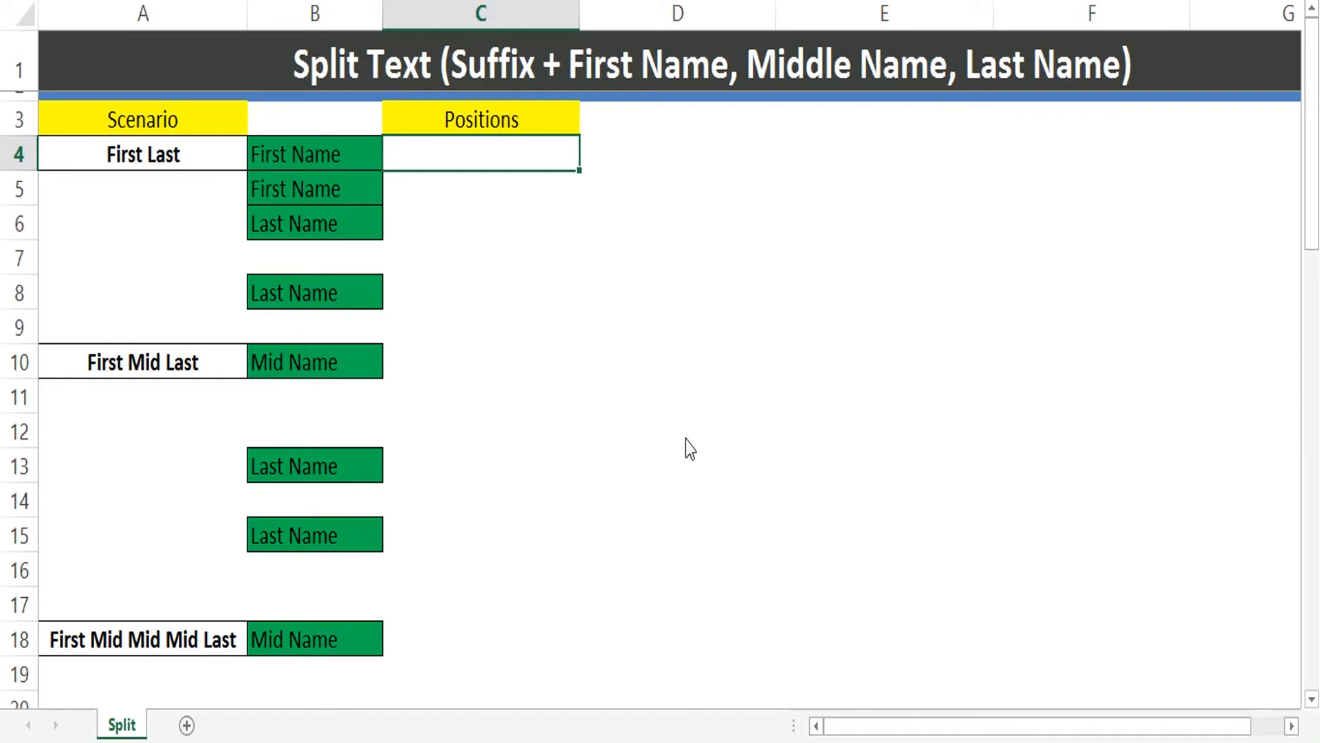
- Enter the formula =FIND(" ",A4) in C4 to locate the space in the scenario text
type("=find")
key("Tab")
type("\" \",")
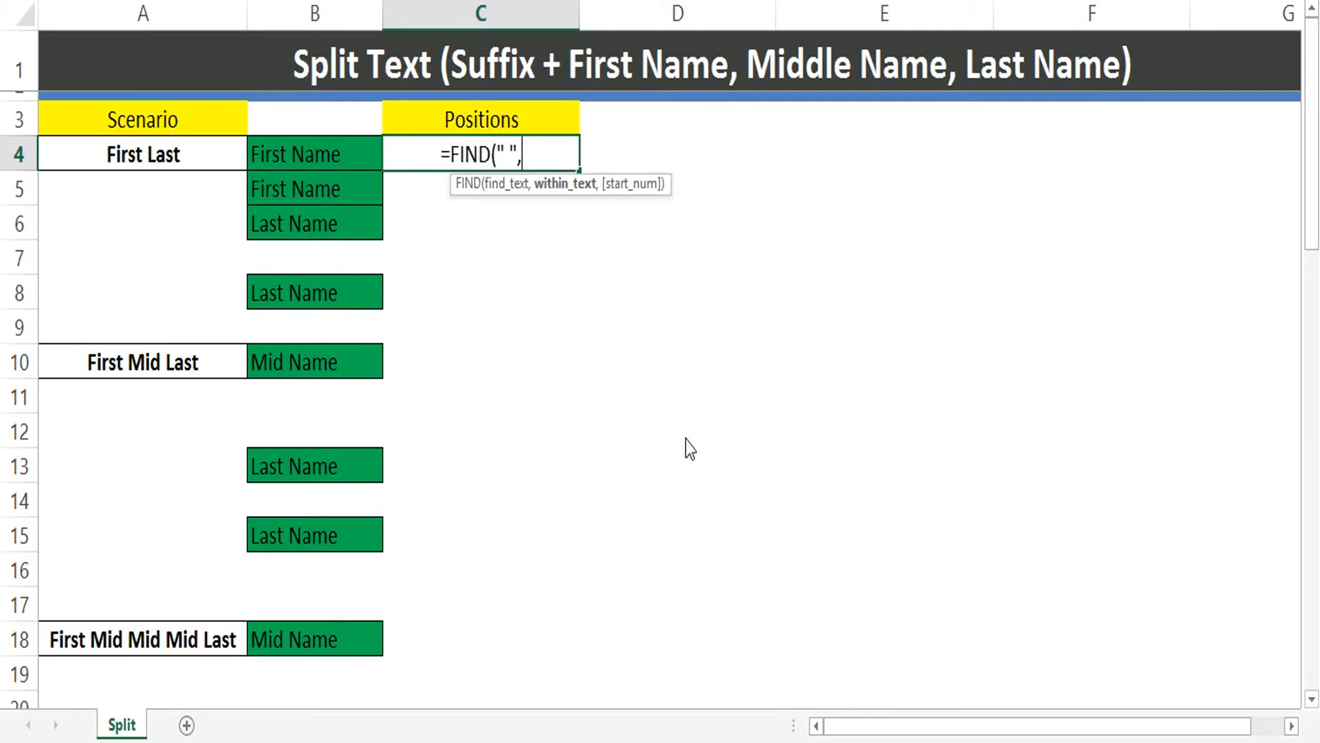
key("Left")
key("Left")
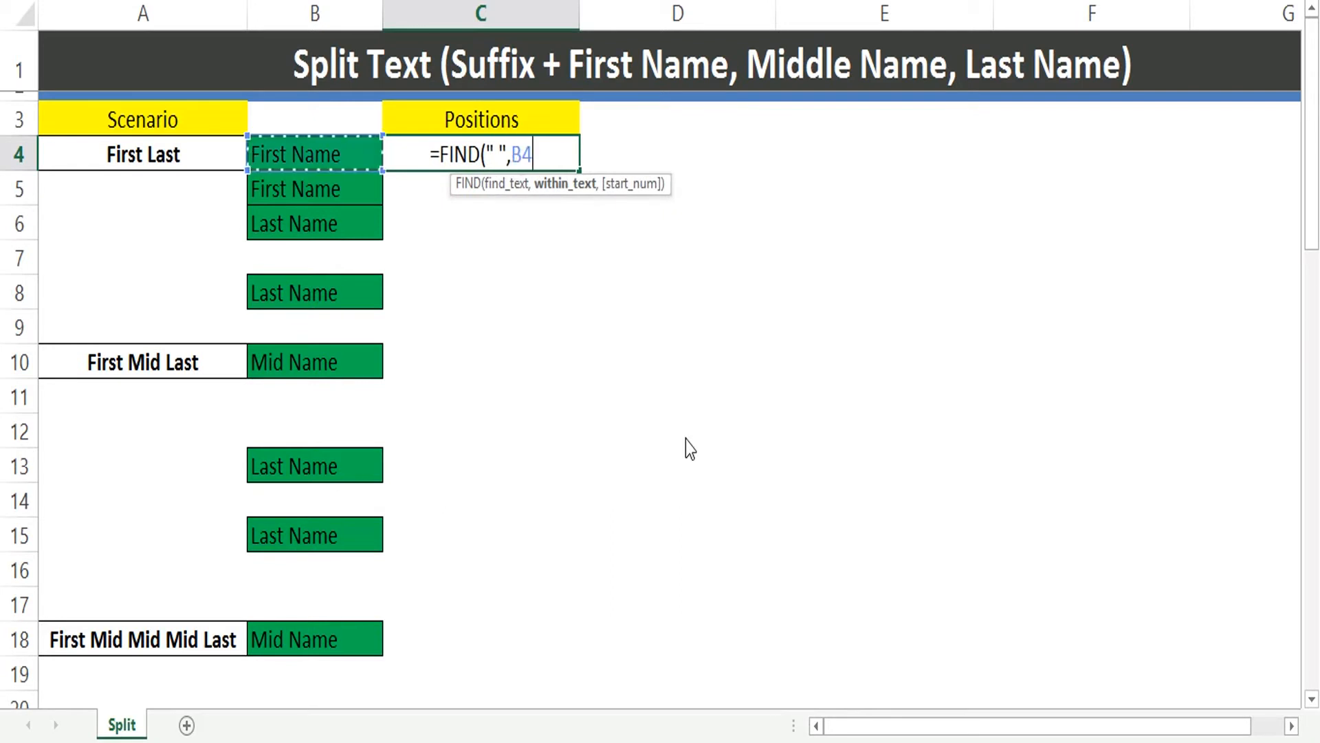
type(")")
key("Return")
key("Up")
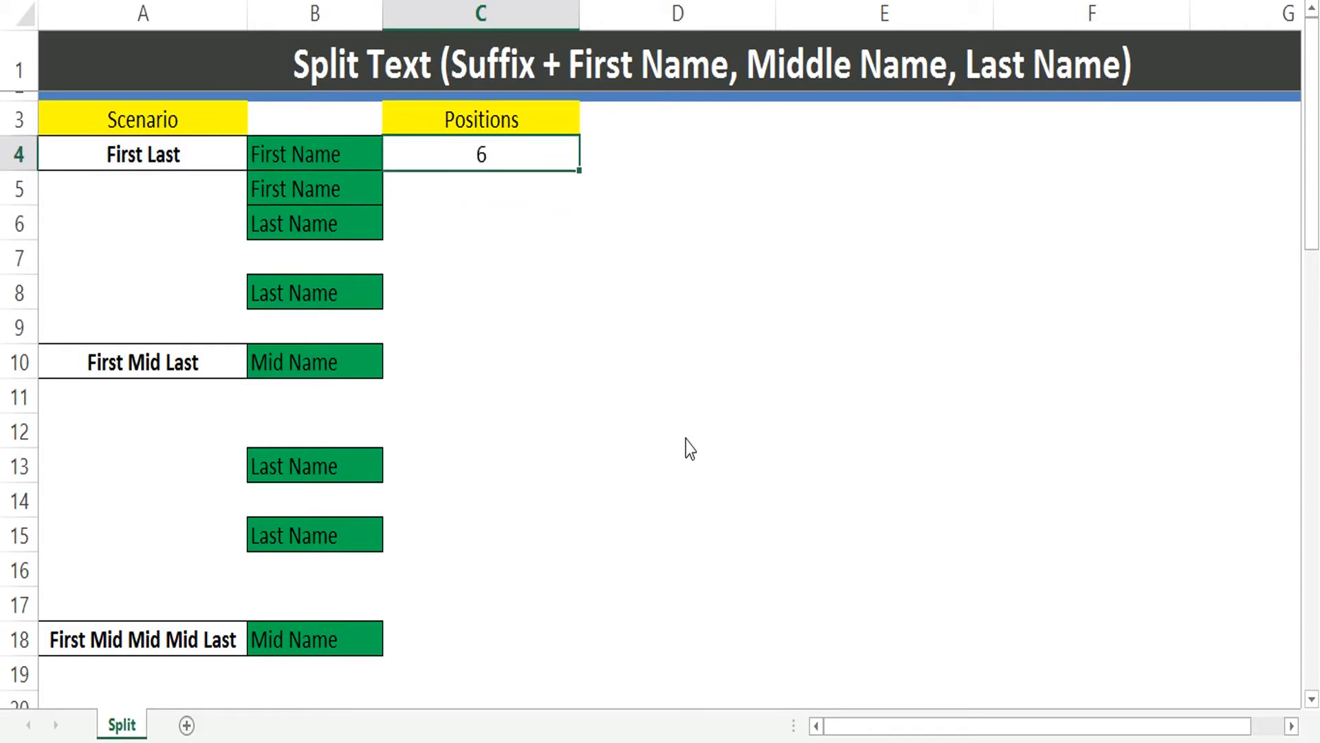
key("F2")
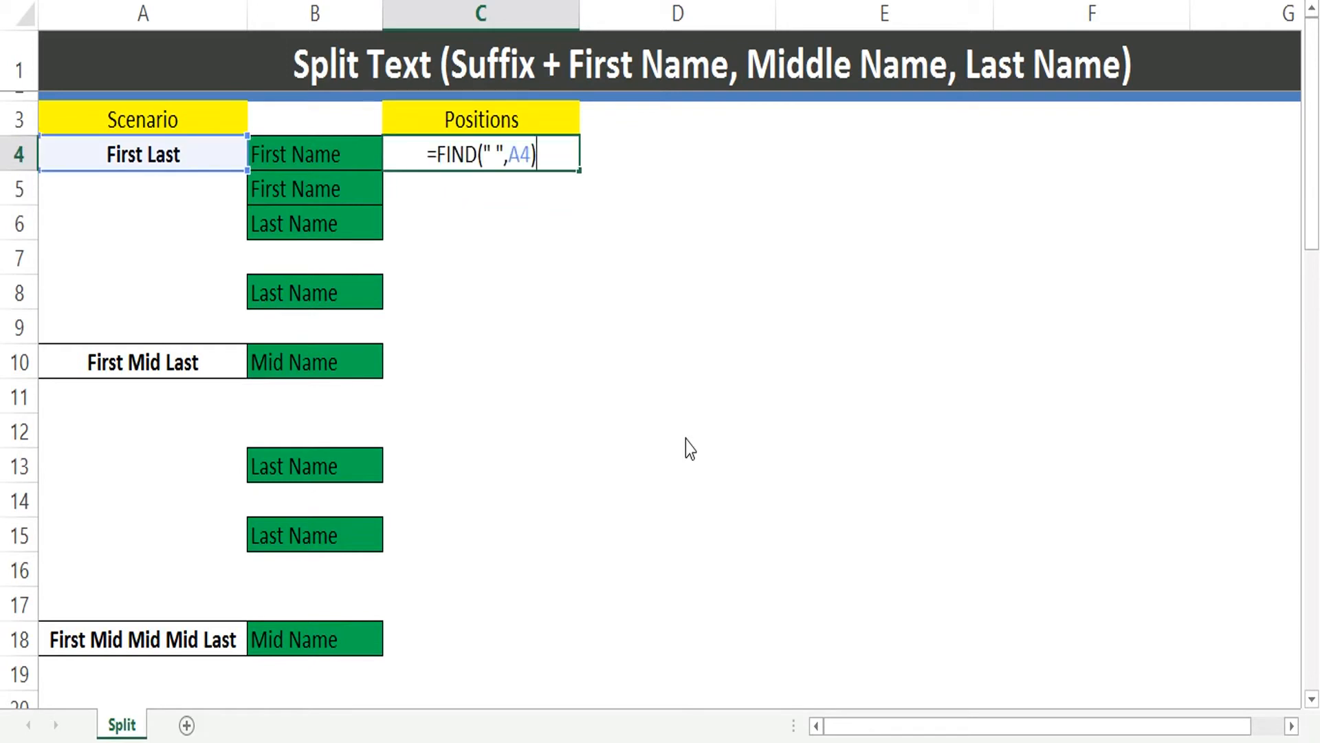
key("Escape")
- Append -1 to the FIND formula in C4 so it stops before the space in A4
key("Left")
key("Left")
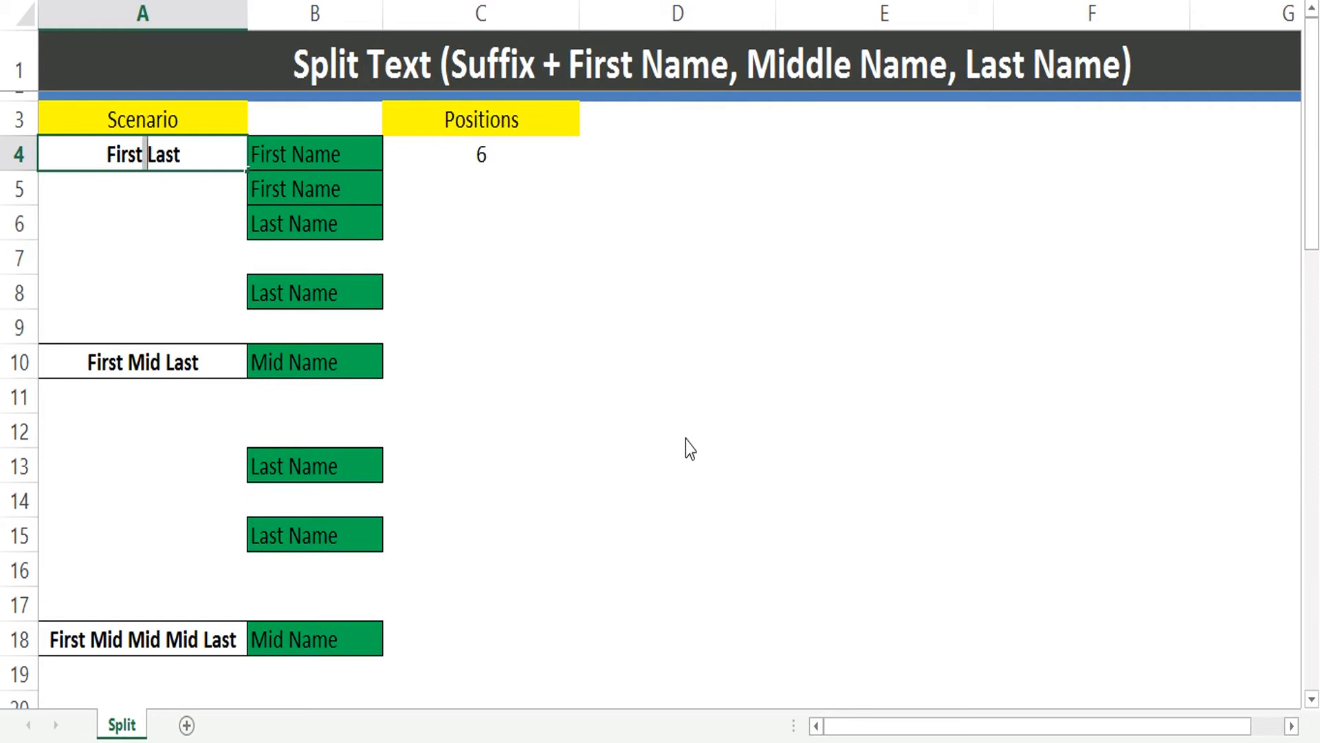
key("Right")
key("Right")
key("Right")
key("Left")
key("F2")
type("-1")
key("Return")
key("Up")
- Extract the first name in D4 with the formula =LEFT(A4,C4)
key("Right")
type("=left")
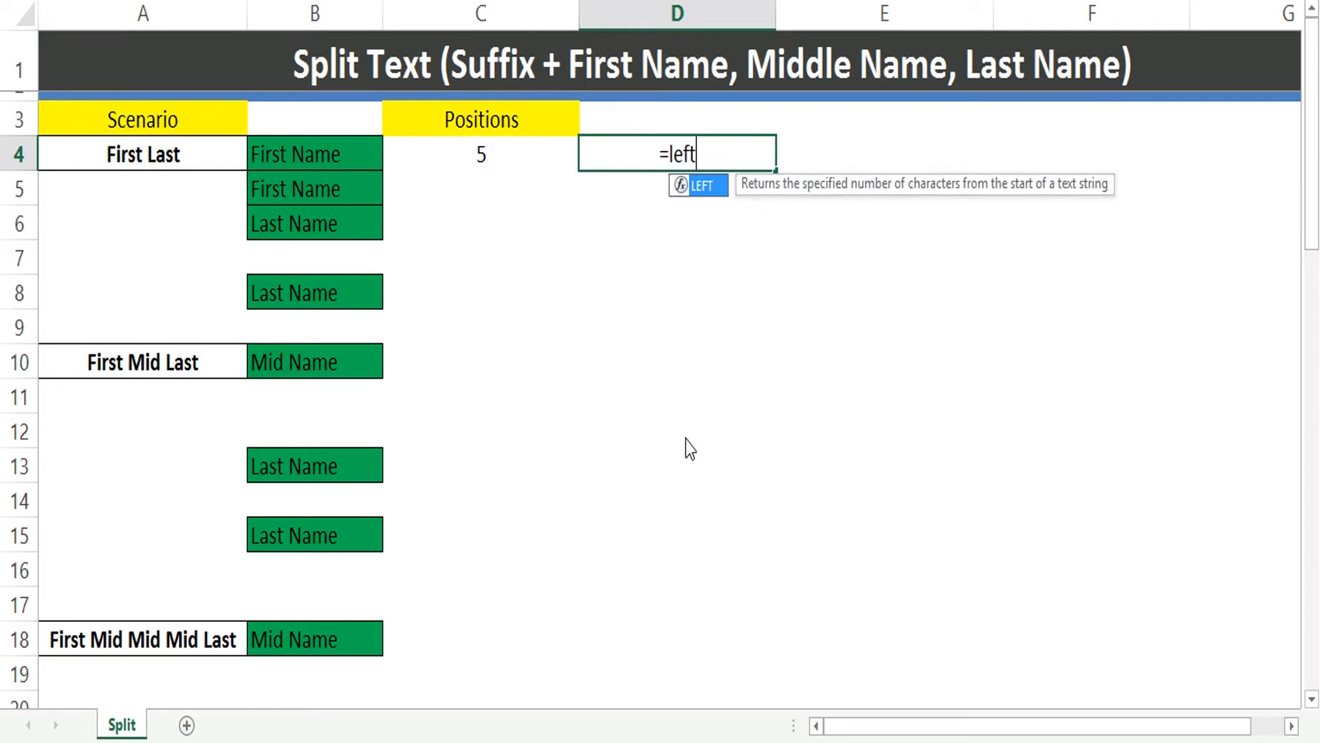
key("Tab")
key("Left")
key("Left")
key("Left")
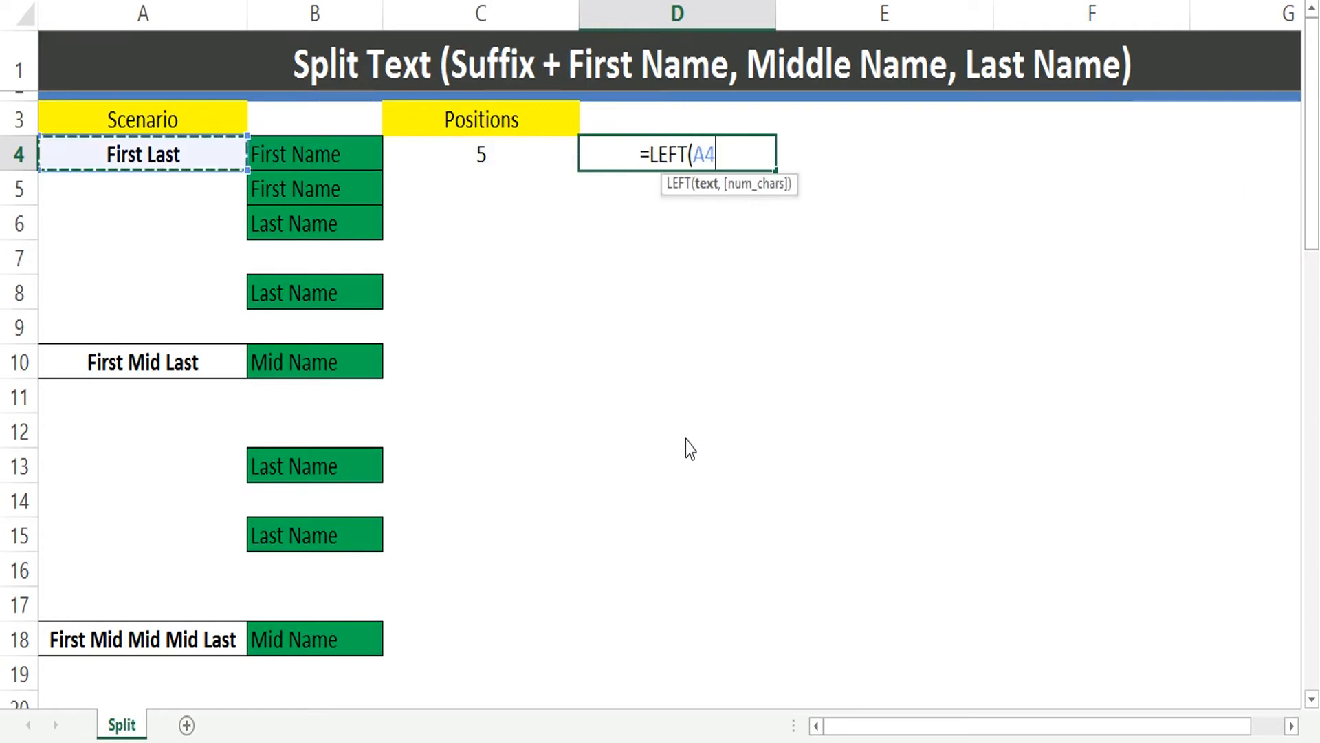
type(",")
key("Left")
key("Left")
key("Right")
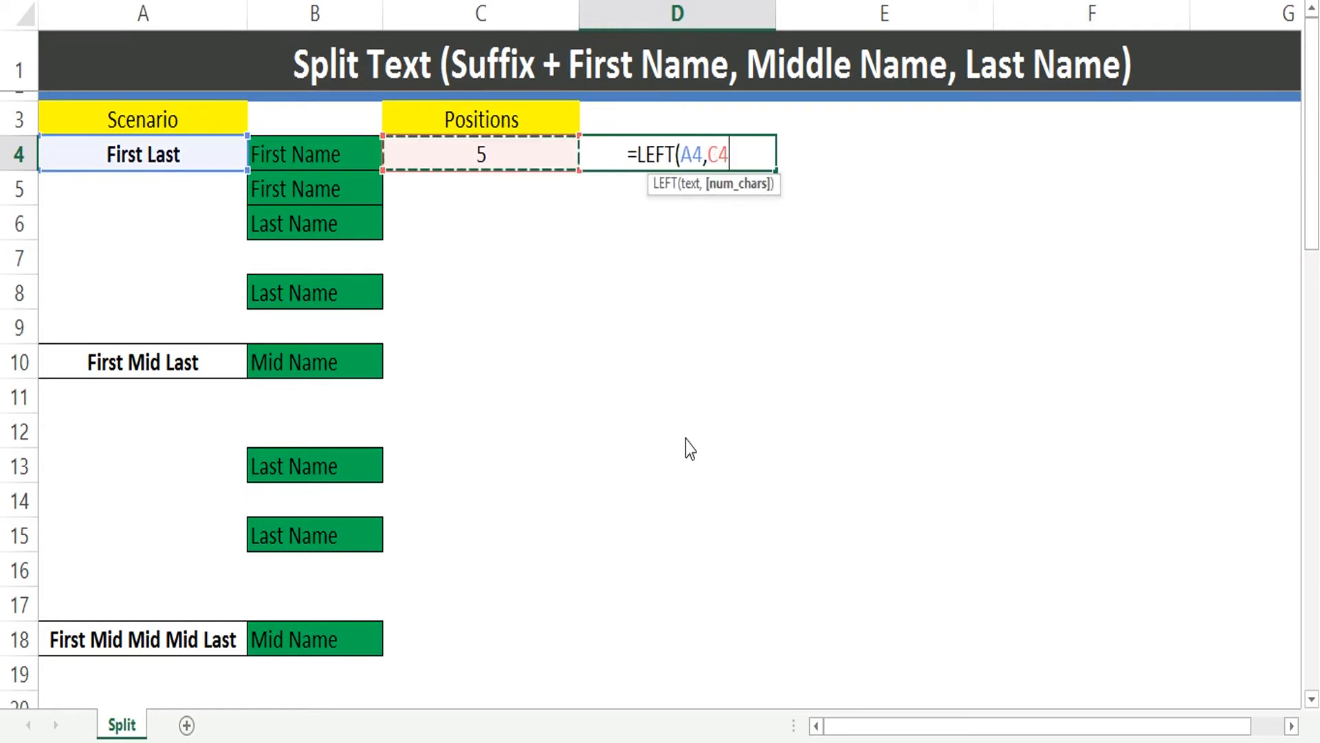
type(")")
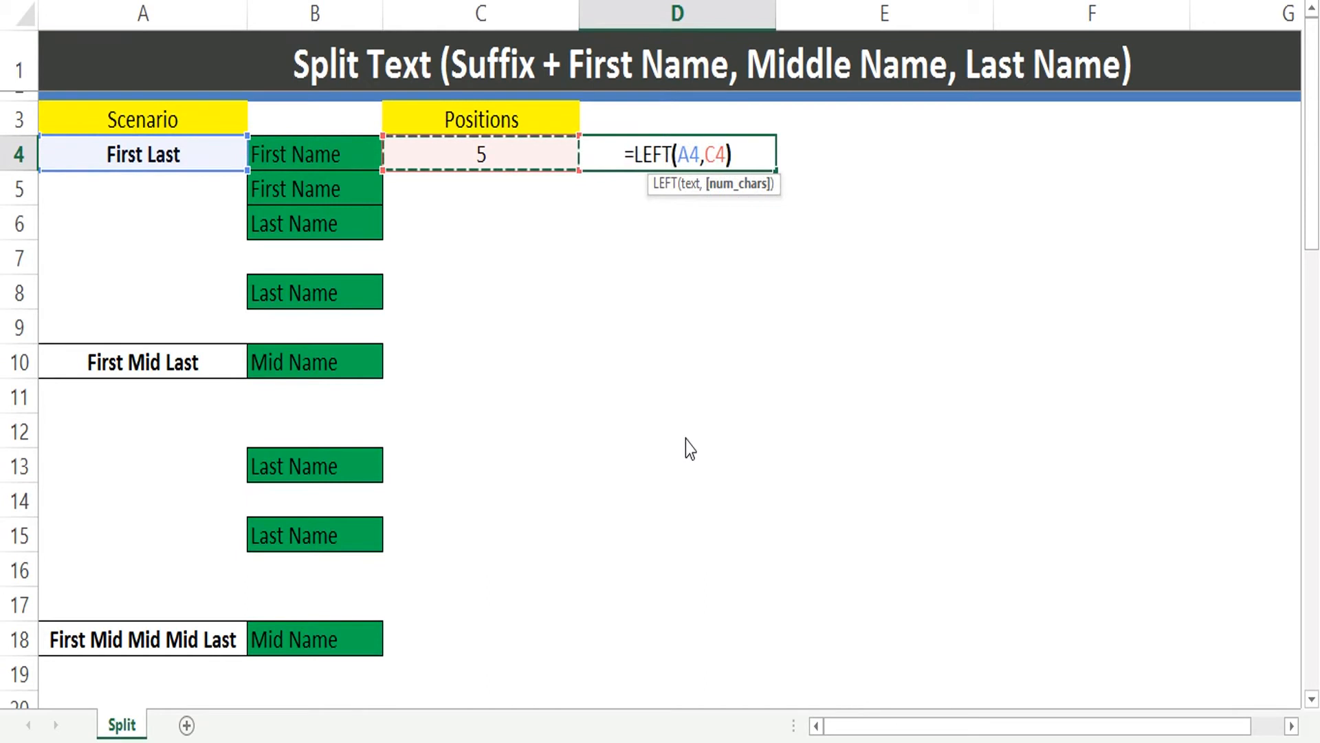
key("Return")
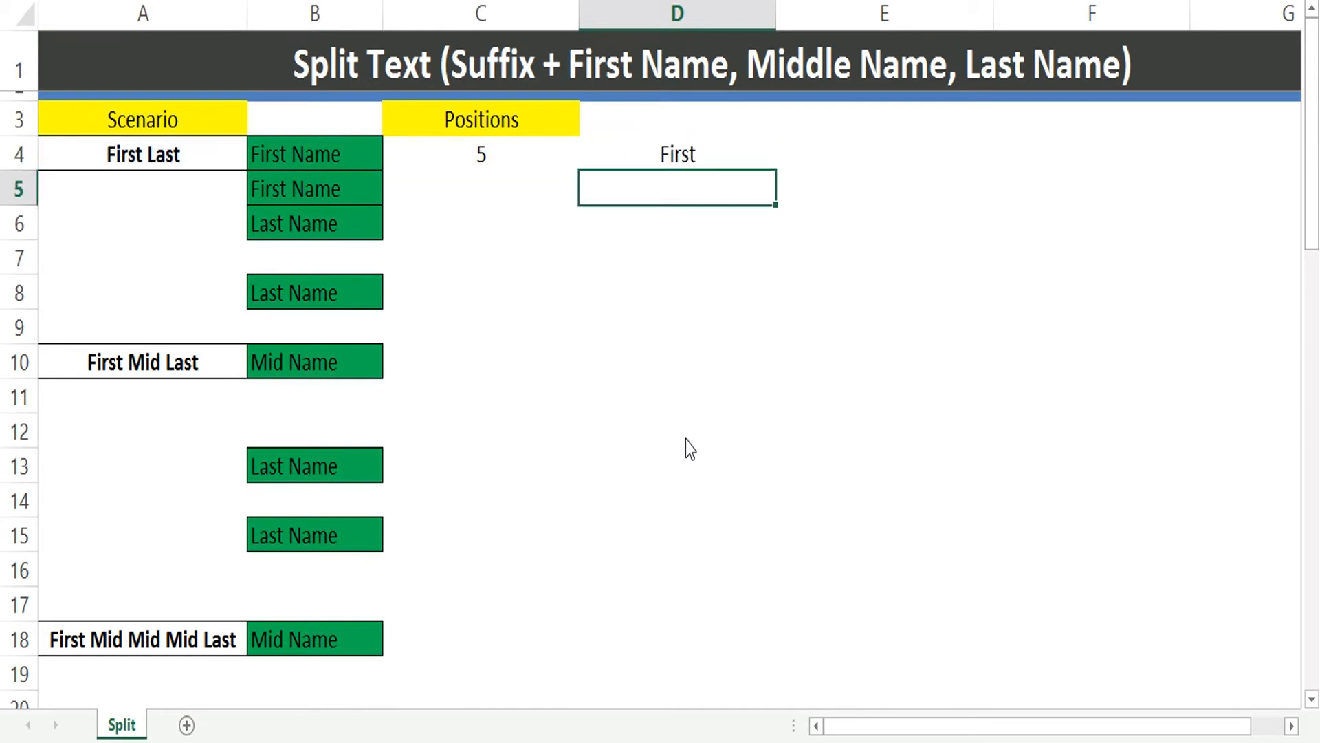
- Copy the formula text of D4 into E4 as =LEFT(A4,C4), keeping the same references
key("Up")
key("F2")
key("Home")
key("Right")
key("shift+End")
key("ctrl+c")
key("Escape")
key("Right")
key("F2")
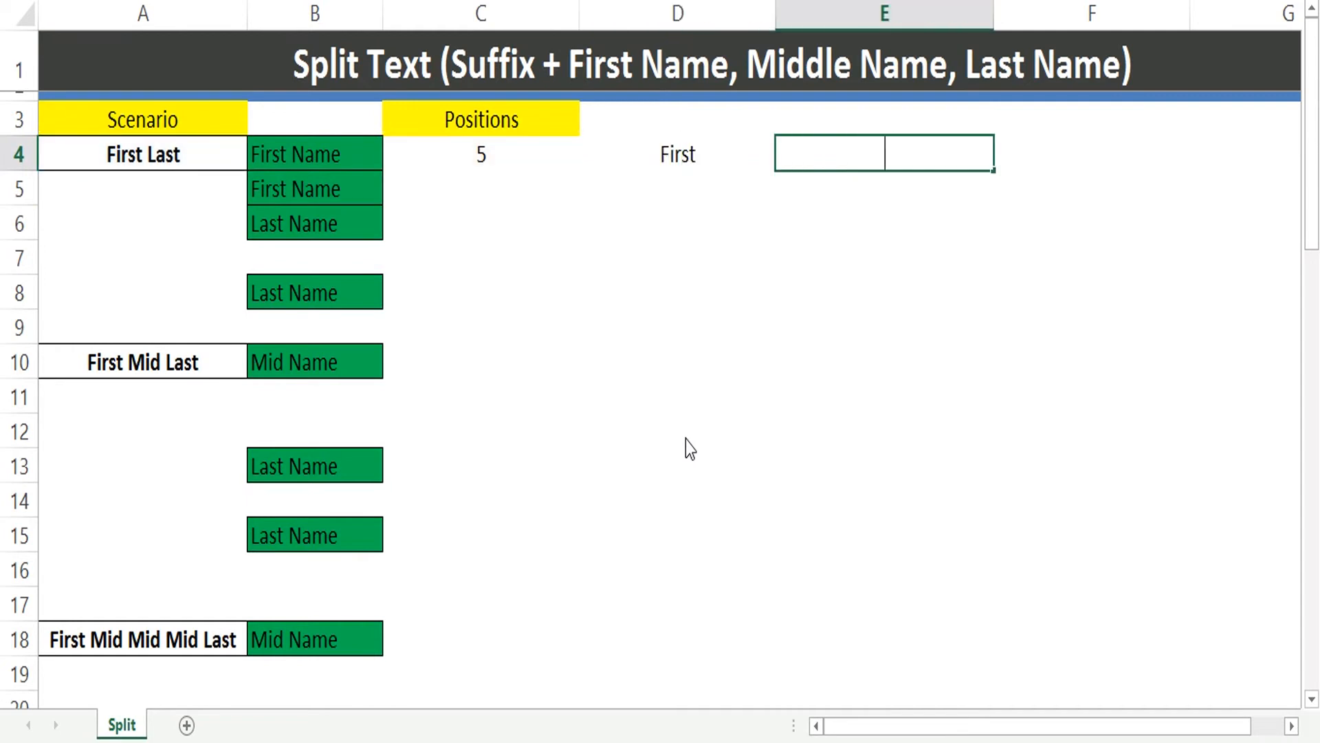
key("ctrl+v")
key("Home")
type("=")
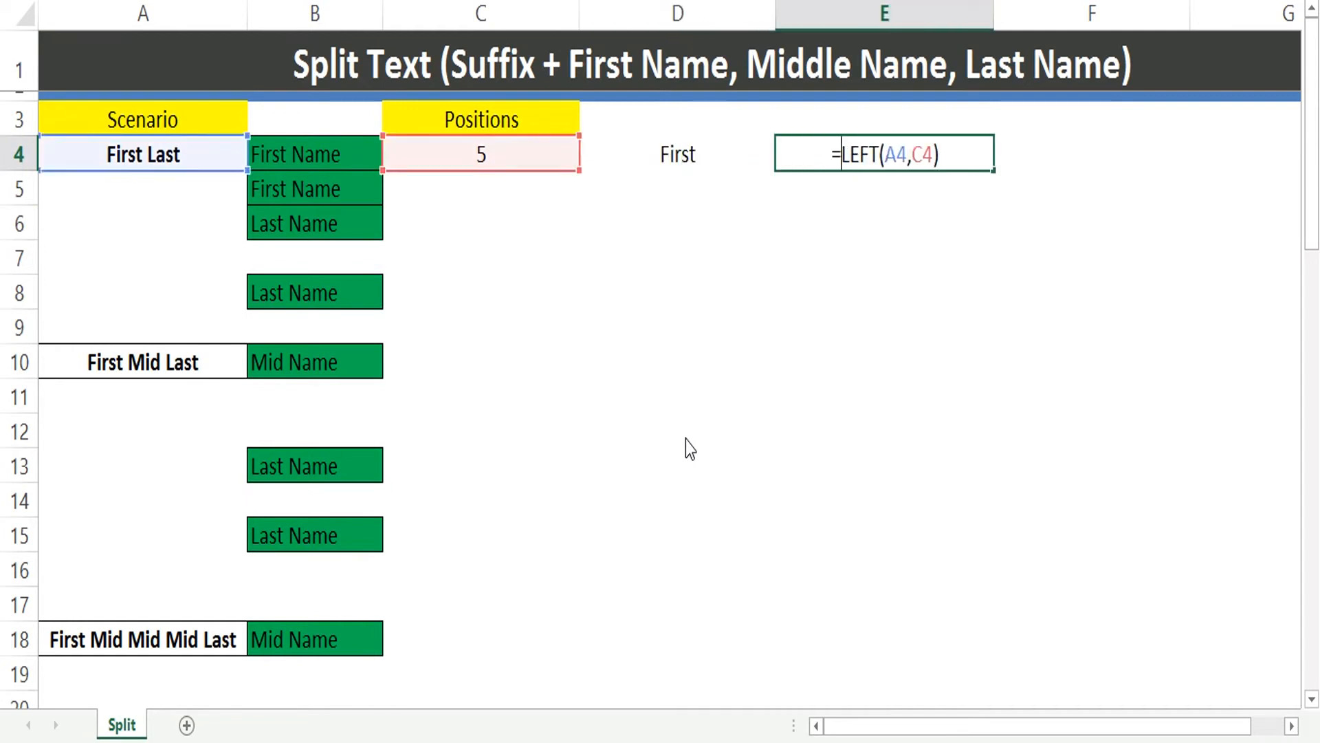
key("Return")
- Replace the C4 reference in E4 with C4's own expression, making the formula =LEFT(A4,FIND(" ",A4)-1)
key("Left")
key("Up")
key("Left")
key("F2")
key("Home")
key("Right")
key("shift+End")
key("ctrl+c")
key("Escape")
key("Right")
key("Right")
key("F2")
key("Left")
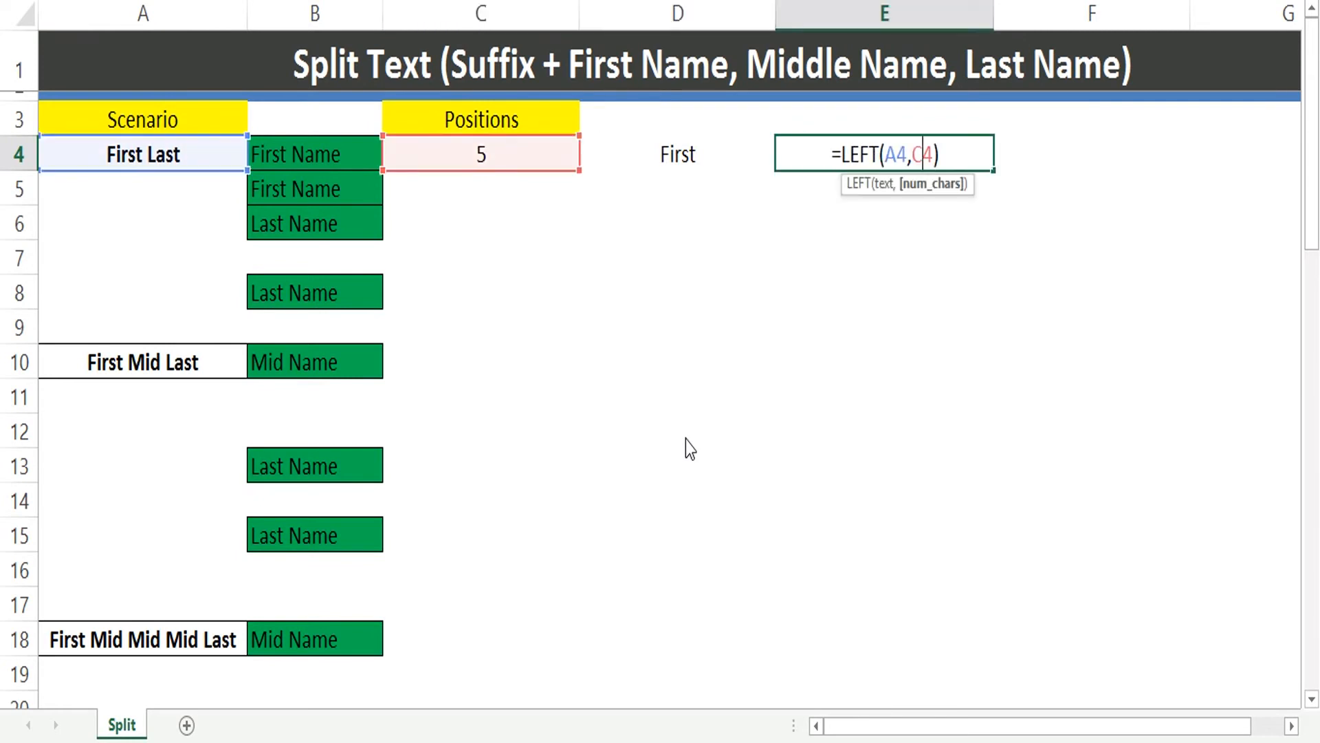
key("shift+Left")
key("shift+Left")
key("ctrl+v")
key("Return")
key("Up")
key("F2")
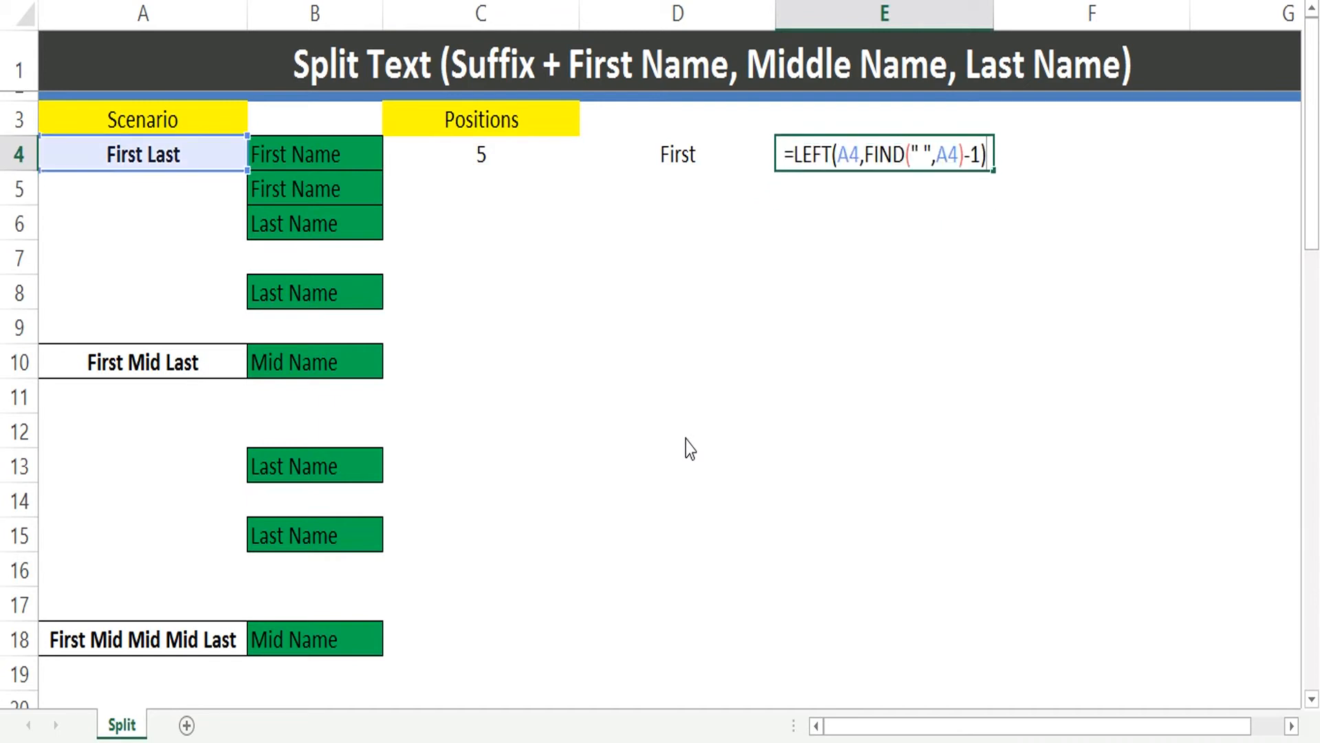
key("Return")
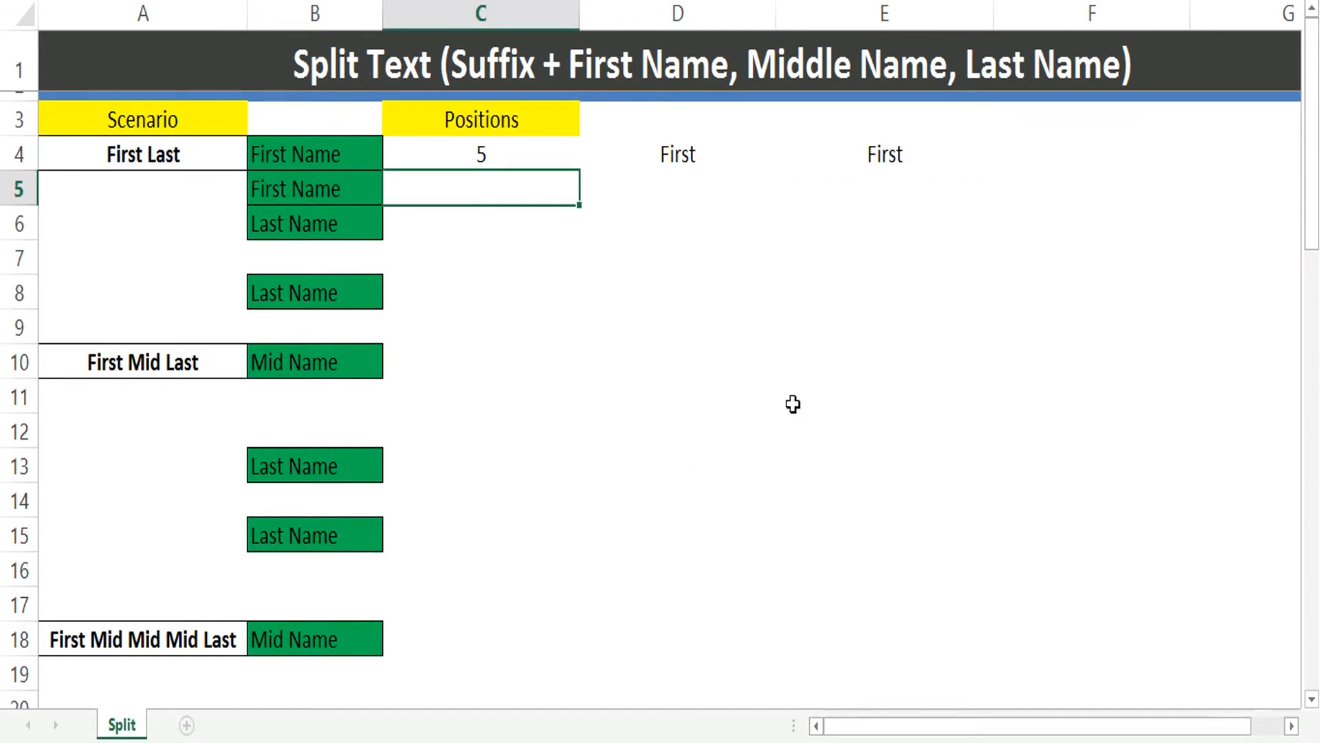
- Enter =FIND(" ",A4) in C5 to get the position of the space
type("=fin")
key("Tab")
type("\" \",")
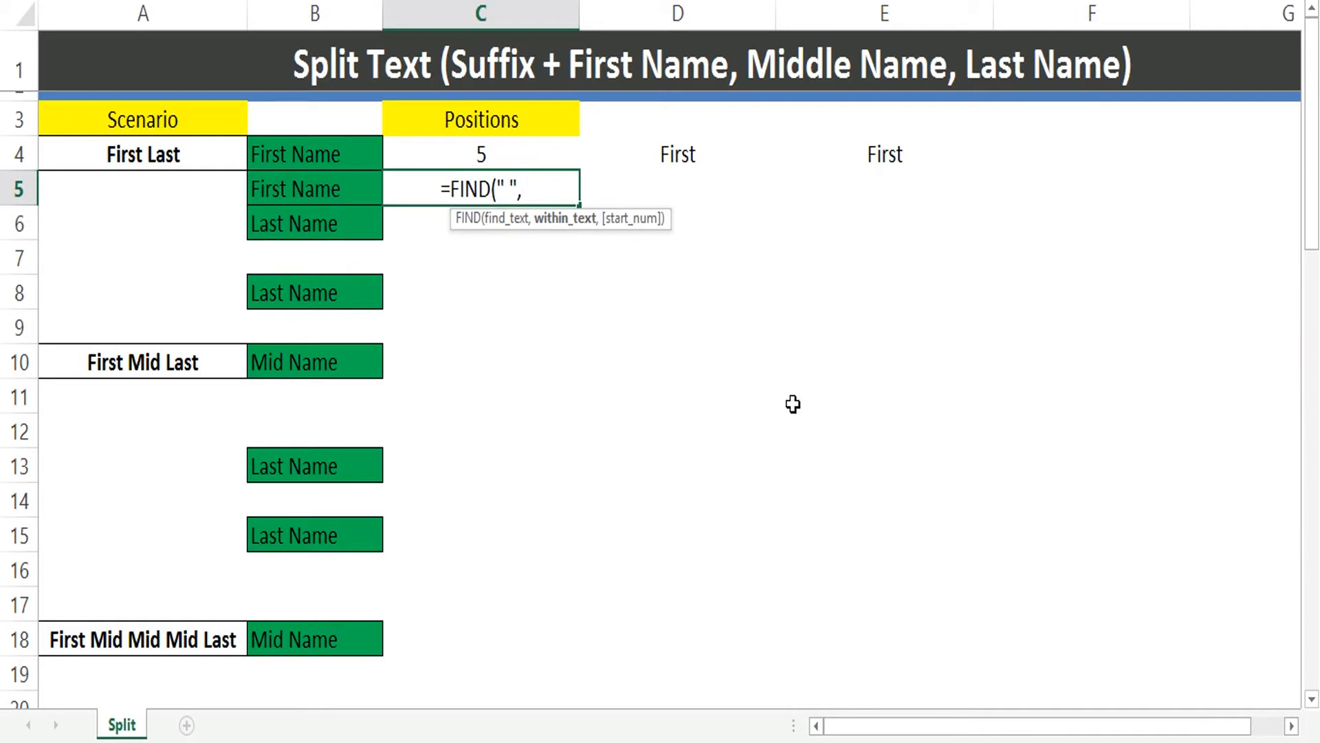
key("Up")
key("Left")
key("Left")
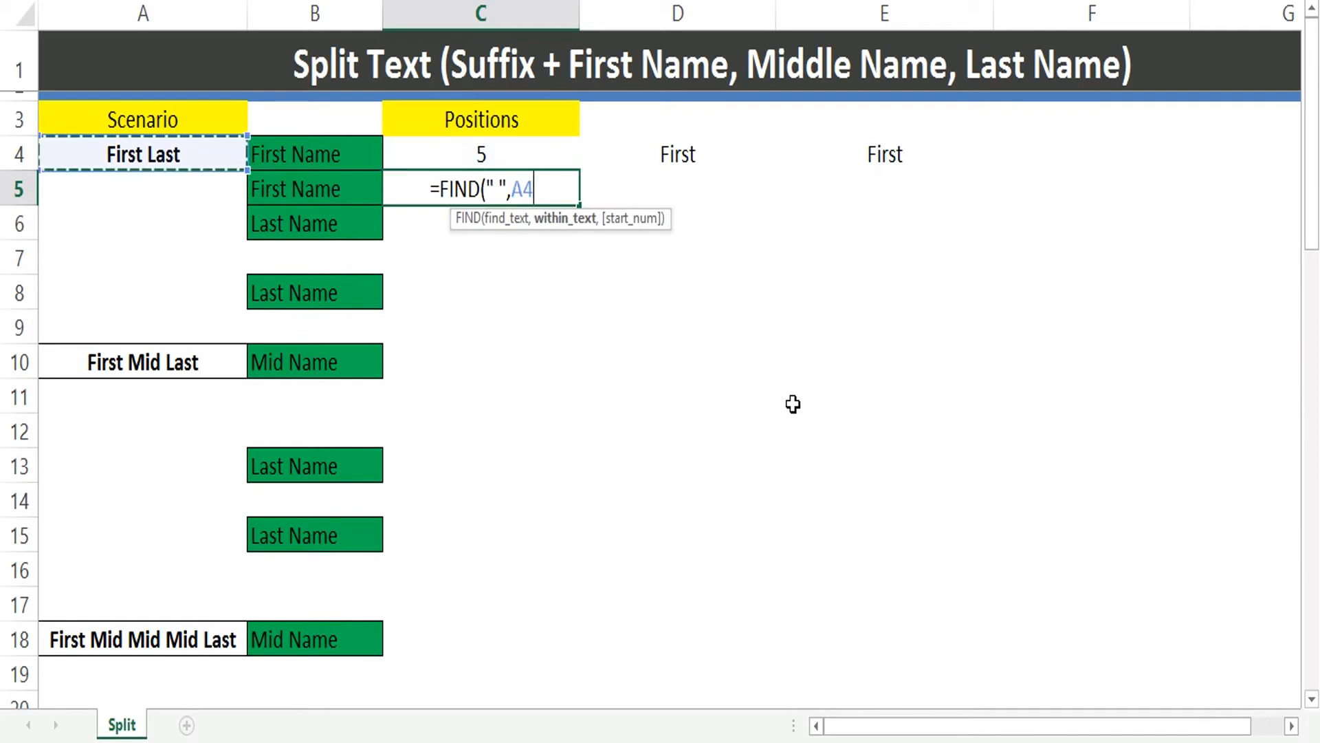
type(")")
key("Return")
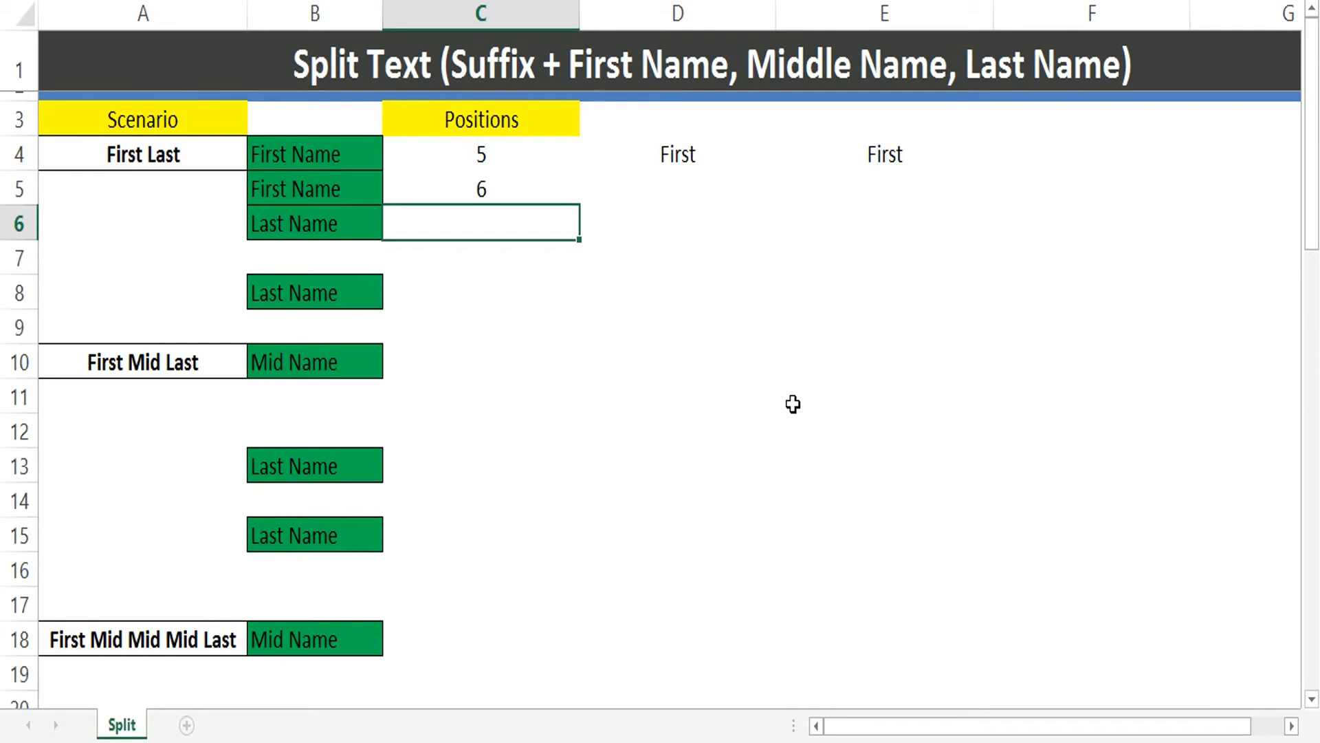
- Enter =LEN(A4) in C6 to count the characters of the scenario text
type("=len")
key("Tab")
key("Left")
key("Left")
key("Up")
key("Up")
type(")")
key("Return")
- Enter =C6-C5 in C7 to calculate the length of the last name
type("=")
key("Up")
type("-")
key("Up")
key("Up")
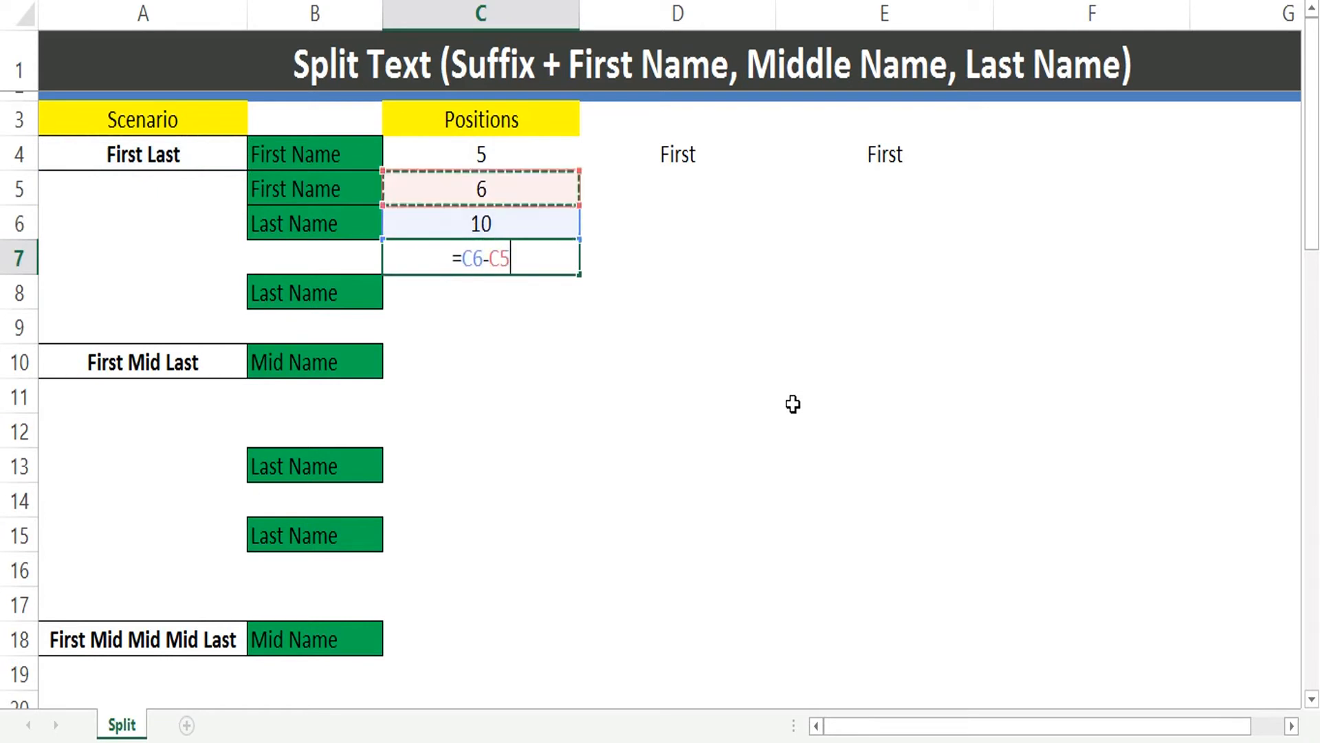
key("Return")
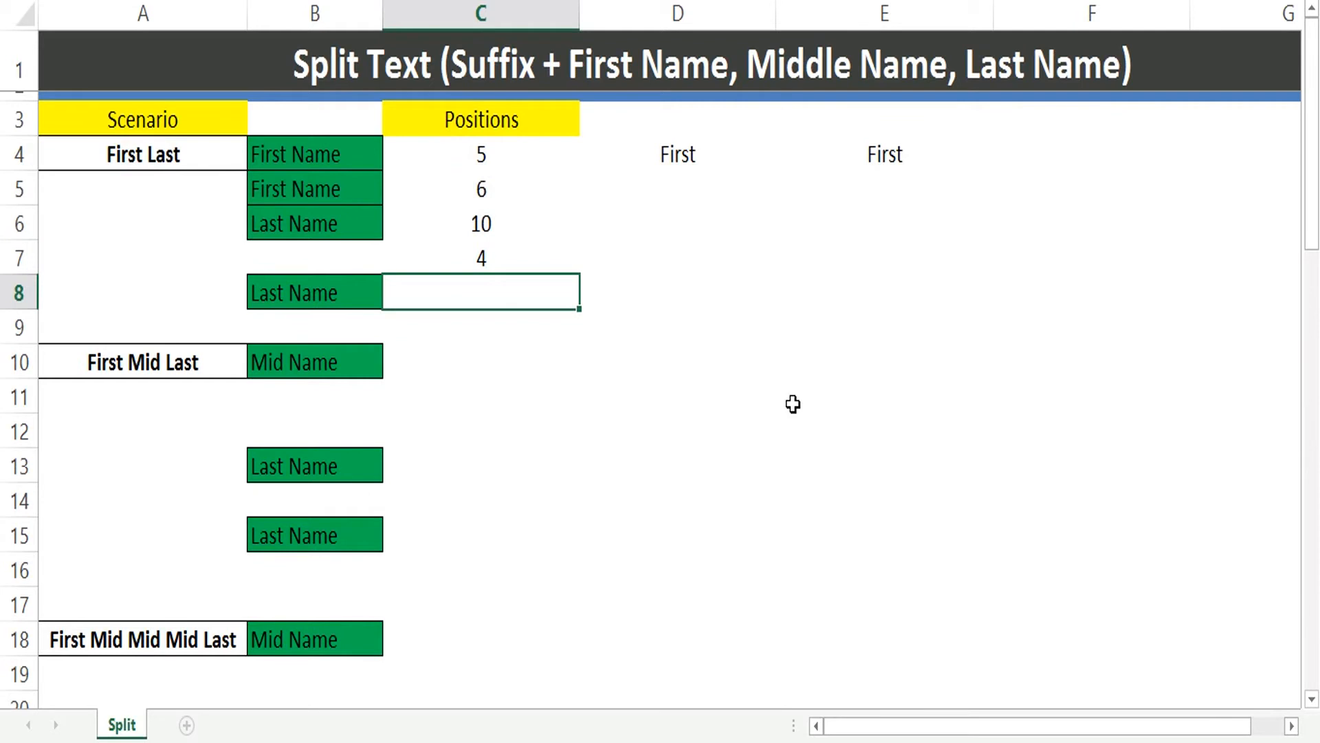
- Extract the last name in D5 with the formula =RIGHT(A4,C7)
key("Up")
key("Up")
key("Right")
key("Up")
type("=ri")
key("Right")
key("Left")
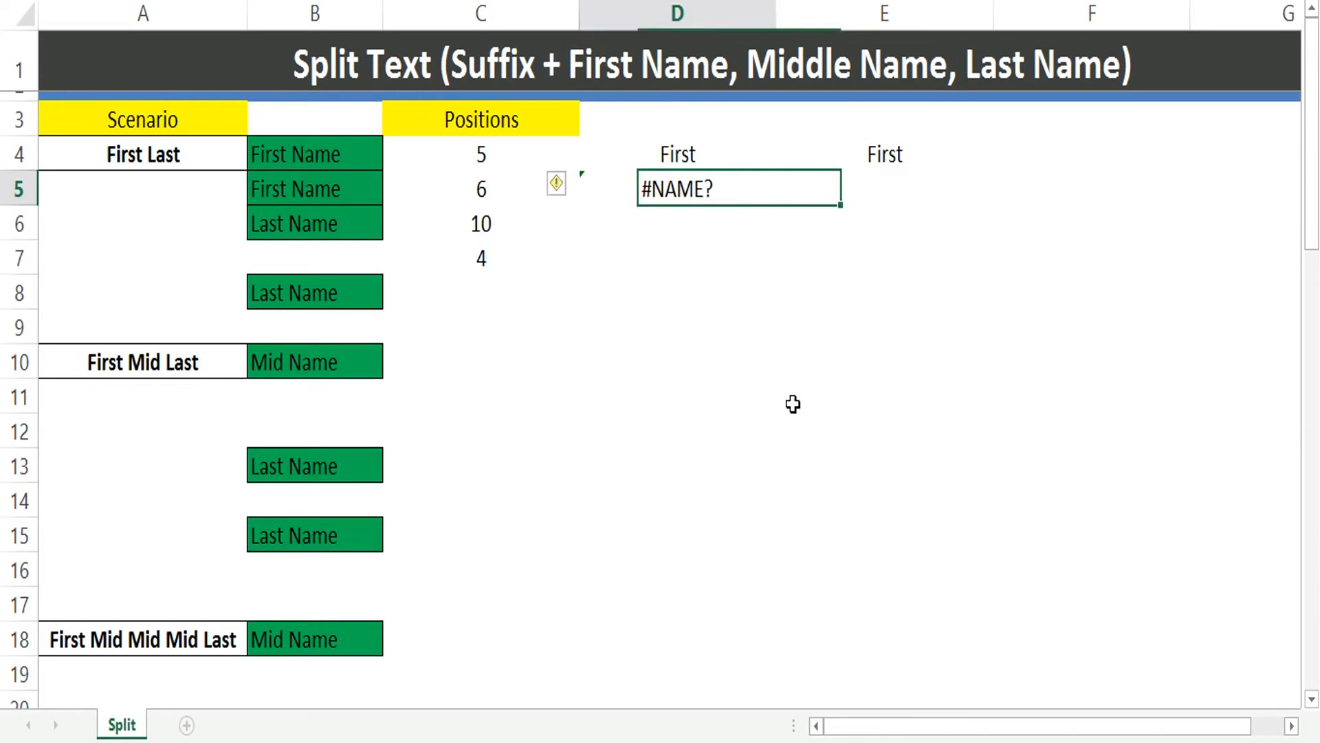
key("F2")
type("f")
key("BackSpace")
type("f")
key("BackSpace")
key("Tab")
key("Down")
key("Left")
key("Down")
key("Left")
key("Left")
key("Up")
key("Up")
key("Up")
type(",")
key("Down")
key("Down")
key("Left")
key("Left")
key("Right")
key("Return")
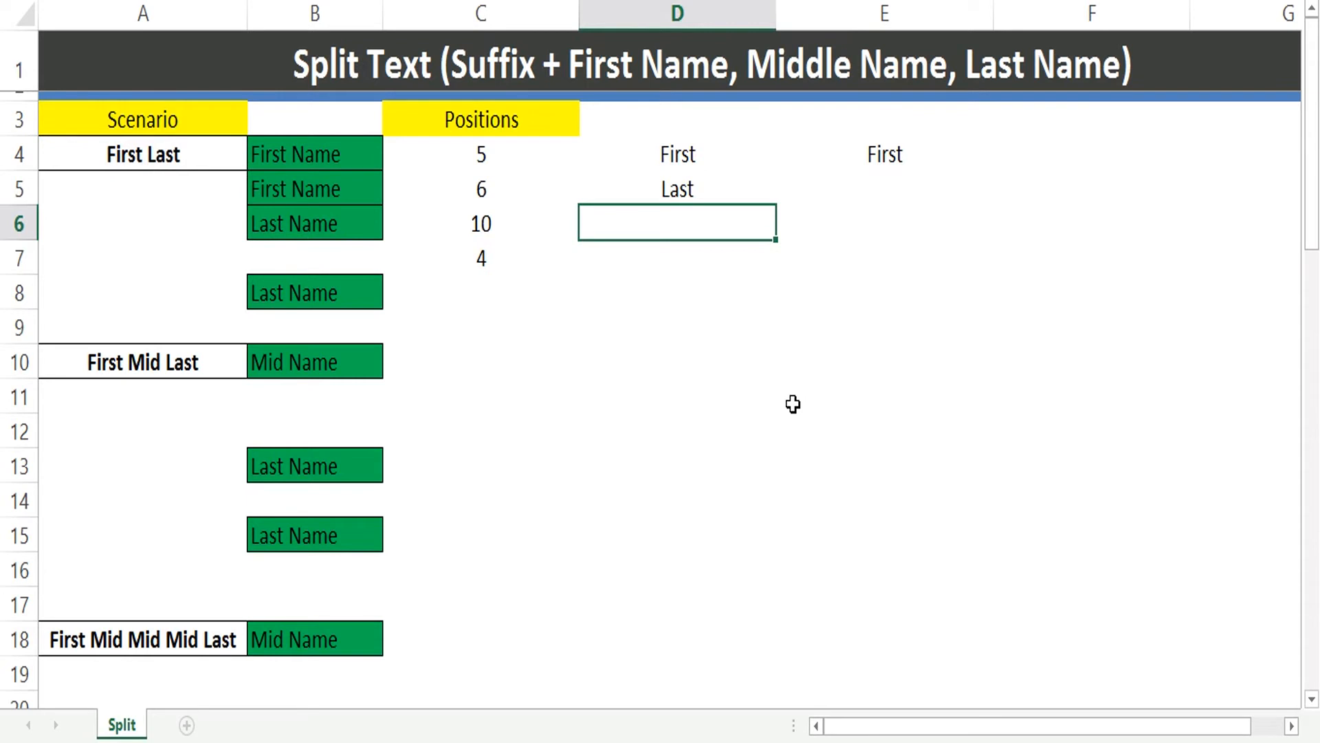
- Copy the formula text of D5 into E5 as =RIGHT(A4,C7)
key("Up")
key("F2")
key("Escape")
key("Right")
key("F2")
type("=RIGHT(A4,C7)")
key("Return")
- Replace the C6 reference in C7's formula with LEN(A4) taken from C6
key("Left")
key("Left")
key("F2")
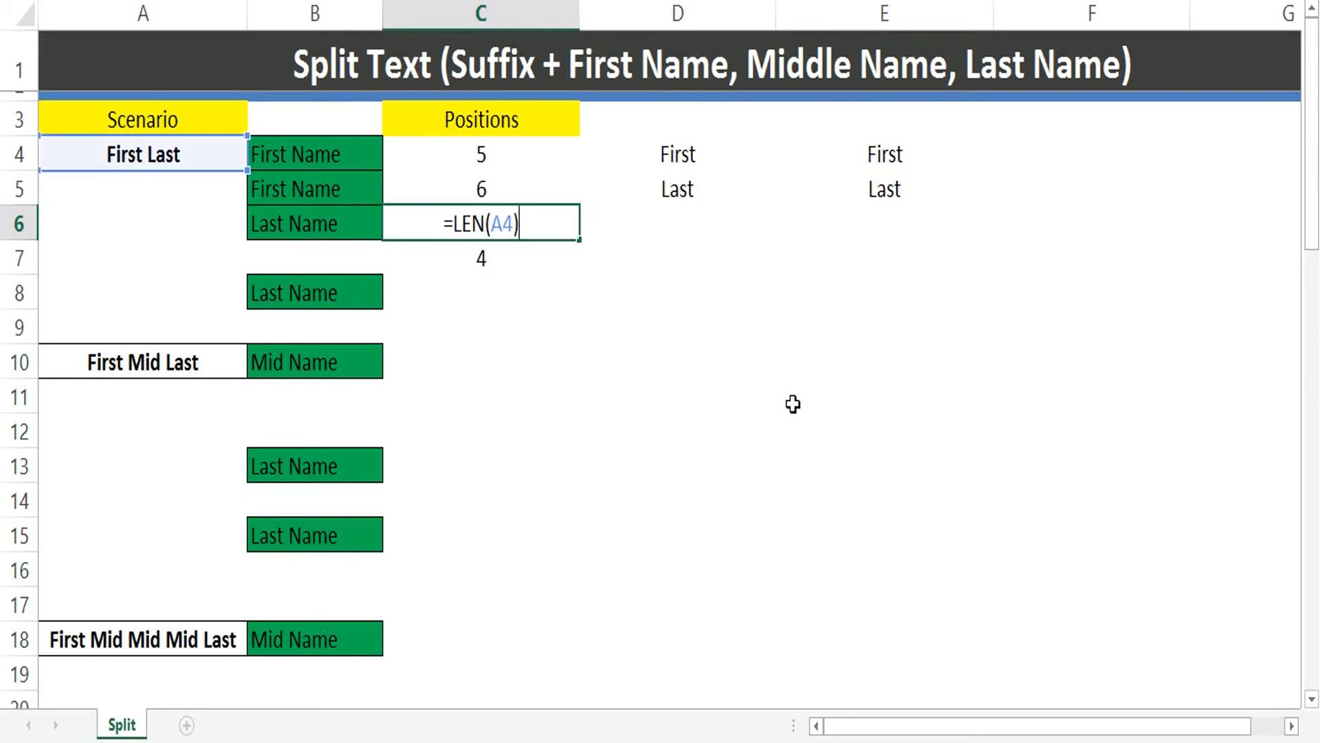
key("Return")
key("F2")
key("Home")
key("Right")
key("shift+Right")
key("shift+Right")
type("LEN(A4)")
key("Return")
- Replace the C5 reference in C7's formula with FIND(" ",A4) taken from C5
key("Up")
key("Up")
key("F2")
key("Return")
key("Up")
key("Up")
key("F2")
key("Home")
key("Right")
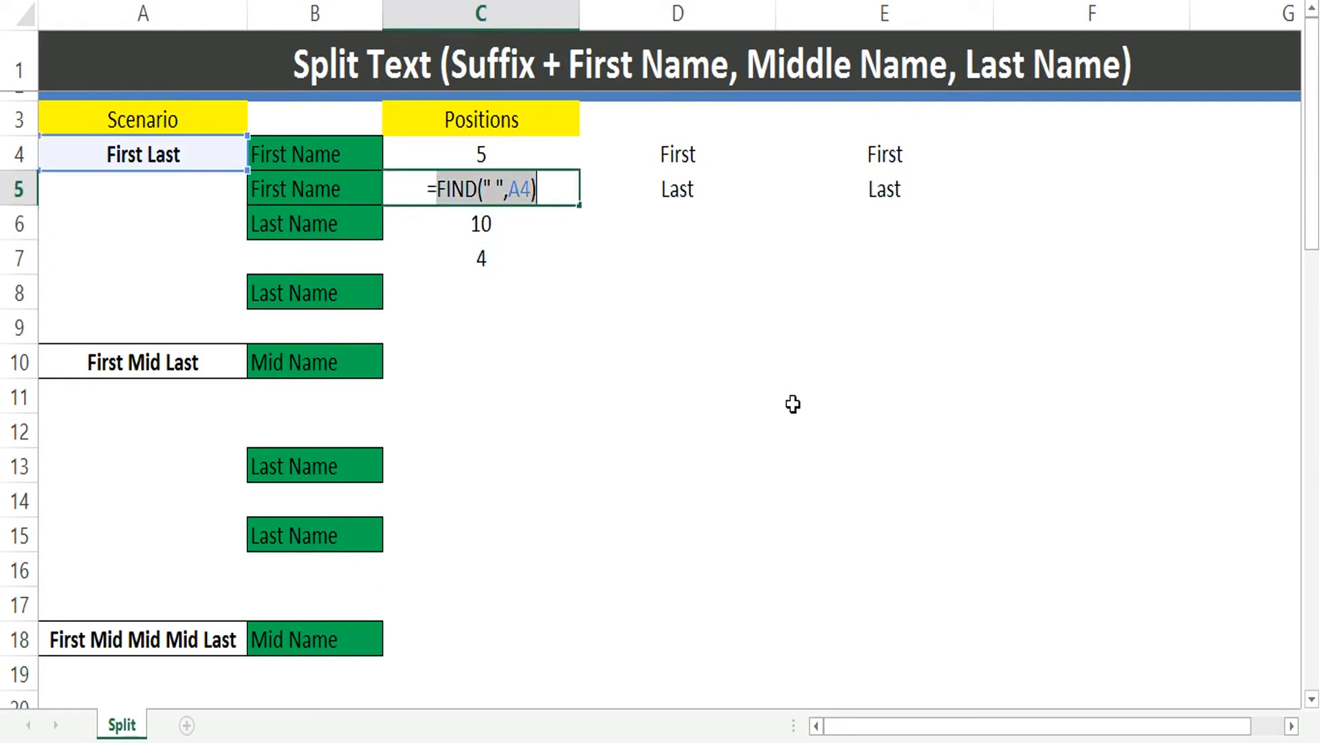
key("Return")
key("Down")
key("F2")
key("shift+Left")
key("shift+Left")
type("FIND(\" \",A4)")
key("Return")
key("Up")
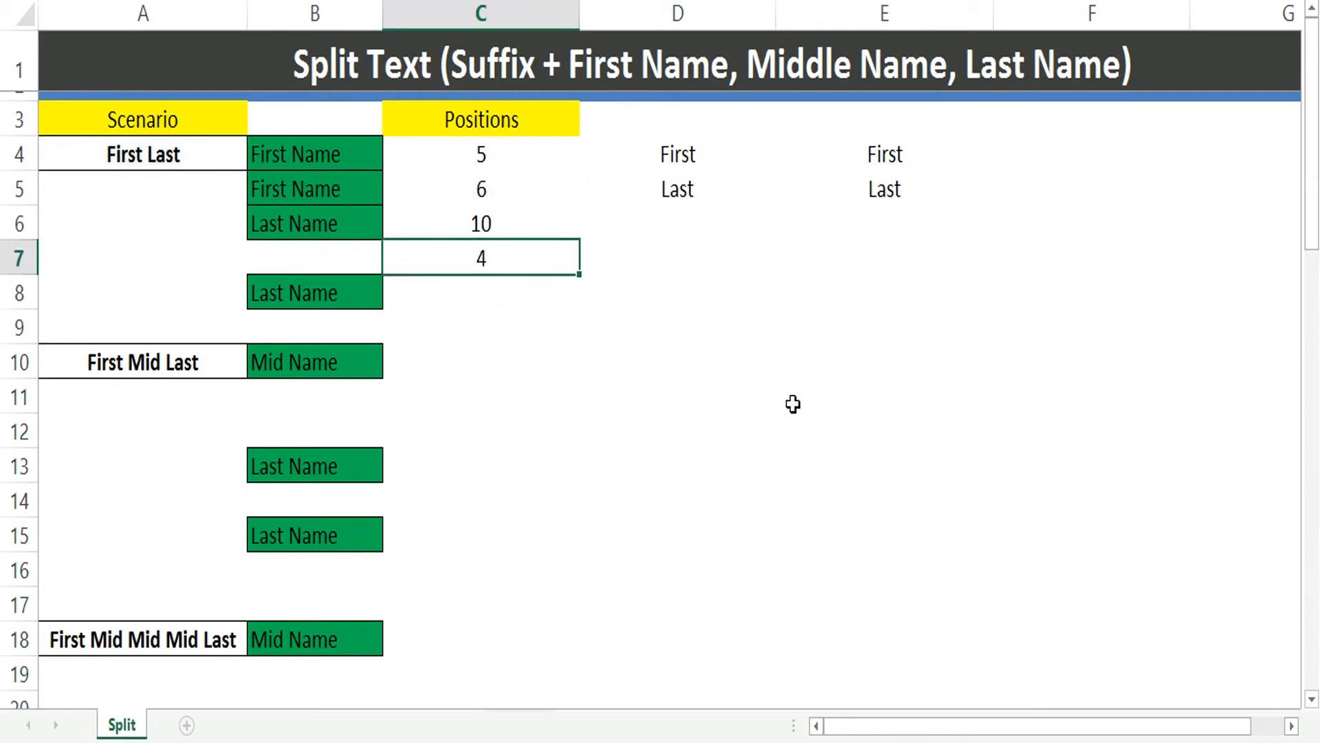
- Replace the C7 reference in E5's formula with LEN(A4)-FIND(" ",A4) taken from C7
key("F2")
key("shift+Home")
key("shift+Right")
key("Tab")
key("Tab")
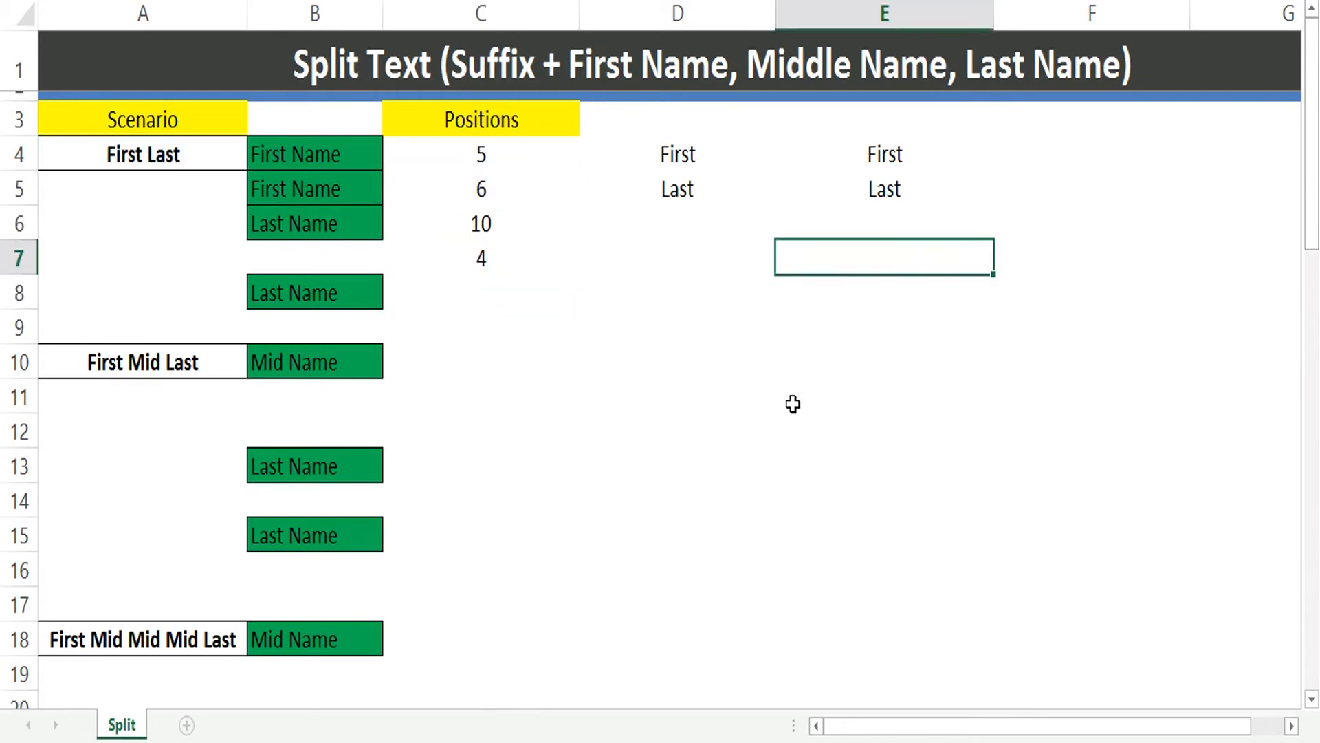
key("Up")
key("Up")
key("F2")
key("Left")
key("Left")
key("Left")
key("Left")
key("Right")
key("shift+Right")
key("shift+Right")
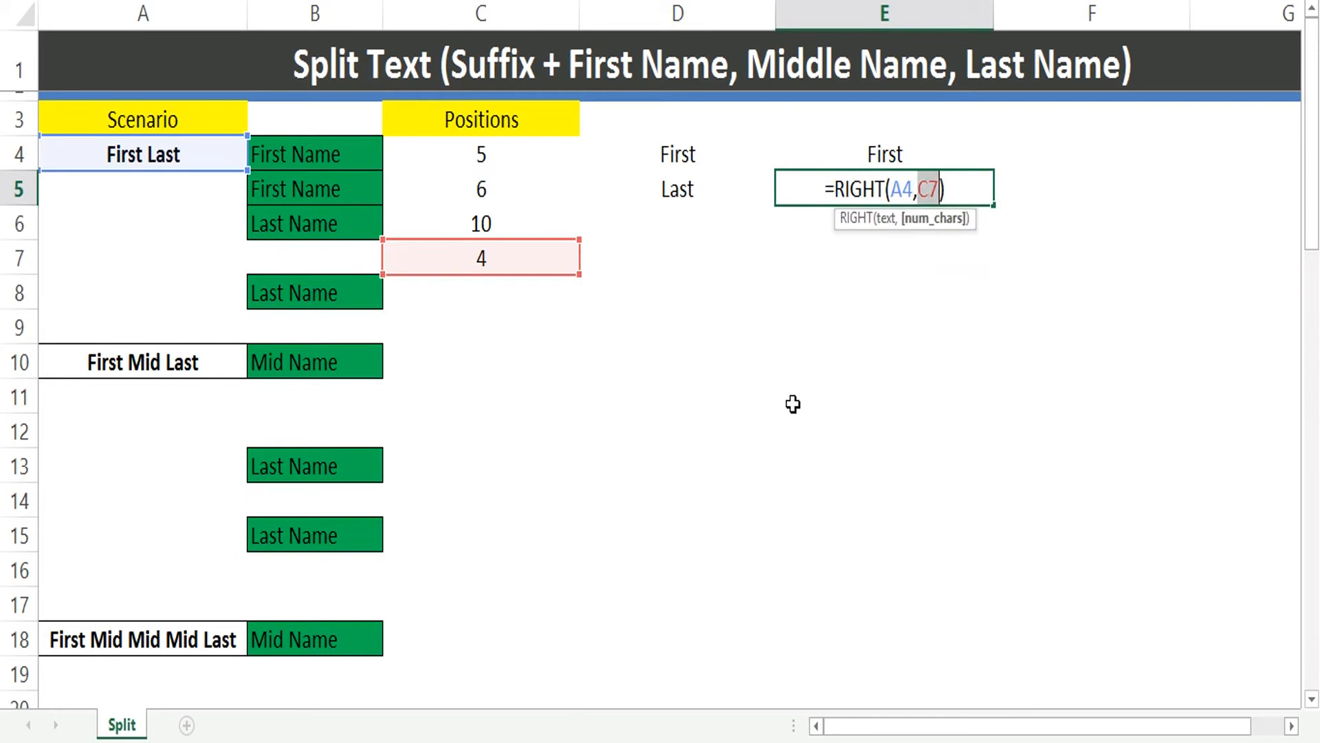
type("LEN(A4)-")
type("FIND(\" \",A4)")
key("Return")
key("Up")
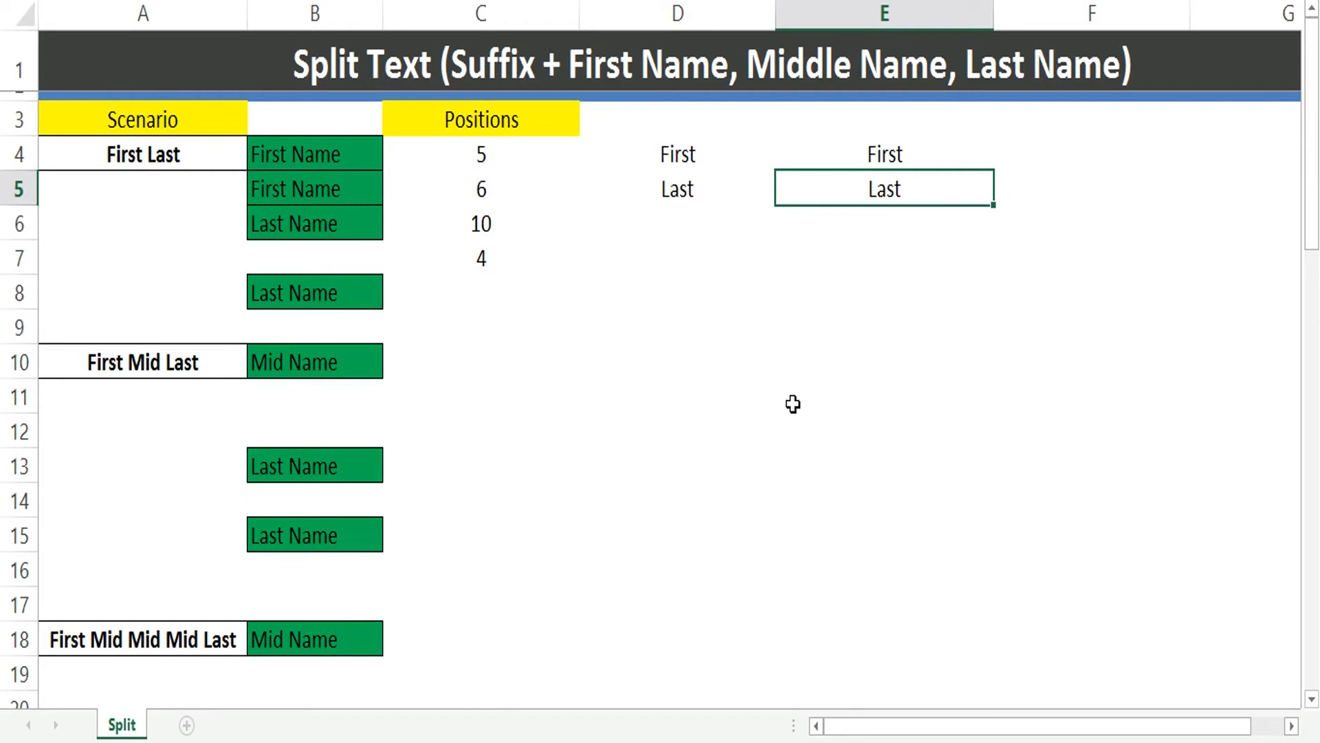
- Find the space position in A4 by entering =FIND(" ",A4) in D6
key("Return")
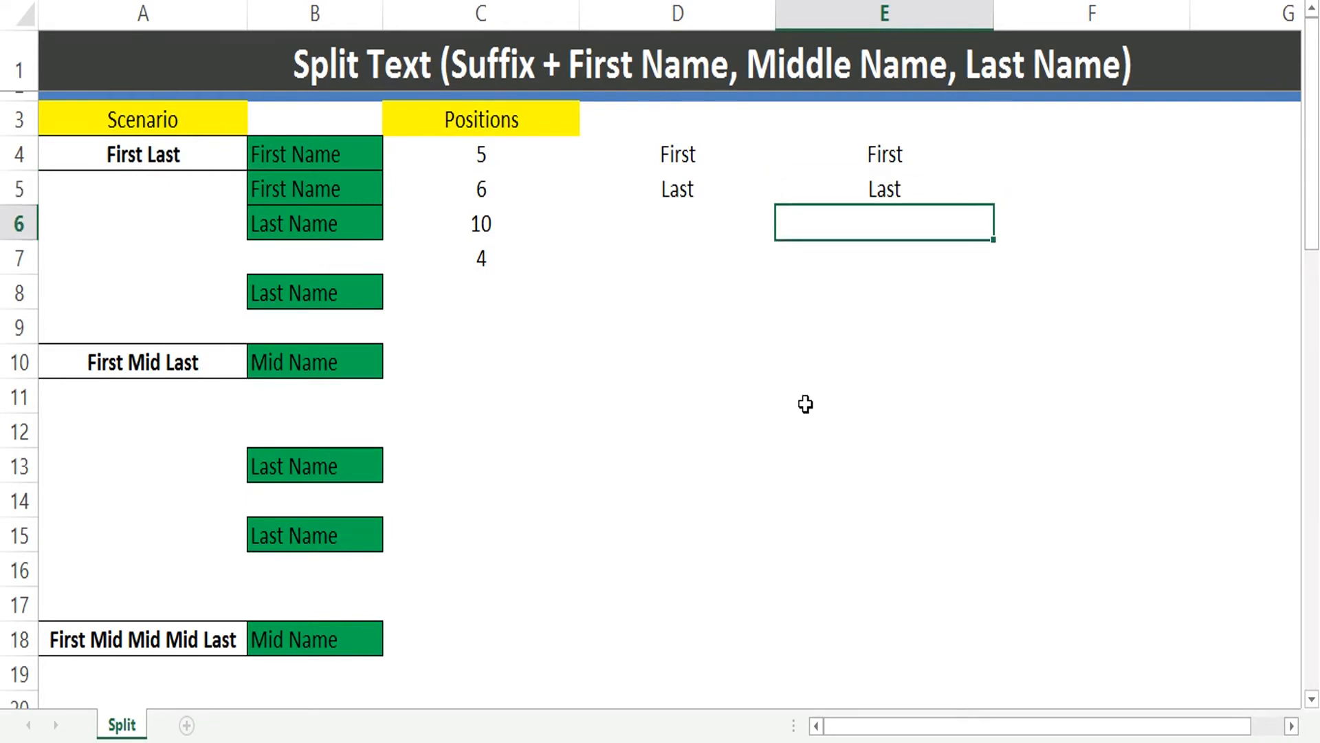
key("Left")
type("=find")
key("Tab")
type("\" \",")
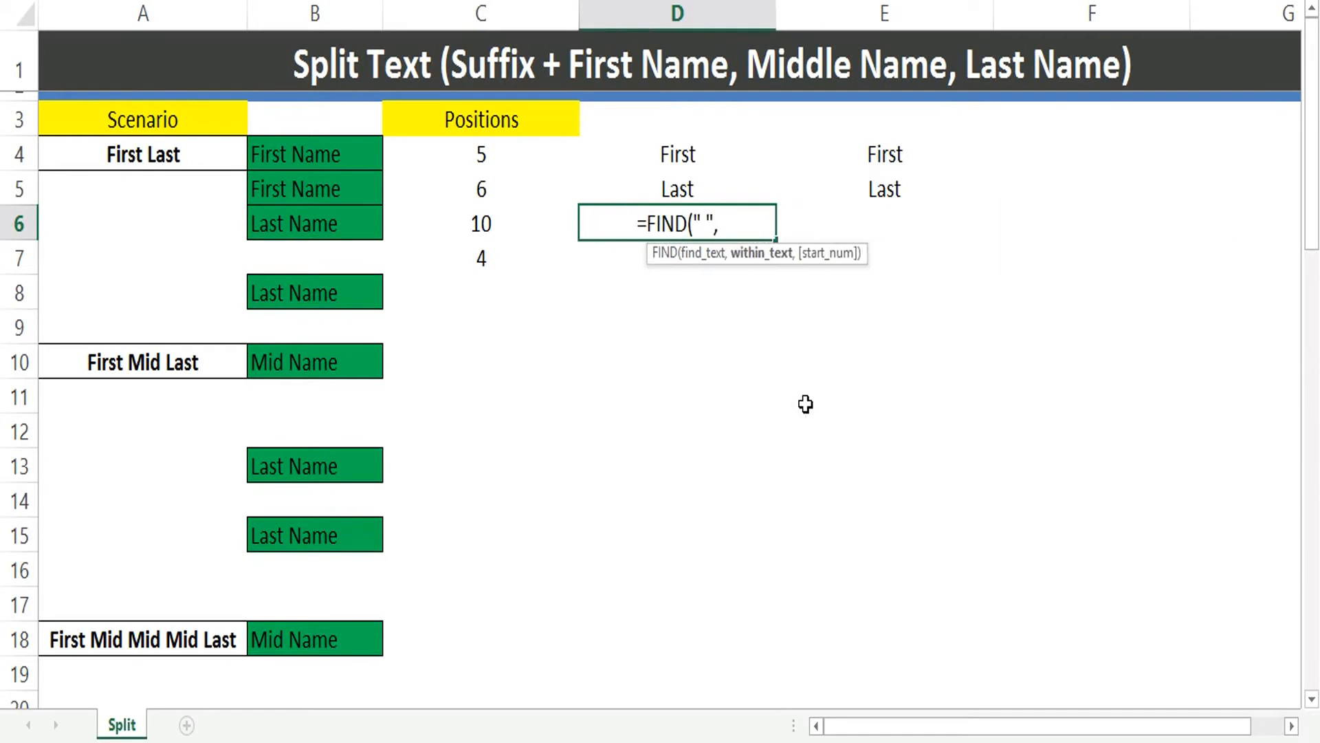
key("Left")
key("Left")
key("Up")
key("Left")
key("Up")
type(")")
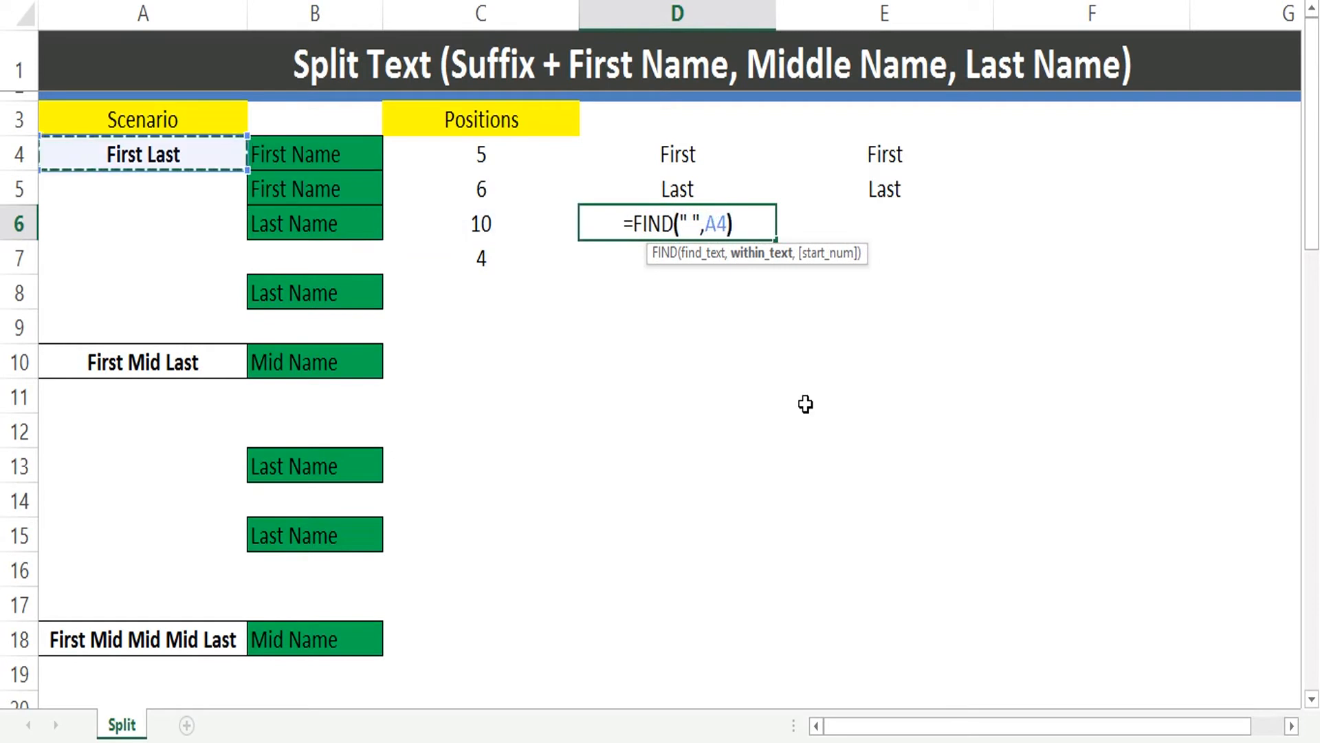
key("Return")
- Step through the characters of the name in A4 to check the position of its space
key("Up")
key("Left")
key("Left")
key("Left")
key("Up")
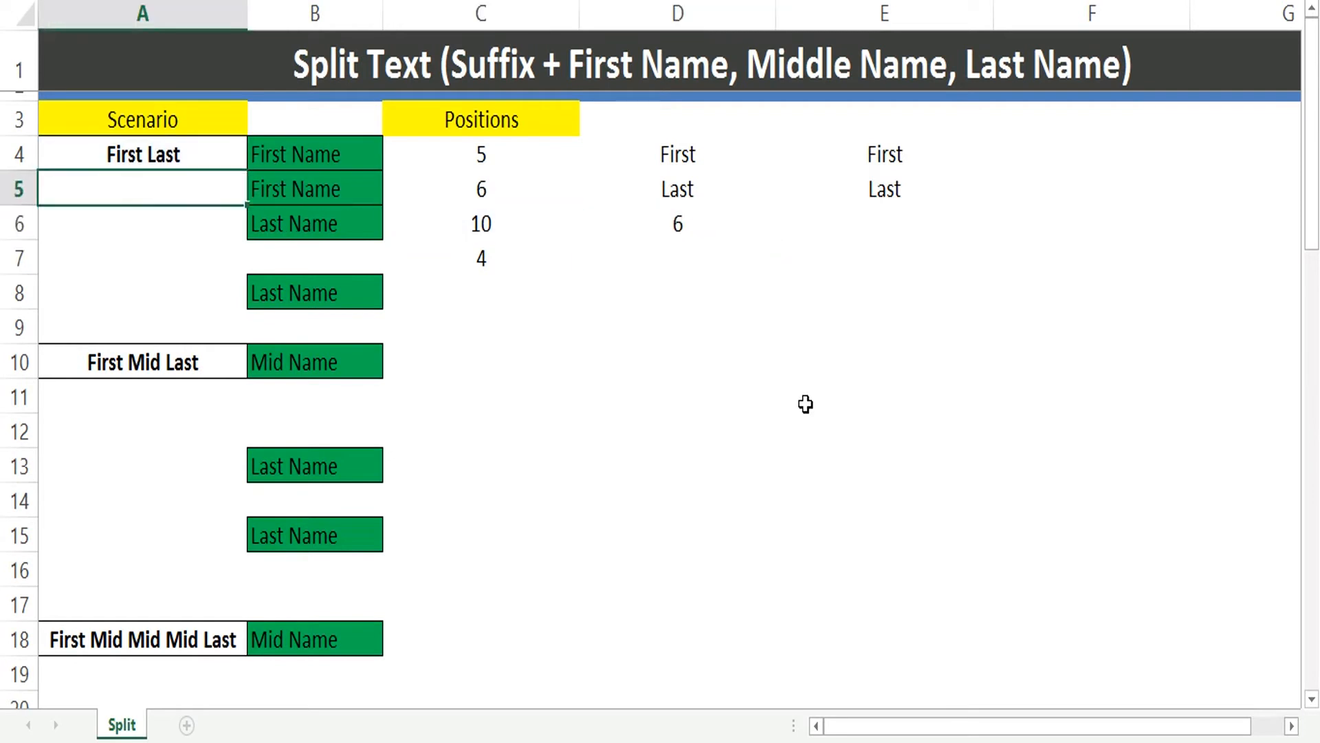
key("Up")
key("F2")
key("Home")
key("Right")
key("Right")
key("Right")
key("Right")
key("Right")
key("Right")
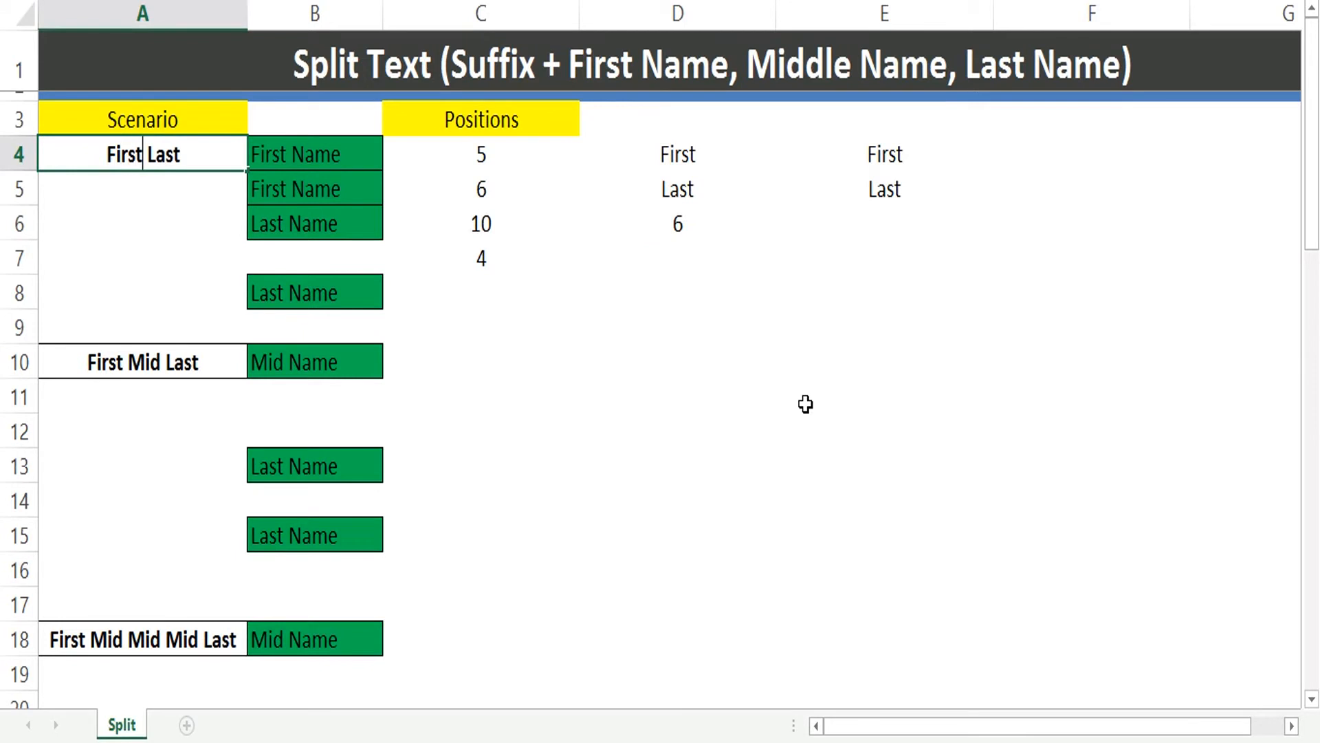
key("Right")
key("Tab")
- Add 1 to the FIND formula in D6 so it gives the last name's starting position
key("Right")
key("Right")
key("Down")
key("Down")
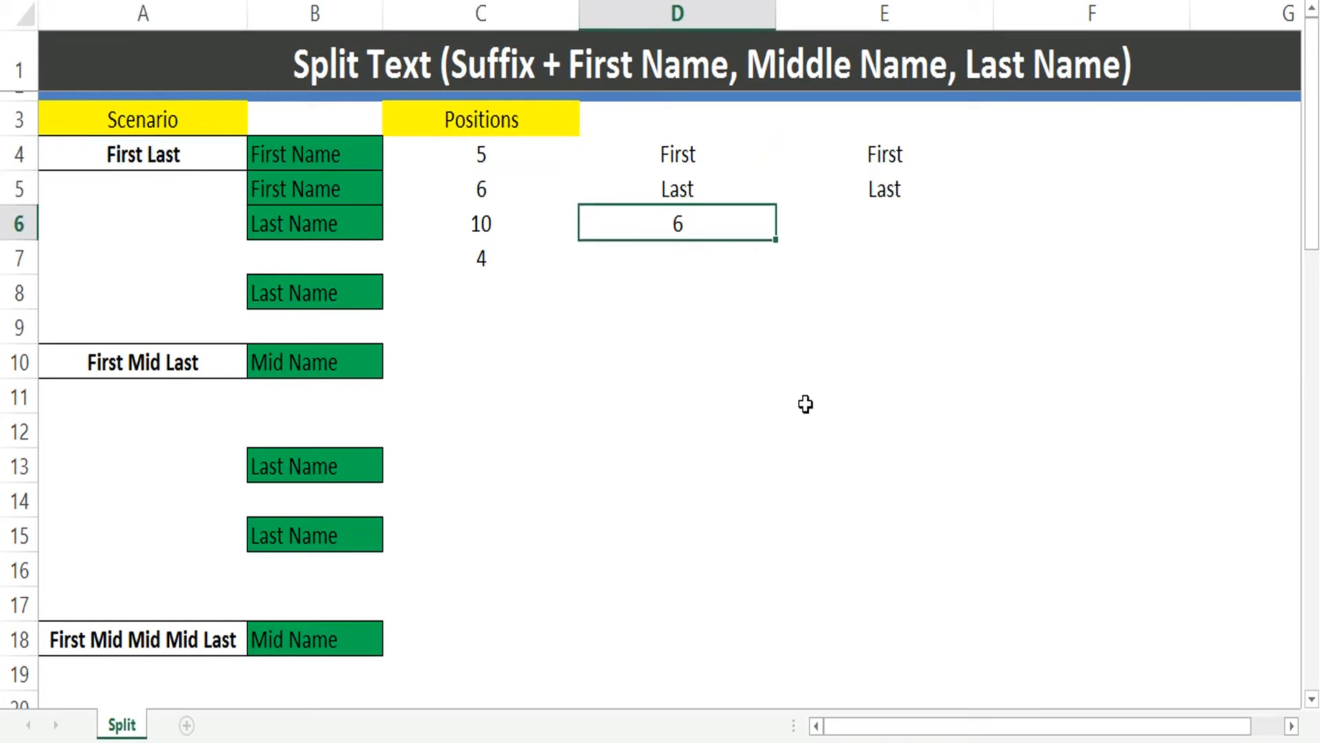
key("F2")
type("+1")
key("Return")
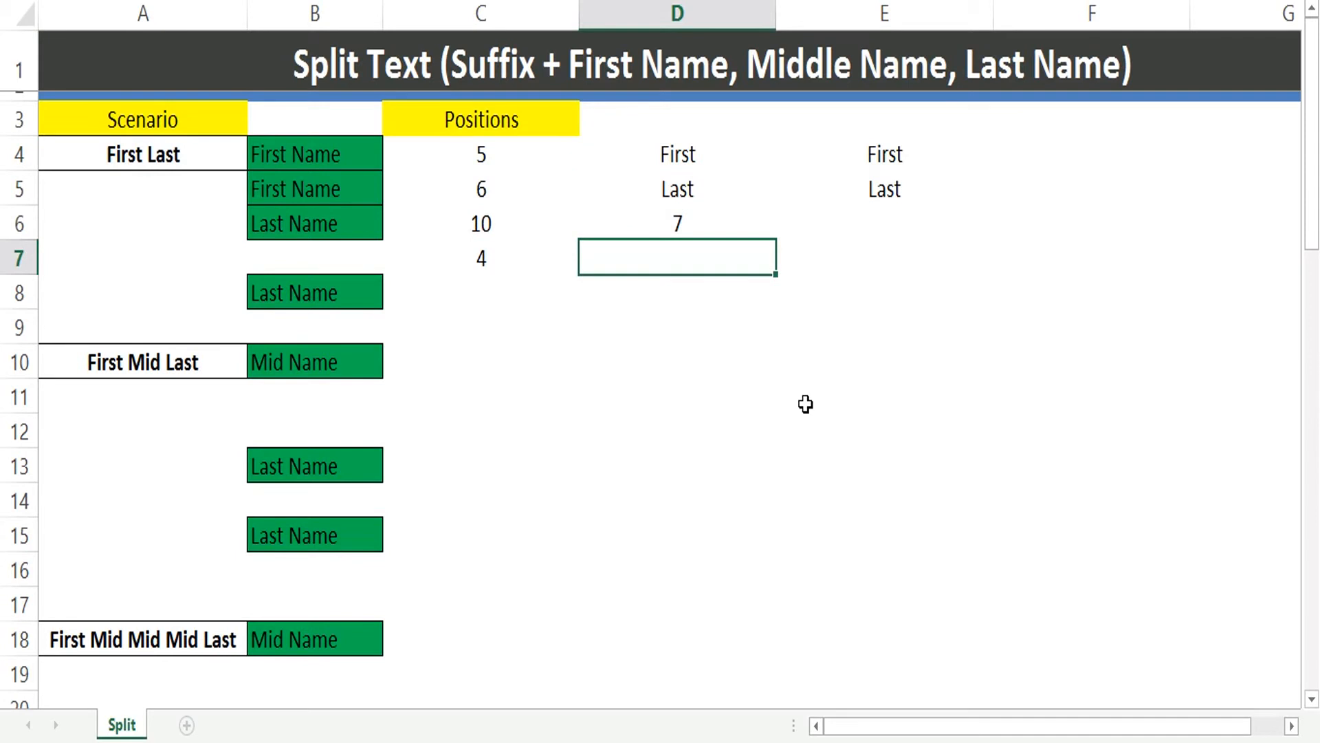
- Extract the last name in E6 with the formula =MID(A4,D6,C7)
key("Up")
key("Right")
type("=mi")
key("Tab")
key("Left")
key("Left")
key("Left")
key("Left")
key("Up")
key("Up")
type(",")
key("Left")
key("Left")
key("Right")
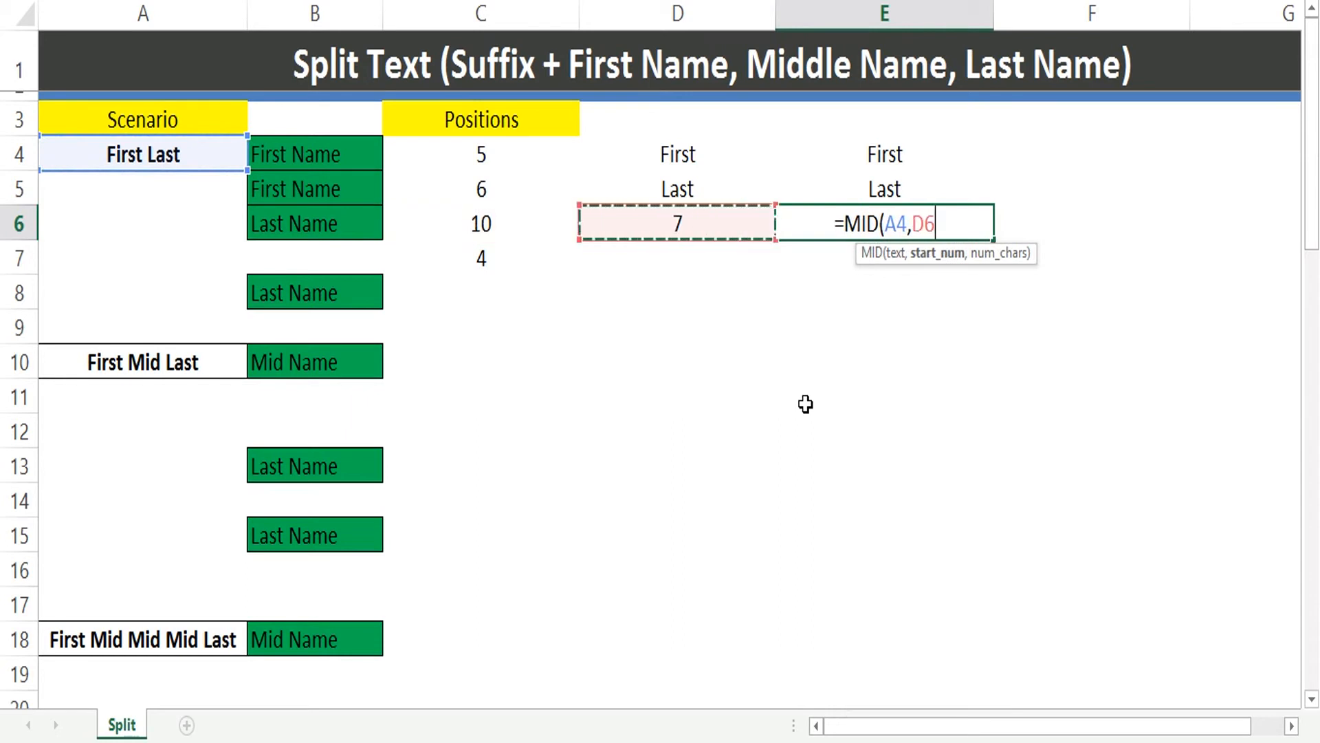
type(",")
key("Left")
key("Left")
key("Down")
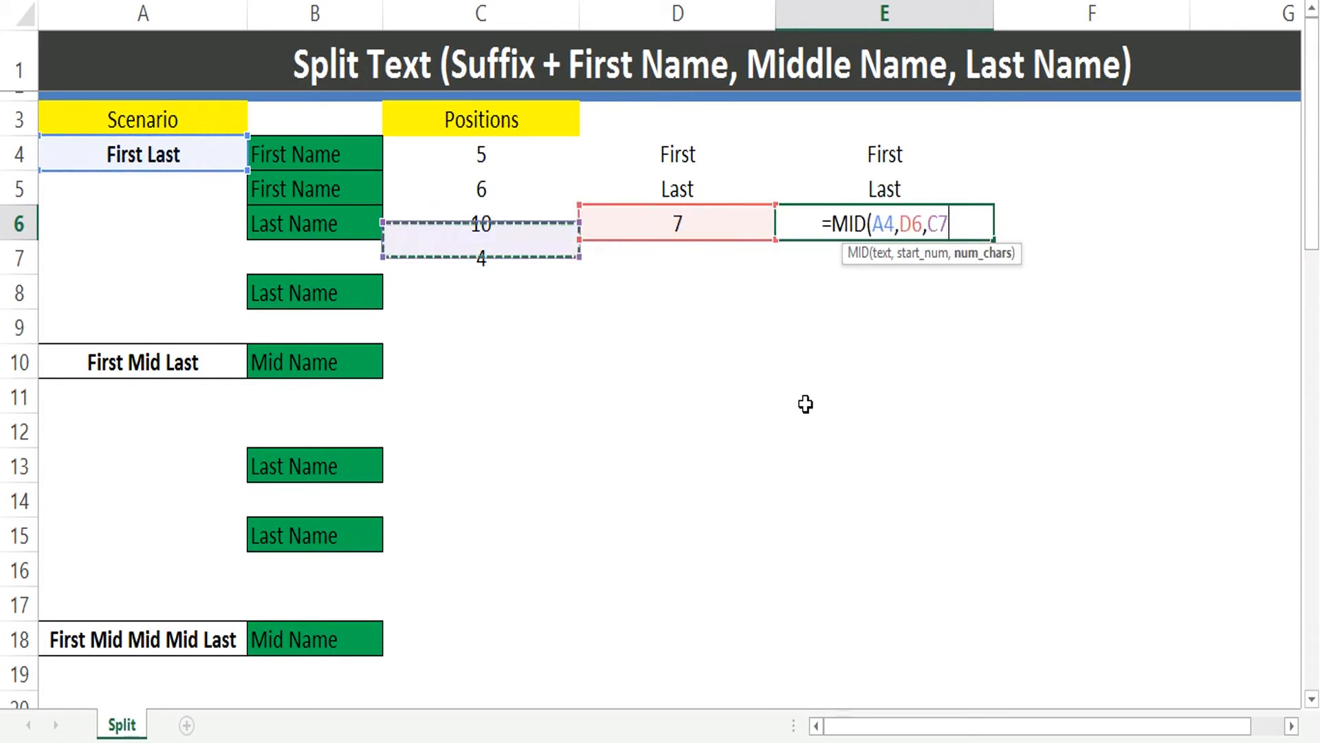
key("ctrl+Return")
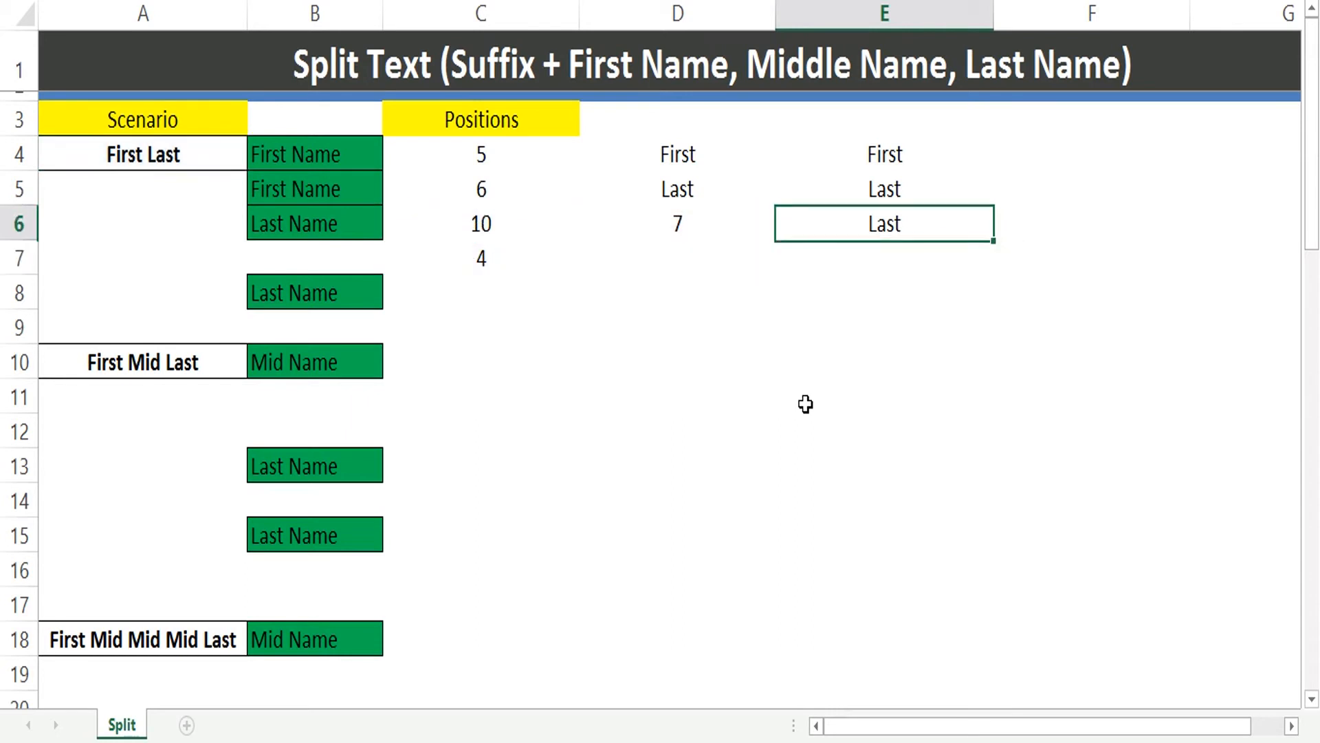
- Copy the formula text of E6 into E7 as =MID(A4,D6,C7)
key("F2")
key("Home")
key("shift+End")
key("ctrl+c")
key("Escape")
key("Down")
key("F2")
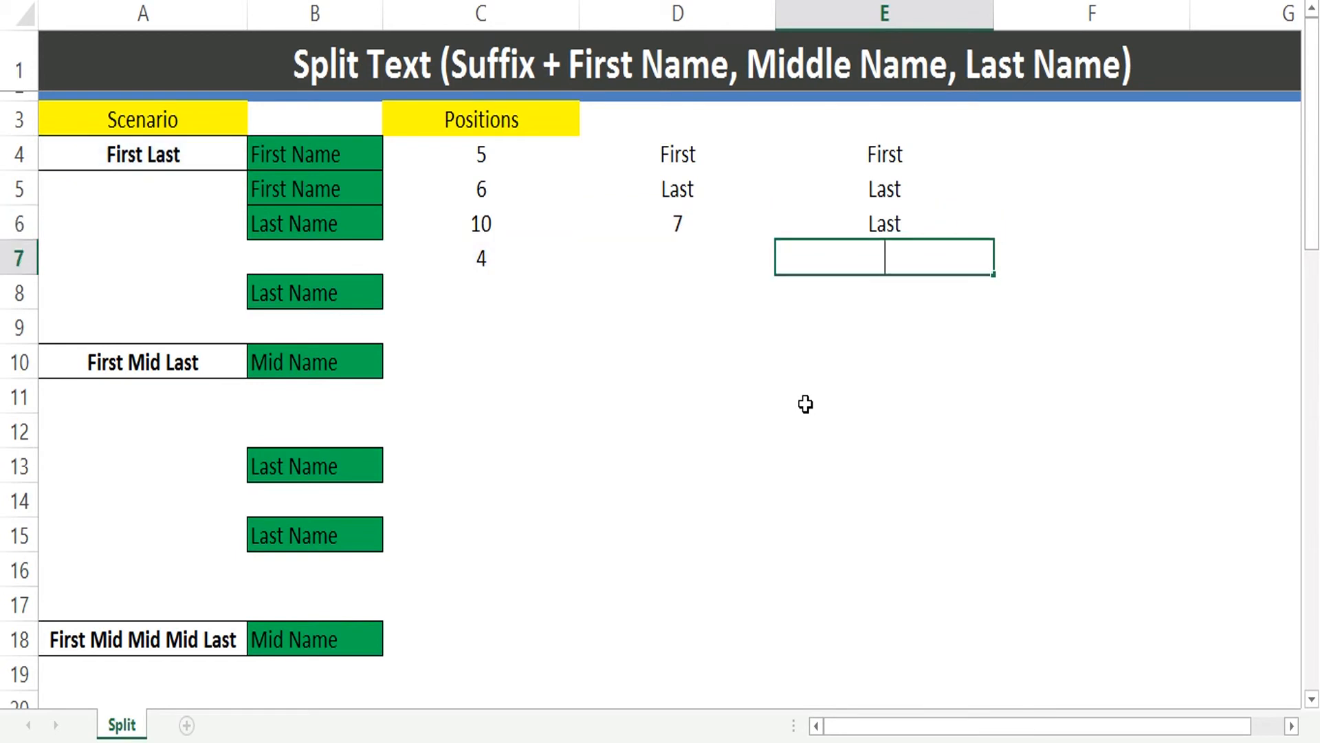
key("ctrl+v")
key("ctrl+Return")
- Replace the D6 reference in E7's formula with FIND(" ",A4)+1 taken from D6
key("Left")
key("Up")
key("F2")
key("Home")
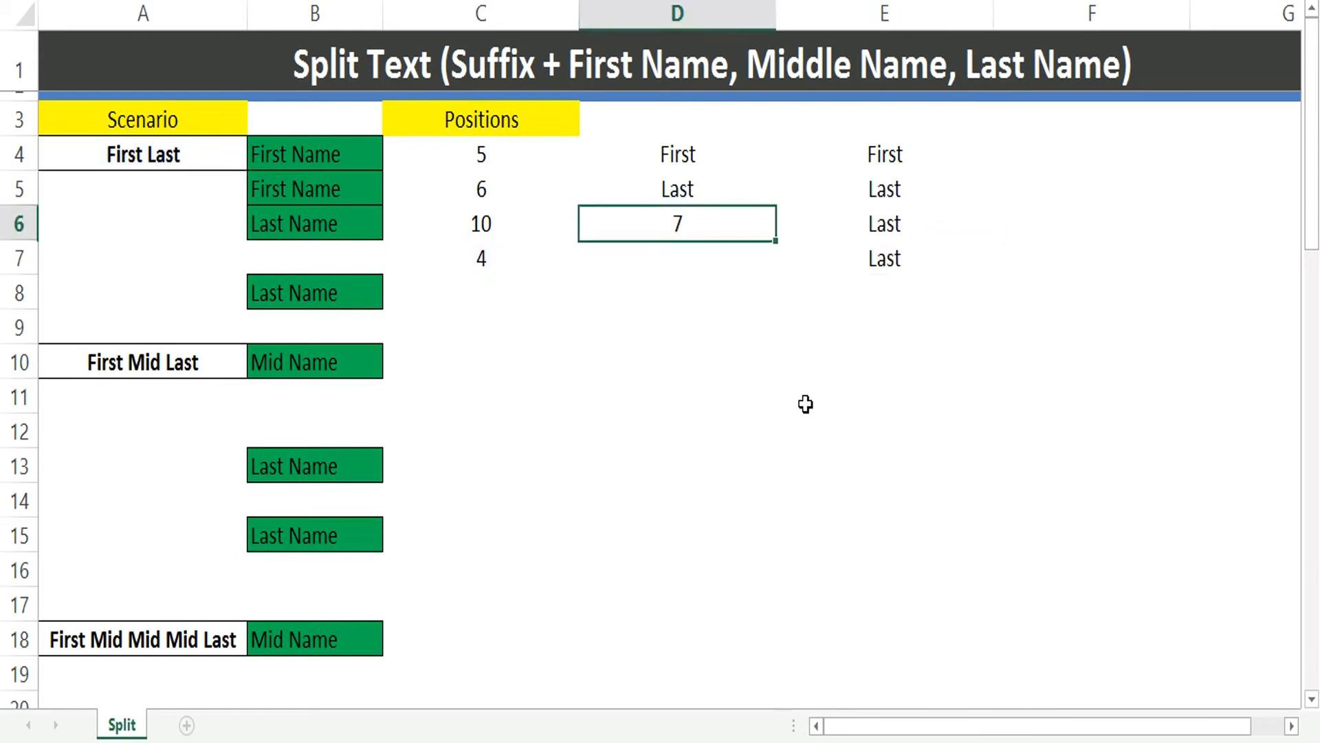
key("shift+End")
key("Escape")
key("Down")
key("Right")
key("F2")
key("Left")
key("Left")
key("shift+Left")
key("shift+Left")
key("ctrl+v")
key("Return")
key("Left")
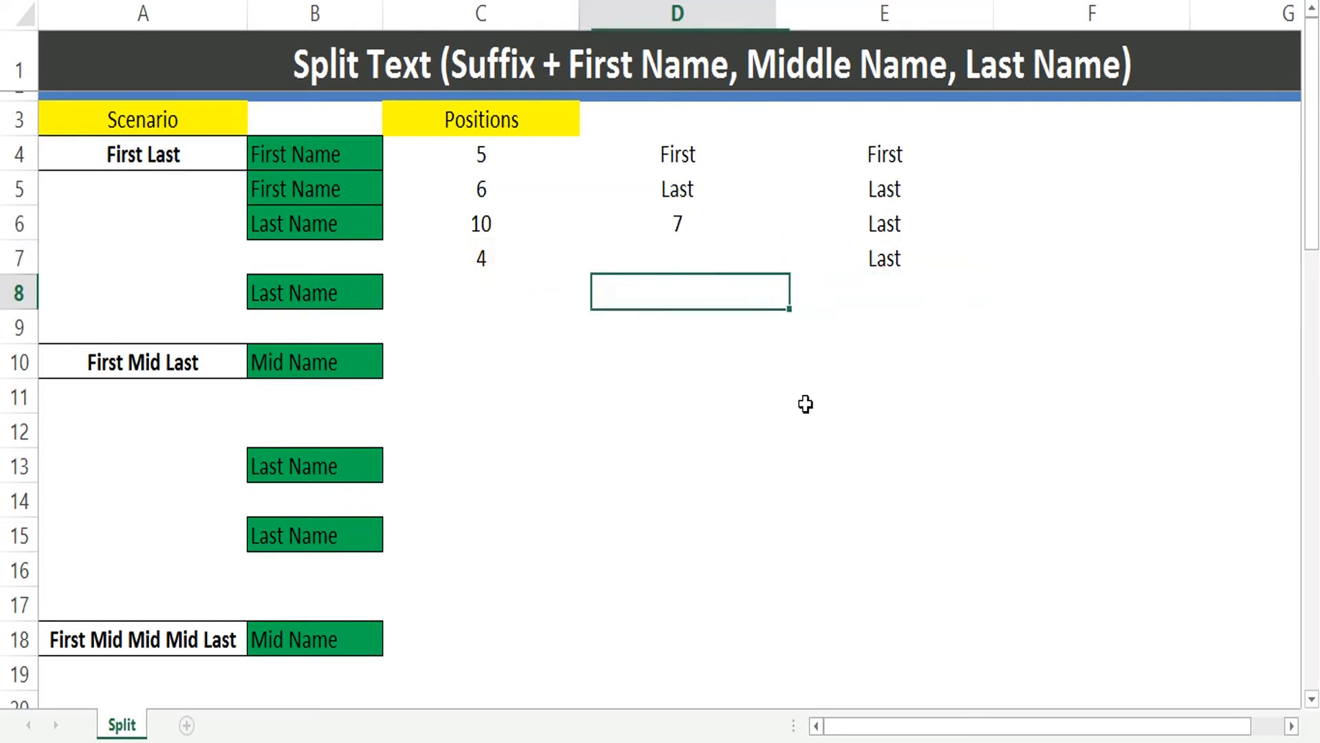
- Replace the C7 reference in E7's formula with LEN(A4)-FIND(" ",A4) taken from C7, and review the combined formula
key("Up")
key("Left")
key("F2")
key("Home")
key("Right")
key("shift+End")
key("ctrl+c")
key("Tab")
key("Right")
key("F2")
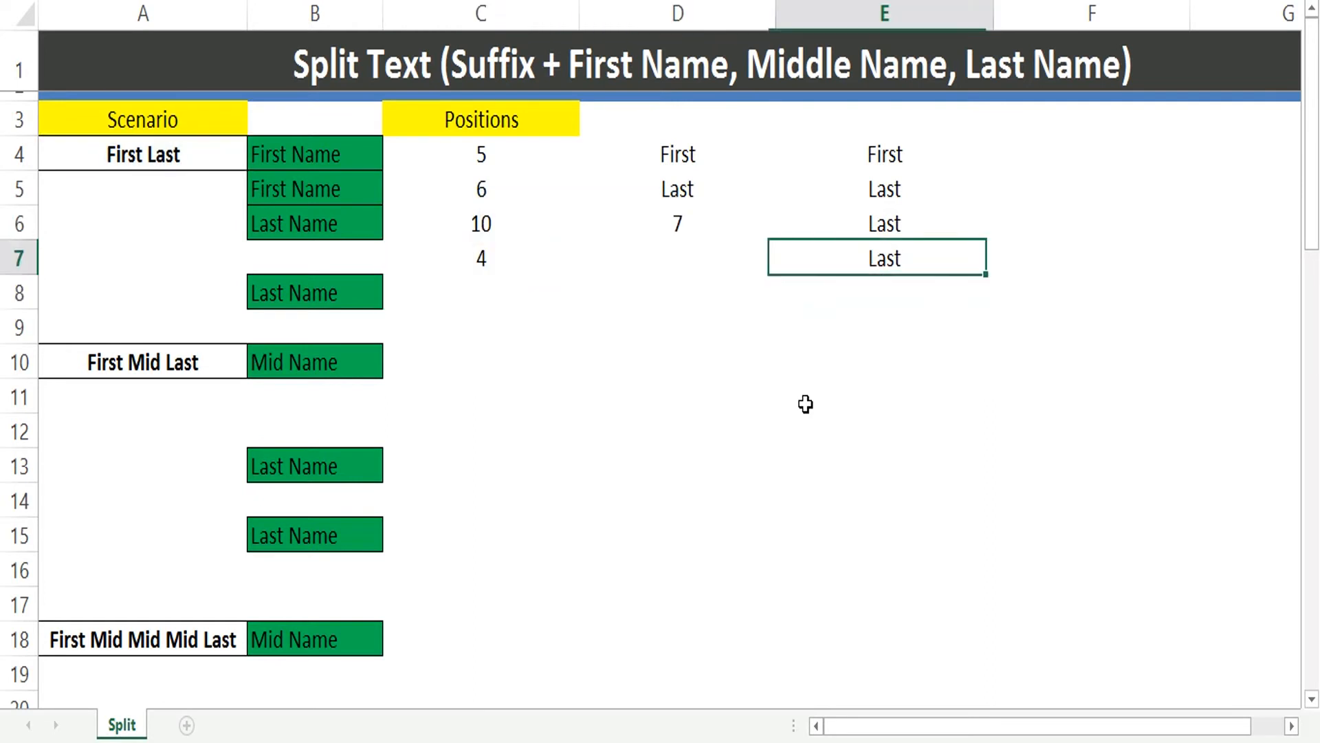
key("Left")
key("shift+Left")
key("shift+Left")
key("ctrl+v")
key("Return")
key("Up")
key("F2")
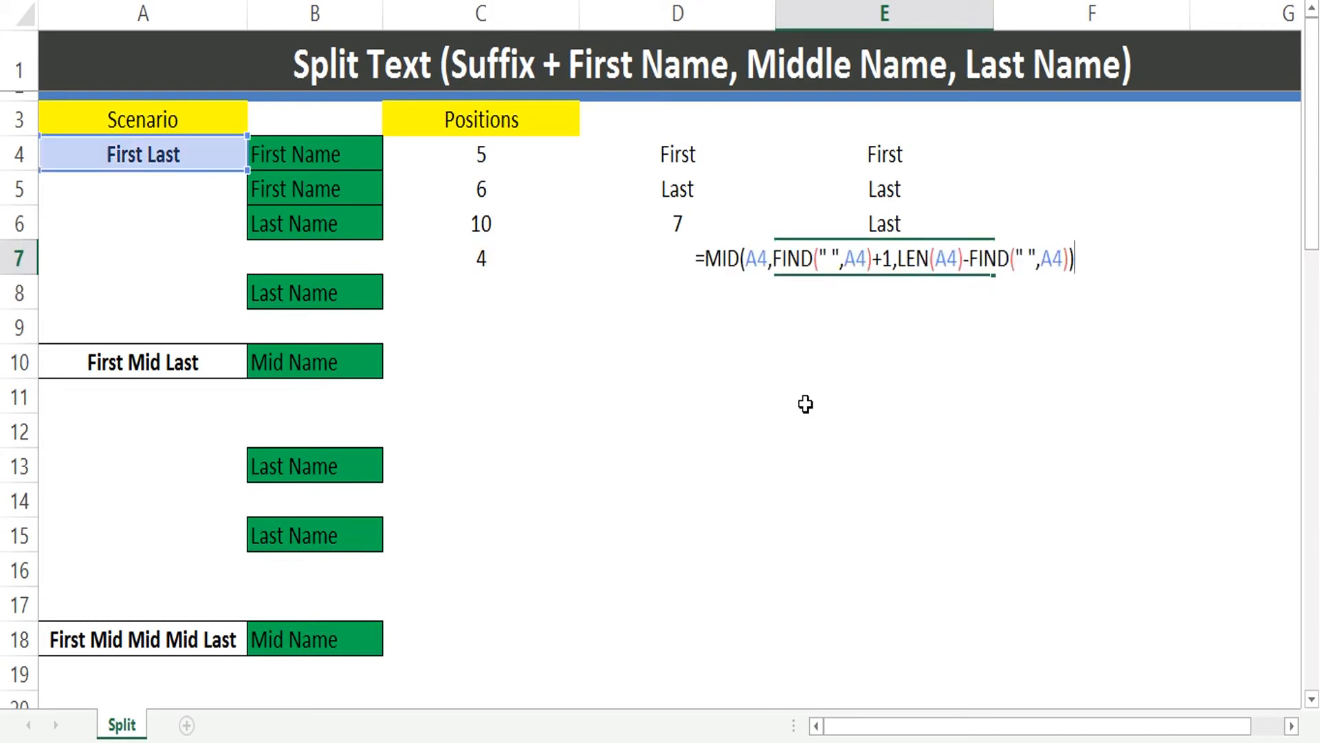
key("Escape")
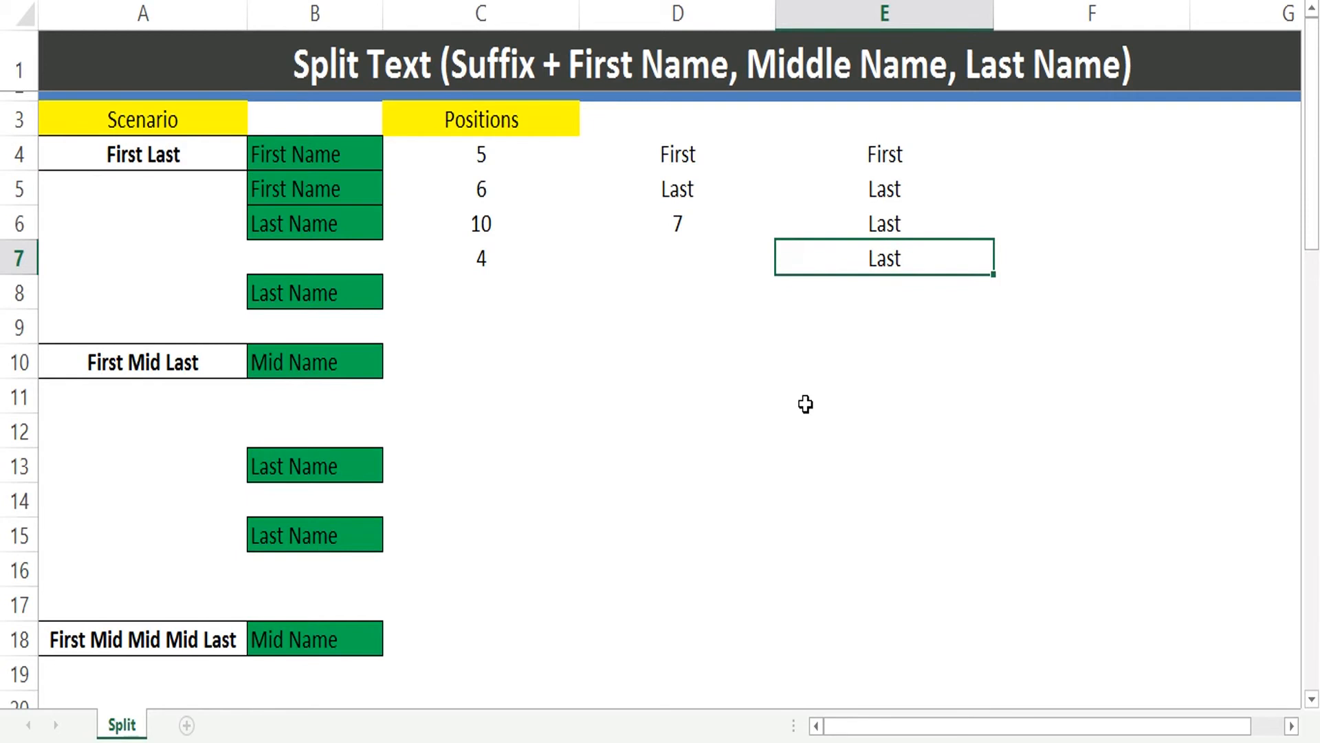
- Find the first space position in A10 by entering =FIND(" ",A10) in C10
left_click(577, 352)
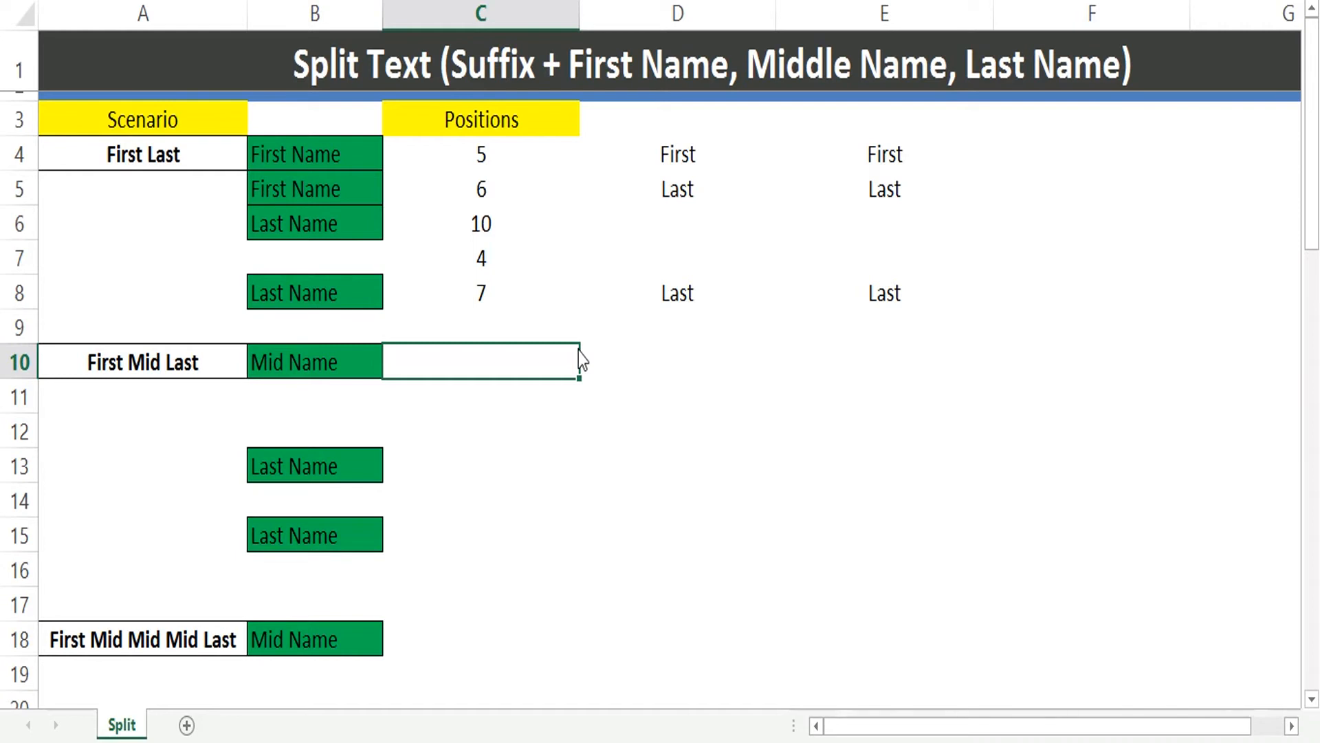
type("=find")
key("Tab")
type("\" \",")
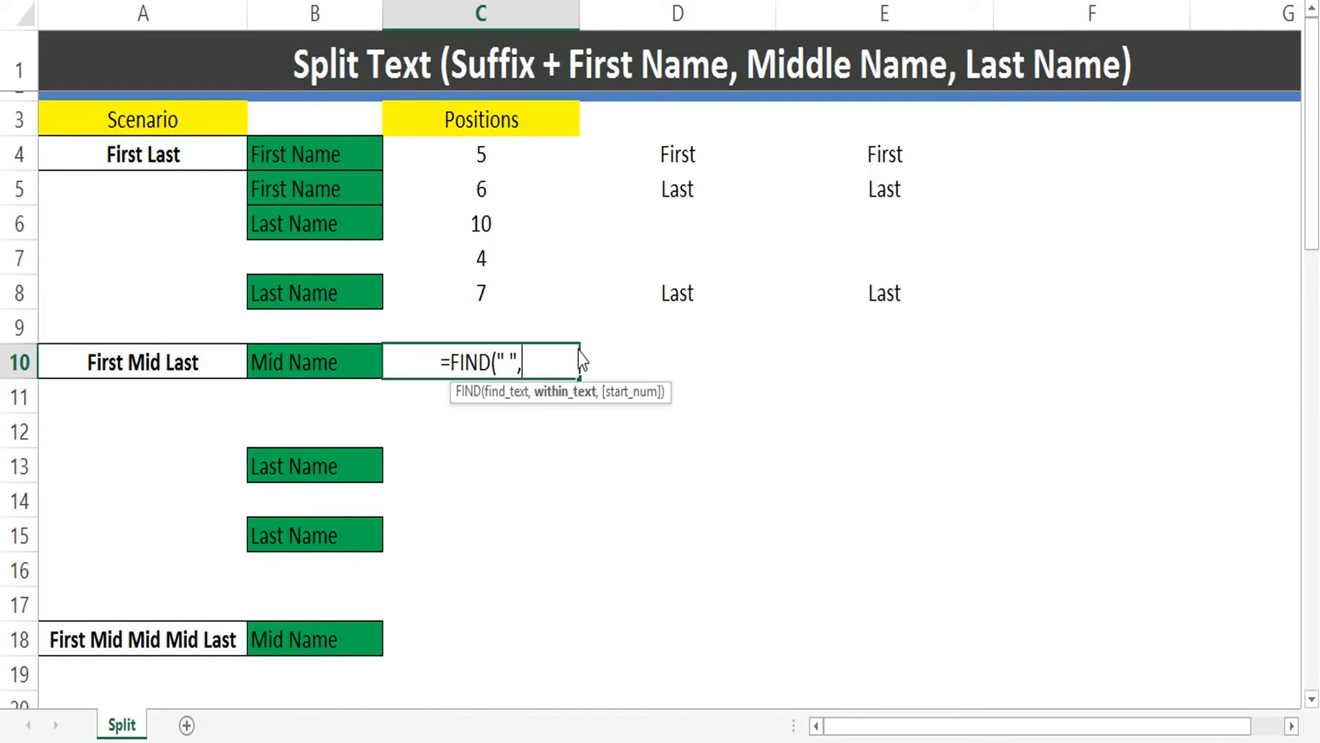
key("Left")
key("Left")
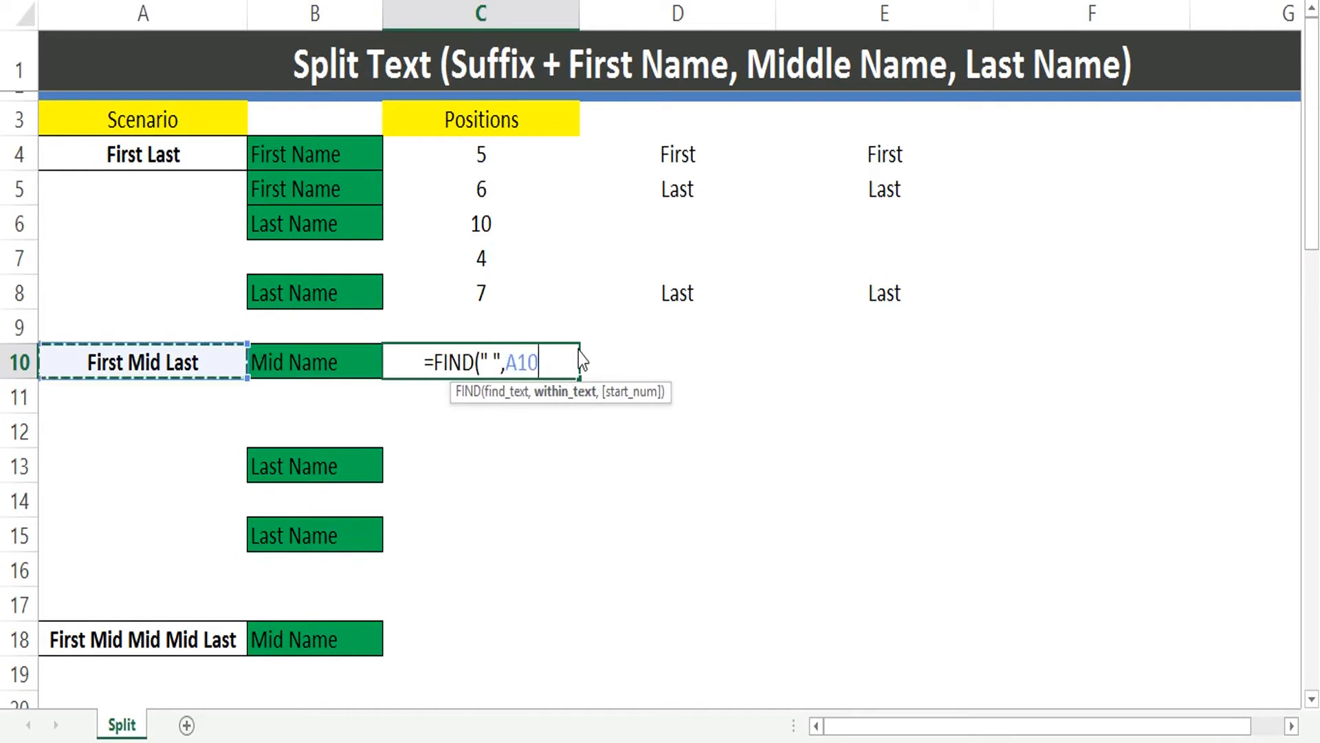
type(")")
key("Return")
key("Up")
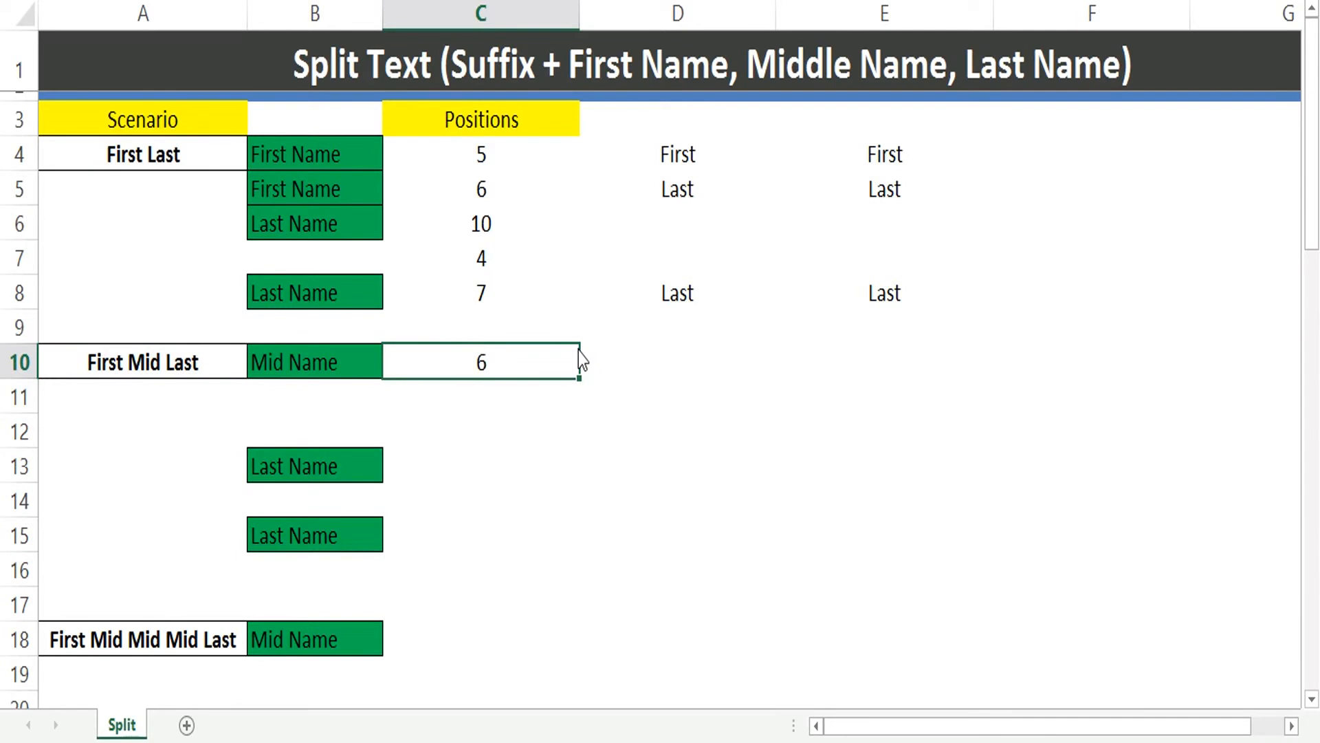
- Step through the characters of the name in A10 to check the position of its first space
key("Left")
key("Left")
key("Home")
key("Right")
key("Right")
key("Right")
key("Right")
key("Right")
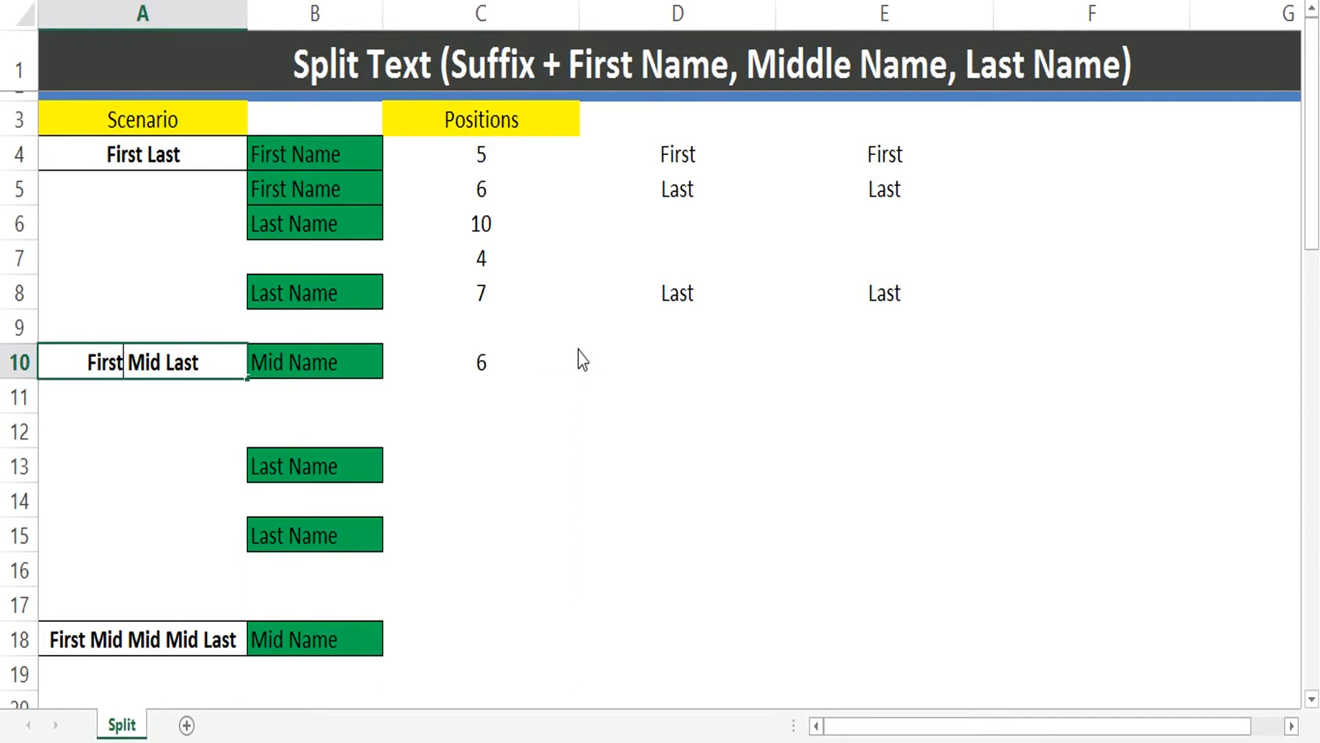
- Add 1 to the FIND formula in C10 so it gives the middle name's starting position
key("Right")
key("Right")
key("F2")
type("+1")
key("Return")
- Enter =FIND(" ",A10) in C11 to locate a space in the three-part name
type("=fin")
key("Tab")
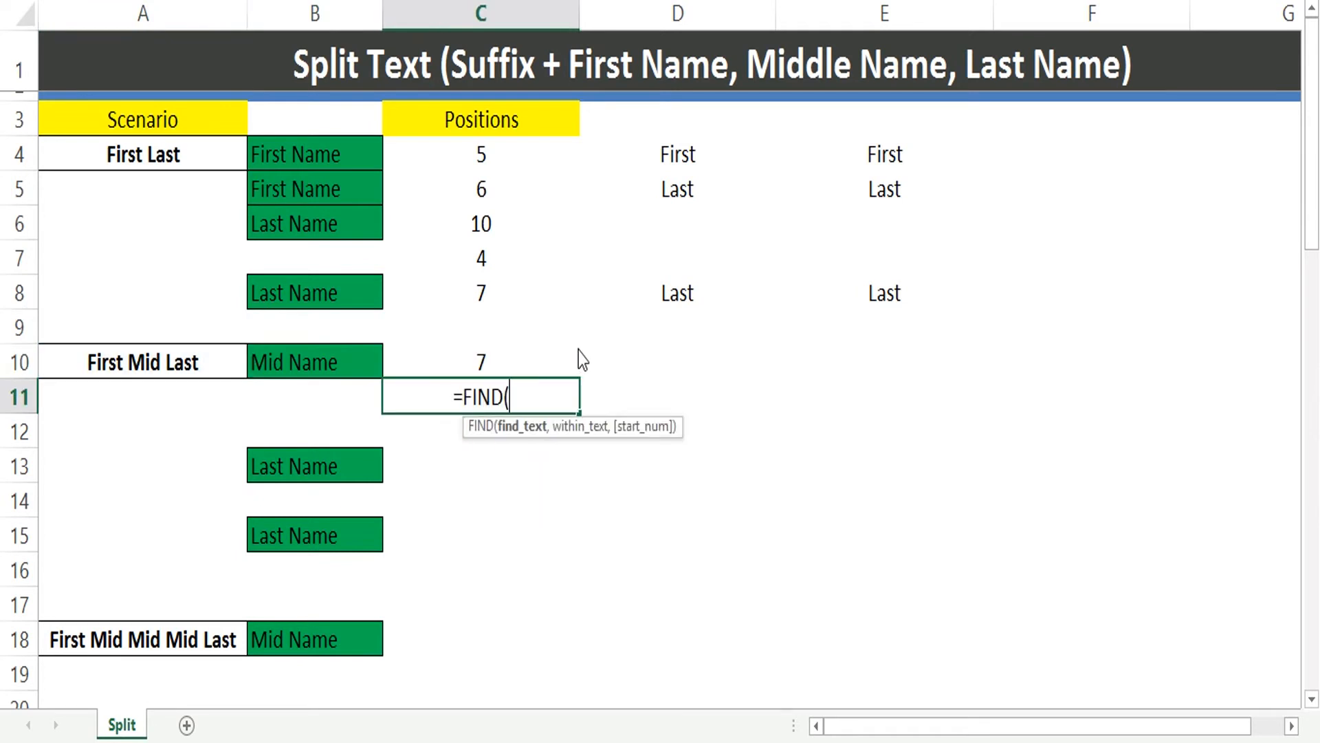
type("\" \",")
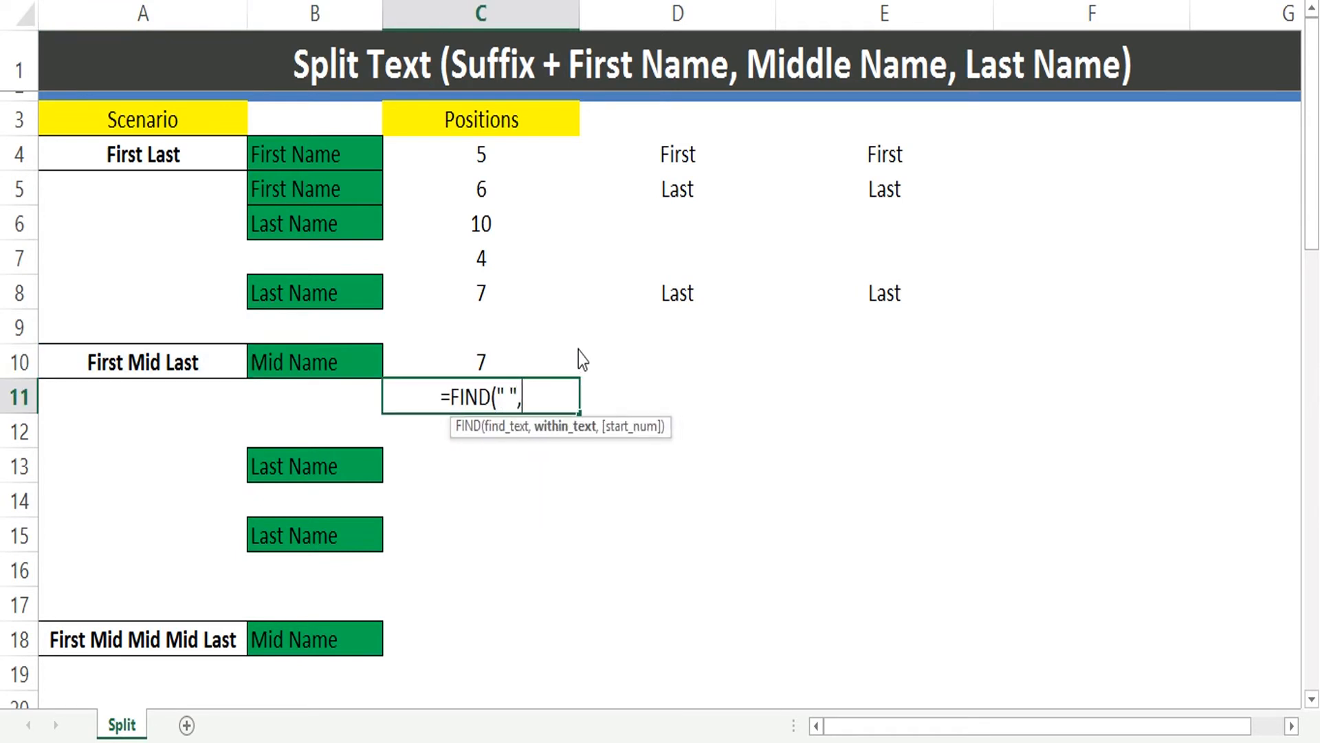
key("Up")
key("Left")
key("Left")
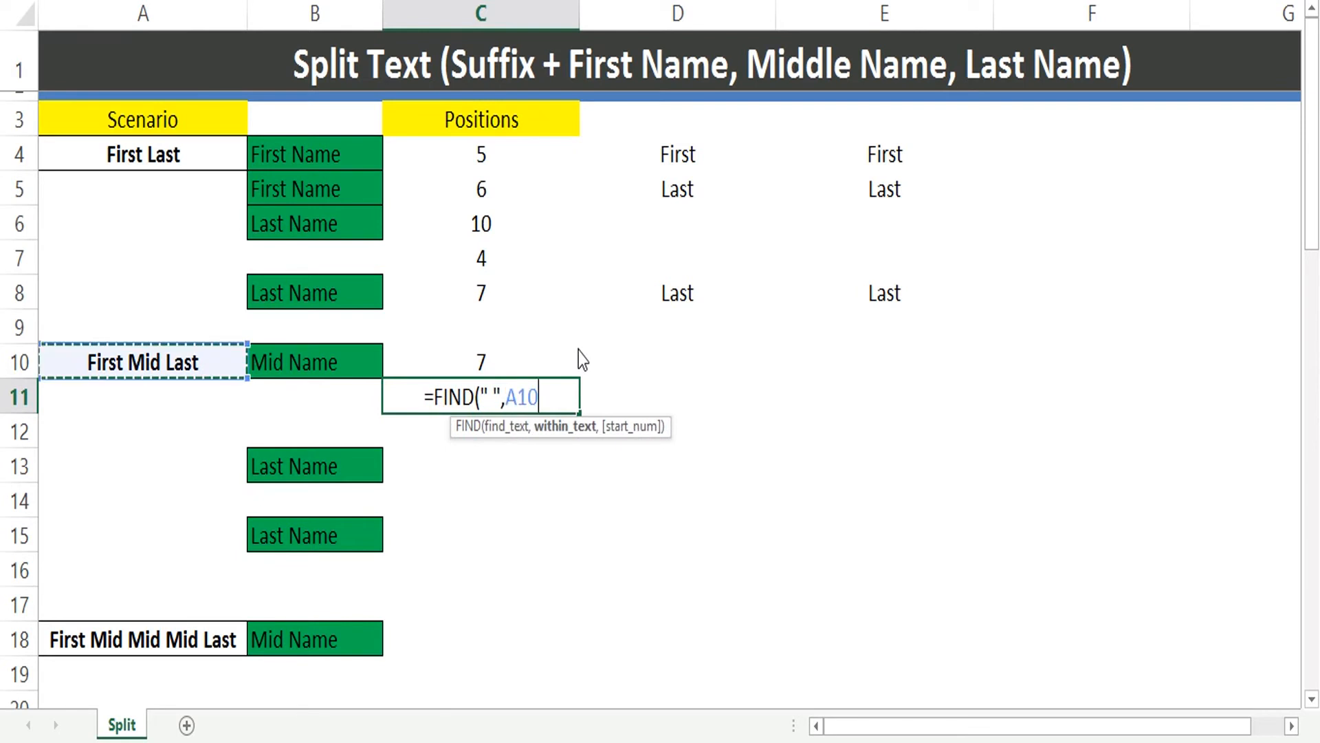
key("Return")
key("Up")
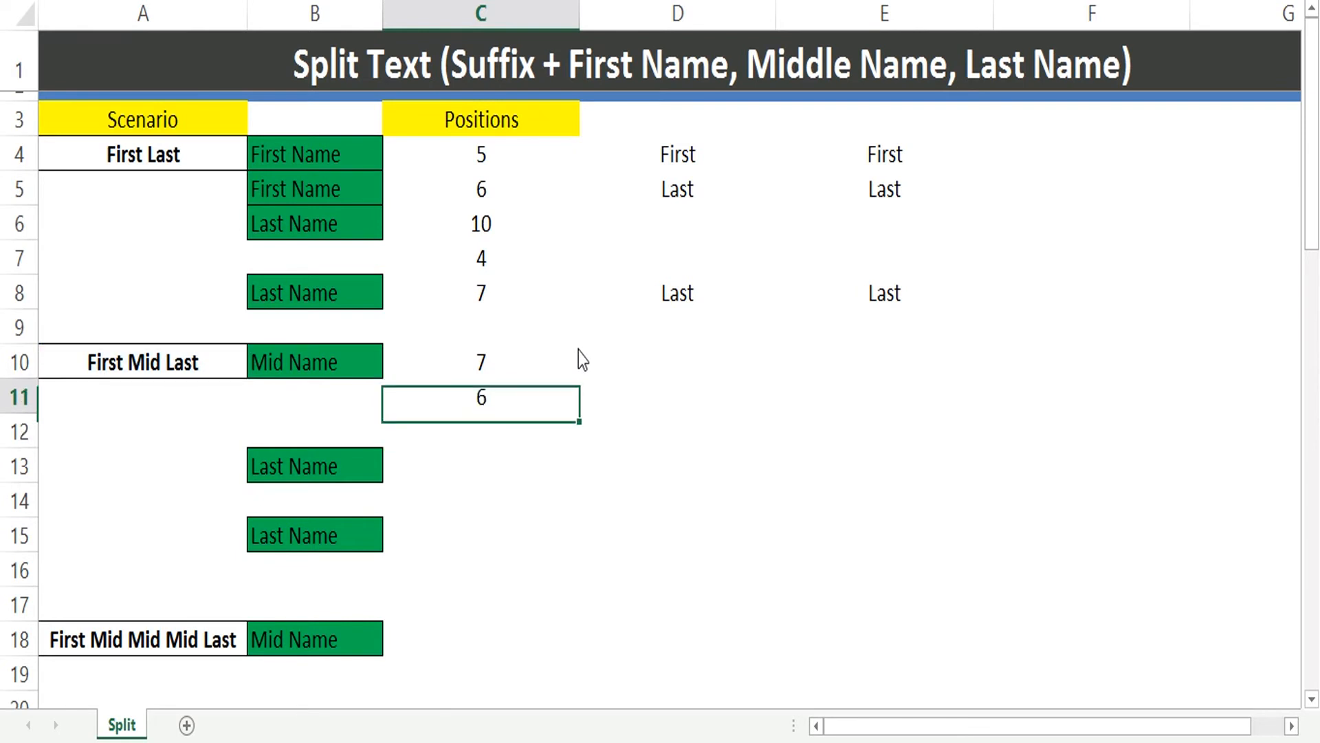
- Add C10 as the start number in C11's formula, making it =FIND(" ",A10,C10)
key("F2")
key("Left")
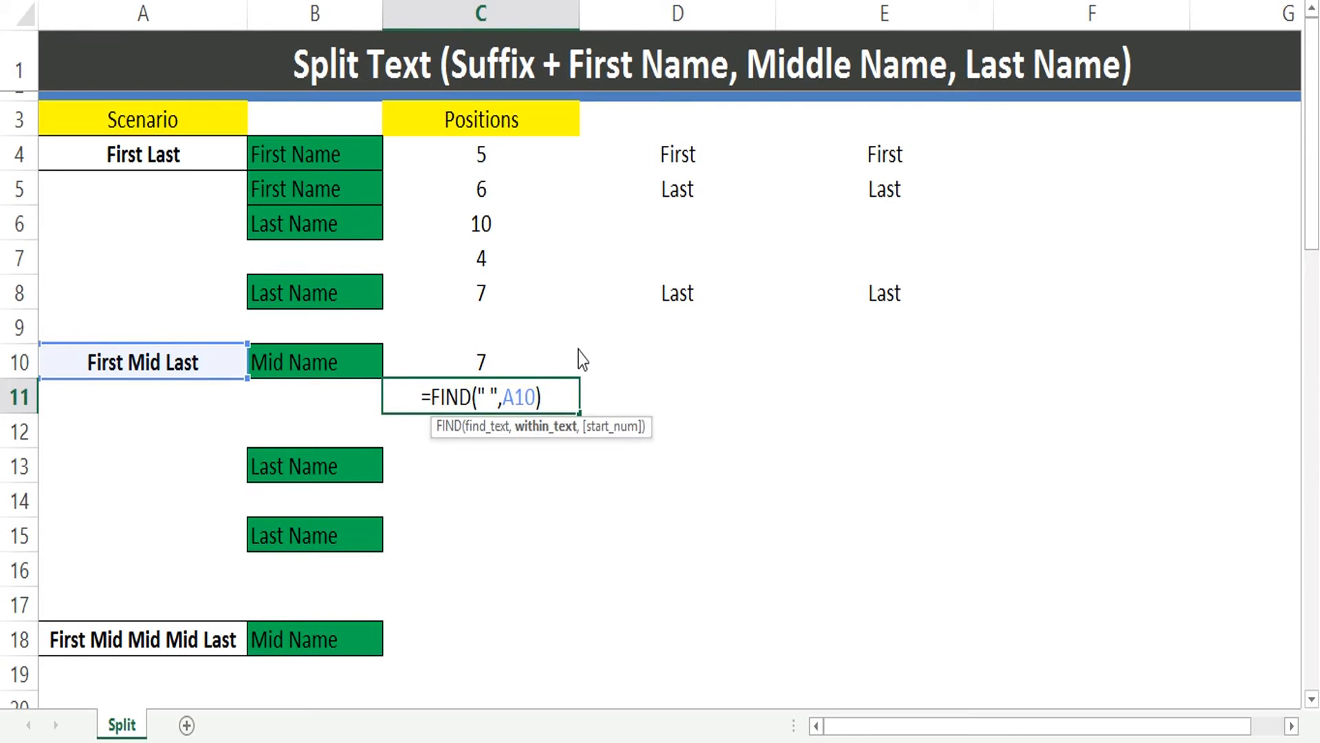
type(",")
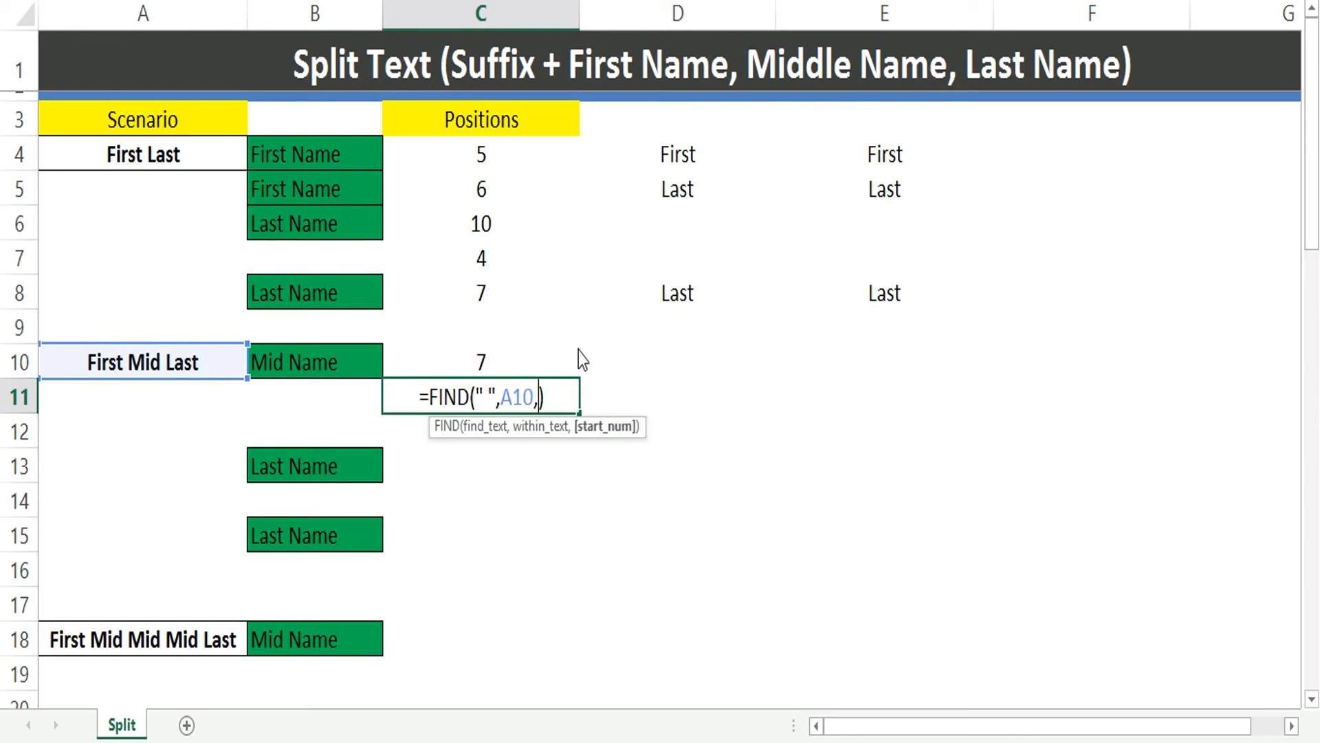
left_click(579, 352)
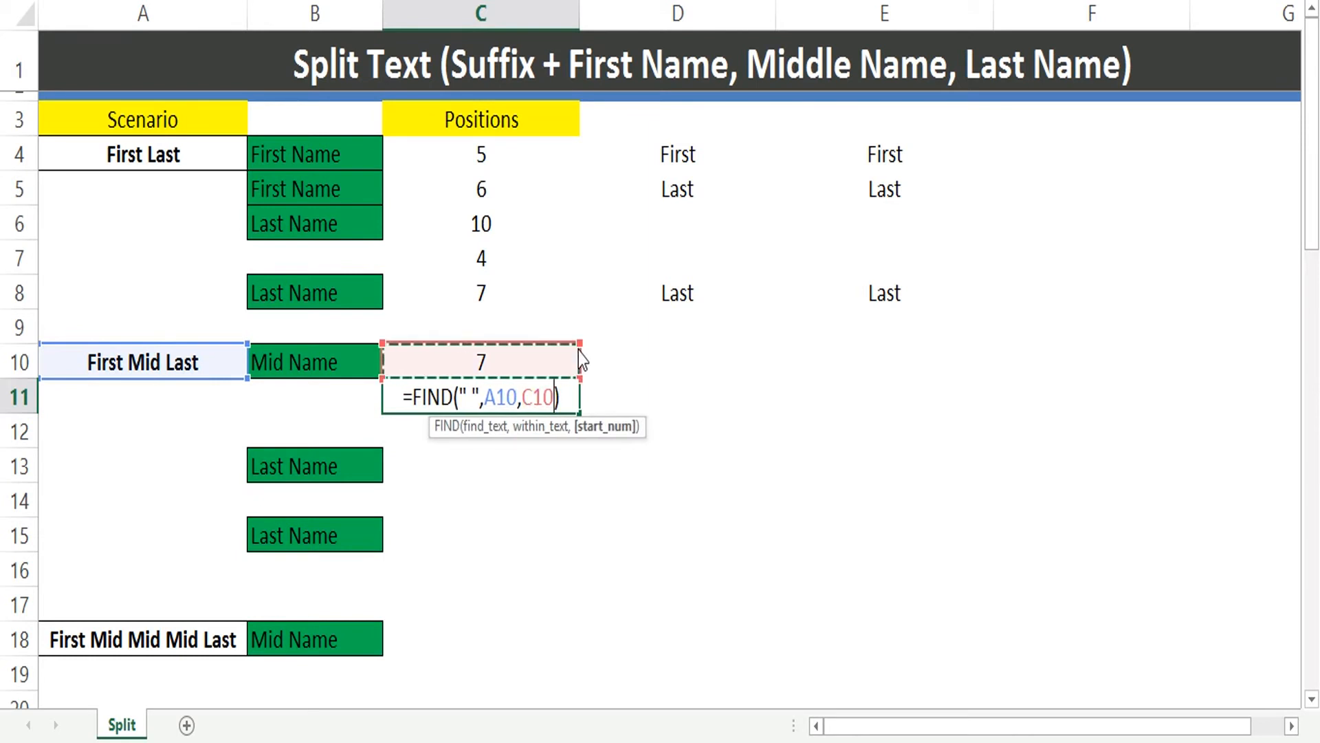
key("Return")
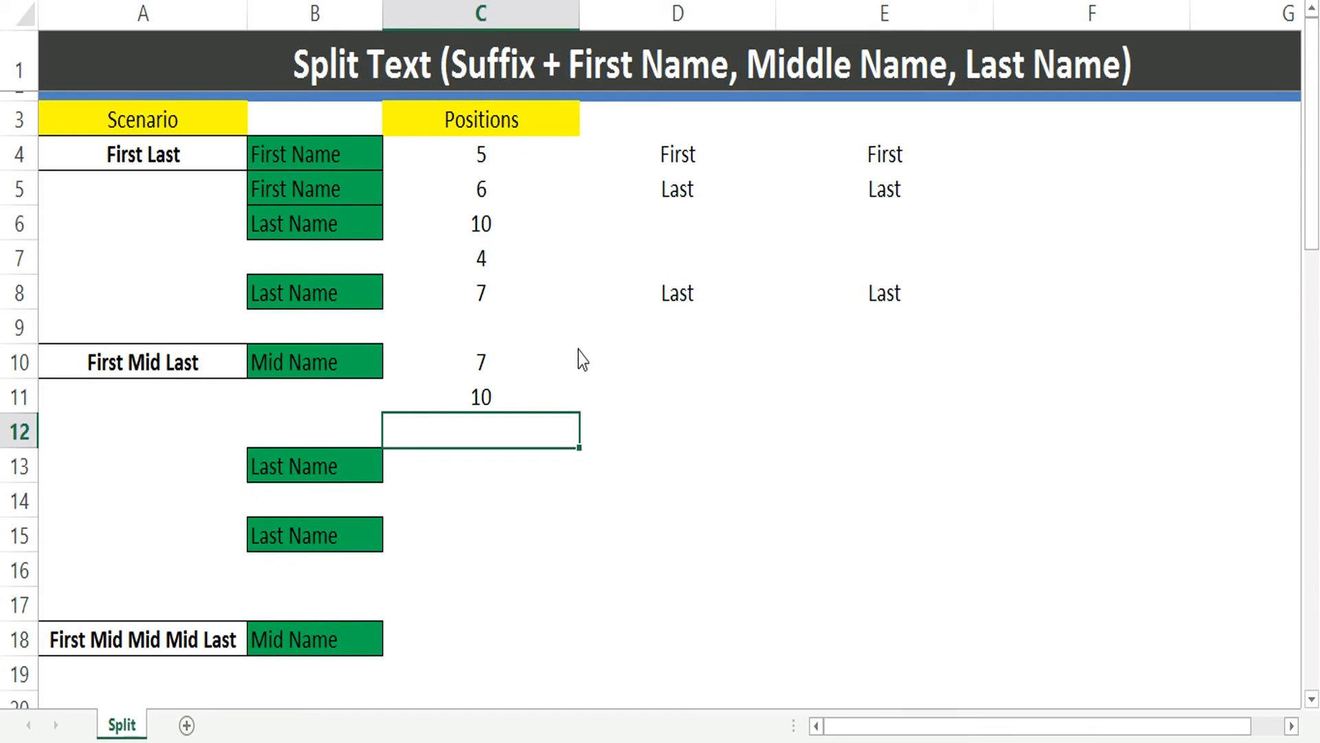
- Calculate the middle name's length in C12 with the formula =C11-C10
type("=")
key("Up")
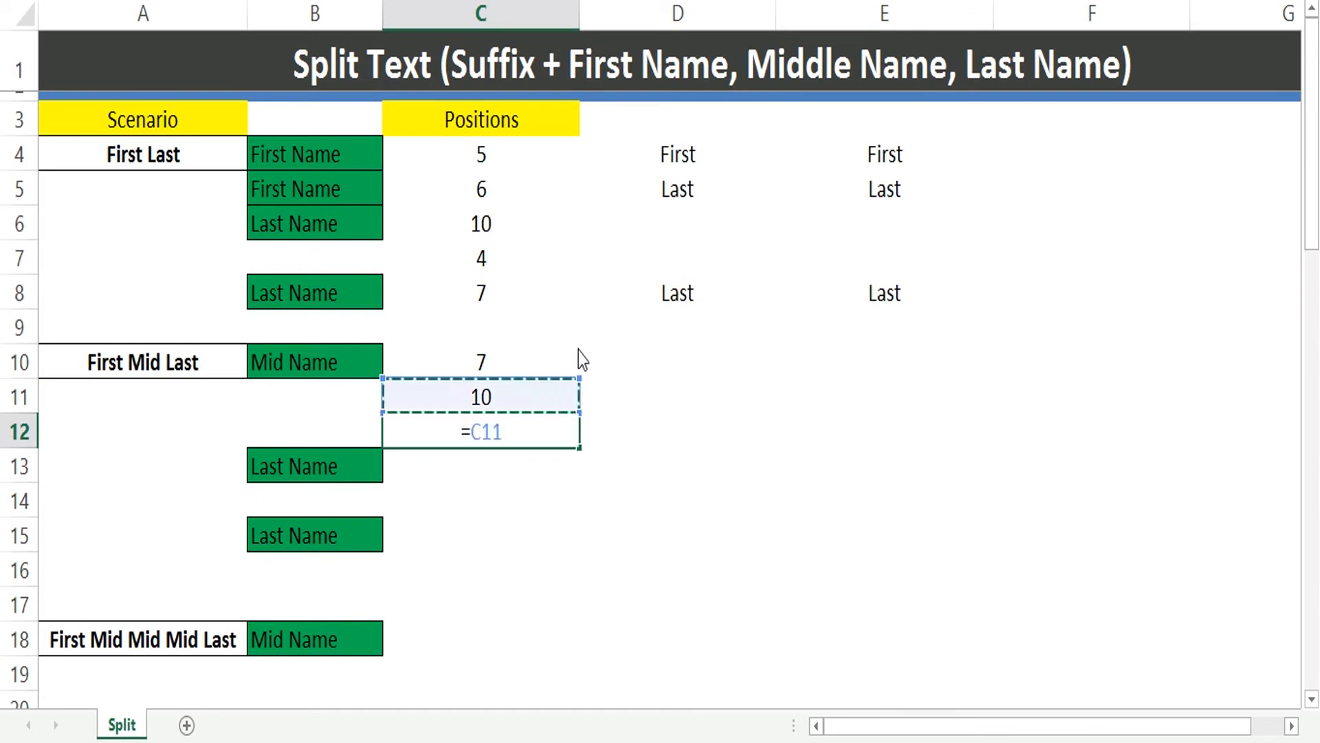
type("-")
key("Up")
key("Up")
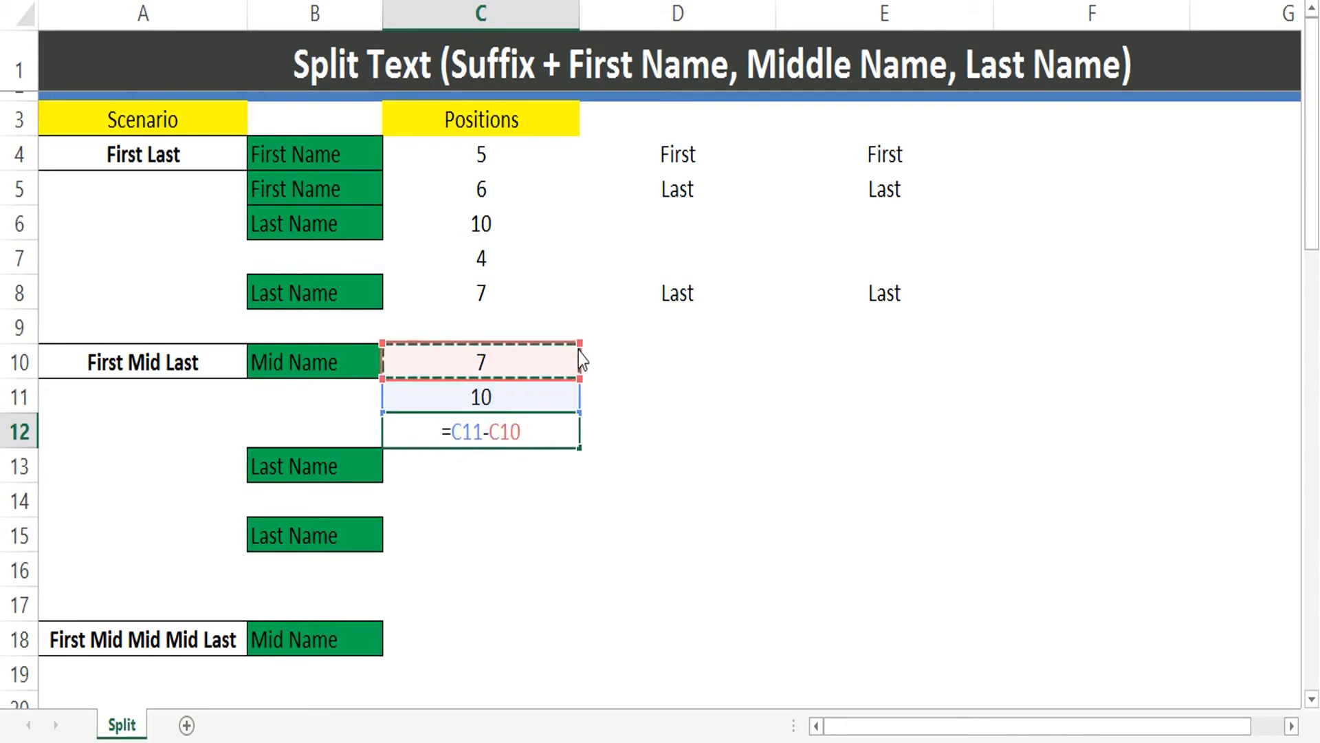
key("Return")
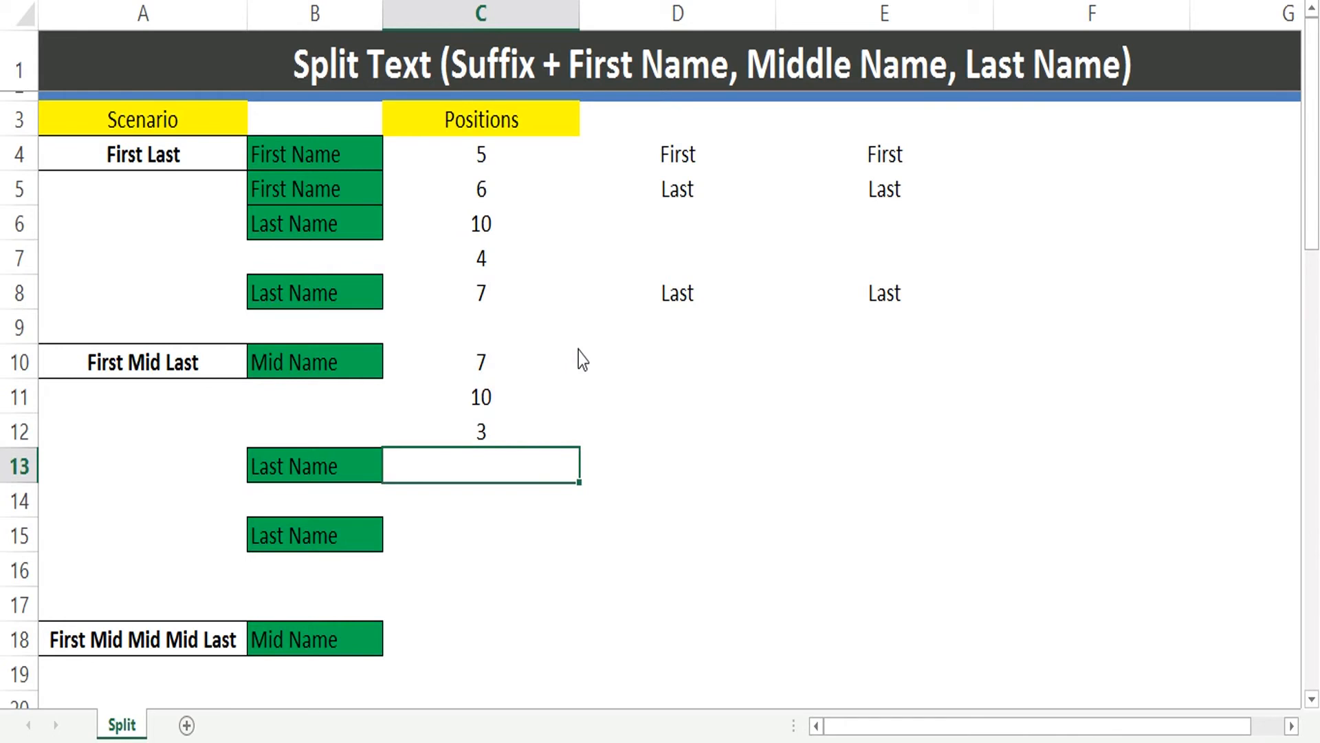
- Extract the middle name in D10 with the formula =MID(A10,C10,C12)
left_click(581, 358)
type("=mid")
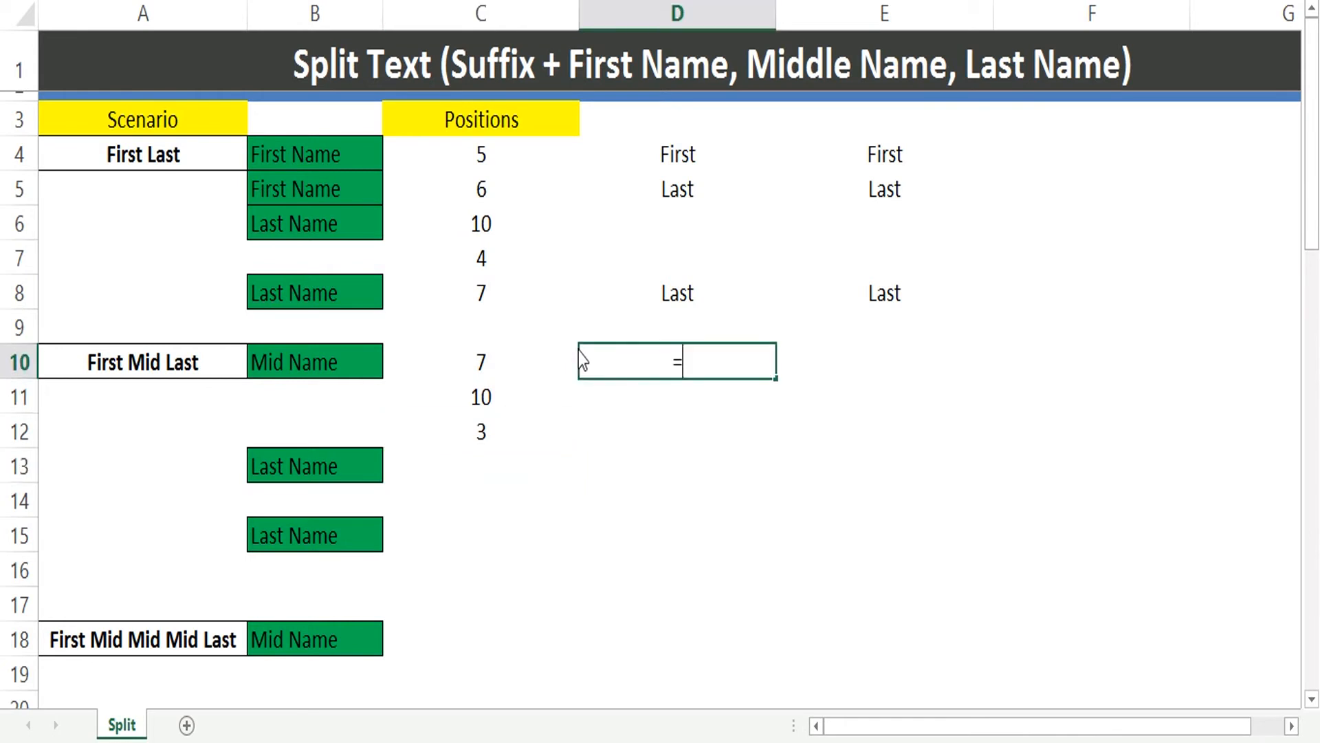
key("Tab")
key("Left")
key("Left")
key("Left")
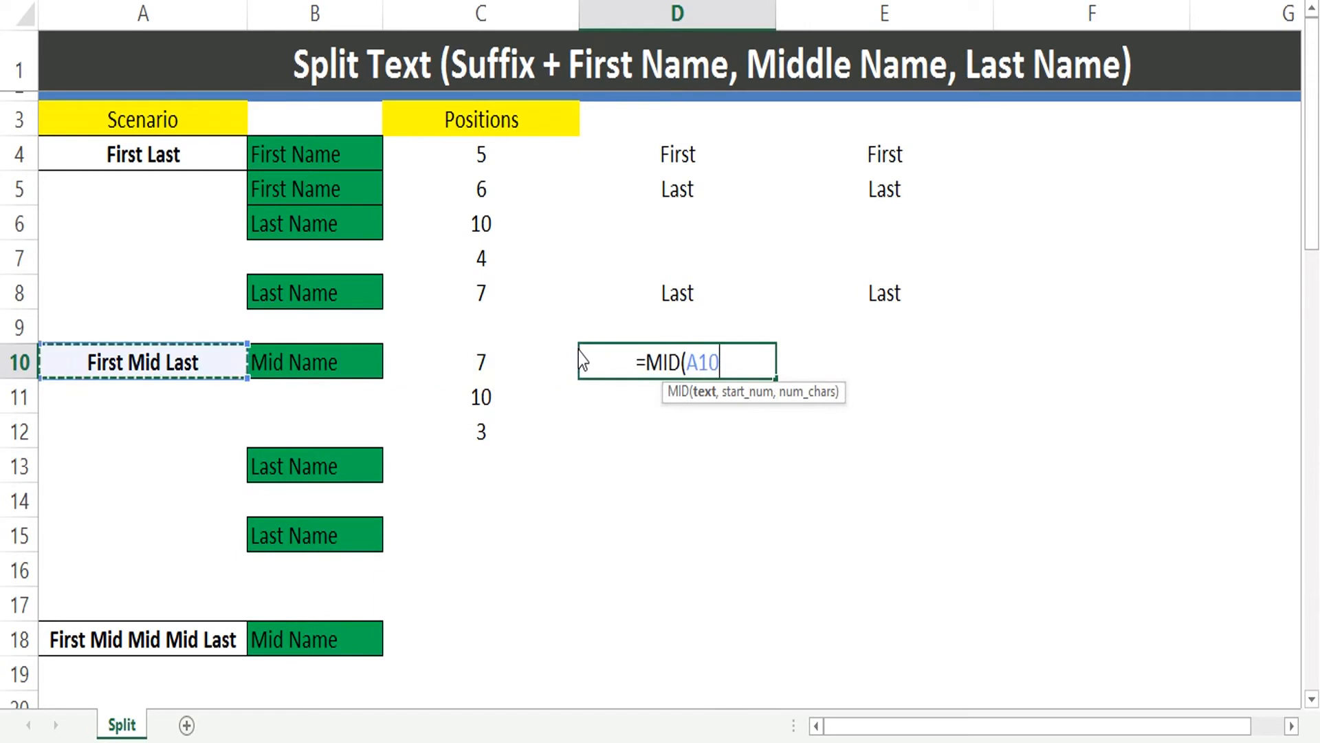
type(",")
key("Left")
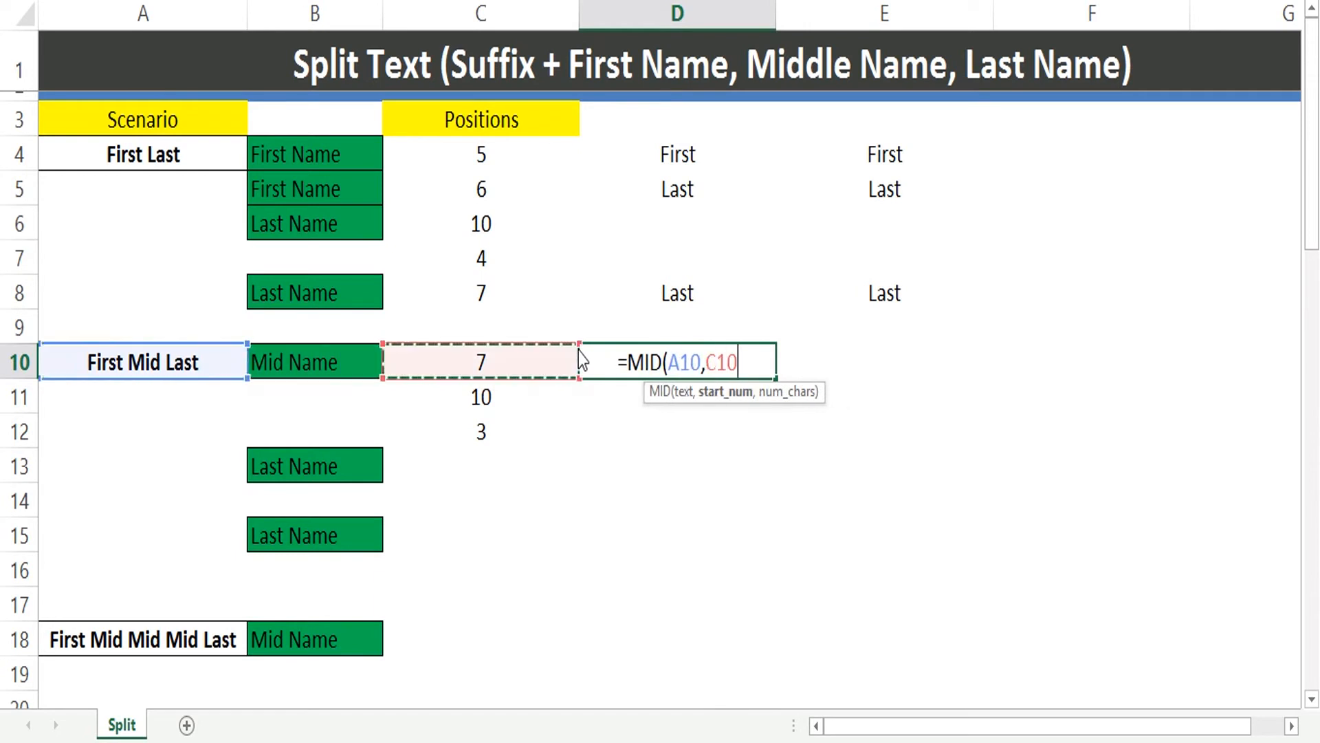
type(",")
key("Down")
key("Down")
key("Left")
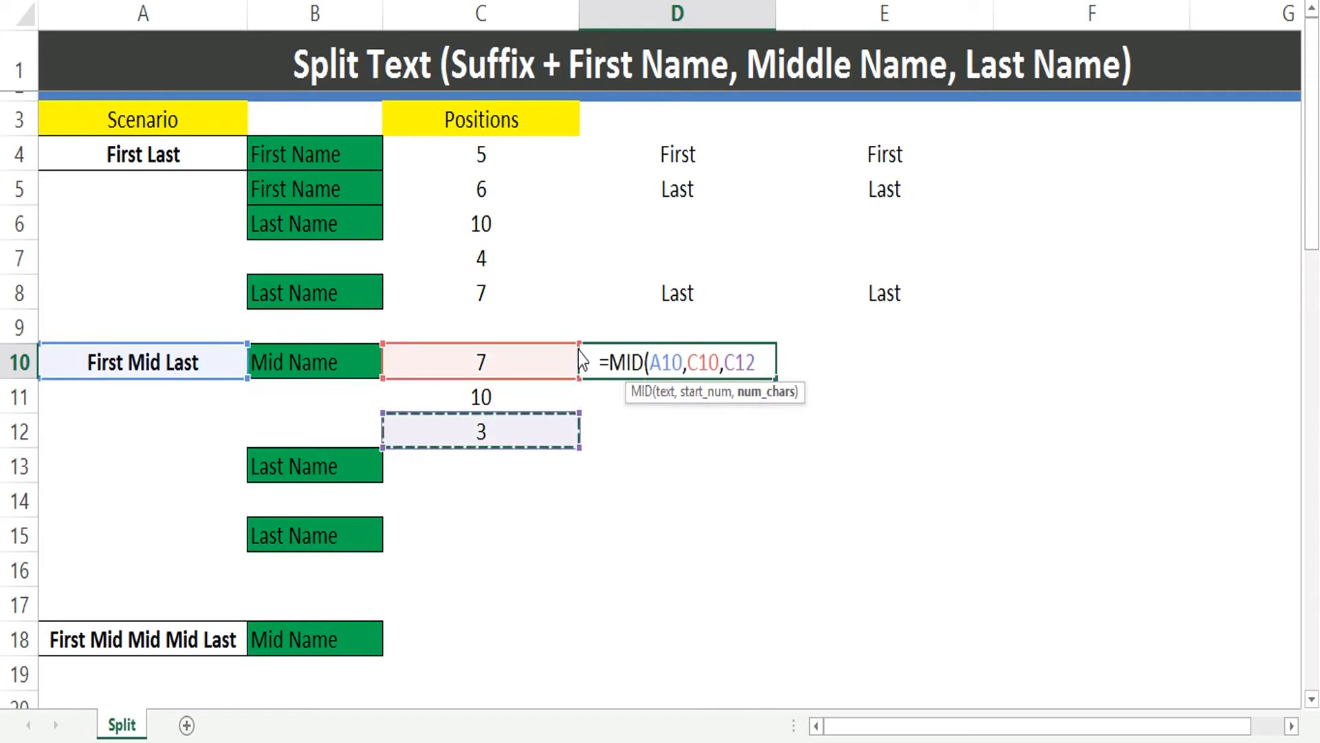
key("Return")
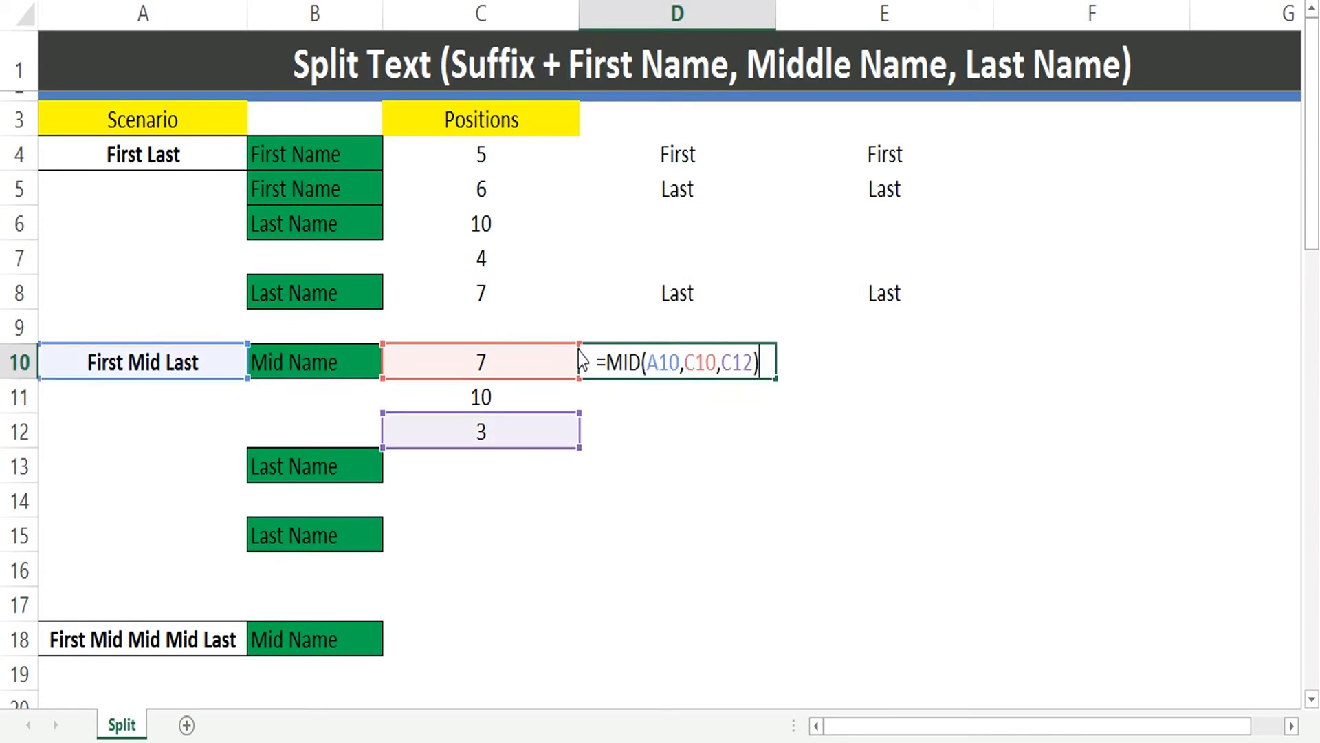
- Copy D10's formula text into E10 as =MID(A10,C10,C12), keeping the references unchanged
type(")")
key("Right")
key("shift+End")
key("ctrl+c")
key("Tab")
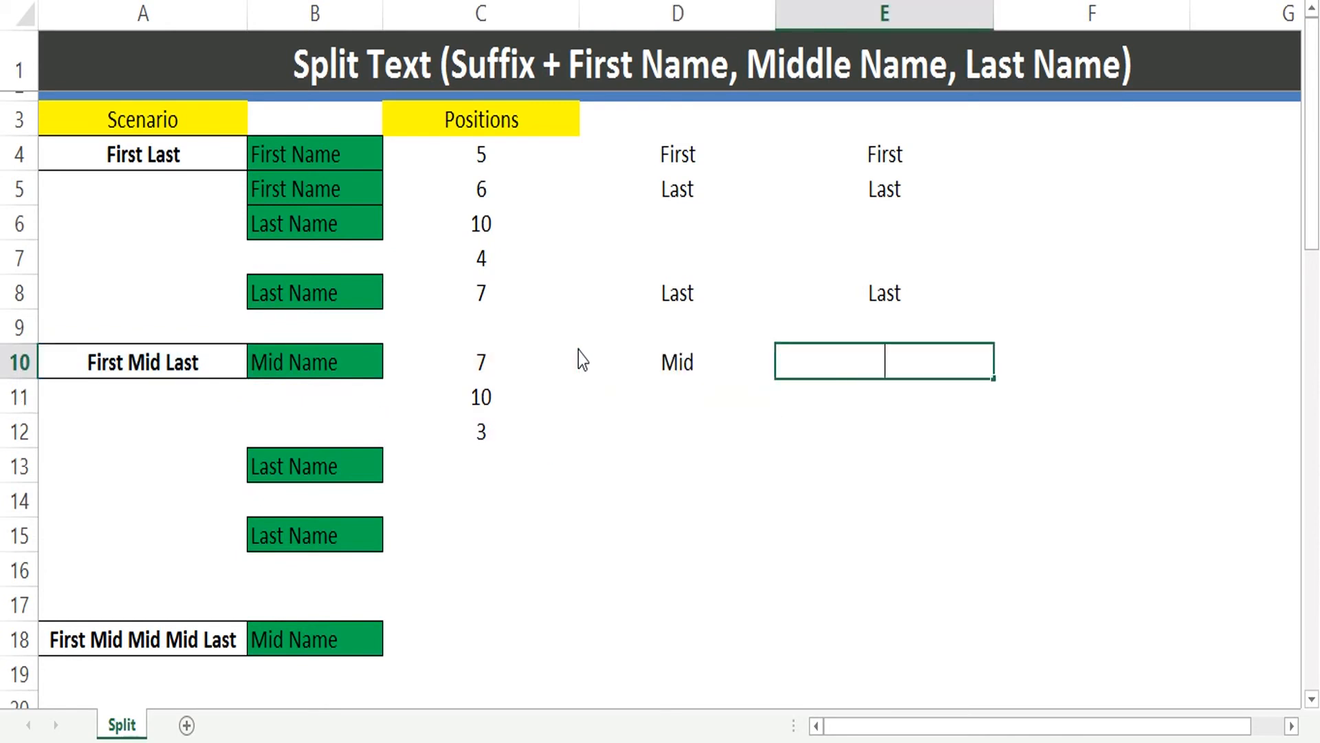
key("F2")
key("ctrl+v")
key("Home")
type("=")
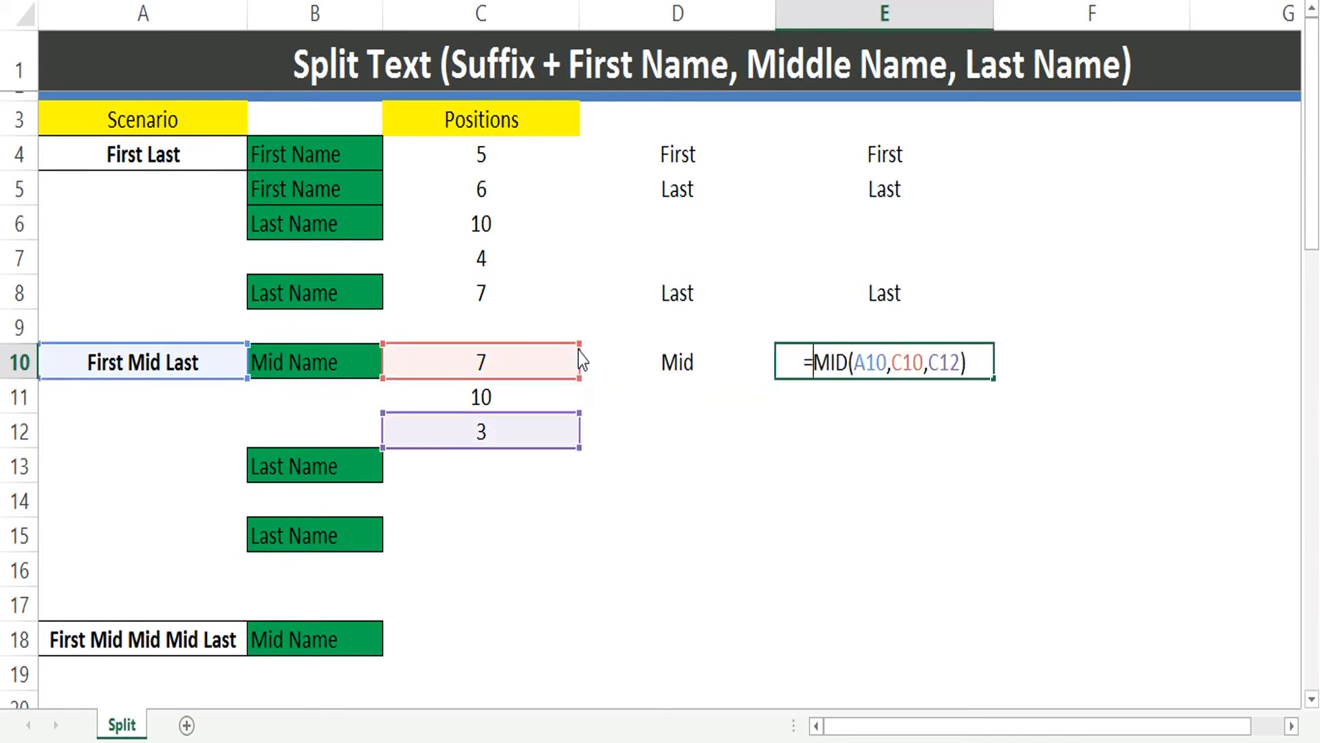
key("Return")
- Replace the C10 reference in C11's formula with C10's own expression, FIND(" ",A10)+1
key("Left")
key("Left")
key("Up")
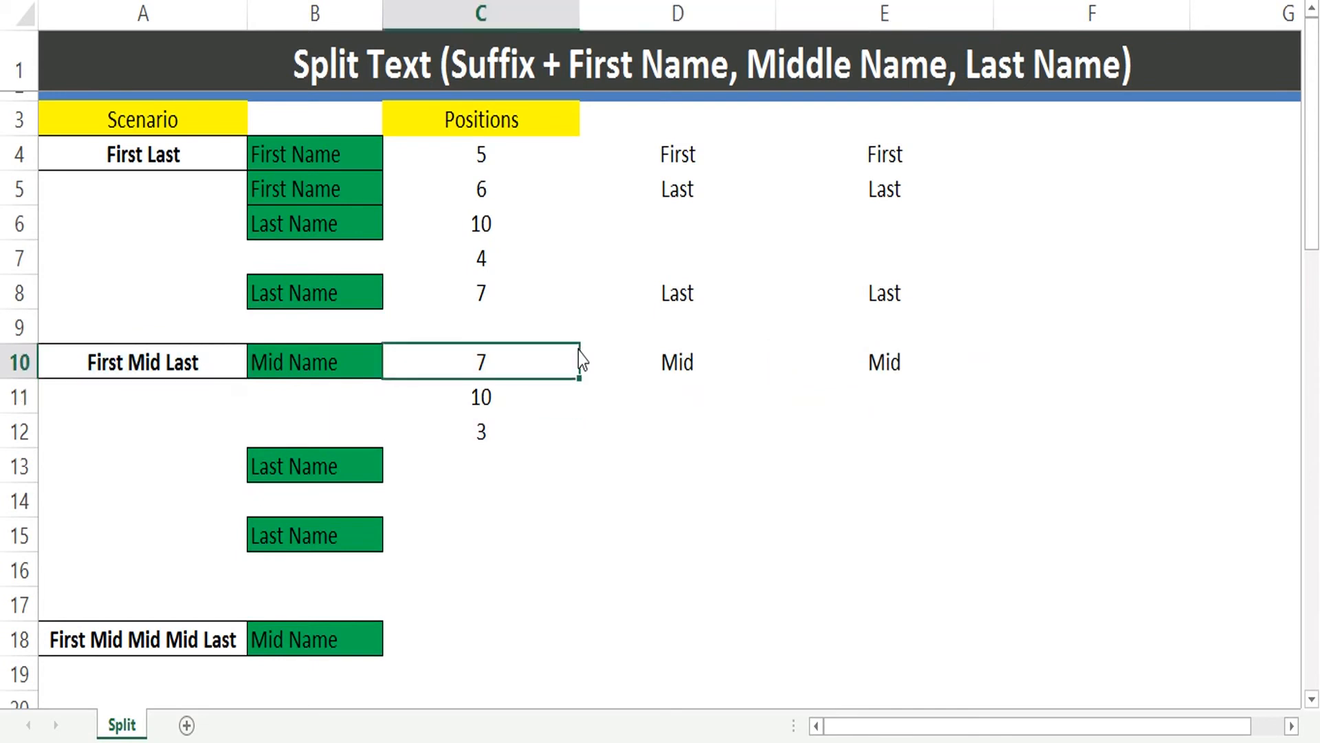
key("F2")
key("Home")
key("Right")
key("shift+End")
key("Escape")
key("Down")
key("F2")
key("Left")
key("shift+Left")
key("shift+Left")
key("shift+Left")
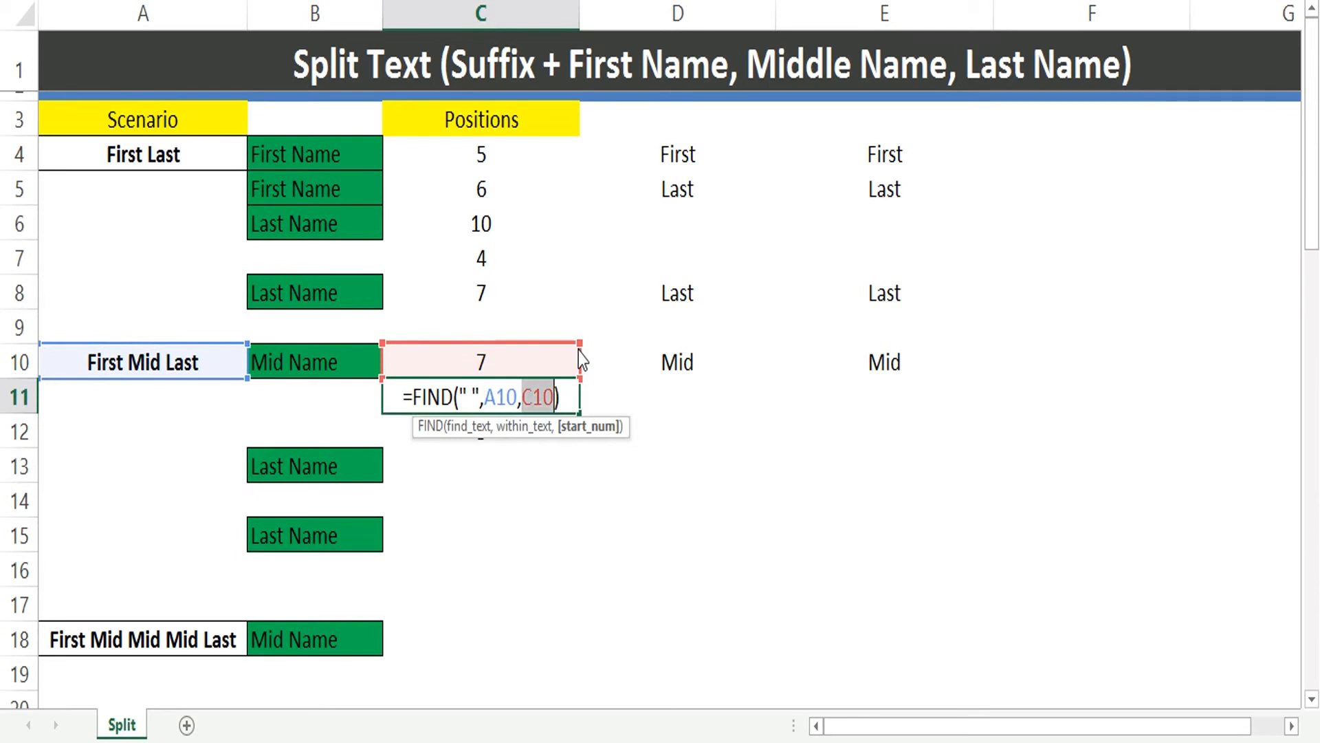
key("ctrl+v")
key("Return")
- Replace the C10 reference in C12's formula with C10's expression, making it =C11-FIND(" ",A10)+1
key("F2")
key("Escape")
key("Up")
key("Up")
key("F2")
key("Home")
key("Right")
key("shift+End")
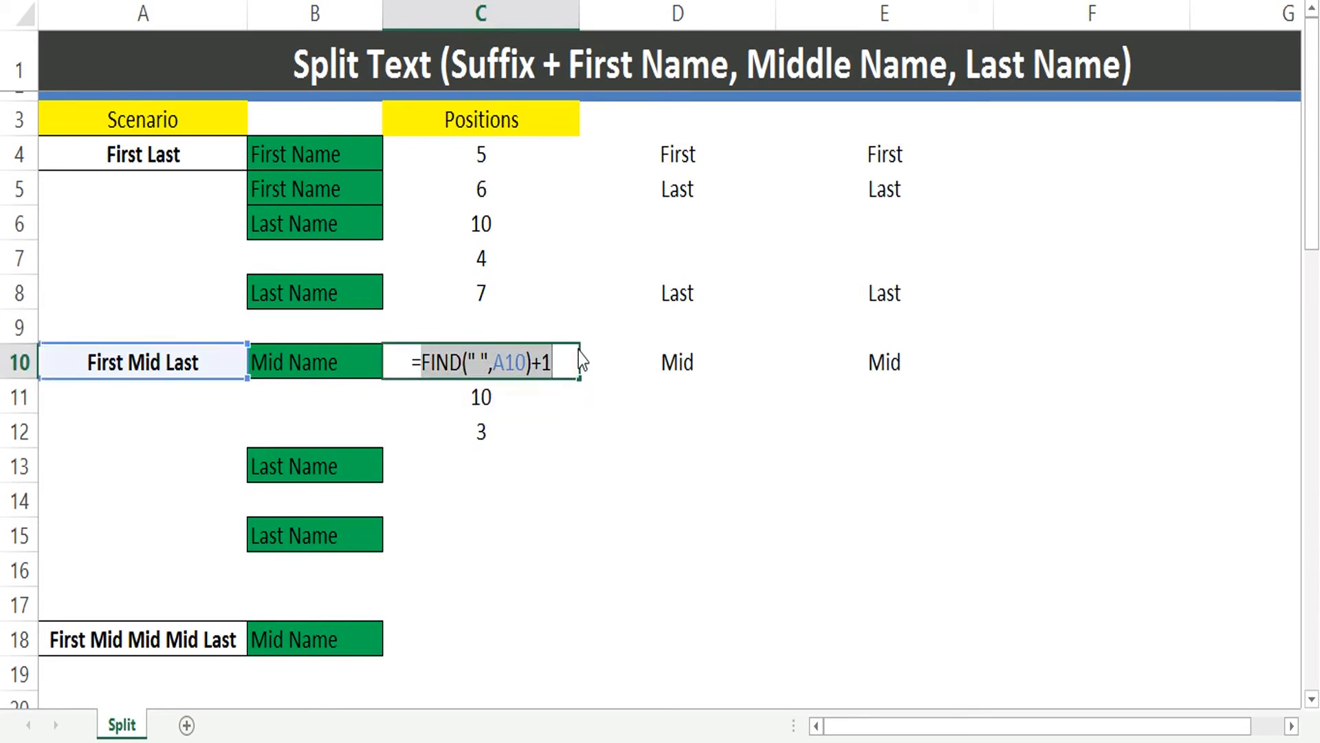
key("ctrl+c")
key("Return")
key("Down")
key("F2")
key("shift+Left")
key("shift+Left")
key("shift+Left")
key("ctrl+v")
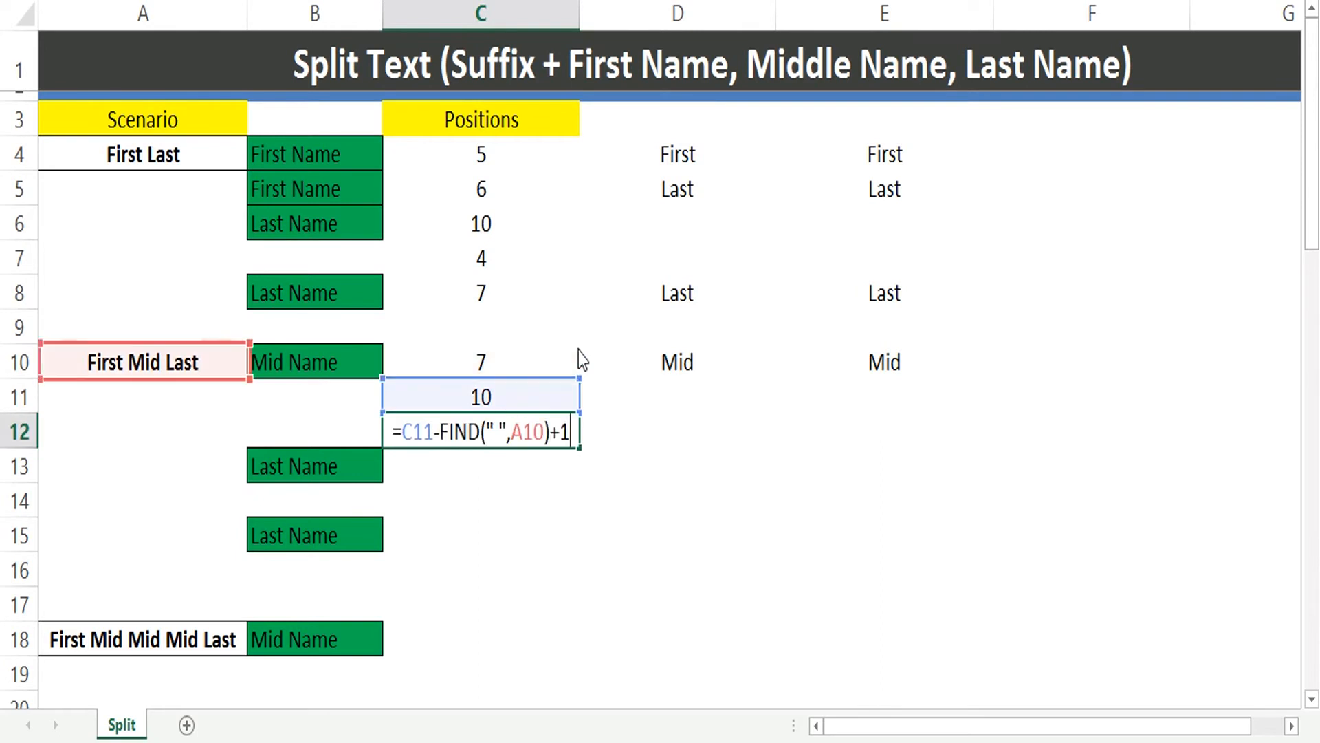
key("Return")
- Replace the C11 reference in C12's formula with C11's expression, FIND(" ",A10,FIND(" ",A10)+1)
key("Up")
key("Up")
key("F2")
key("Home")
key("Right")
key("shift+End")
key("ctrl+c")
key("Return")
key("F2")
key("Home")
key("Right")
key("shift+Right")
key("shift+Right")
key("shift+Right")
key("ctrl+v")
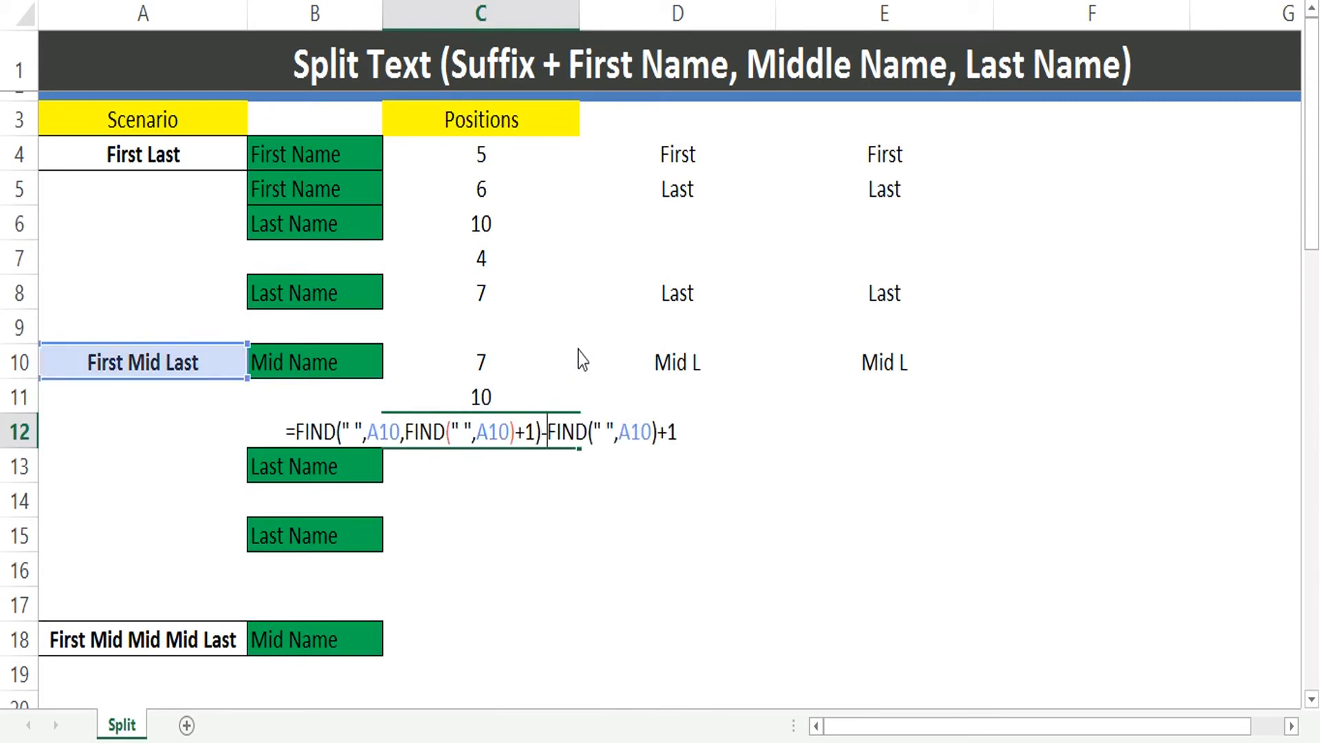
- Enclose the subtracted part of C12's formula in parentheses, as -(FIND(" ",A10)+1)
type("(")
key("End")
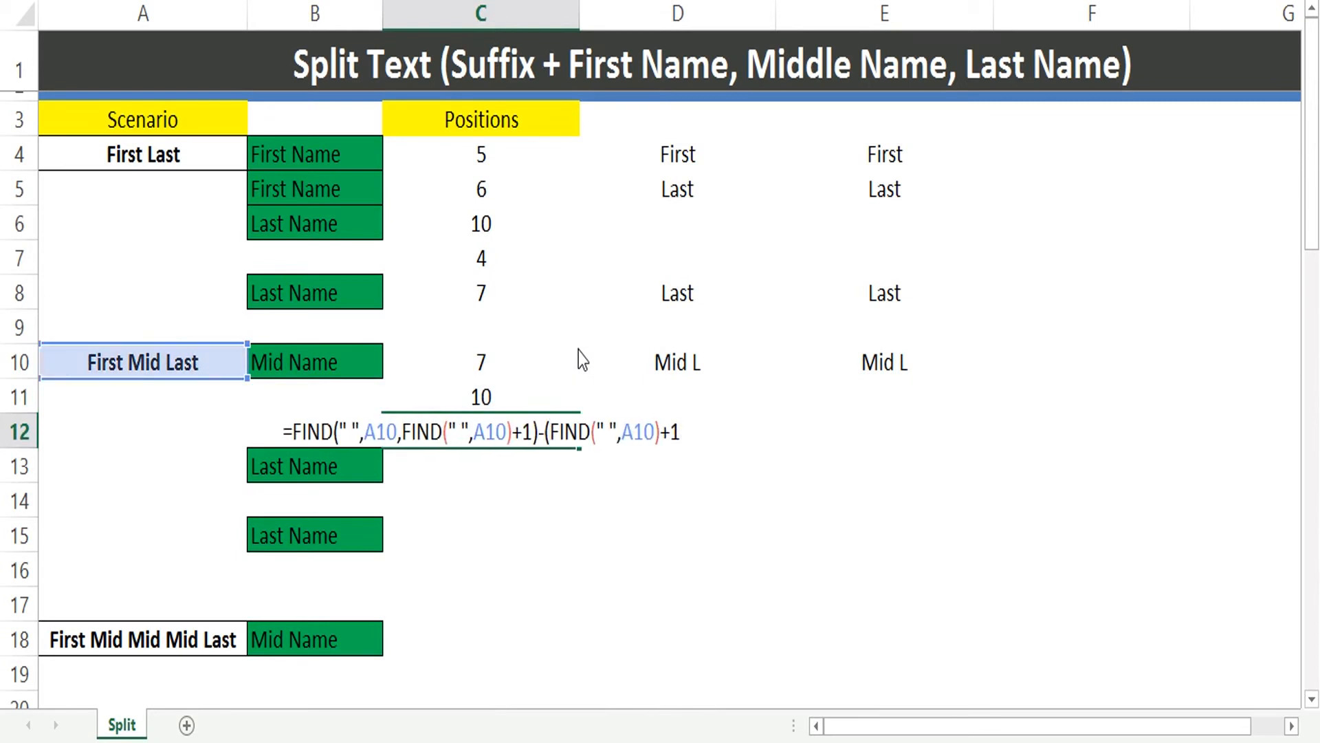
type(")")
key("Return")
- Replace the C12 reference in E10's MID formula with C12's expression, FIND(" ",A10,FIND(" ",A10)+1)-(FIND(" ",A10)+1)
key("Up")
key("F2")
key("Home")
key("Right")
key("shift+End")
key("Escape")
key("Right")
key("Right")
key("Up")
key("Up")
key("F2")
key("Left")
key("Left")
key("Left")
key("Left")
key("shift+Right")
key("shift+Right")
key("shift+Right")
key("ctrl+v")
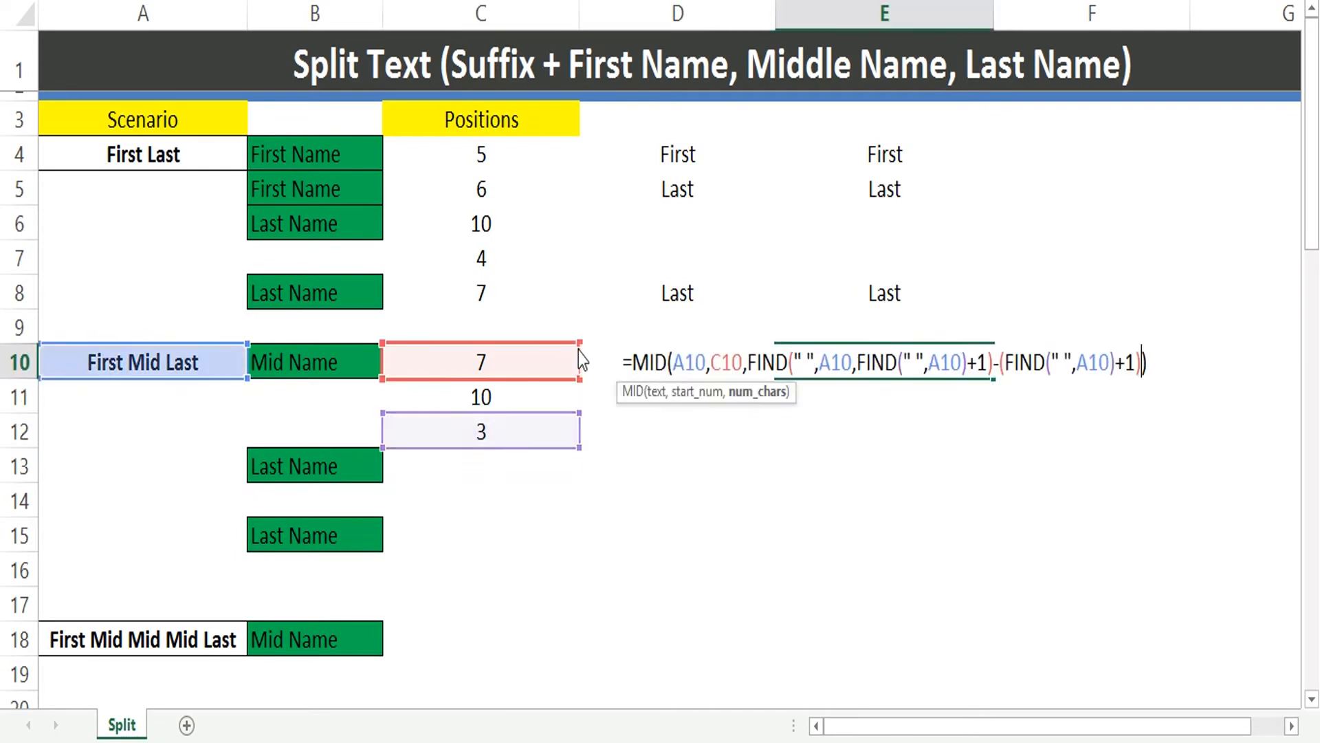
key("Return")
- Replace the C10 start-number reference in E10's MID formula with C10's expression, FIND(" ",A10)+1
key("Up")
key("Left")
key("Left")
key("F2")
key("Home")
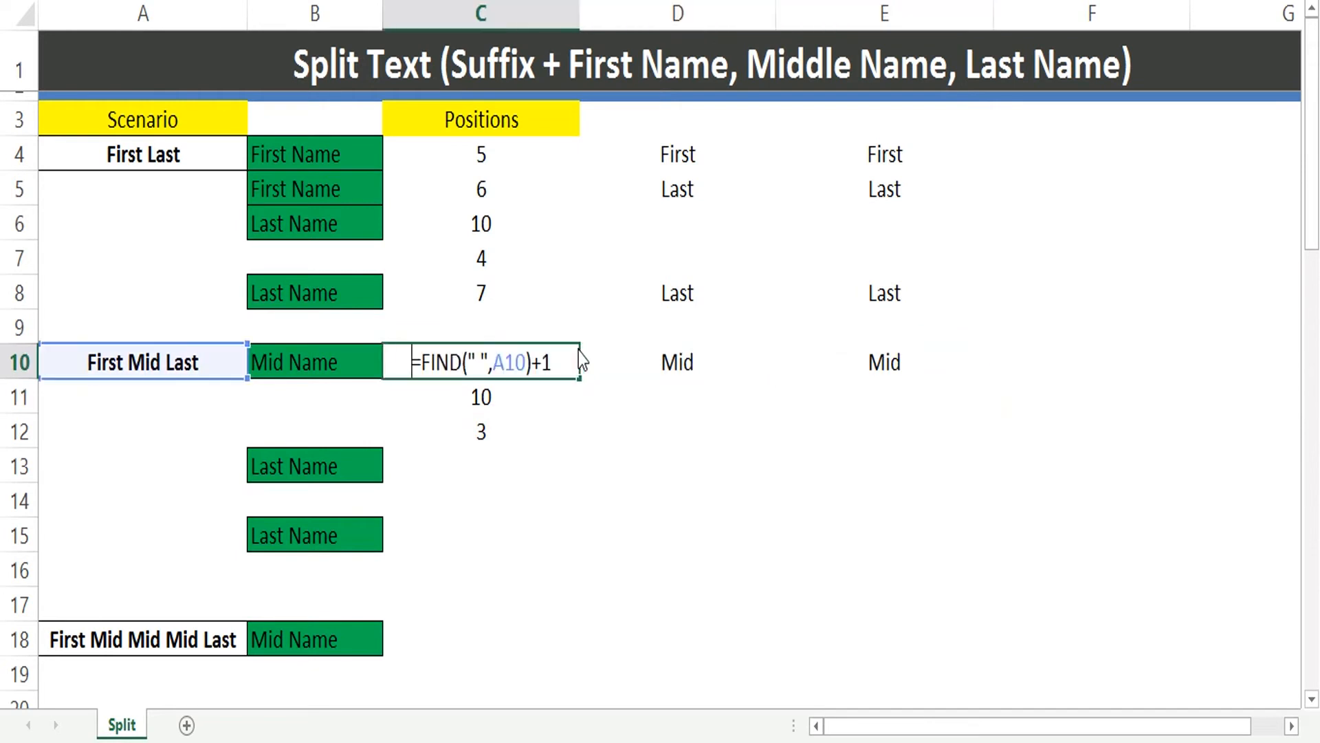
key("Right")
key("shift+End")
key("Escape")
key("Right")
key("Right")
key("F2")
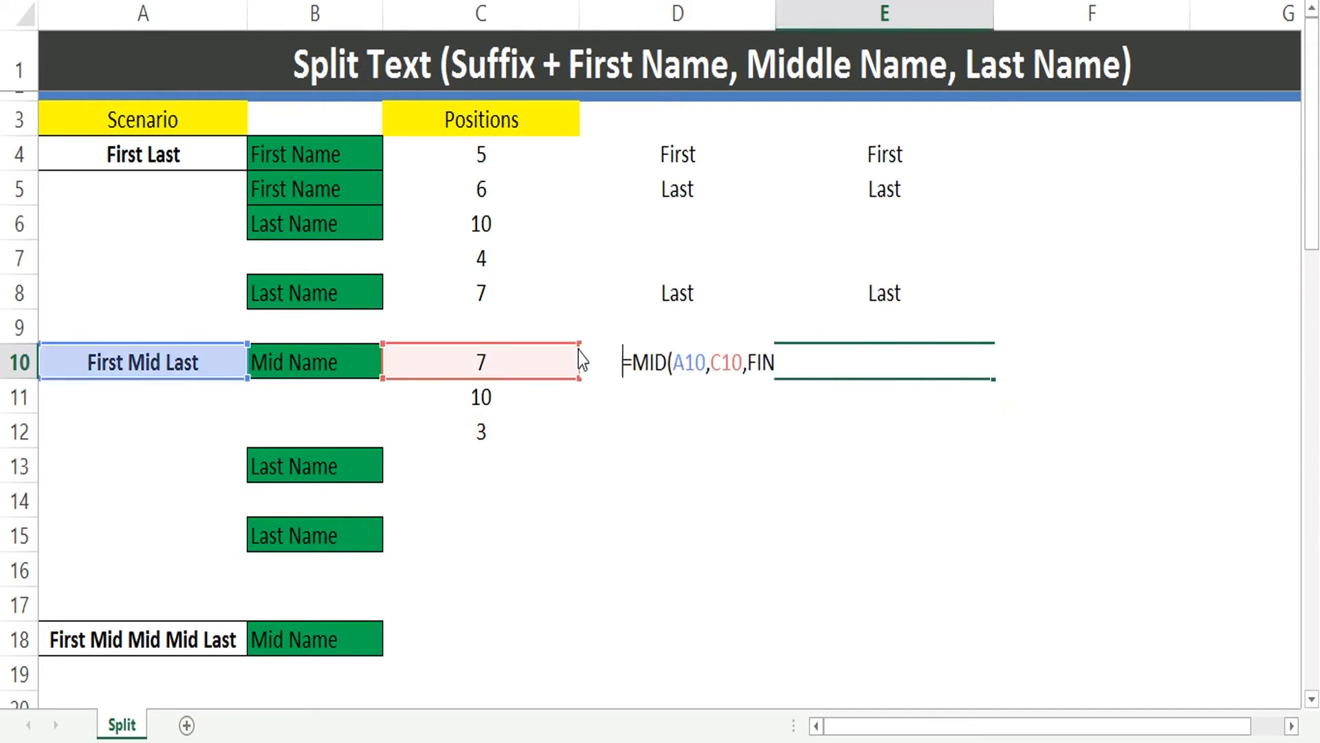
key("Left")
key("Left")
key("Left")
key("Left")
key("Left")
key("Left")
key("Left")
key("Left")
key("Left")
key("Left")
key("Left")
key("Left")
key("Left")
key("Left")
key("Left")
key("Left")
key("Left")
key("Left")
key("Left")
key("Left")
key("Left")
key("Left")
key("Left")
key("Left")
key("Left")
key("Left")
key("Left")
key("Left")
key("Left")
key("Left")
key("Left")
key("Left")
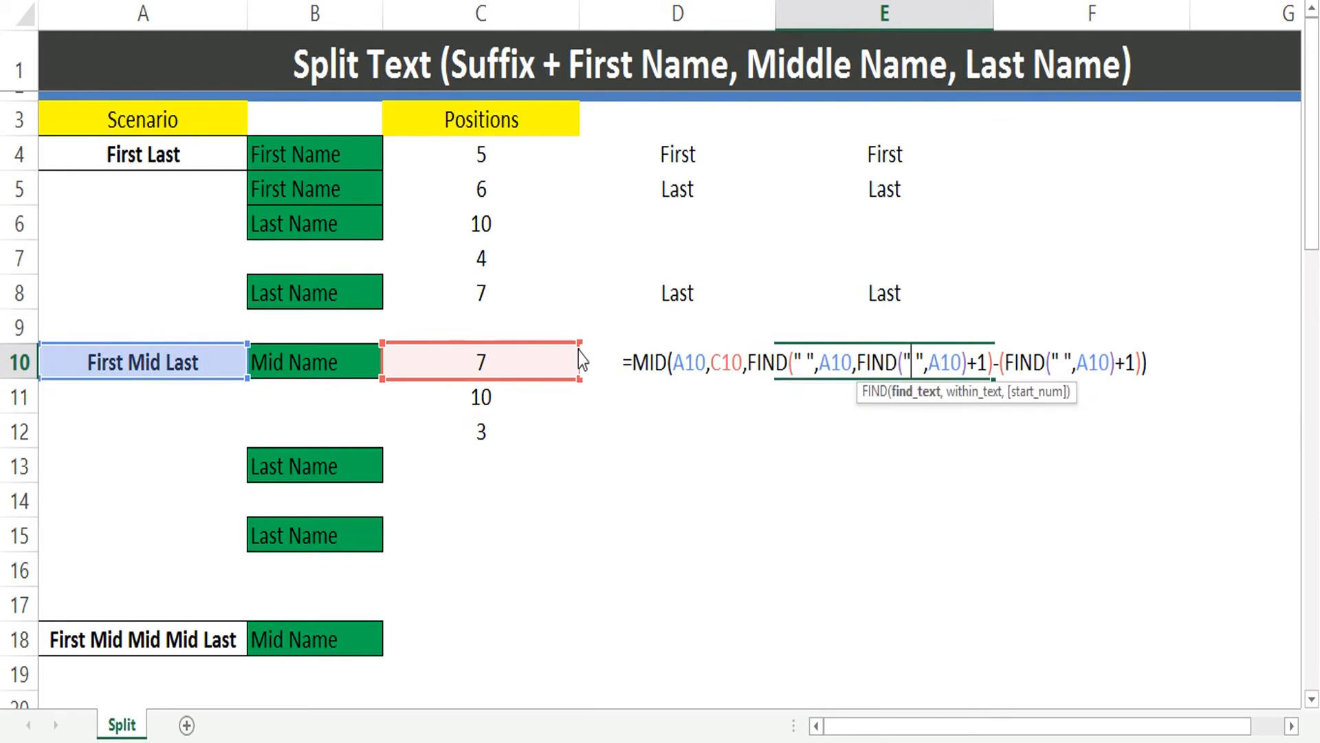
key("shift+Left")
key("shift+Left")
key("shift+Left")
key("ctrl+v")
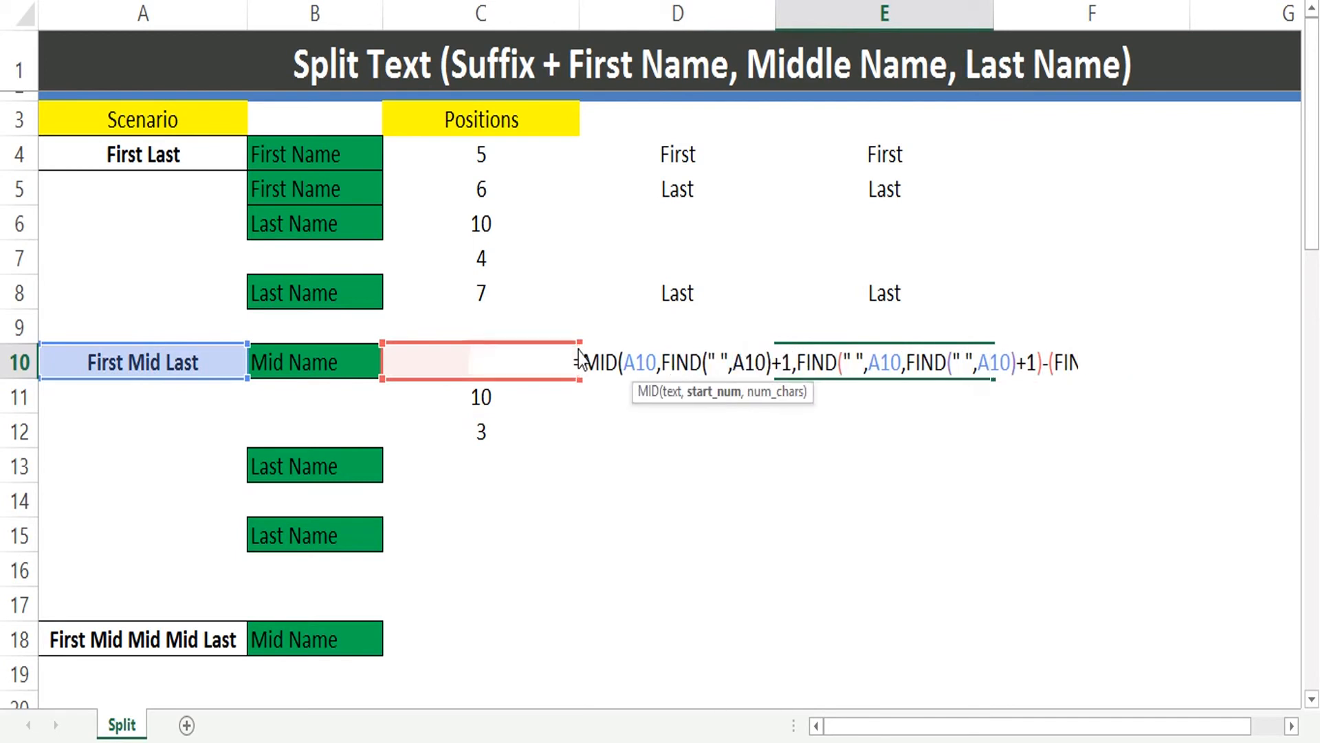
key("Return")
- Show E10's combined formula as text in D11 using FORMULATEXT
key("Left")
type("=for")
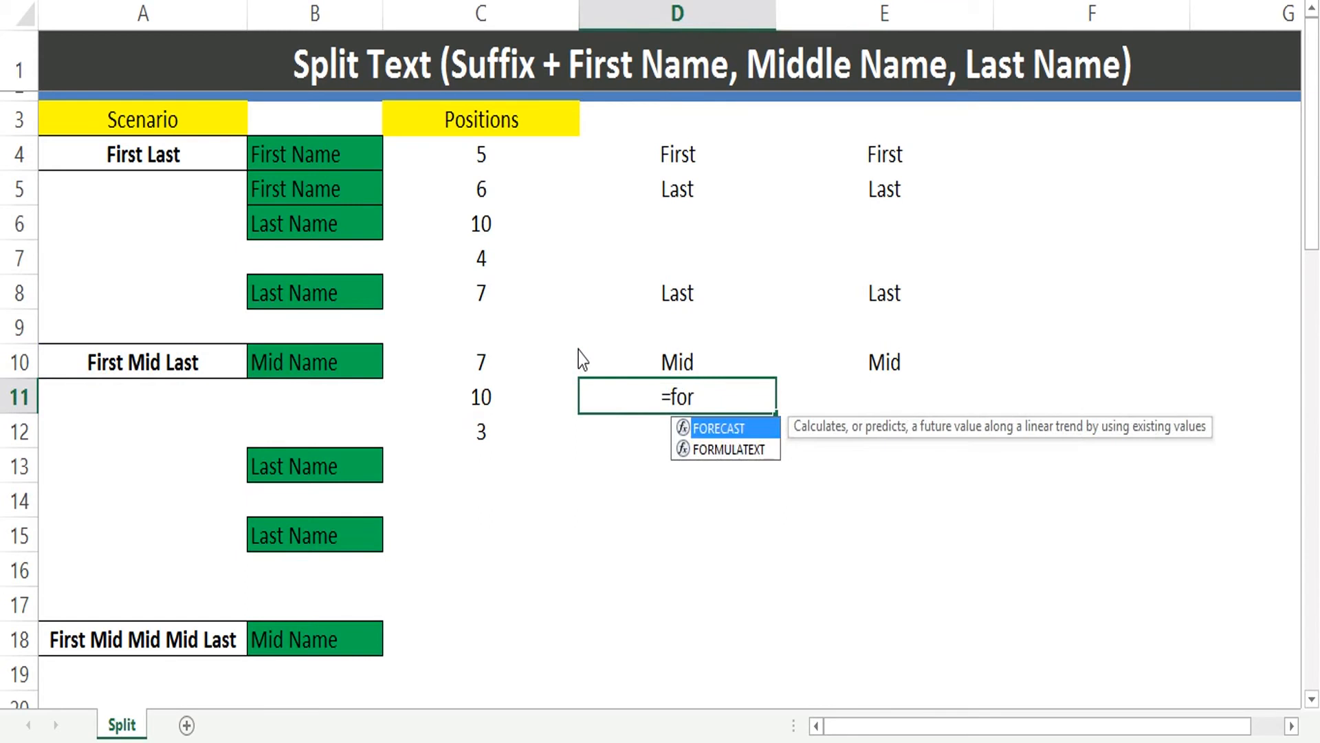
key("Down")
key("Tab")
key("Up")
key("Up")
key("Right")
key("Down")
key("Return")
key("Up")
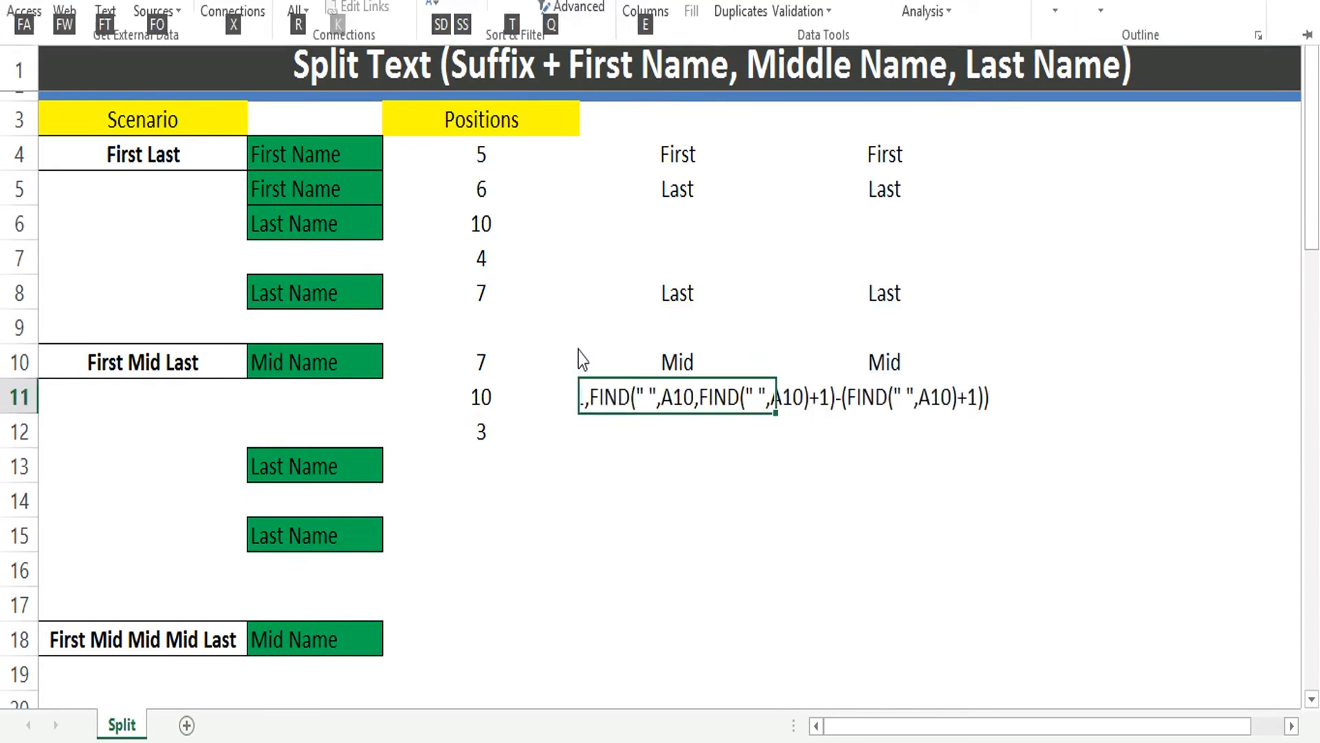
- Left-align the formula text in D11
key("alt+h")
key("a")
key("l")
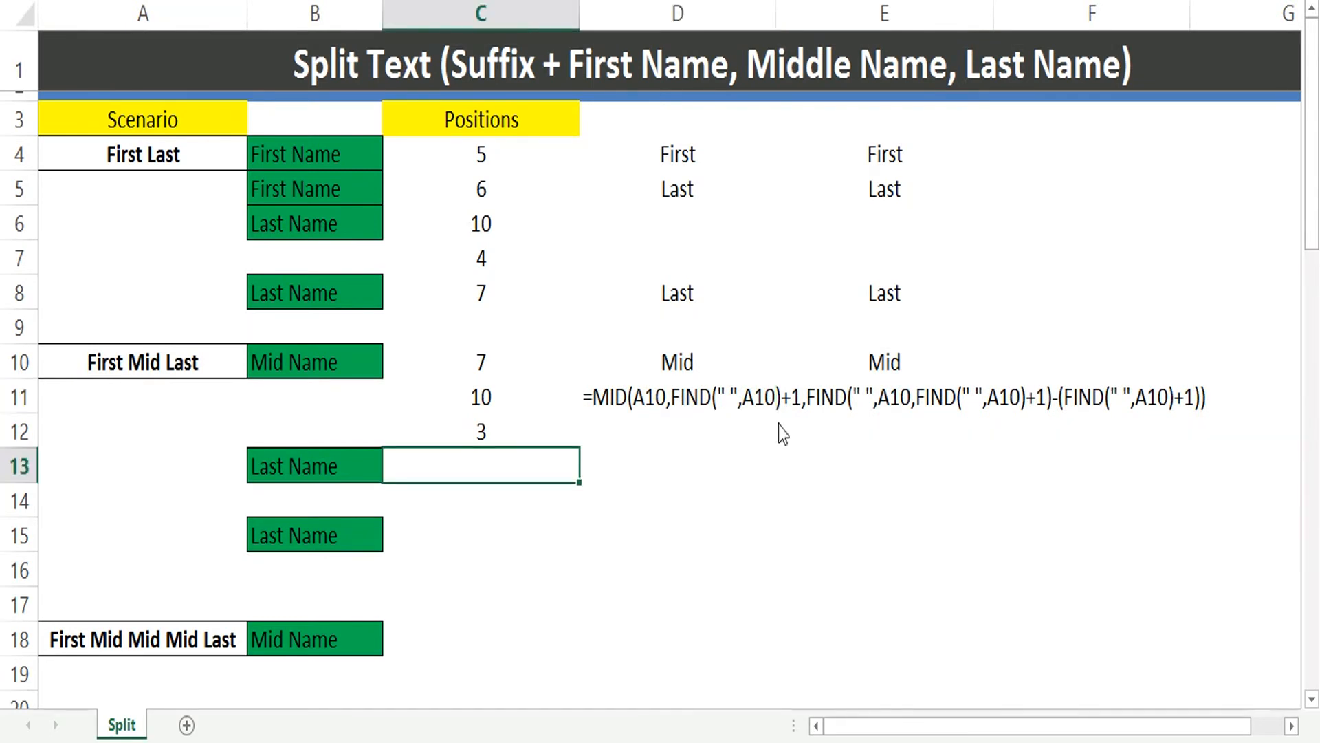
- Copy C11's second-space formula, FIND(" ",A10,FIND(" ",A10)+1), into C13 for the last name
key("Up")
key("Up")
key("F2")
key("Home")
key("shift+End")
key("ctrl+c")
key("Escape")
key("Down")
key("Down")
key("ctrl+v")
key("Return")
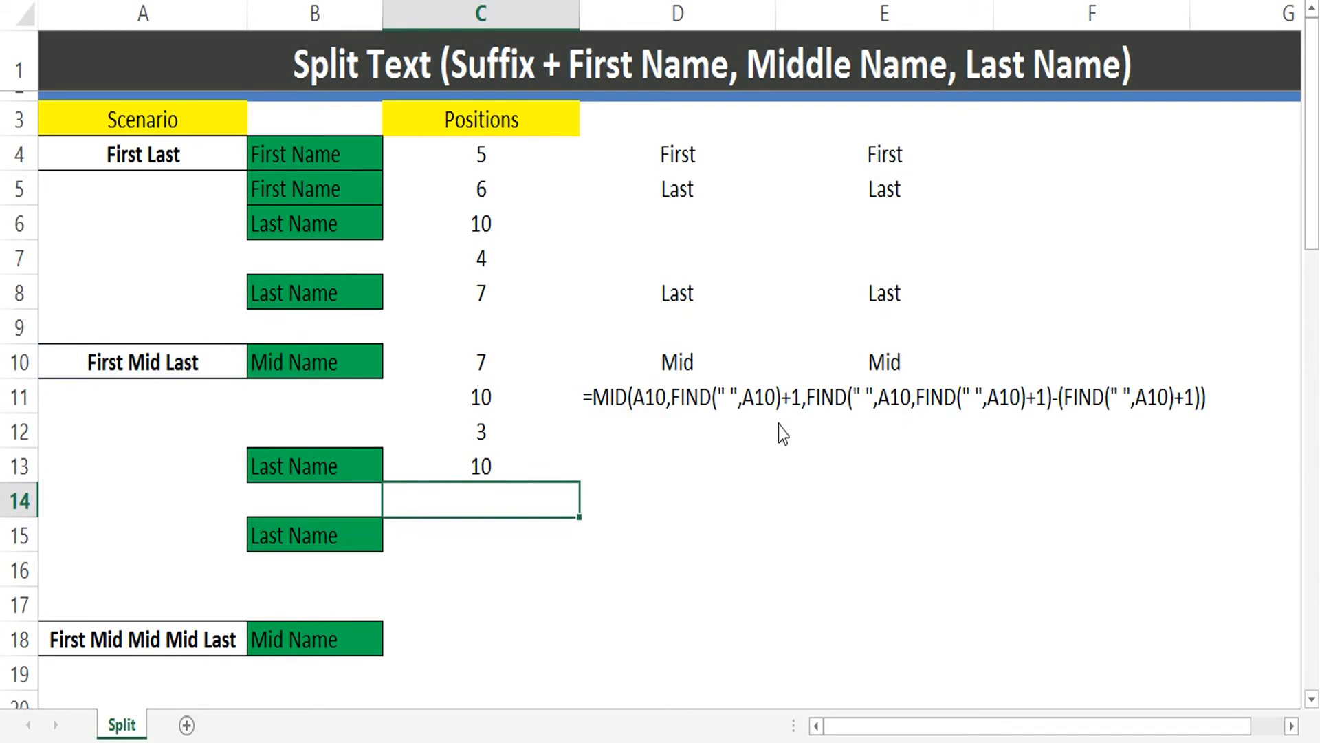
- Calculate the length of the full name in C14 with =LEN(A10)
type("=len")
key("Tab")
key("Up")
key("Up")
key("Left")
key("Left")
key("Up")
key("Up")
type(")")
key("Return")
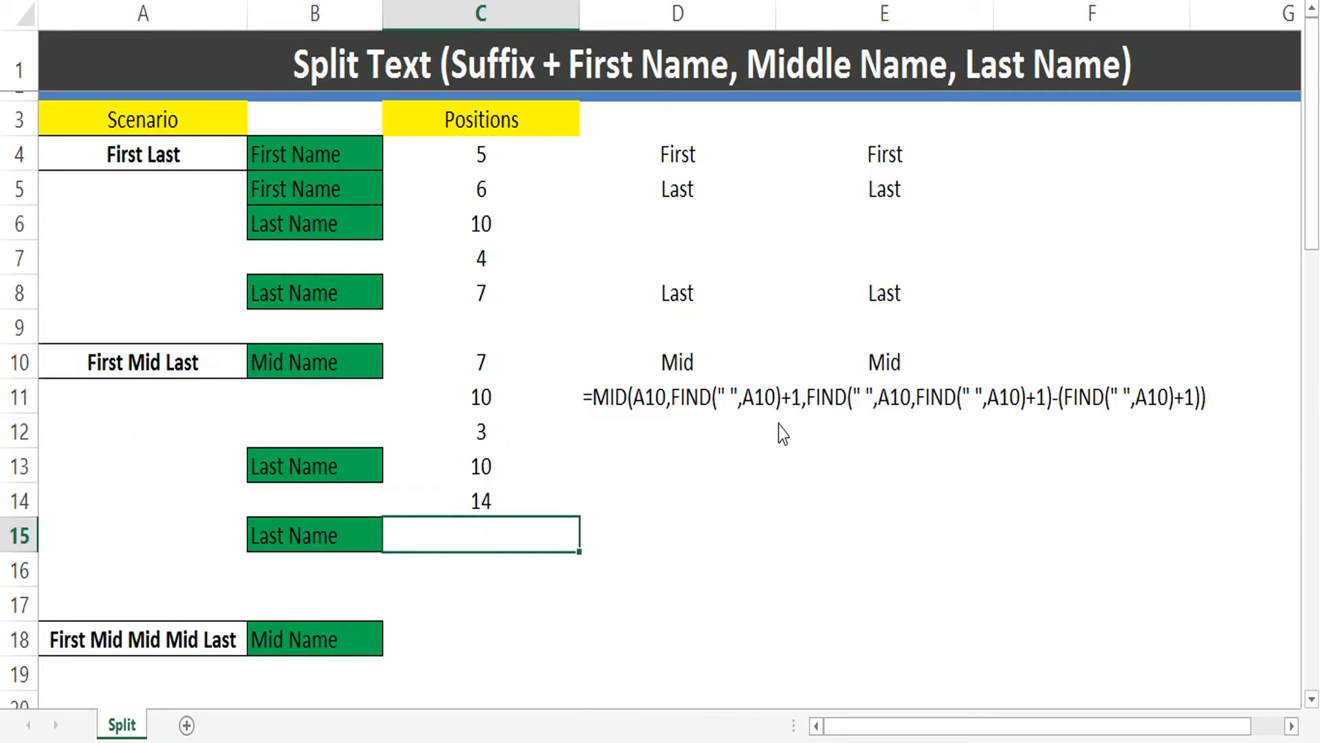
- Calculate the last name's character count in D14 with =C14-C13
key("Up")
key("Right")
type("=")
key("Left")
type("-")
key("Up")
key("Left")
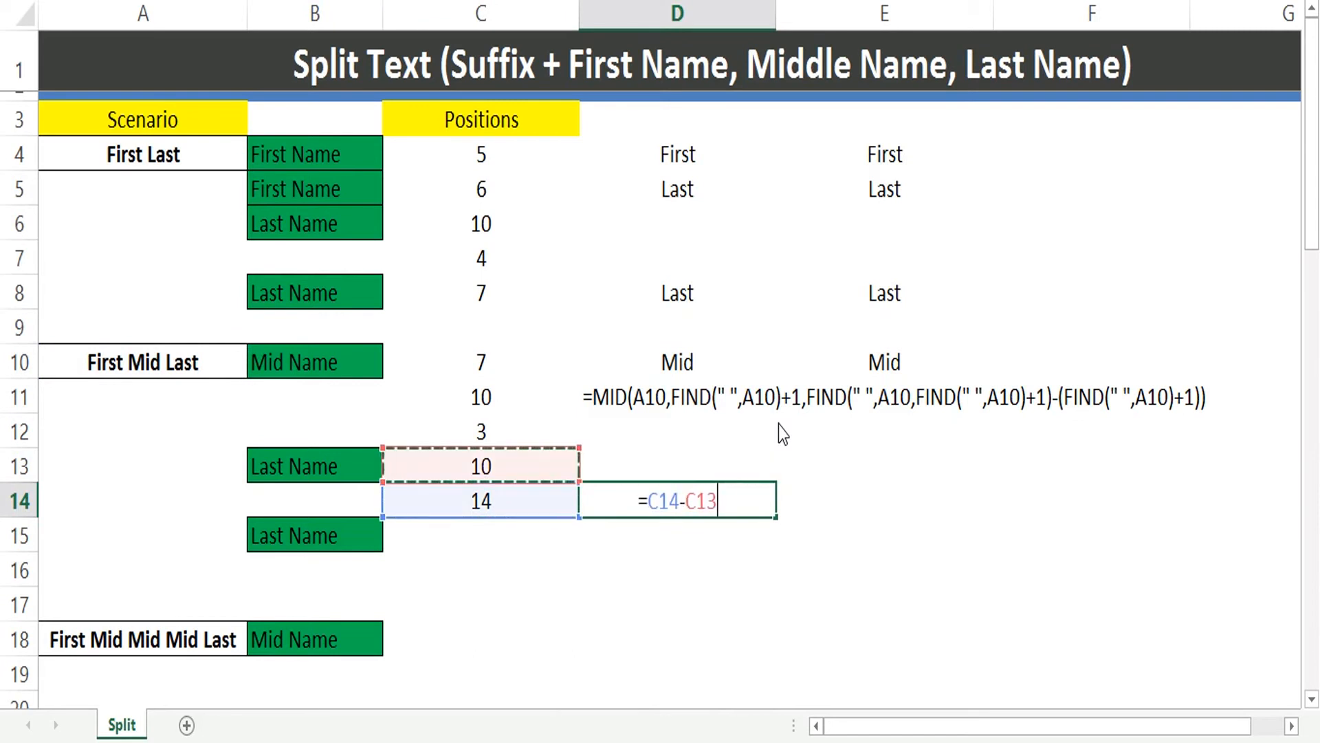
key("Return")
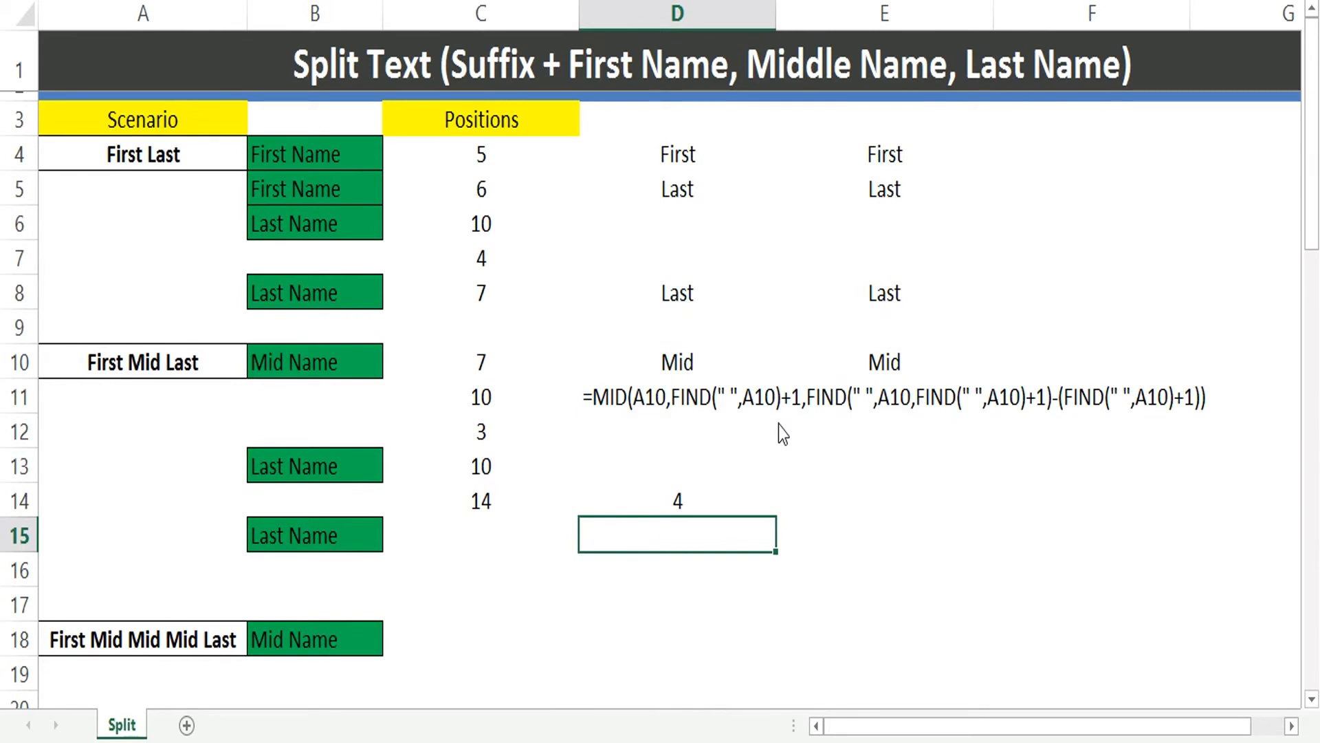
- Extract the last name in D13 with a RIGHT formula using A10 as text and D14 as the number of characters
key("Up")
key("Up")
type("=rig")
key("Tab")
key("Left")
key("Left")
key("Left")
key("Up")
key("Up")
key("Up")
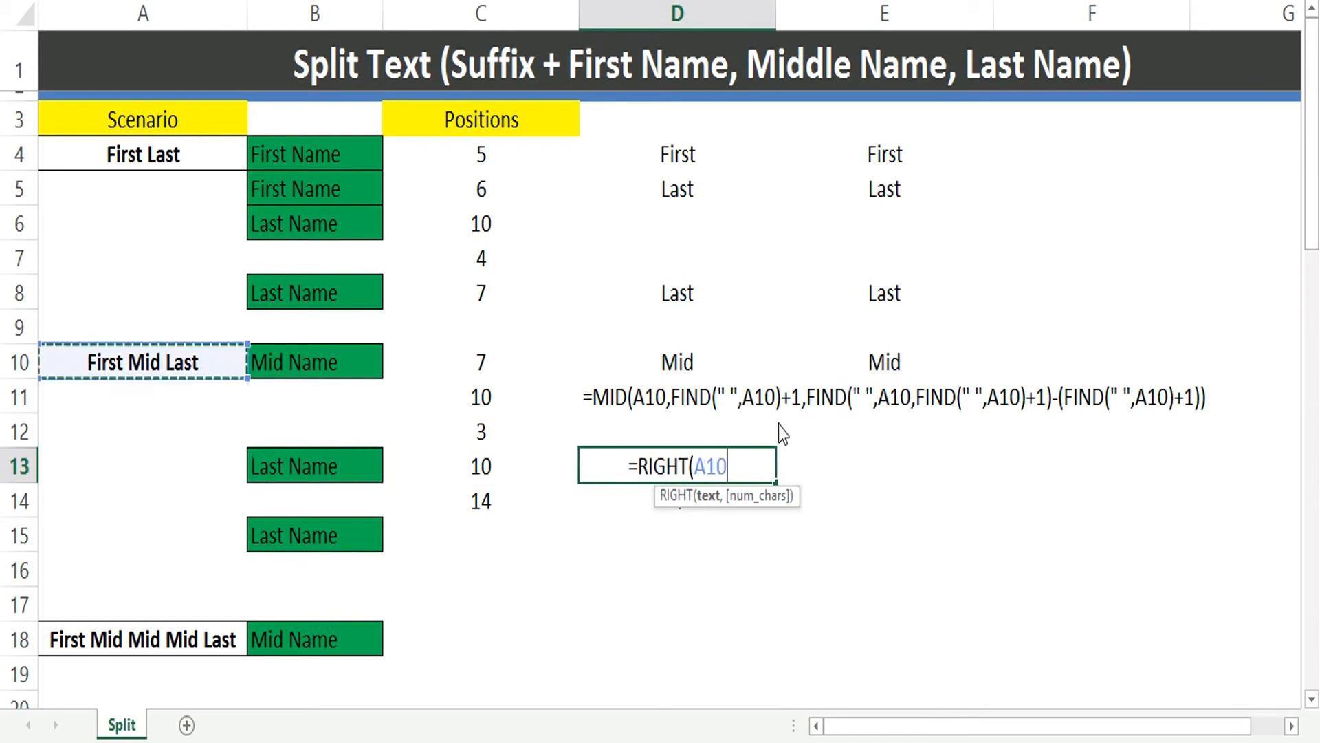
type(",")
key("Down")
key("Return")
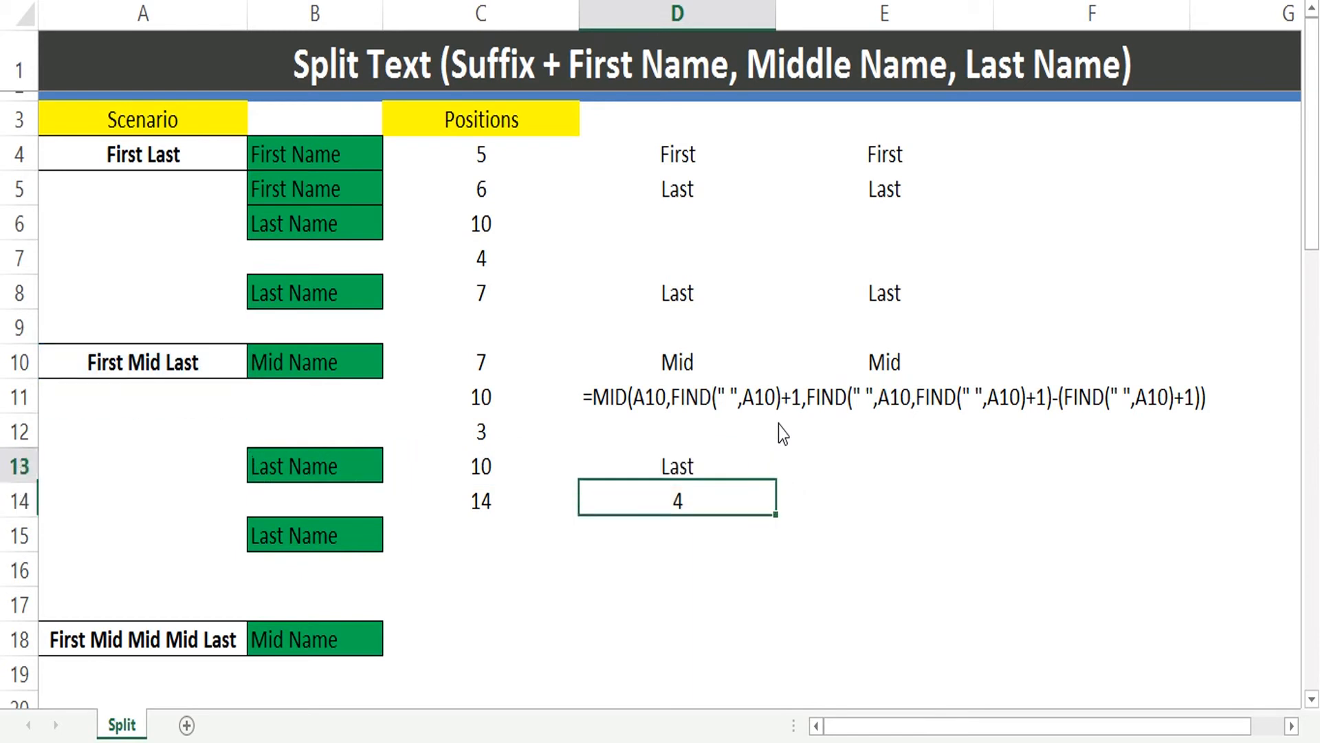
- Lengthen the middle name in A10 to Midaaaaaaa to test the formulas
key("Up")
key("Left")
key("Left")
key("Left")
key("Up")
key("Up")
key("Up")
key("F2")
key("Left")
key("Left")
key("Left")
key("Left")
key("Left")
type("aaaaaaa")
key("Return")
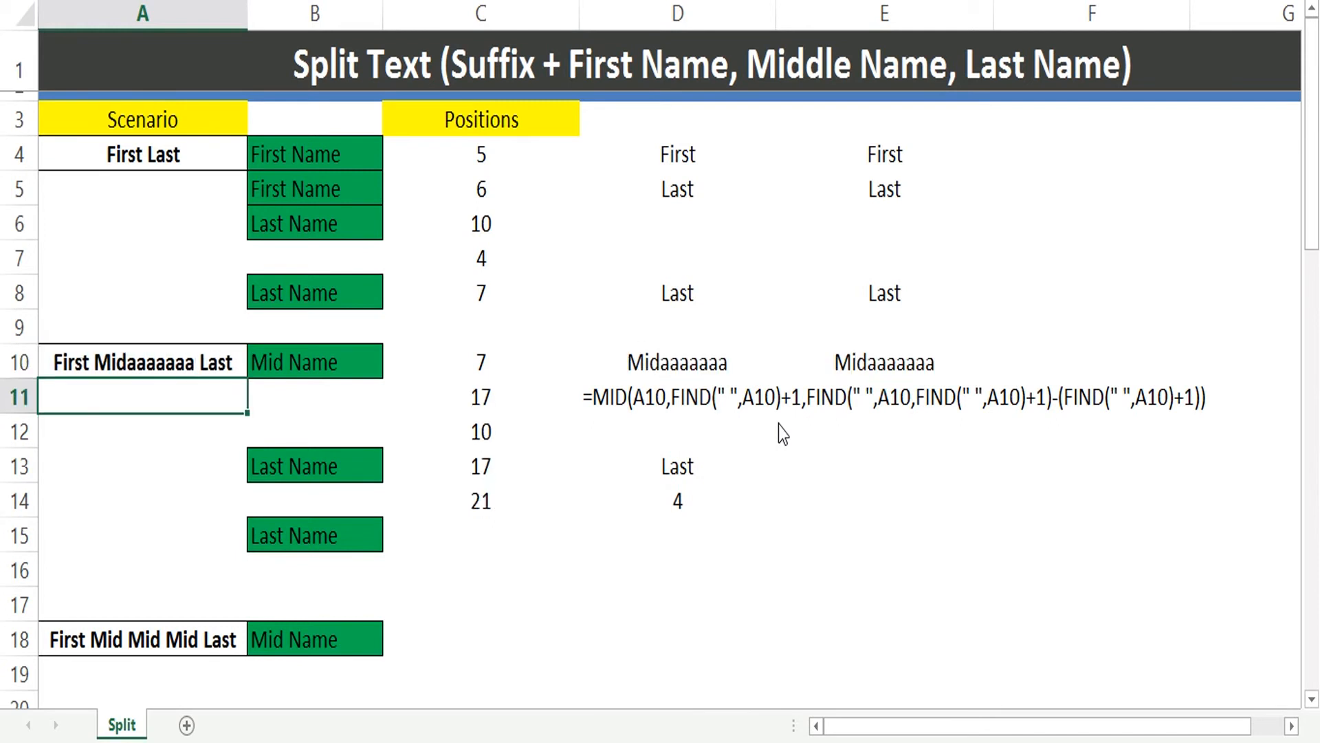
- Remove the extra a characters from the middle name so A10 reads First Mid Last
key("Up")
key("F2")
key("Left")
key("Left")
key("Left")
key("Left")
key("Left")
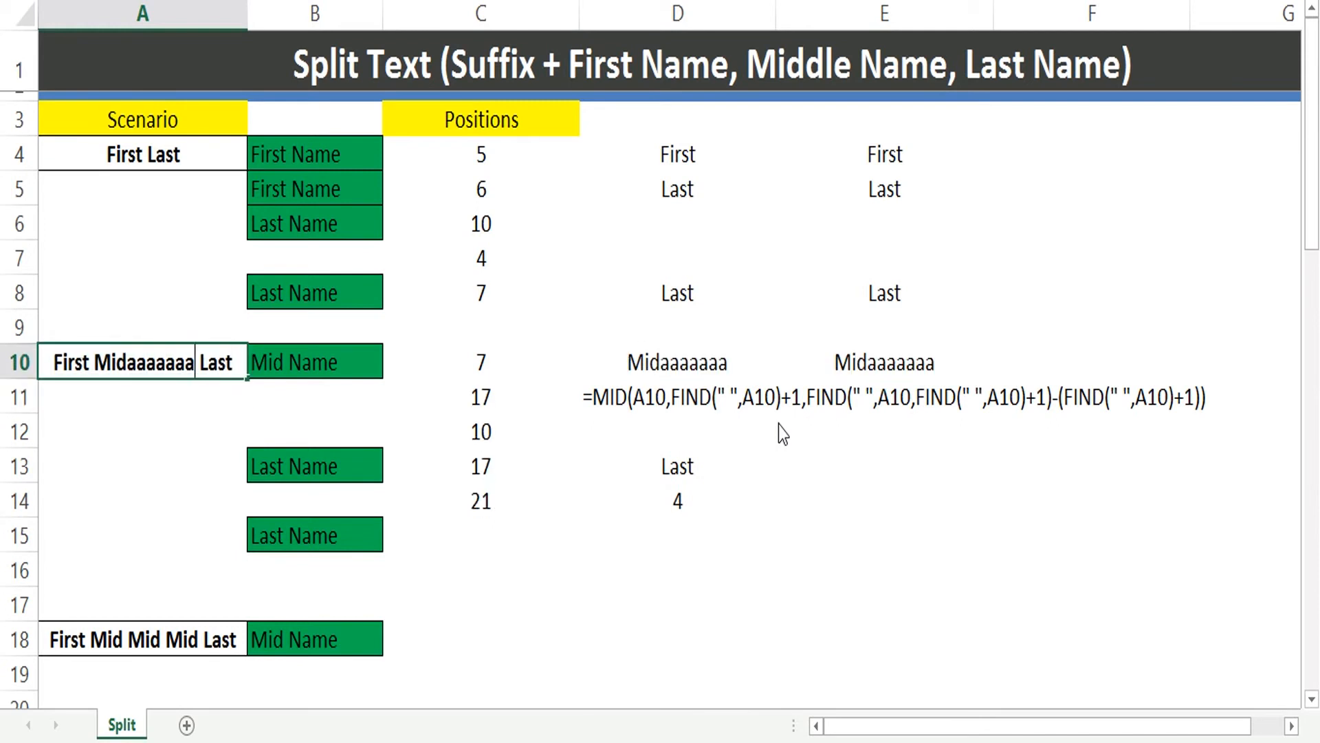
key("BackSpace")
key("BackSpace")
key("BackSpace")
key("BackSpace")
key("BackSpace")
key("BackSpace")
key("BackSpace")
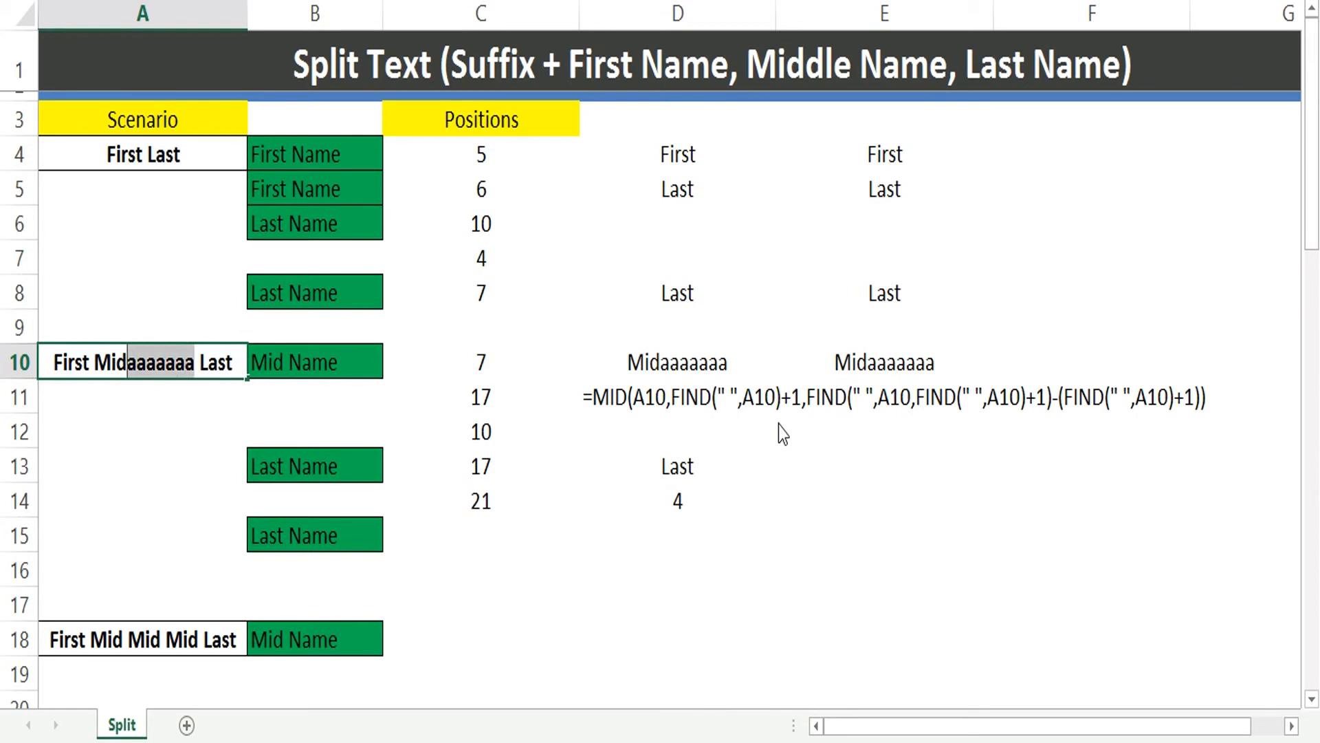
key("Return")
- Copy C13's formula, FIND(" ",A10,FIND(" ",A10)+1), into C15 for the alternative last-name method
key("Right")
key("Right")
key("Down")
key("Down")
key("shift+Down")
key("Up")
key("Down")
key("Down")
key("Down")
key("Left")
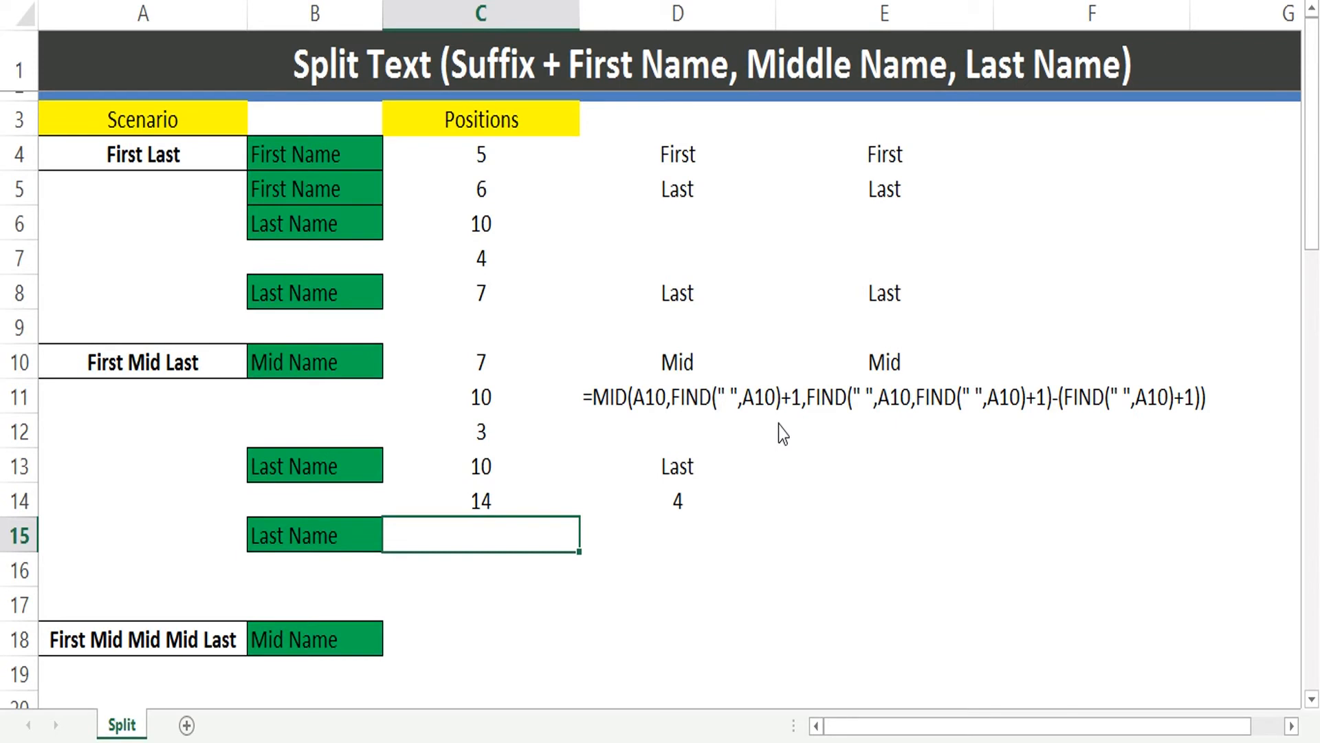
key("Up")
key("Up")
key("F2")
key("shift+Home")
key("ctrl+c")
key("Escape")
key("Down")
key("Down")
key("F2")
key("ctrl+v")
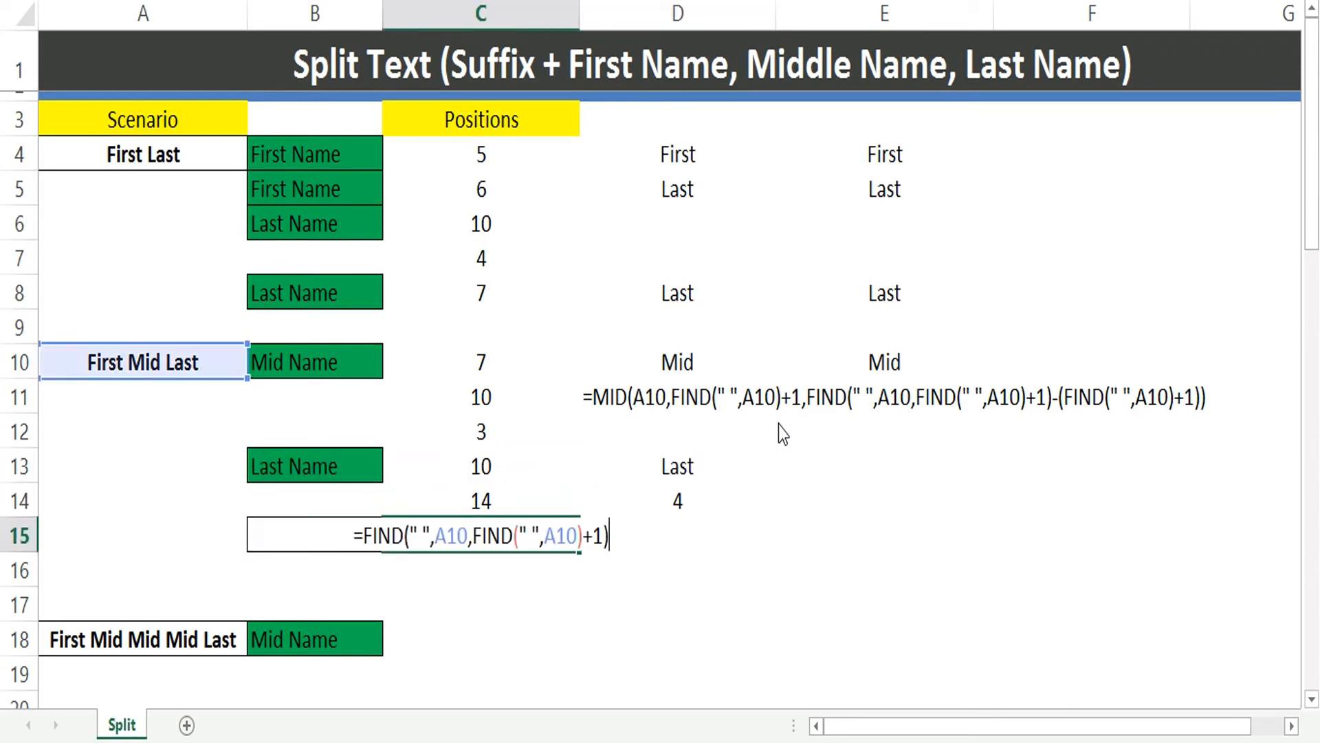
key("Tab")
- Begin a MID formula in D15 with A10 as the text and C15+1 as the start number
type("=")
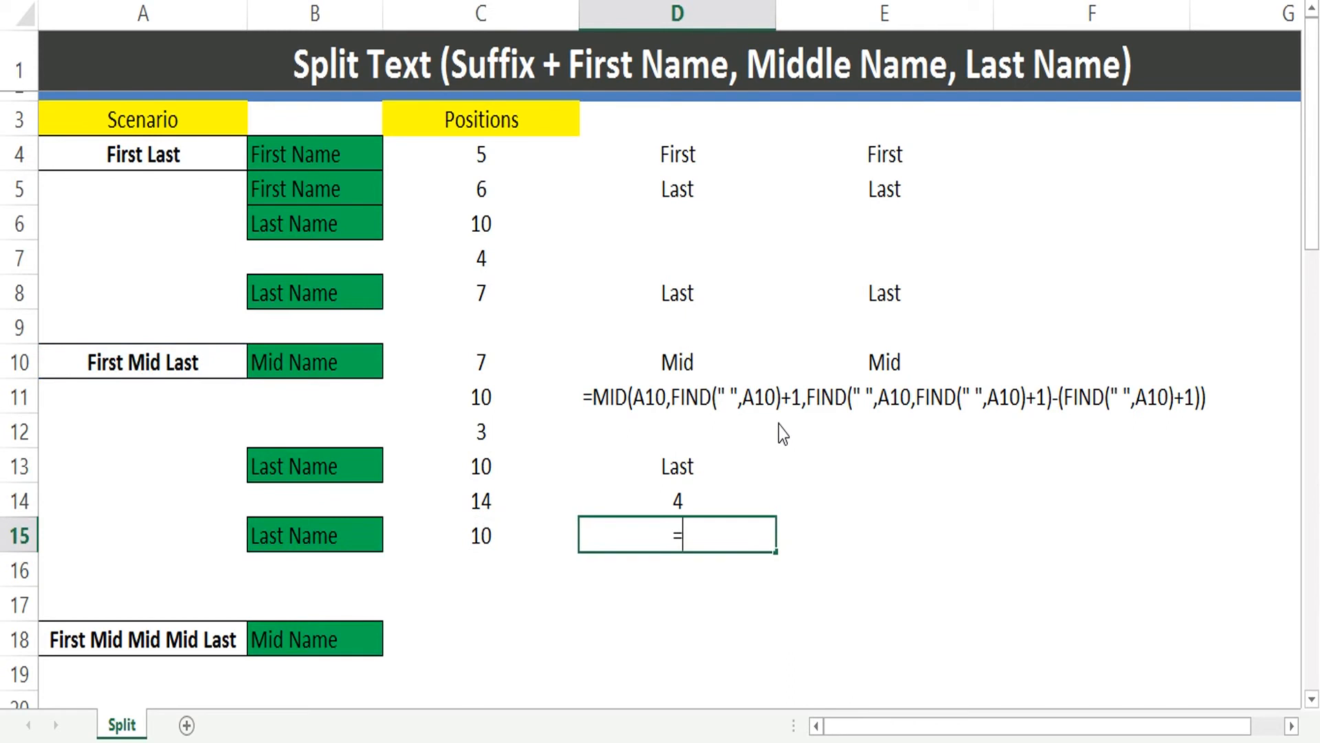
type("mi")
key("Tab")
key("Left")
key("Left")
key("Left")
key("Up")
key("Up")
key("Up")
key("Up")
key("Up")
type(",")
key("Left")
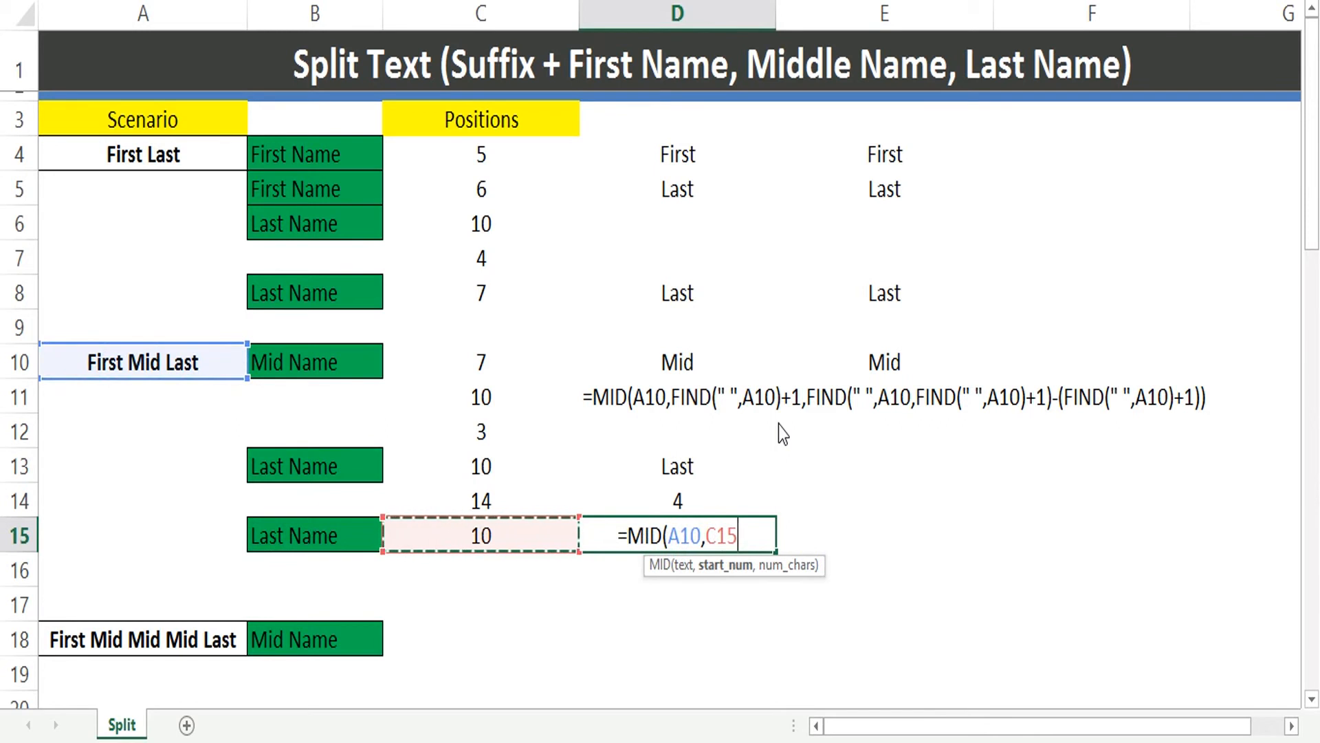
type("+1")
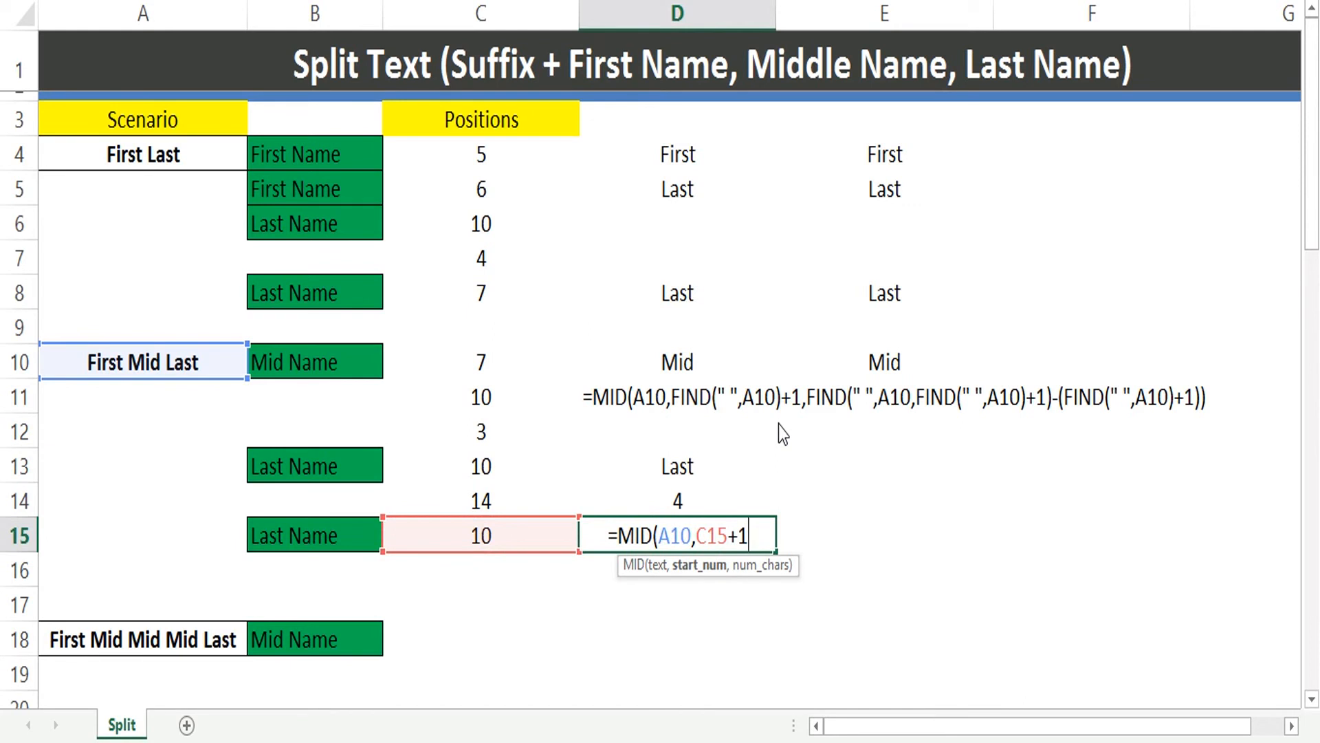
- Complete D15's MID formula with LEN(A10) as the number of characters
type(",")
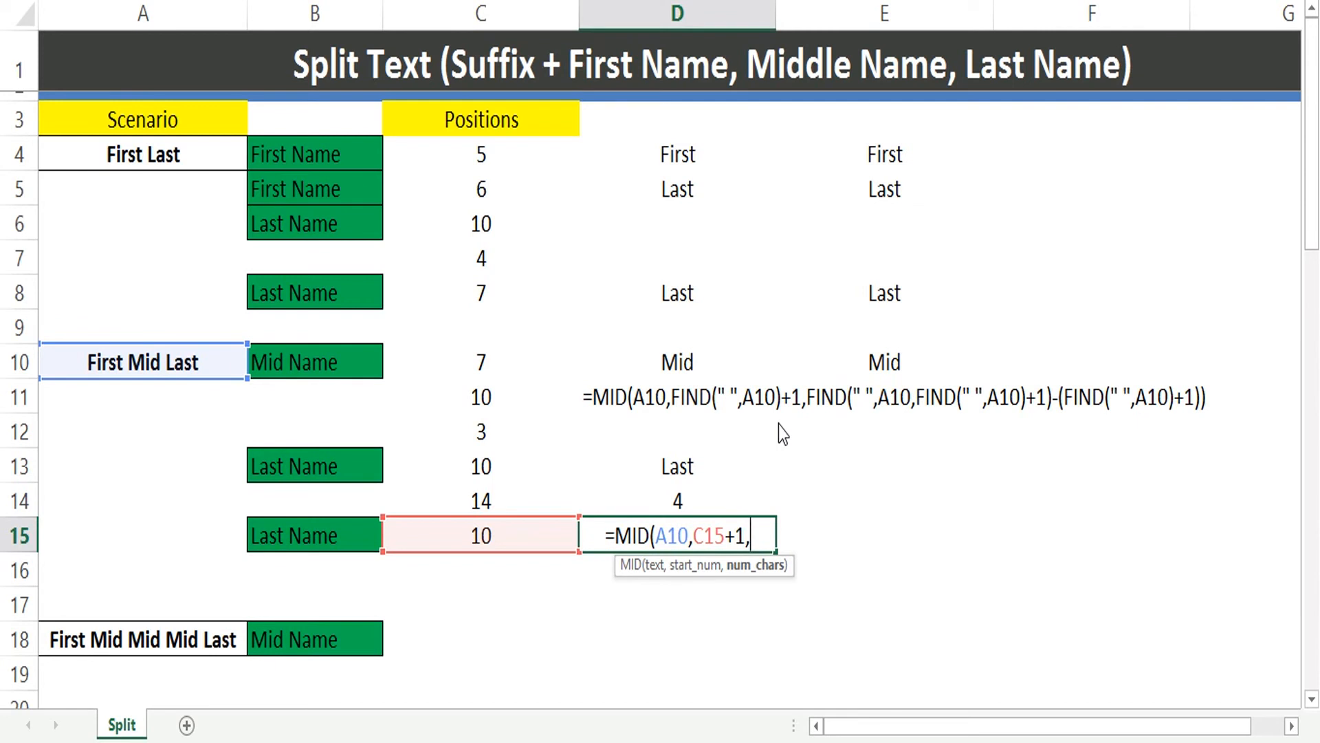
type("len(")
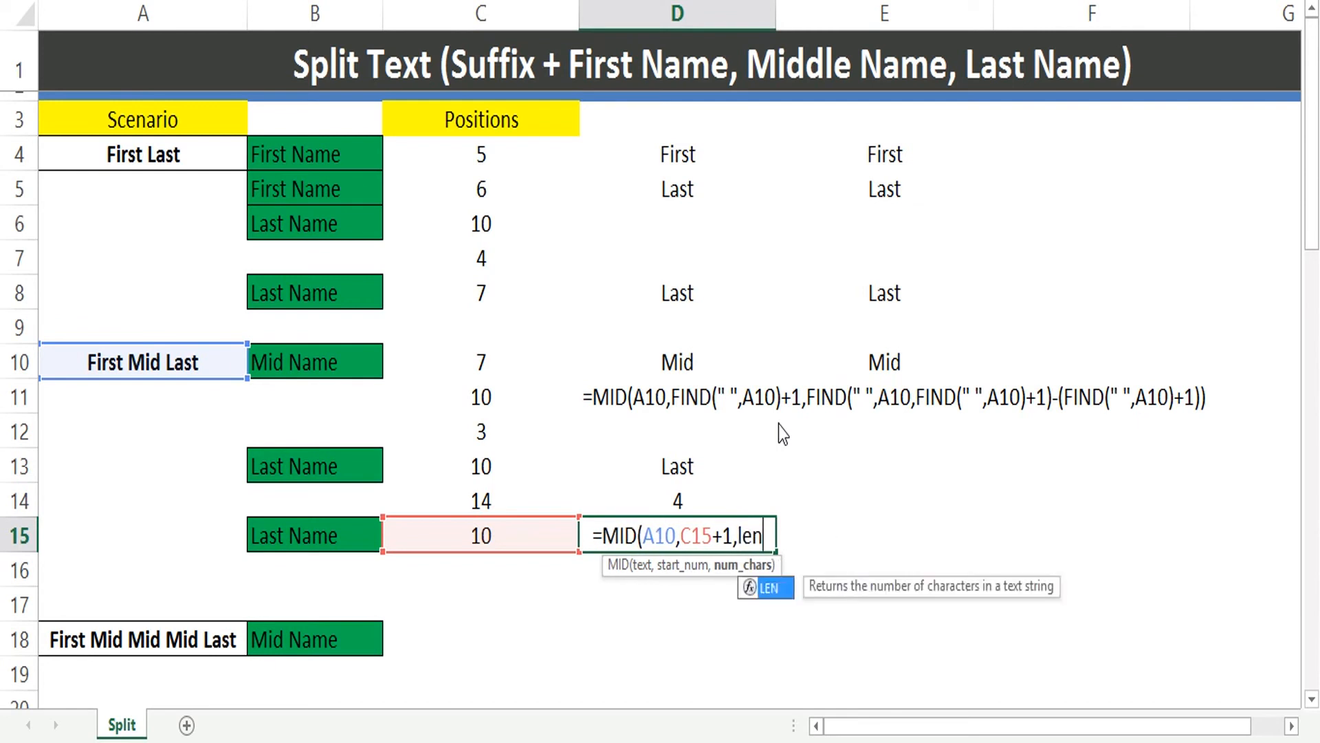
key("Left")
key("Left")
key("Left")
key("Left")
key("Left")
key("Left")
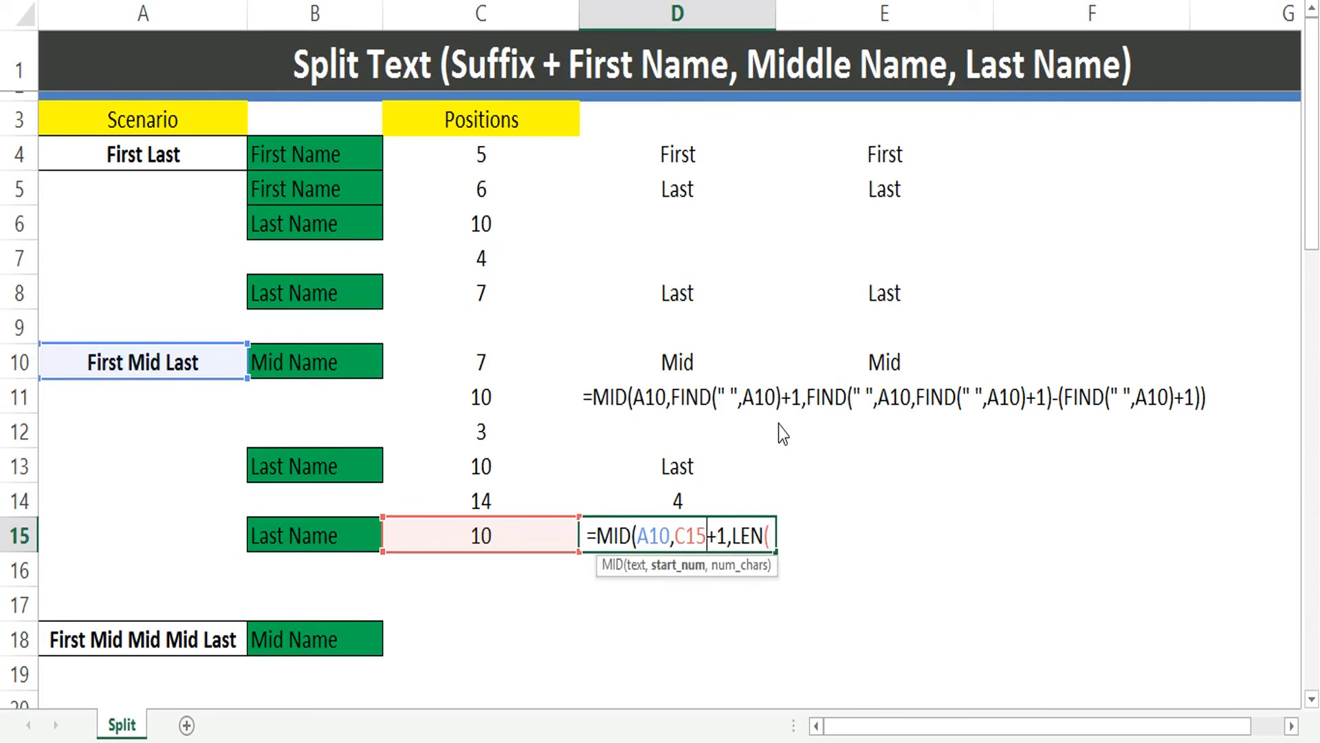
key("End")
key("Up")
key("Left")
key("Left")
key("Up")
key("Left")
key("Up")
key("Up")
key("Up")
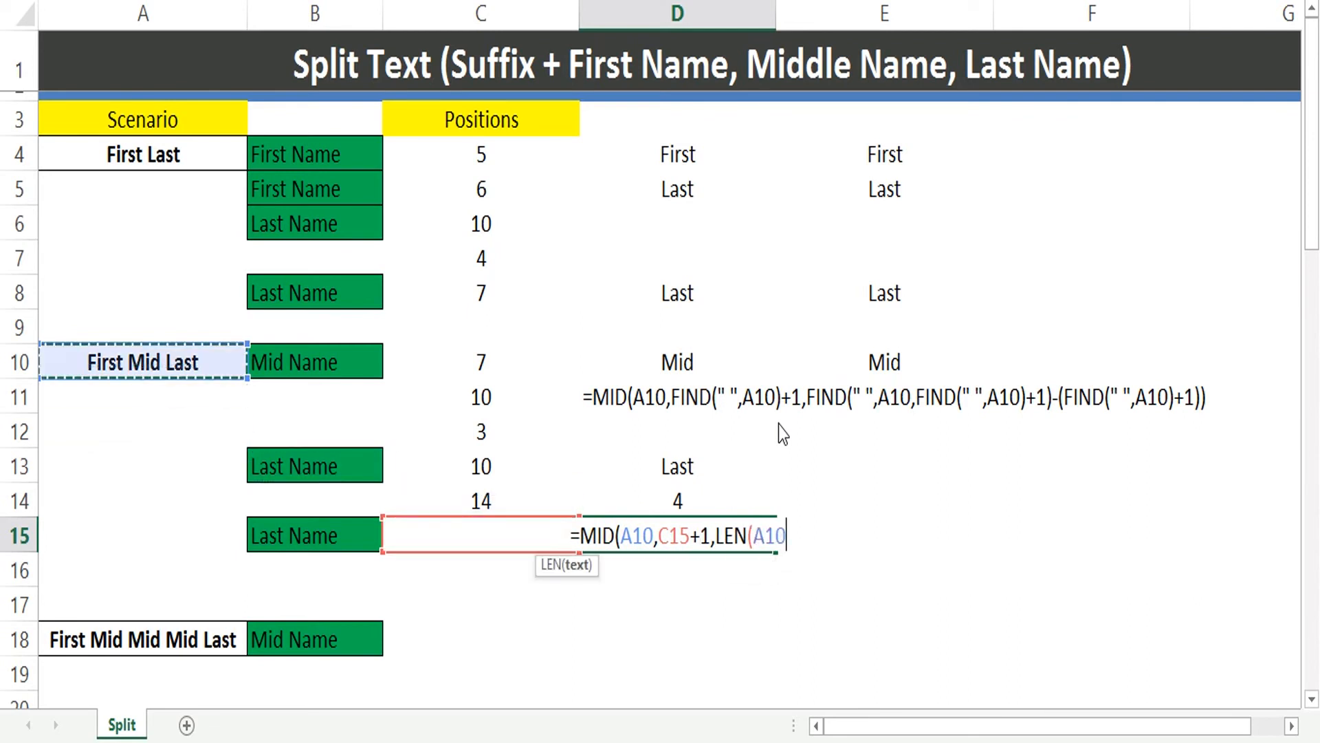
type(")")
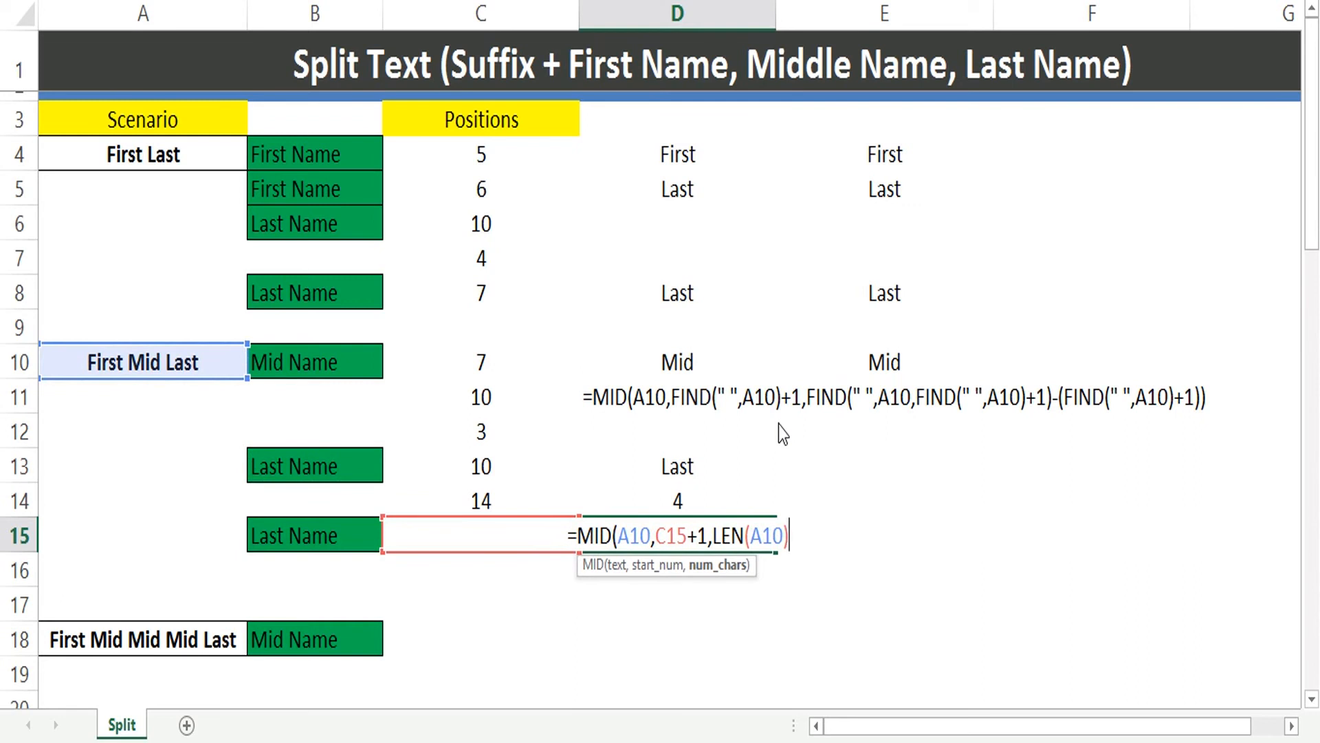
type(")")
key("Return")
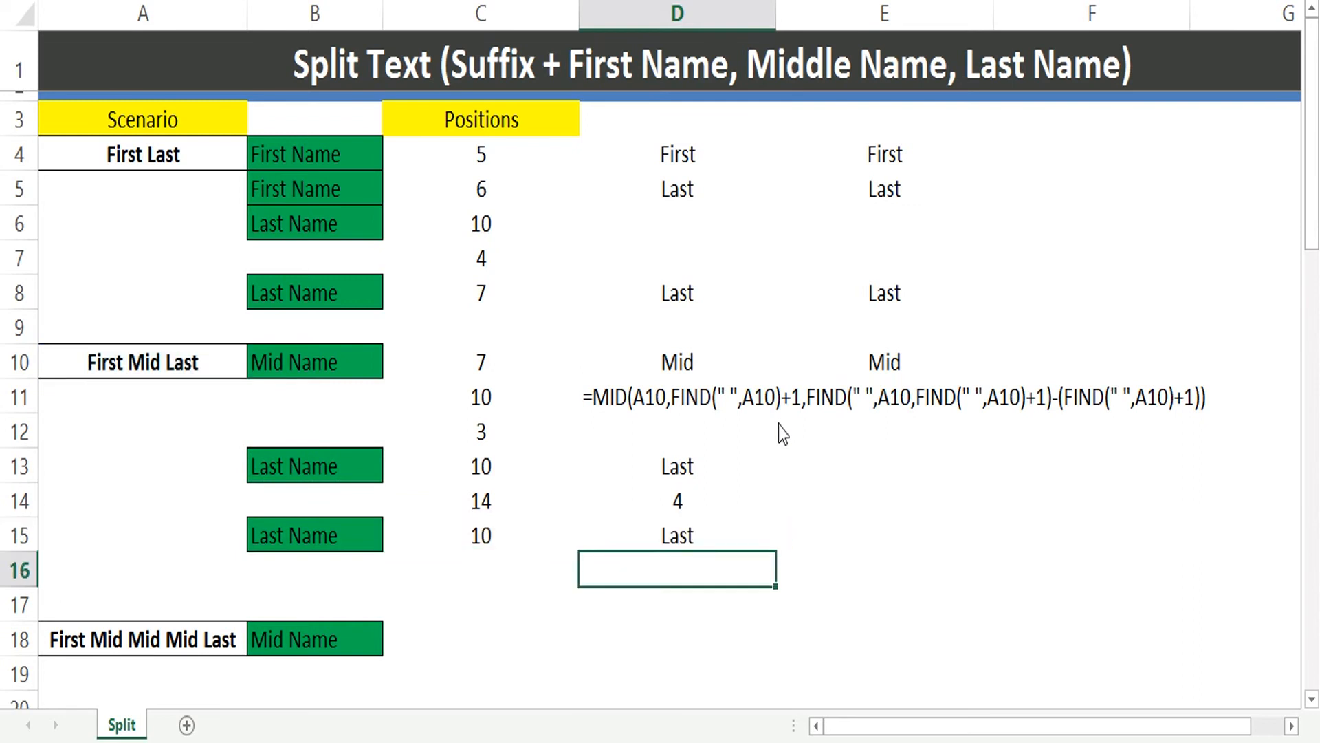
- Append 18 extra a characters to the last name in A10 to test both last-name formulas
key("Up")
key("Left")
key("Left")
key("Left")
key("Up")
key("Up")
key("Up")
key("Up")
key("Up")
key("F2")
type("aaaaaa")
key("Return")
key("Up")
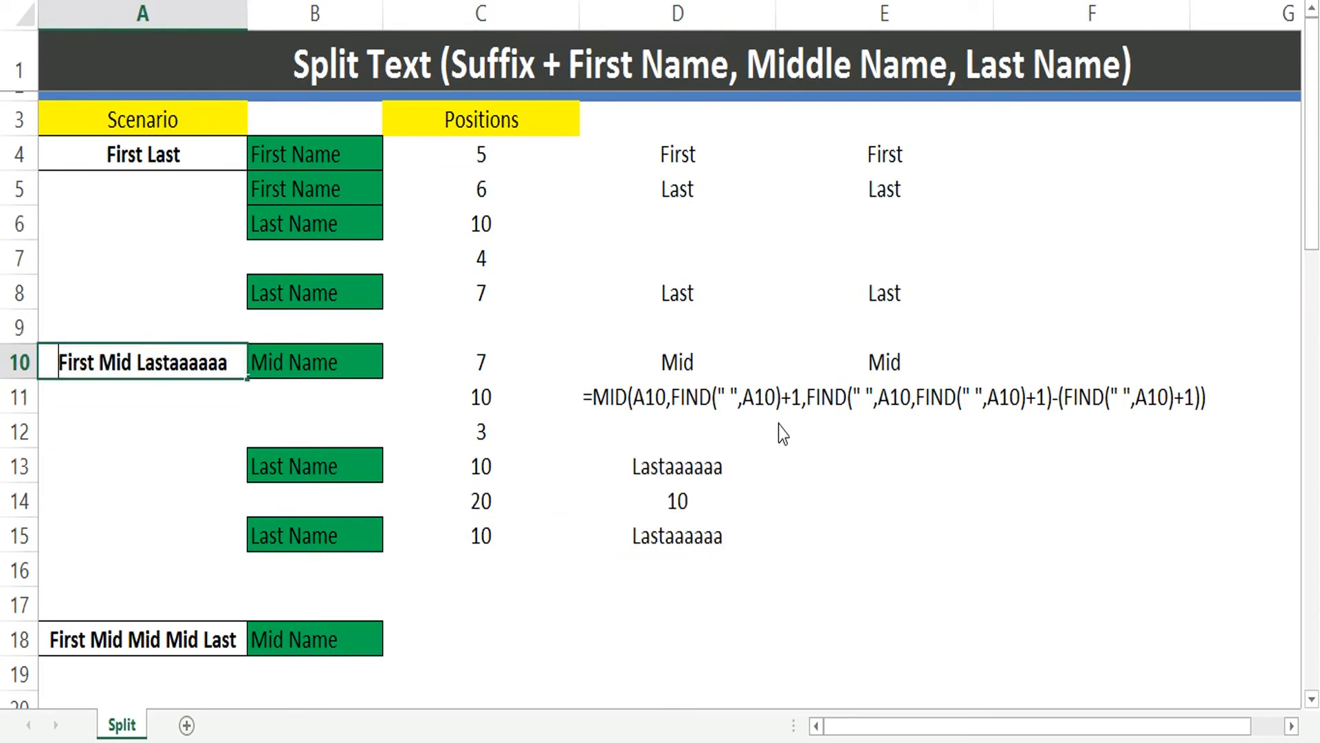
key("F2")
type("aaa")
key("Up")
key("F2")
type("aaaaaaaaa")
key("Return")
- Remove the extra a characters from the last name in A10 so the text reads First Mid Last
key("Up")
key("F2")
key("ctrl+Left")
key("Right")
key("Right")
key("Right")
key("Right")
key("shift+End")
key("Delete")
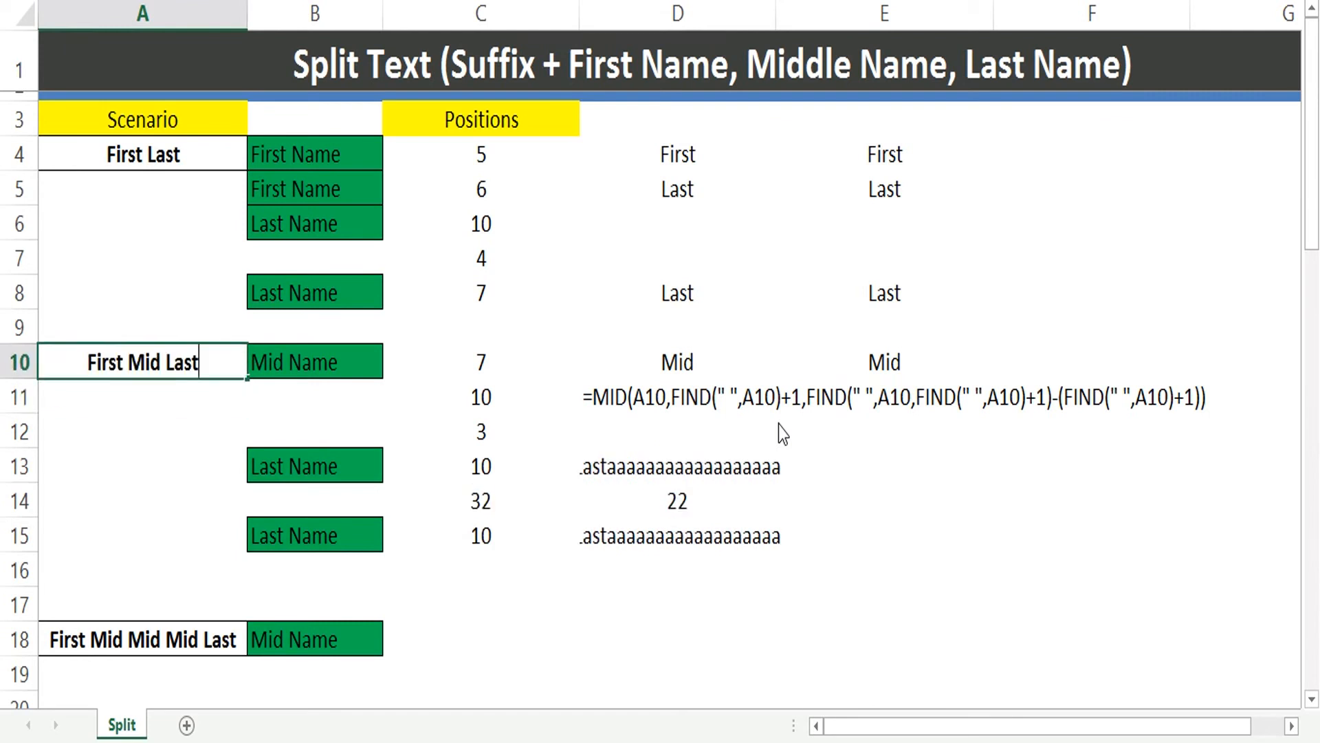
key("Return")
- Examine the full name in A18 from the first middle name to the space before the last name
key("Down")
key("Down")
key("Down")
key("Right")
key("Right")
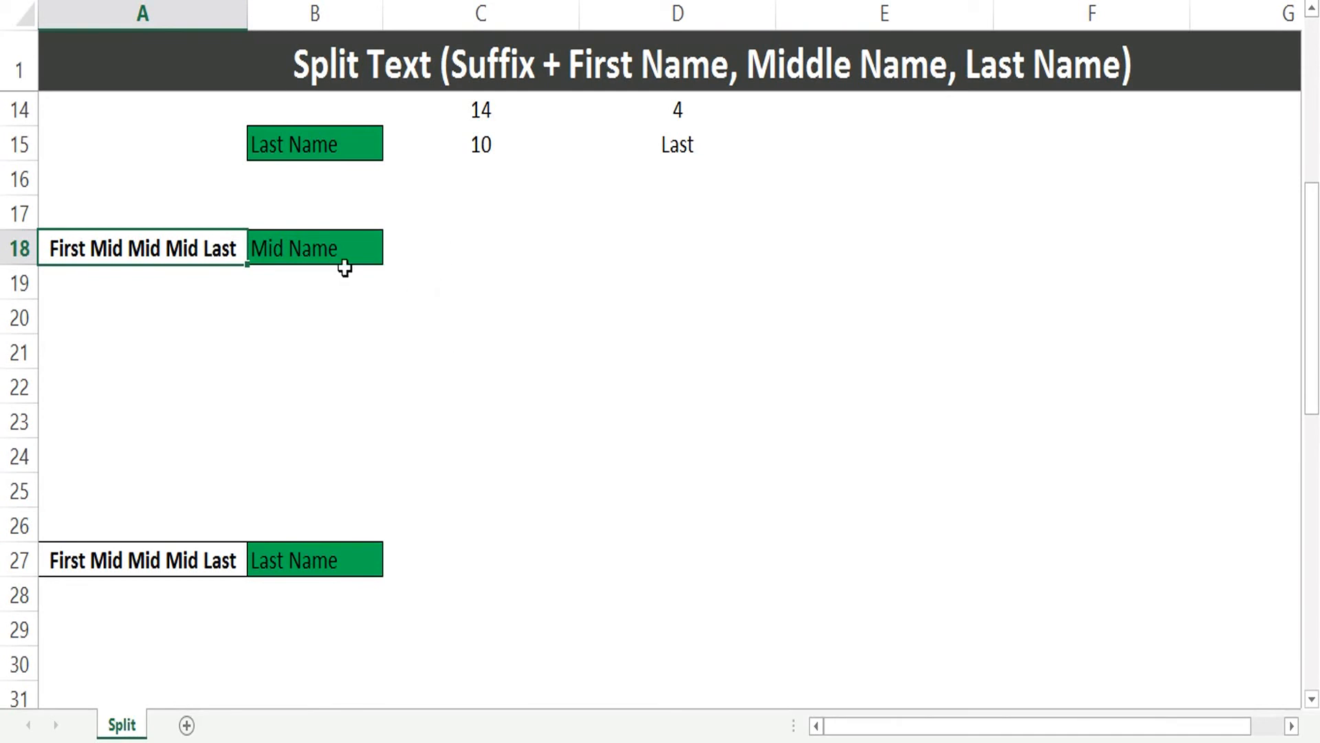
double_click(230, 251)
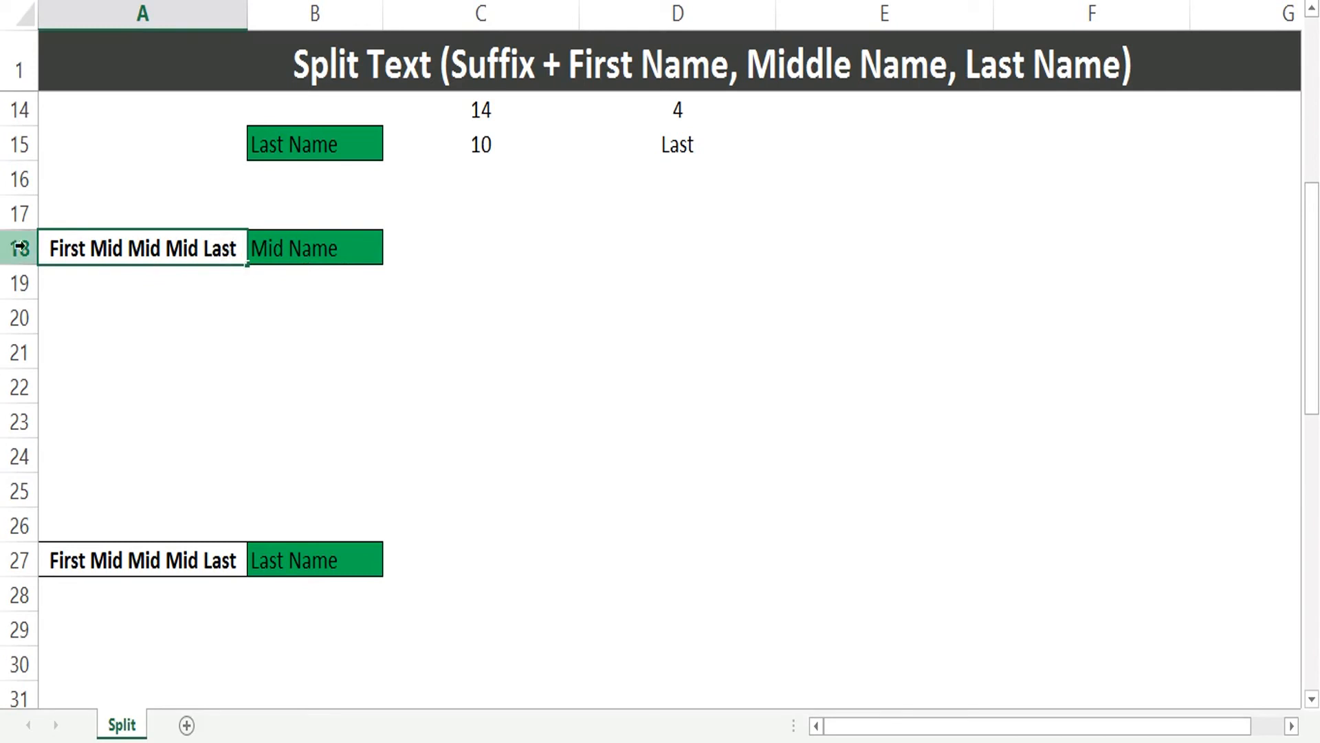
left_click(90, 249)
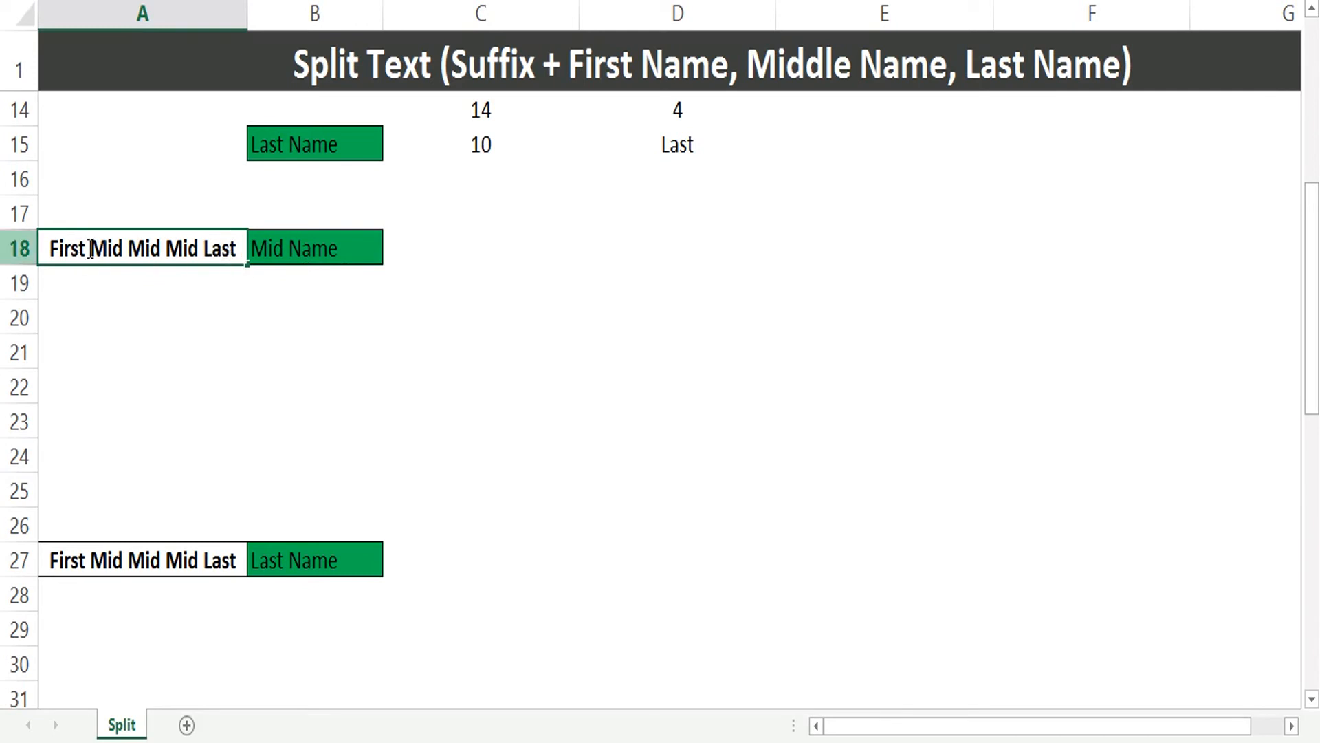
left_click(202, 249)
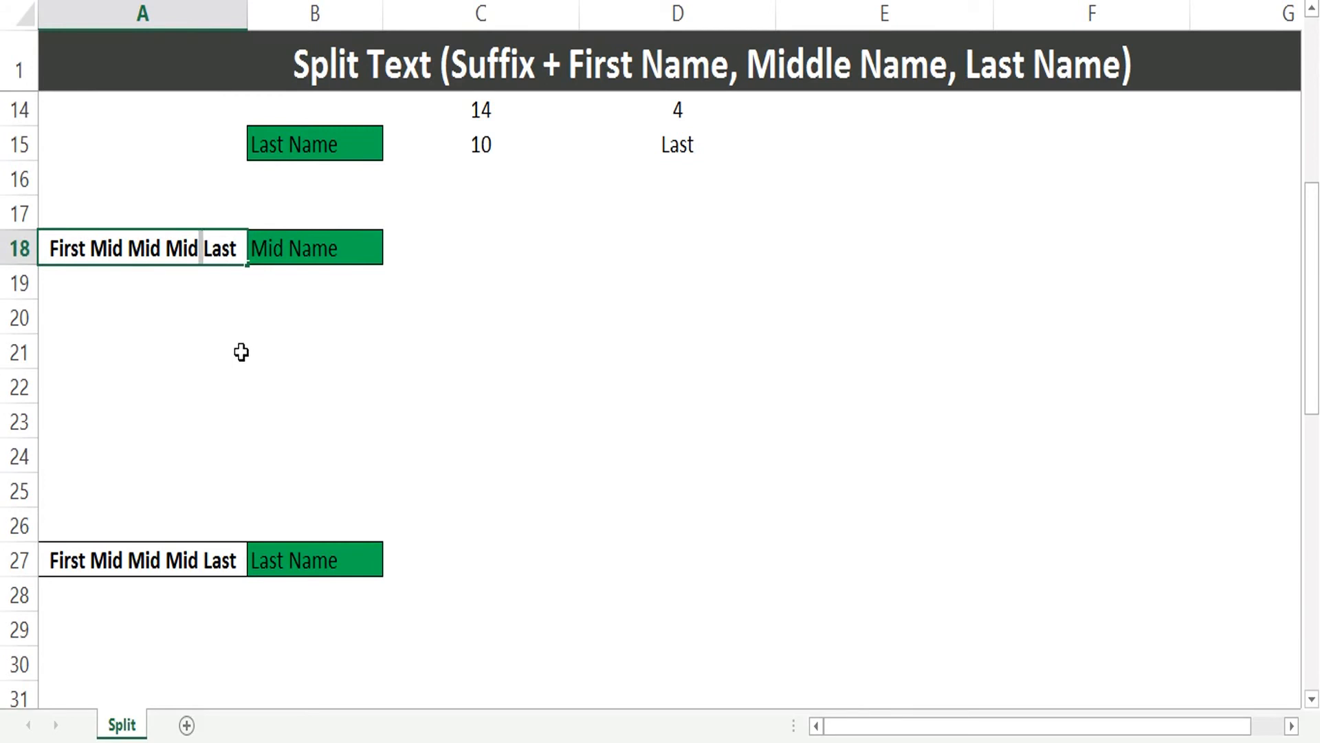
- Enter =FIND(" ",A18)+1 in C18 to get the starting position of the first middle name
left_click(480, 259)
type("=find")
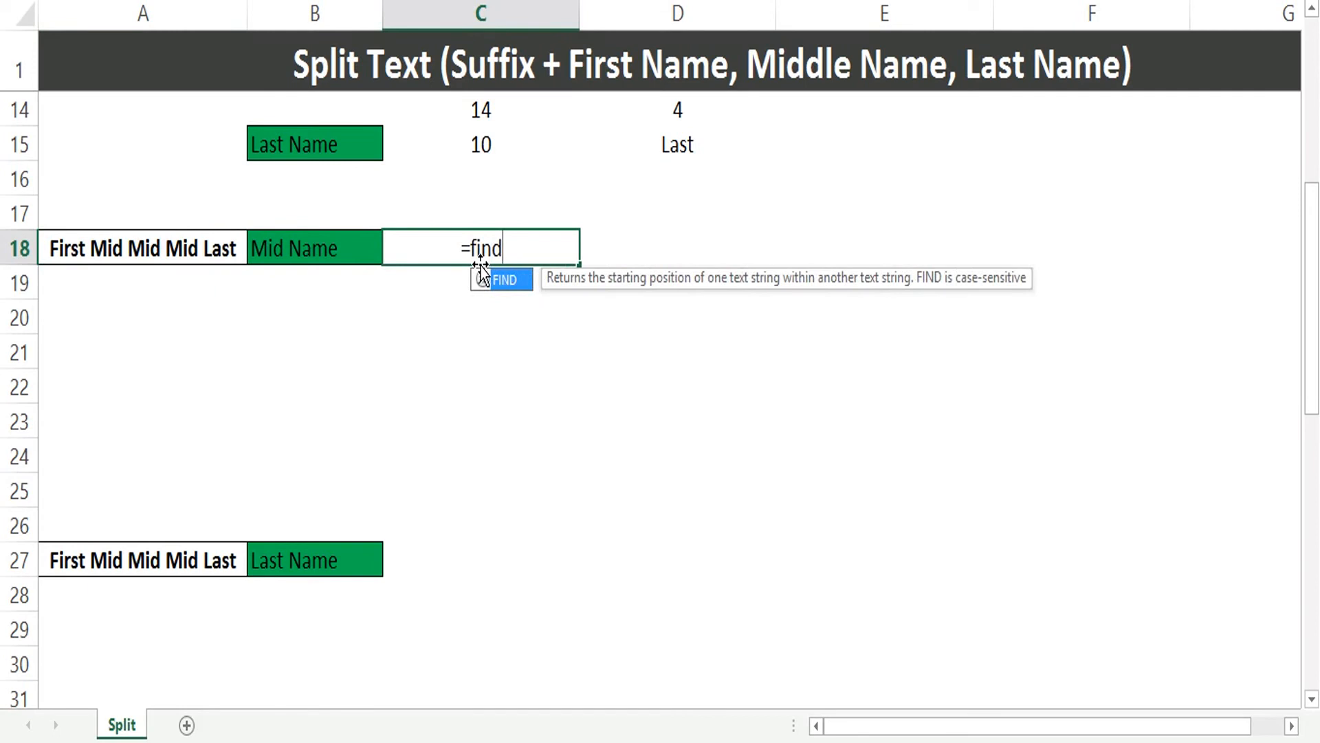
key("Tab")
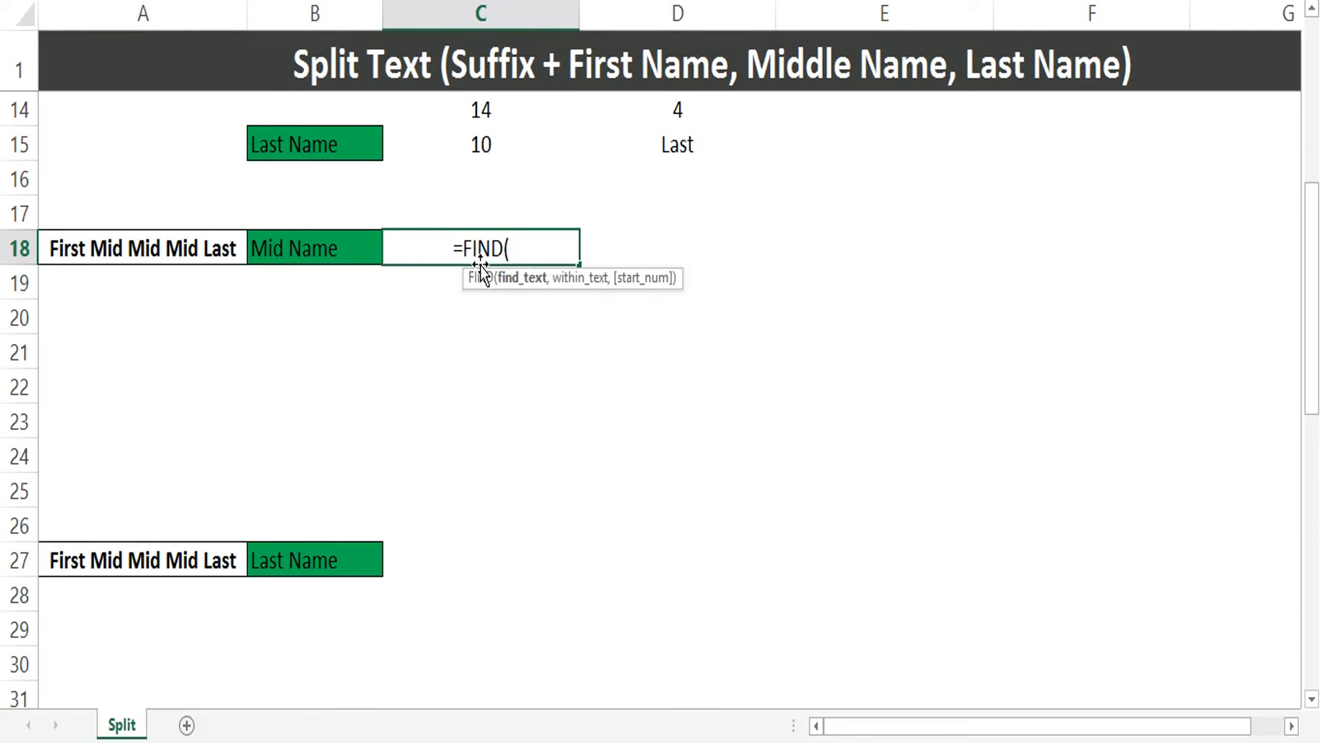
type("\" \",")
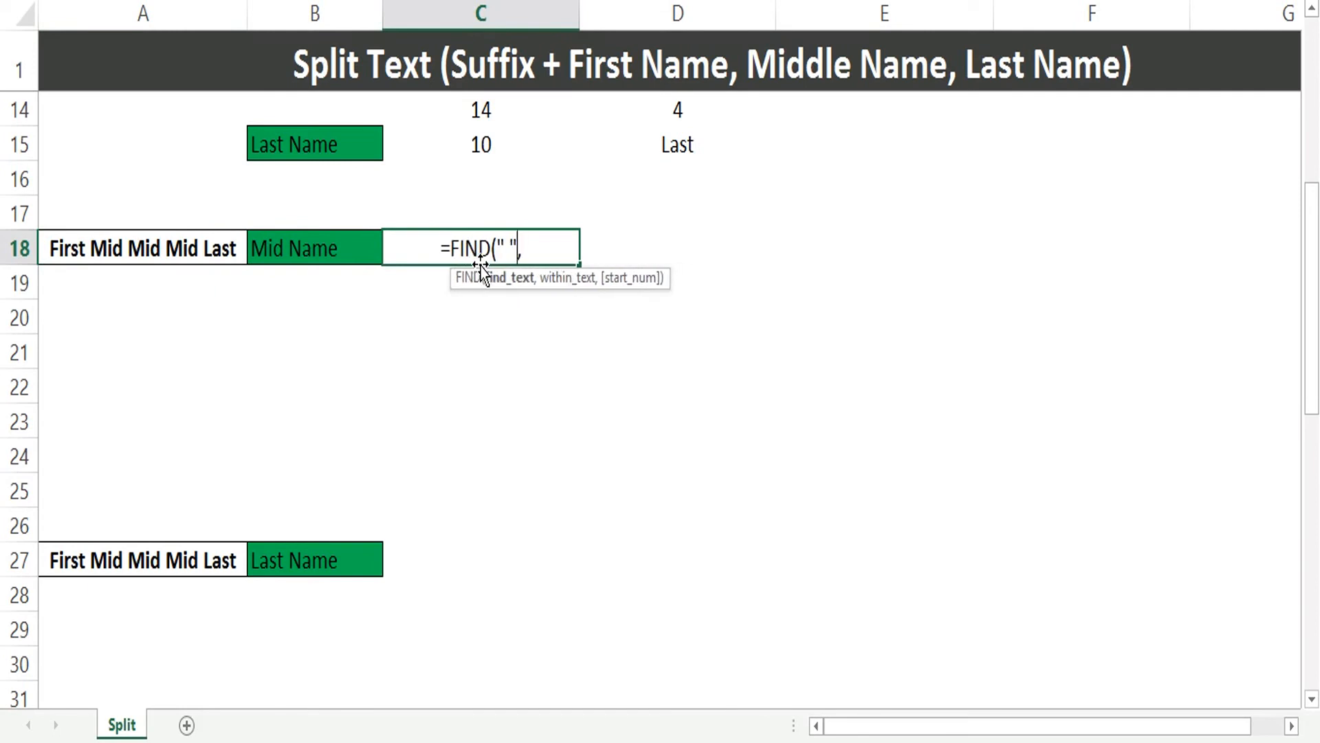
key("Left")
key("Left")
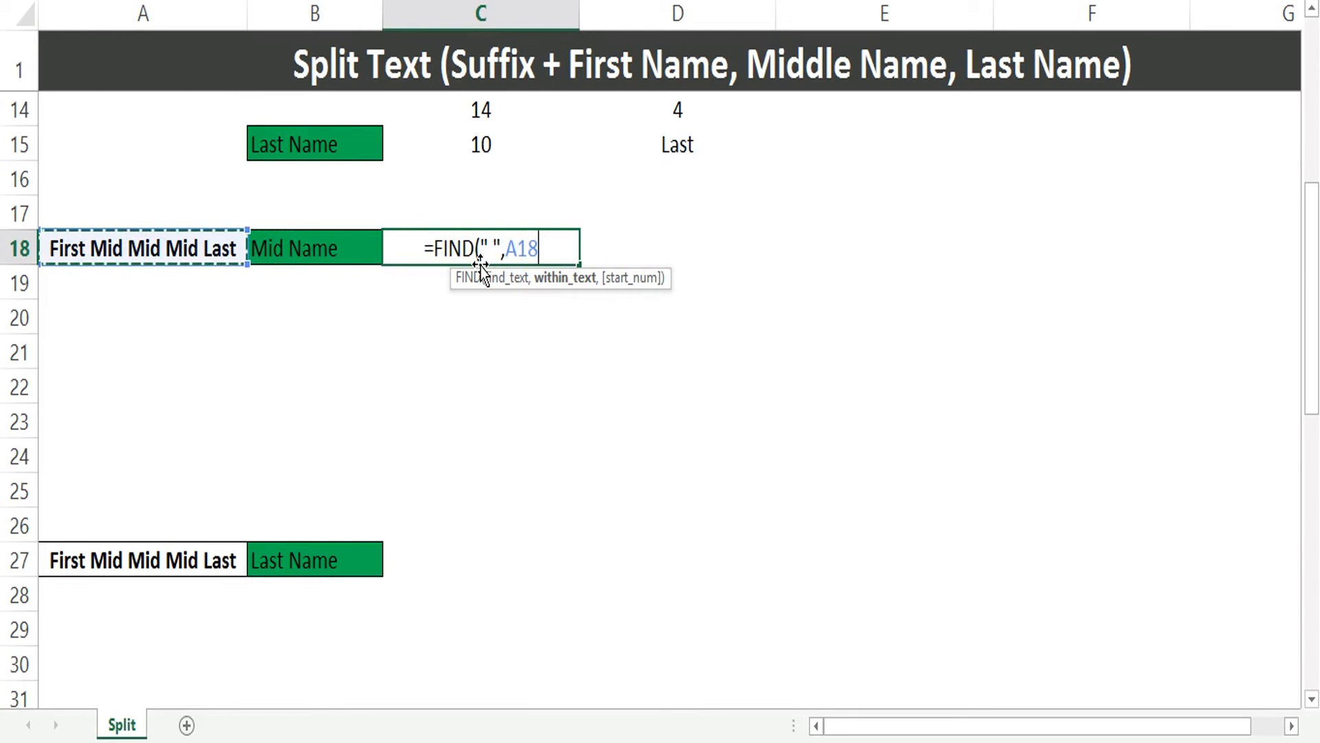
key("Return")
key("Up")
key("F2")
type("+1")
key("Return")
- Enter =FIND(" ",A18,C18)+1 in C19 to get the starting position of the second middle name
type("=FIND(\" \"")
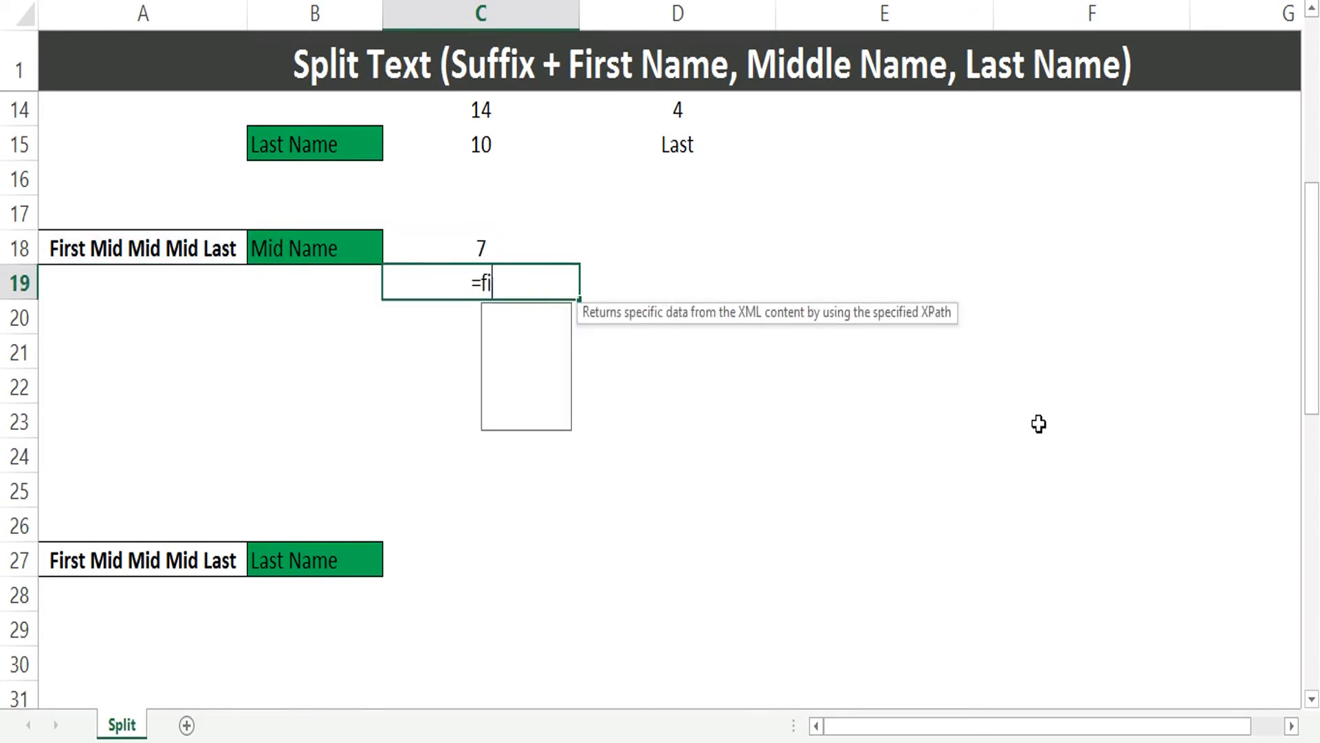
type(",")
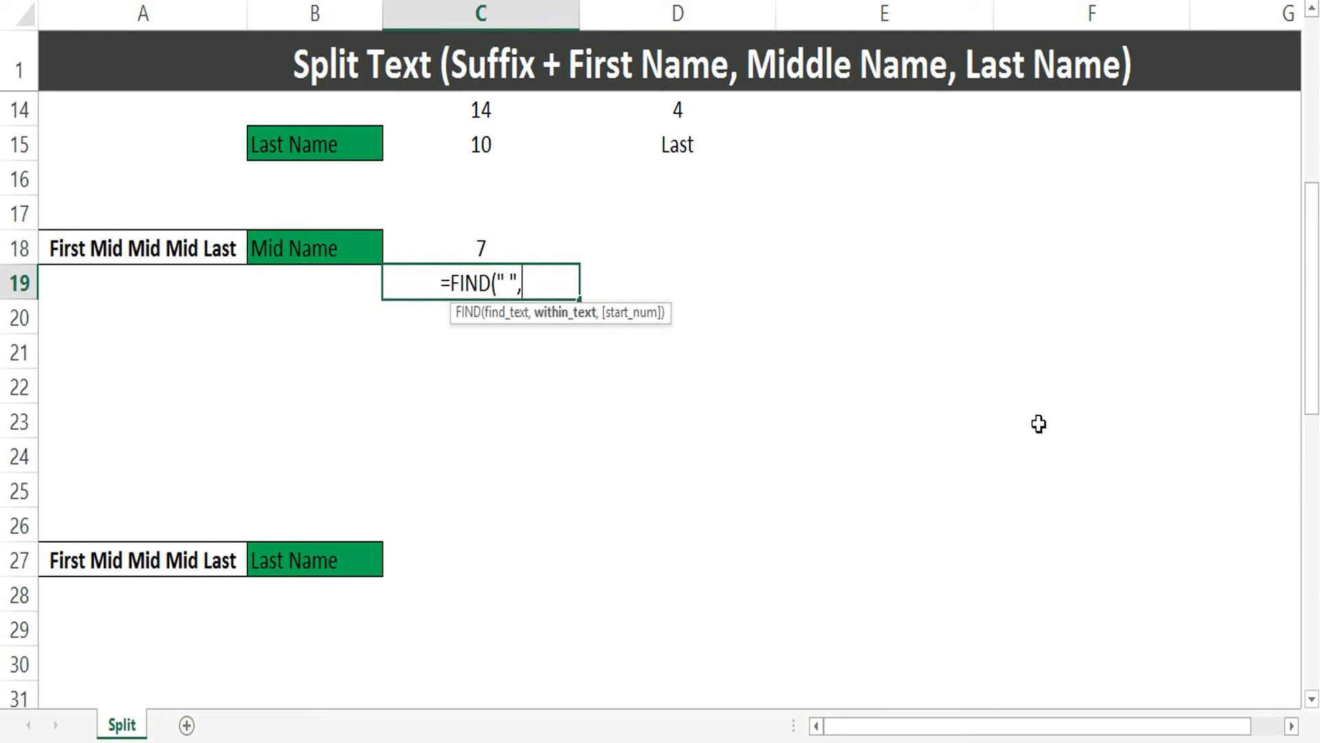
key("Up")
key("Left")
key("Left")
type(",")
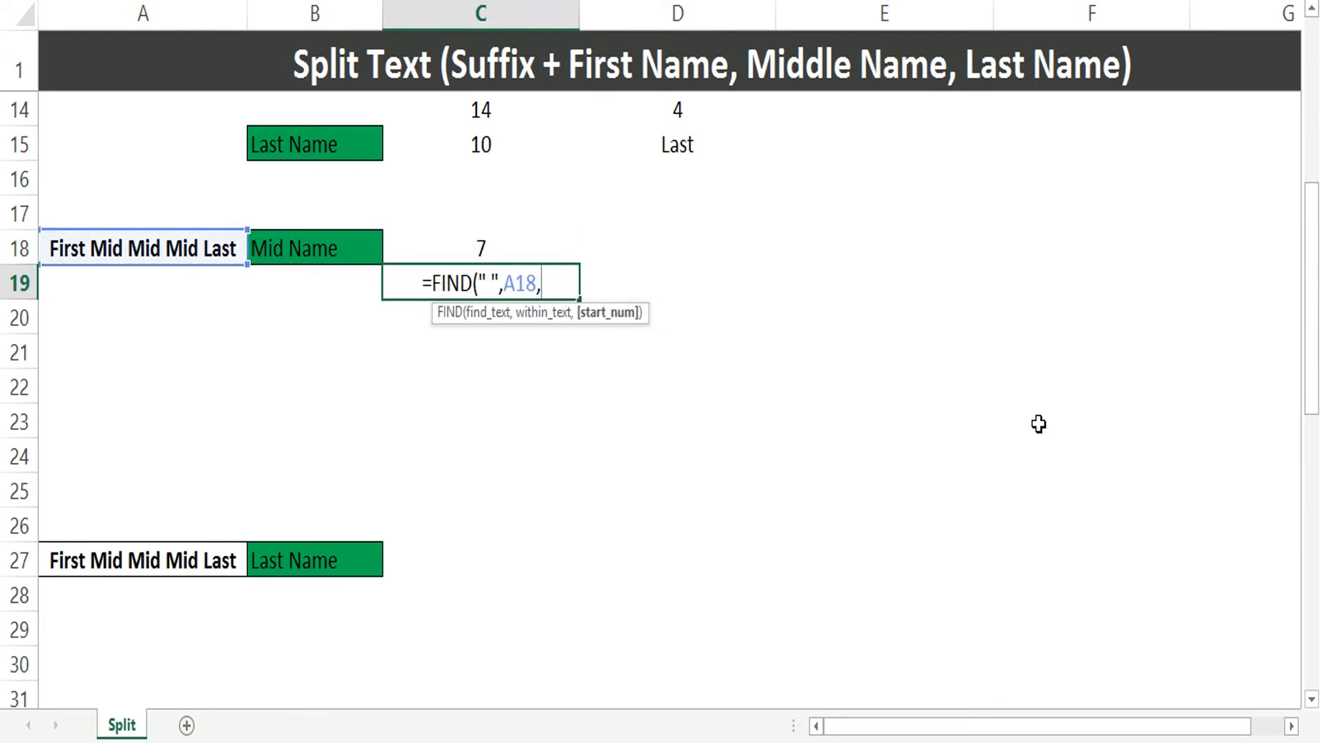
key("Up")
type(")+1")
key("Return")
- Copy C19's formula text into C20 and change its start reference to C19, giving =FIND(" ",A18,C19)+1
key("Up")
key("F2")
key("shift+Home")
key("ctrl+c")
key("Escape")
key("Down")
key("F2")
key("ctrl+v")
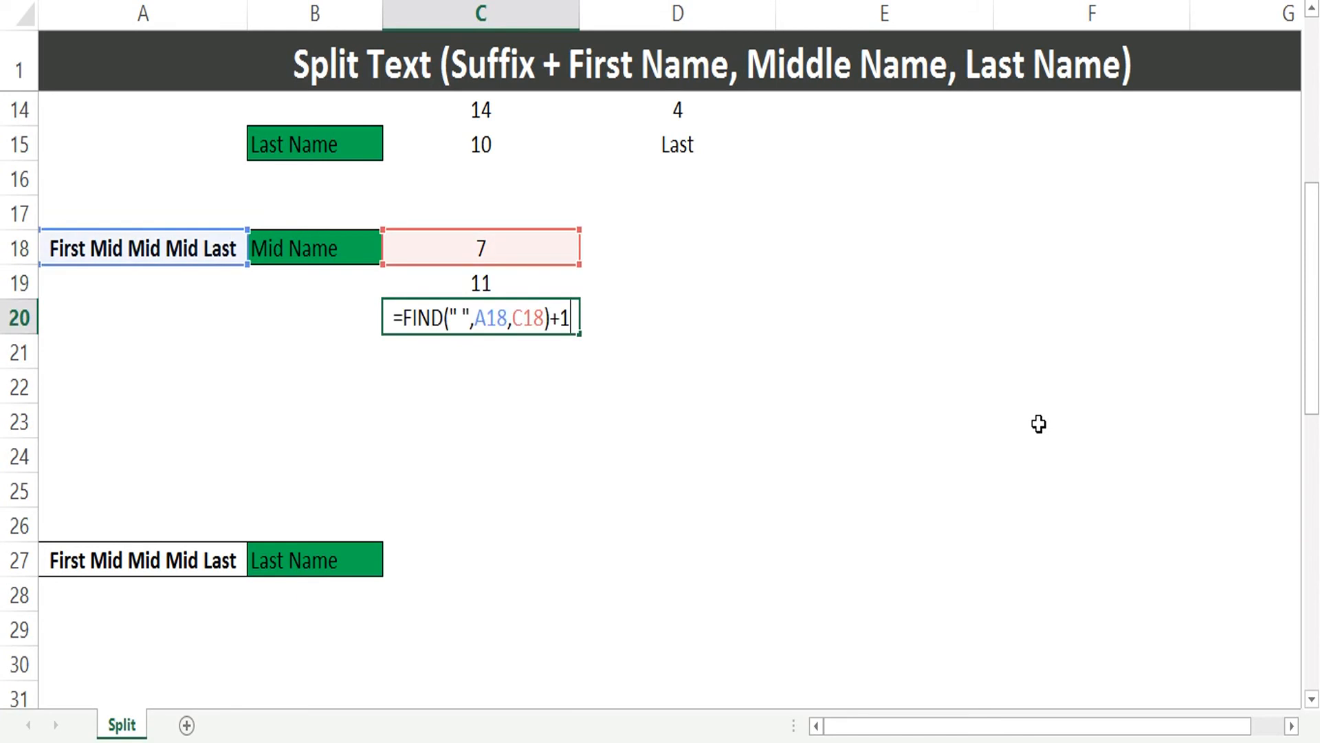
key("Left")
key("Left")
key("BackSpace")
type("9")
key("Return")
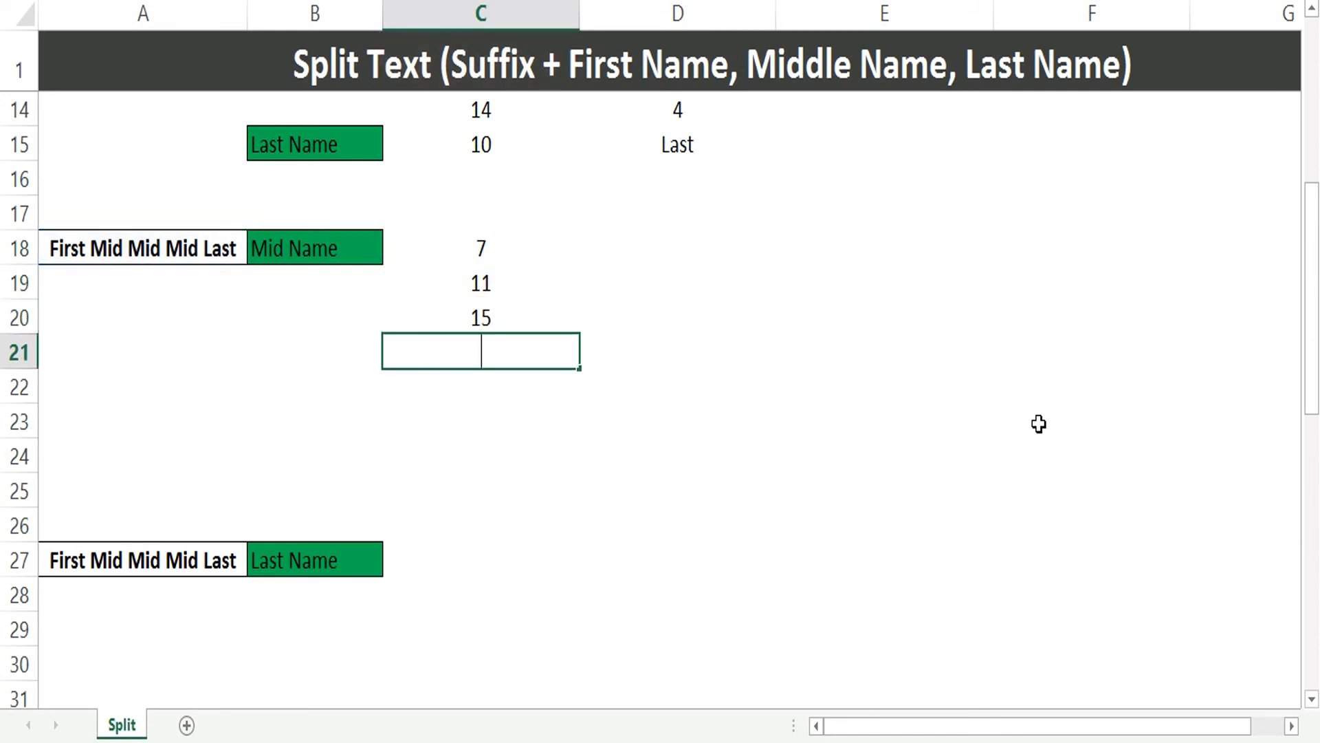
- Reuse the copied FIND formula in C21 with C20 as the start number
key("ctrl+v")
key("Left")
key("Left")
key("Left")
key("Left")
key("Left")
key("Delete")
key("Delete")
type("20")
key("Return")
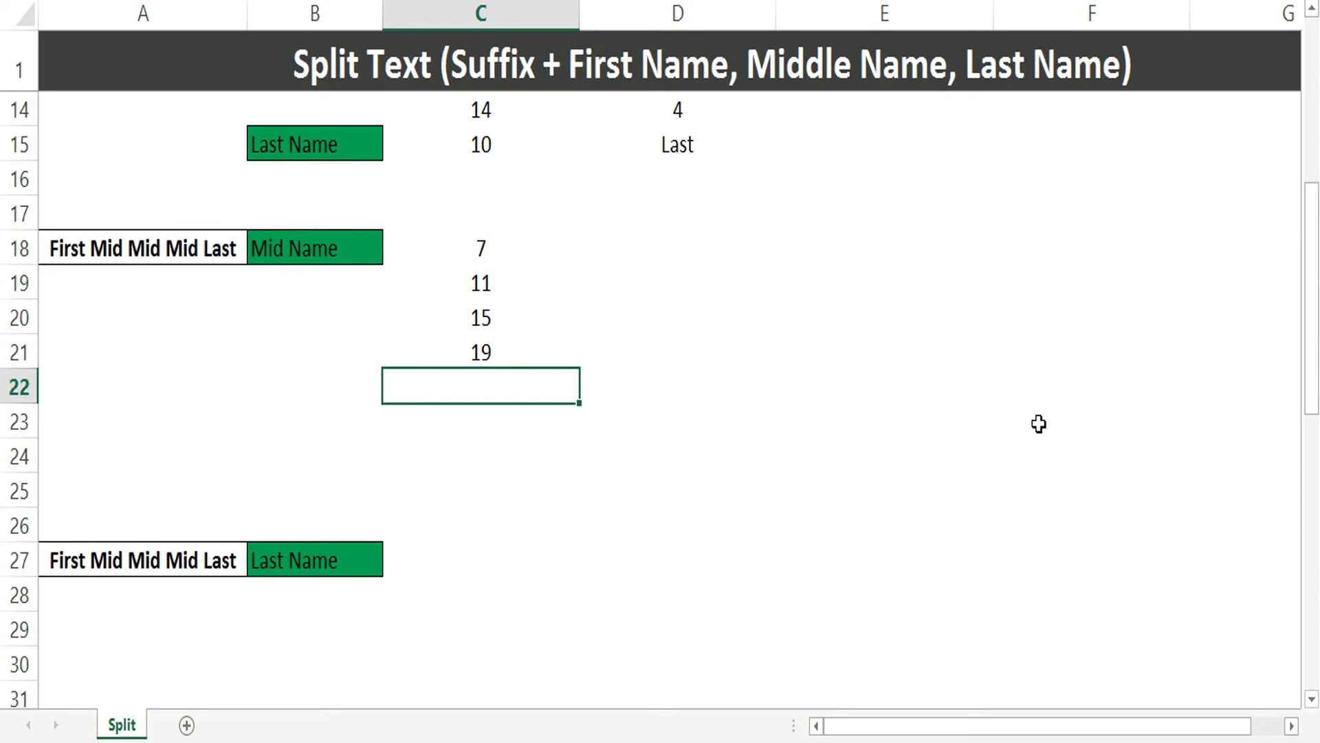
- Insert an extra Mid after First in A18 to test the name with four middle names
key("Up")
key("Left")
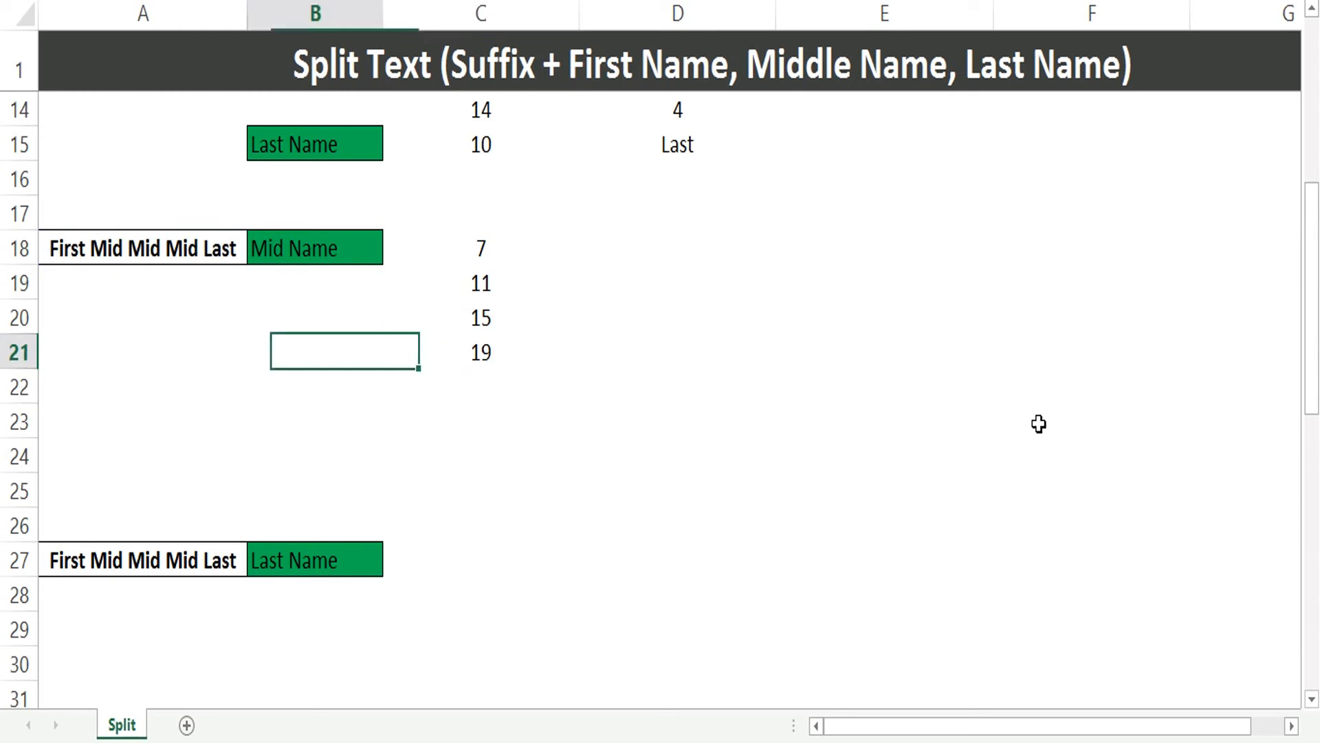
key("Up")
key("Up")
key("Up")
key("Left")
key("F2")
key("Home")
key("Right")
key("Right")
key("Right")
key("Right")
key("Right")
key("Right")
type("Mid")
key("Return")
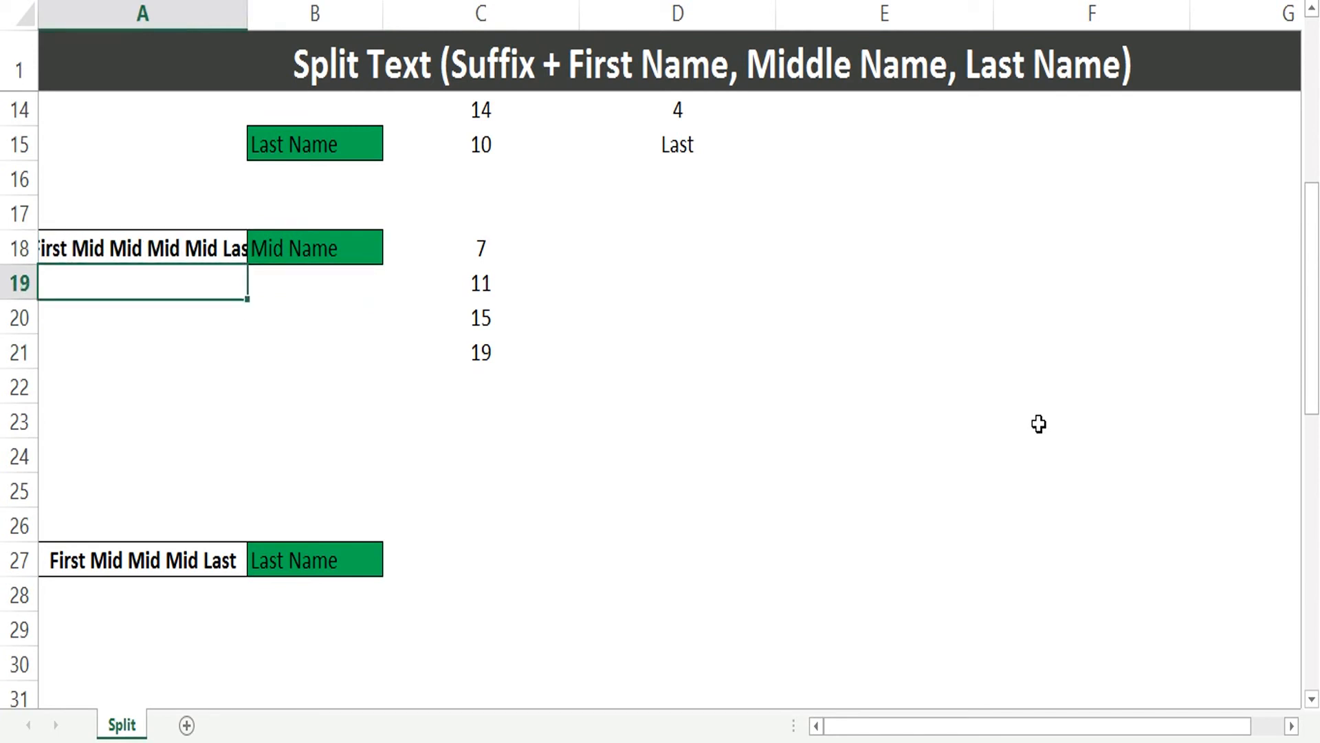
- Examine the middle names in A18 against the positions in C18:C21
key("Right")
key("Right")
key("Right")
key("Right")
key("Left")
key("Home")
key("Up")
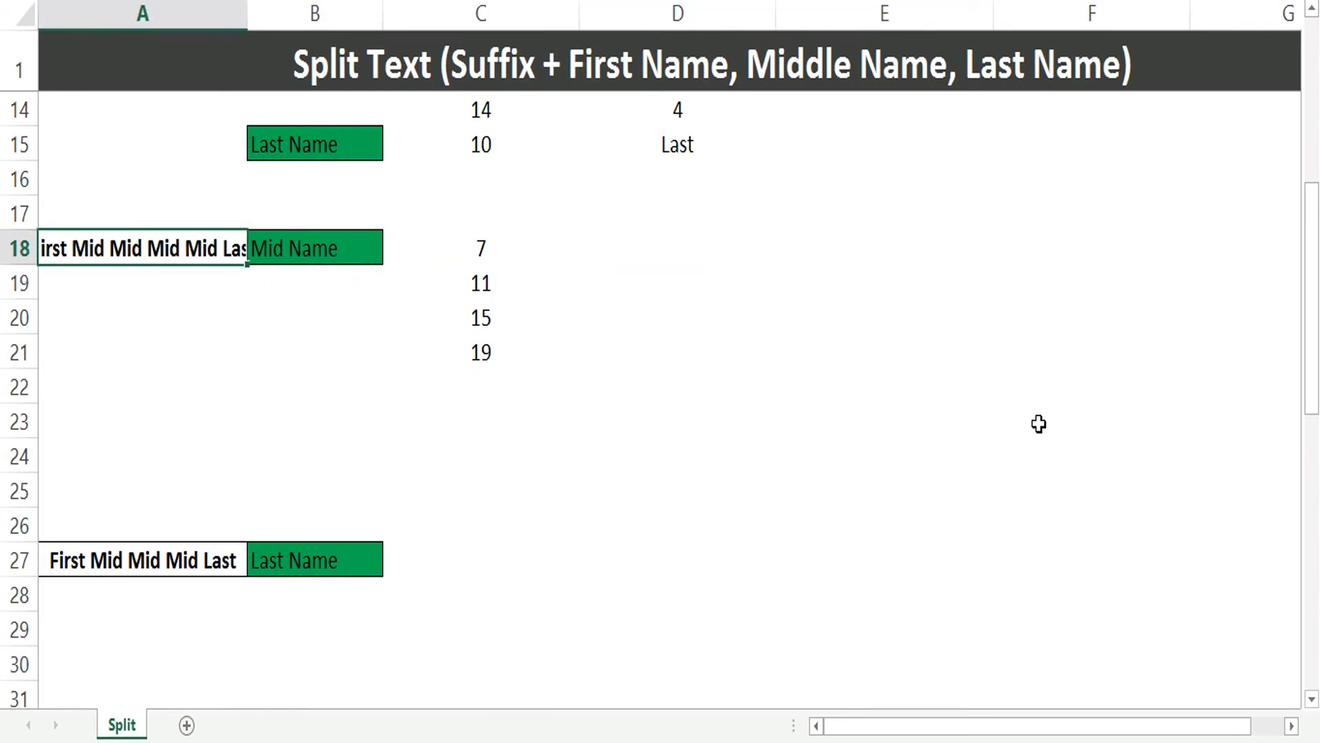
key("alt+Return")
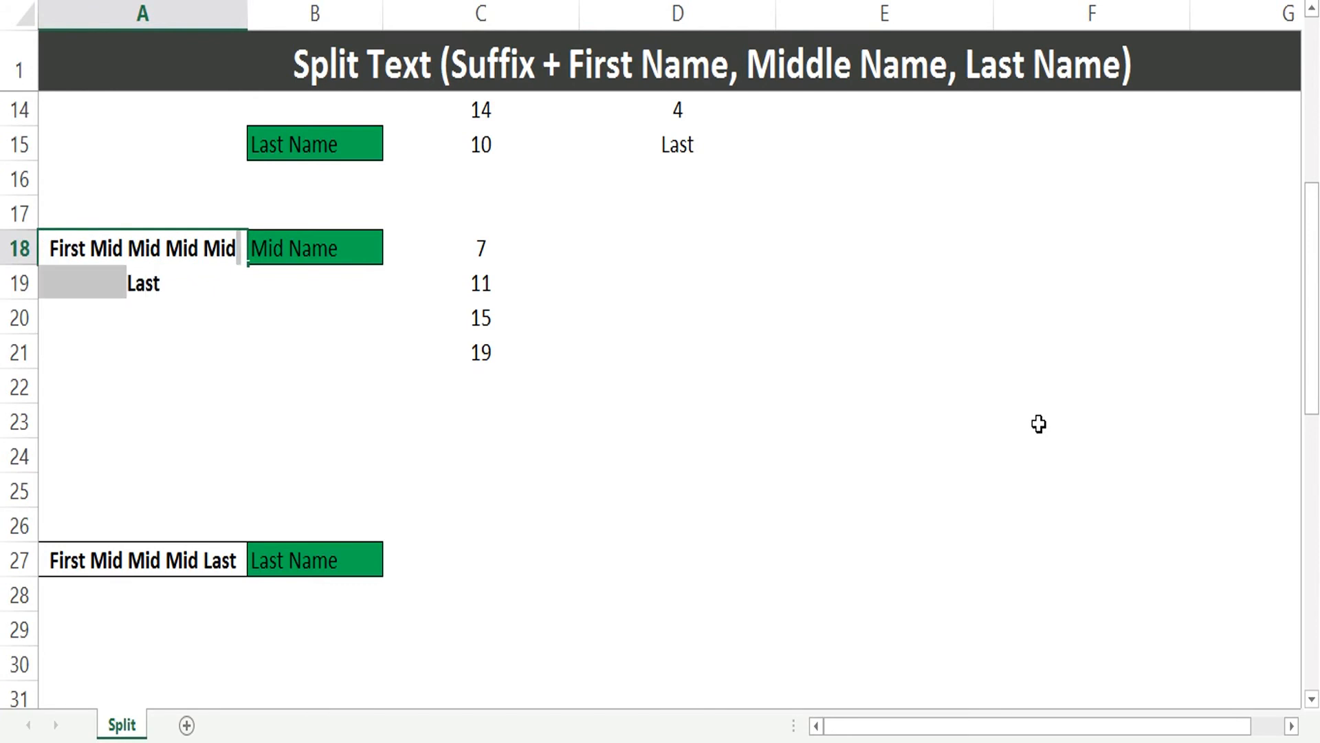
key("Left")
key("Left")
key("Left")
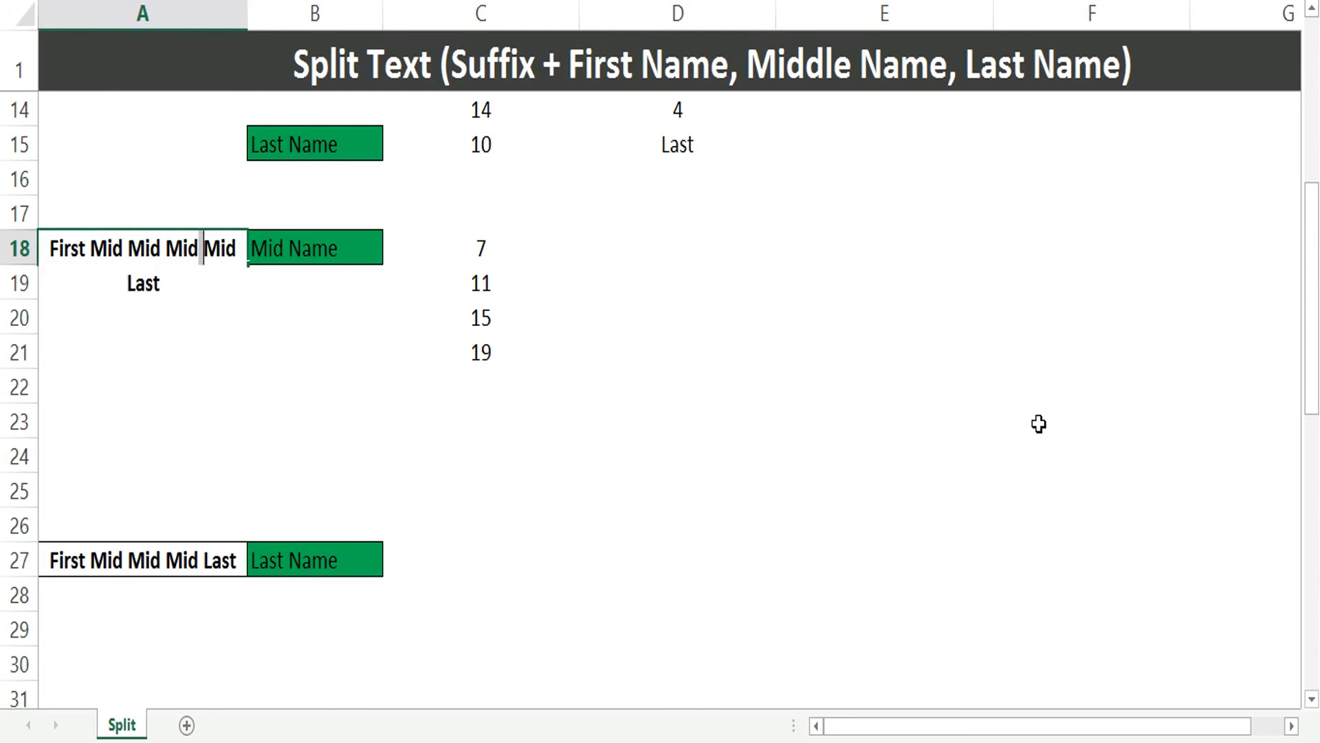
key("Escape")
- Delete two of the middle names in A18 so the text reads First Mid Mid Last
key("F2")
key("Home")
key("Right")
key("Up")
key("Right")
key("Right")
key("Right")
key("Right")
key("shift+Home")
key("shift+Right")
key("shift+Right")
key("shift+Right")
key("shift+Right")
key("shift+Right")
key("shift+Right")
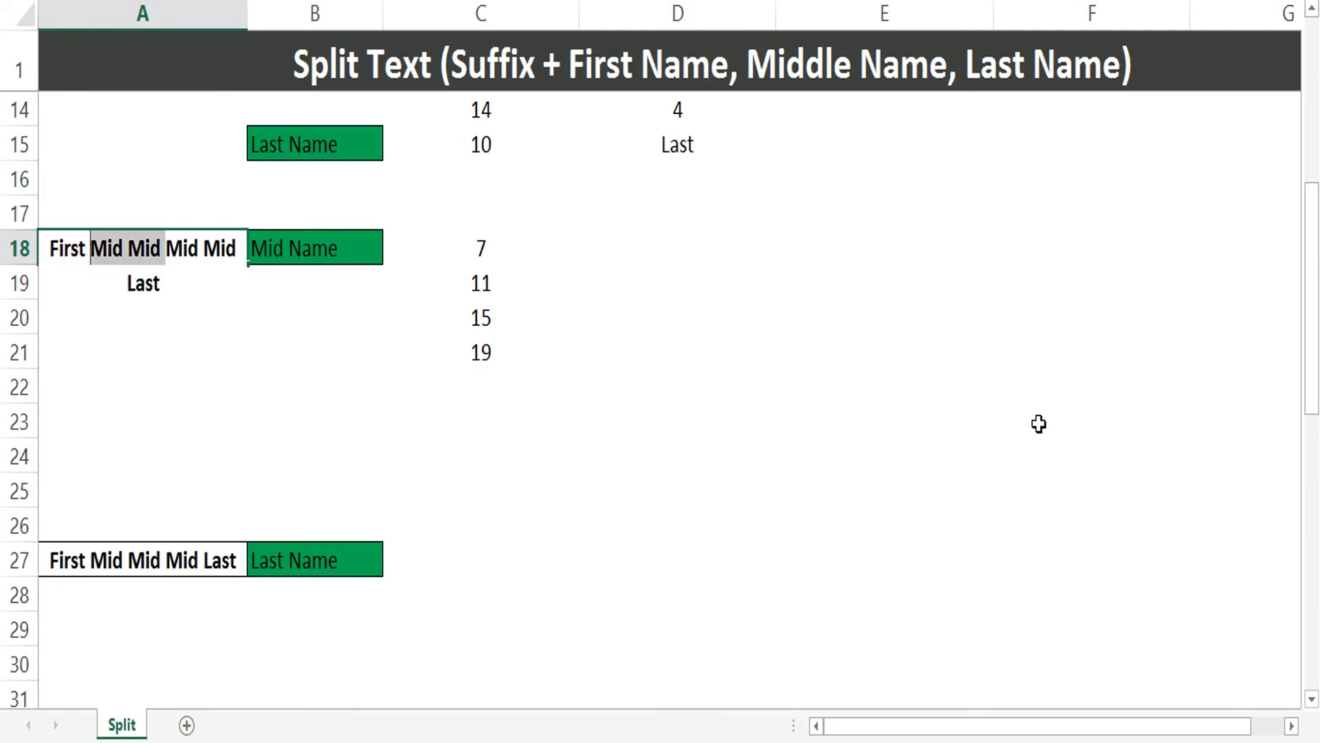
key("Delete")
key("Return")
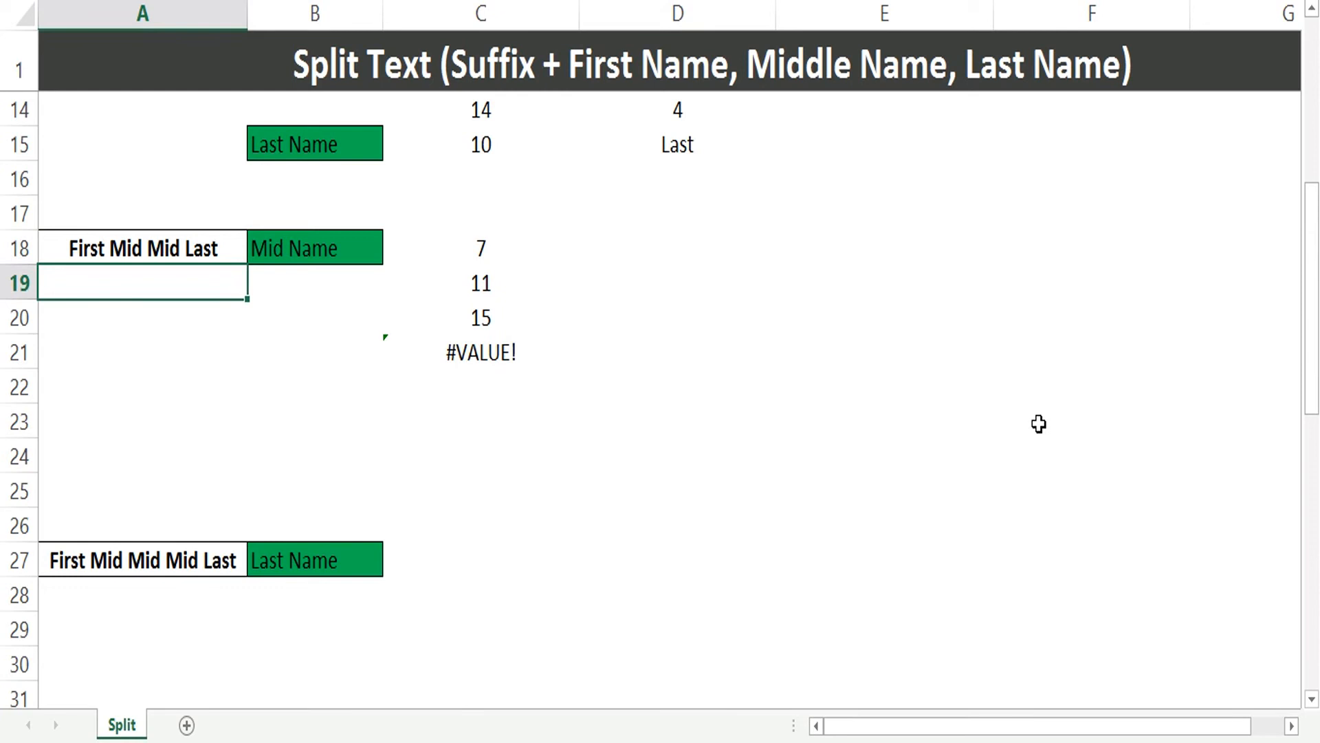
- Clear the helper position formulas from C19:C21
left_click(483, 302)
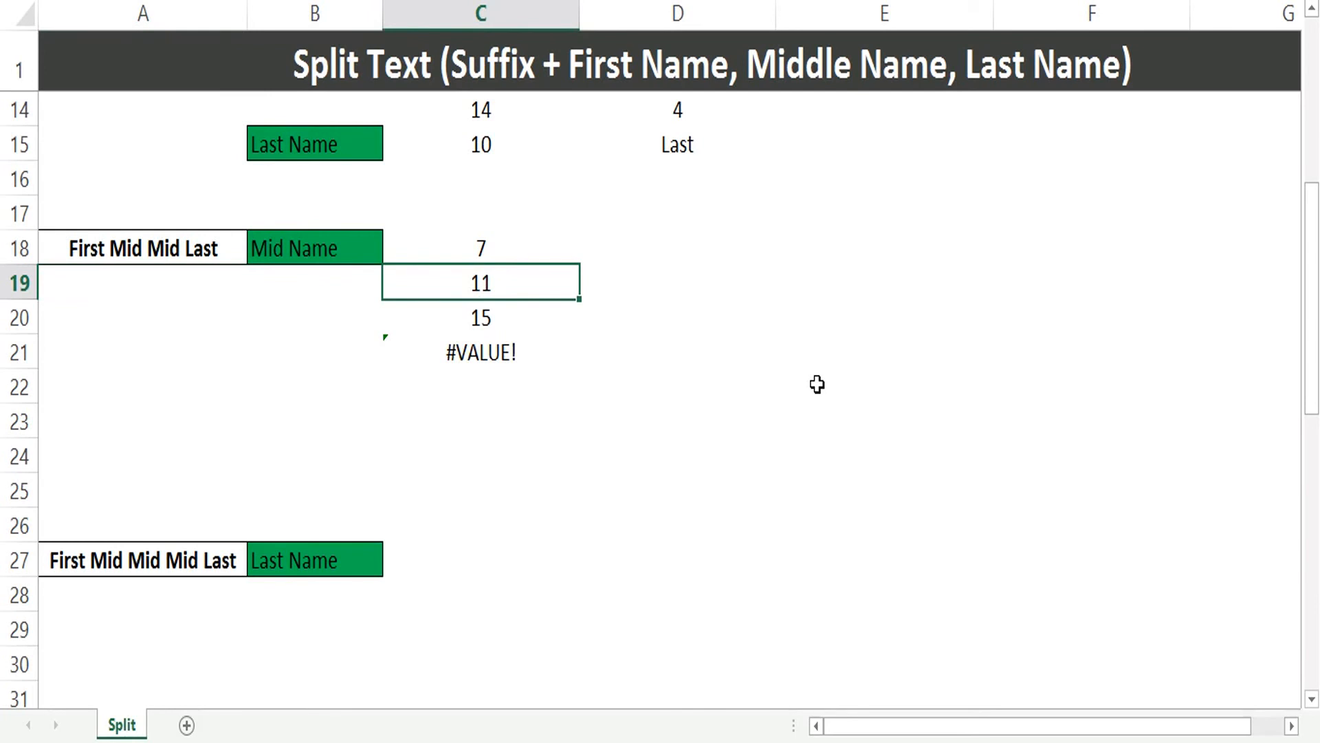
key("ctrl+shift+Down")
key("Delete")
- Insert one more Mid in A18 so the text reads First Mid Mid Mid Last
key("Up")
key("Left")
key("Left")
key("F2")
key("ctrl+Left")
key("ctrl+Left")
key("Right")
key("Right")
key("Right")
type("Mid")
key("Return")
- Enter =LEN(A18) in D18 to count all characters of the full name
key("Up")
key("Up")
key("Right")
key("Right")
key("Down")
key("Right")
type("=len")
key("Tab")
key("Left")
key("Left")
key("Left")
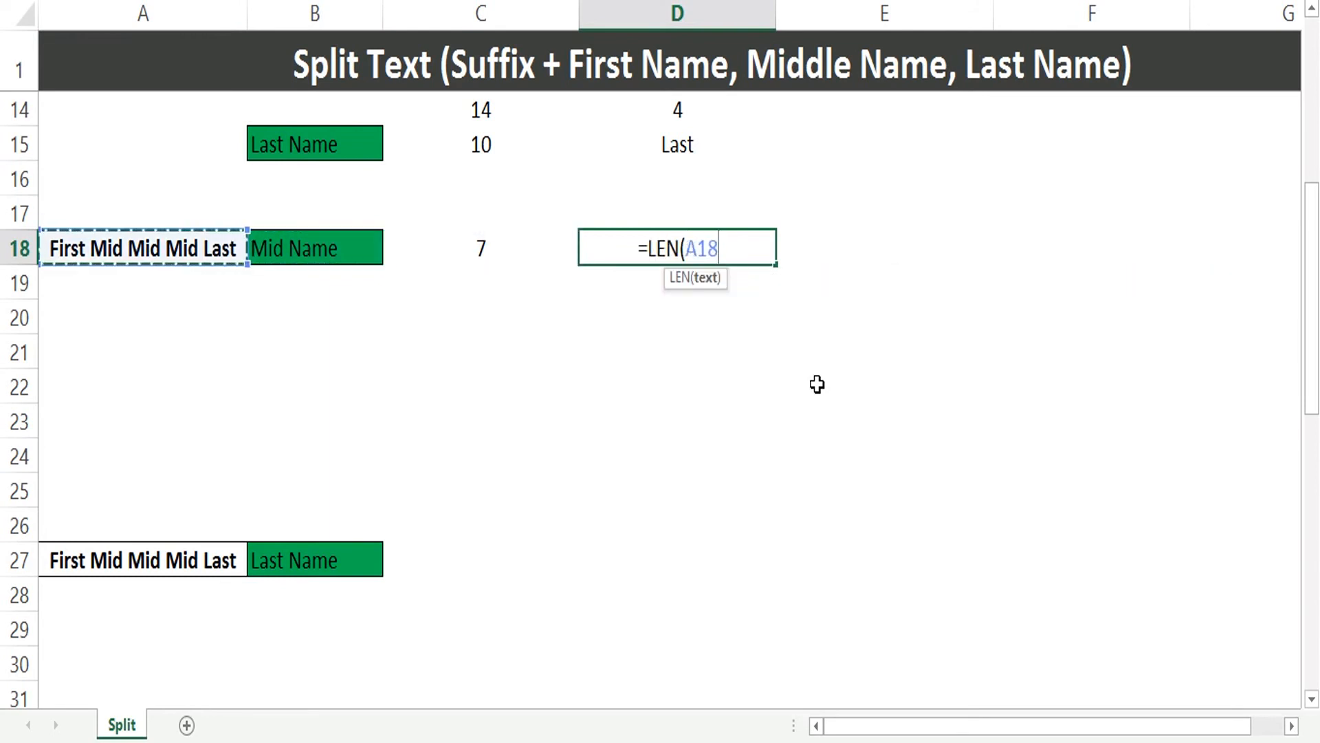
key("Return")
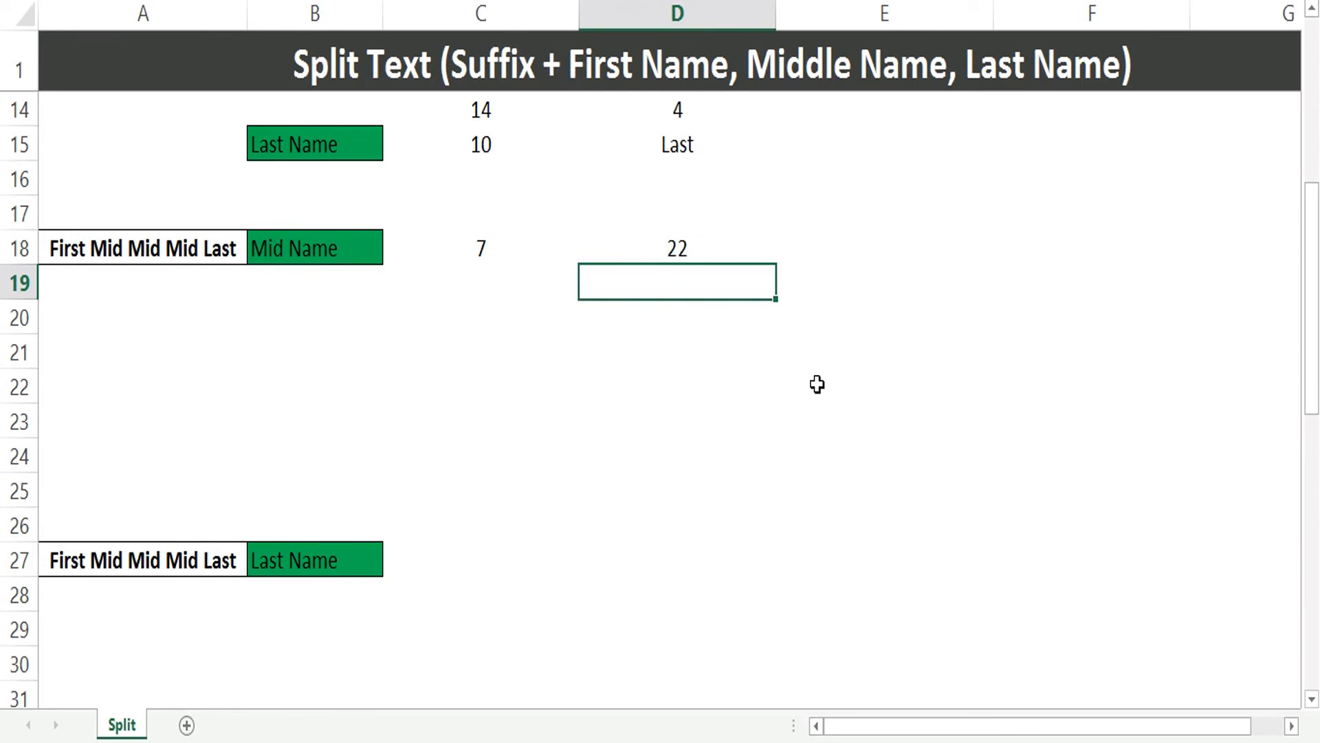
- Enter =SUBSTITUTE(A18," ","") in D19 to strip all spaces from the full name
type("=SUBSTITUTE(")
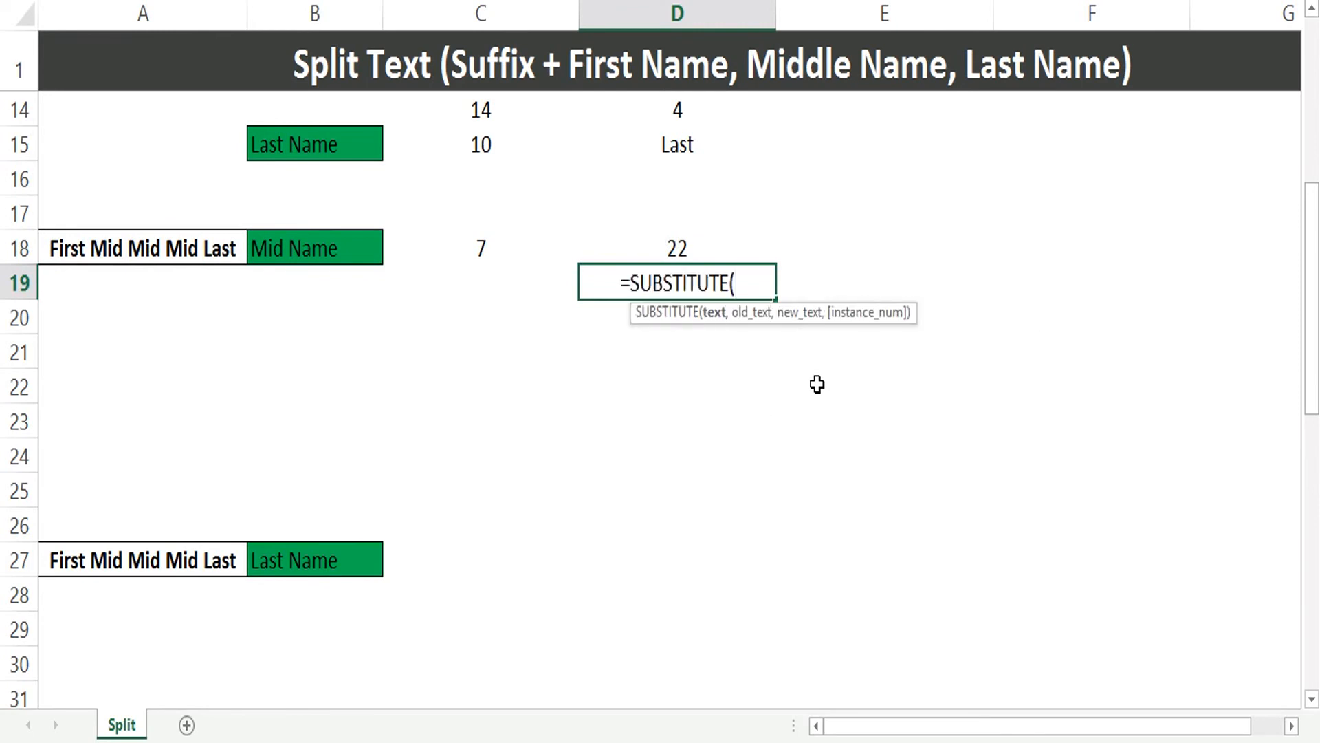
key("Left")
key("Left")
key("Up")
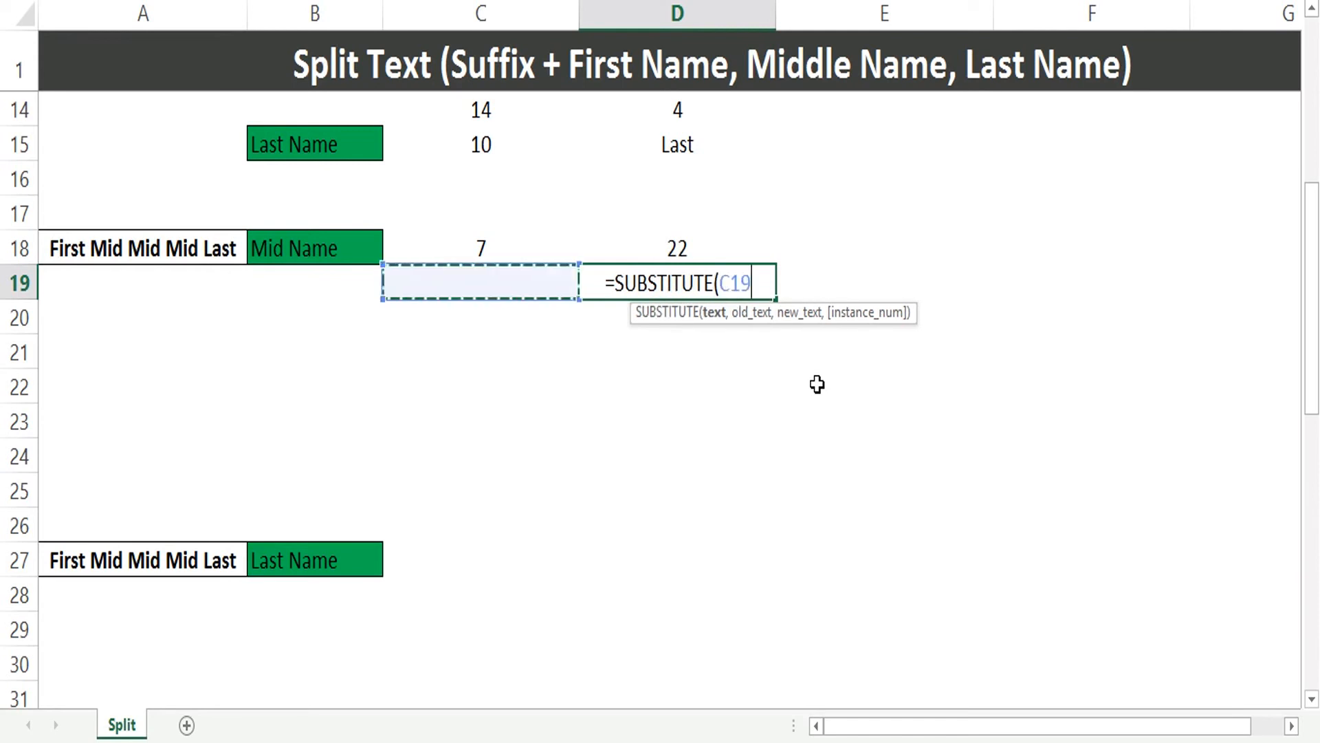
type(",\"")
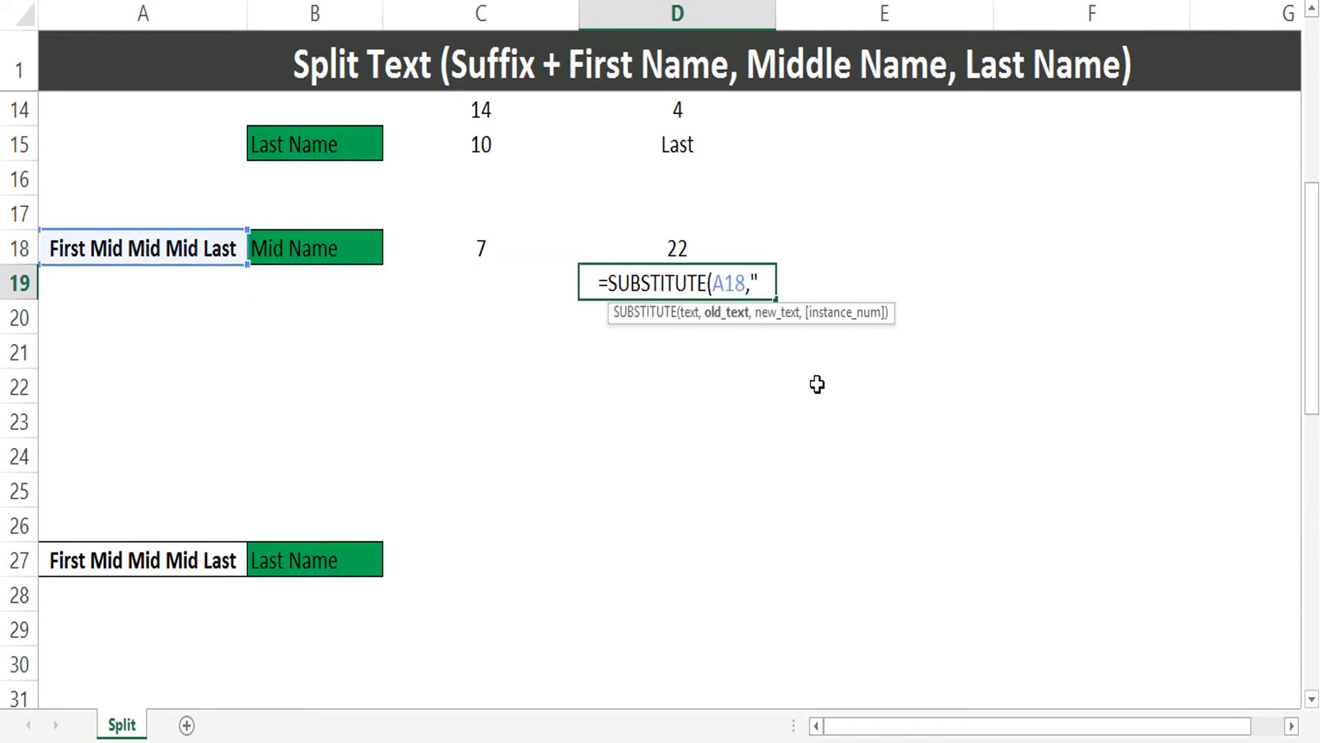
type(" \",\"\")")
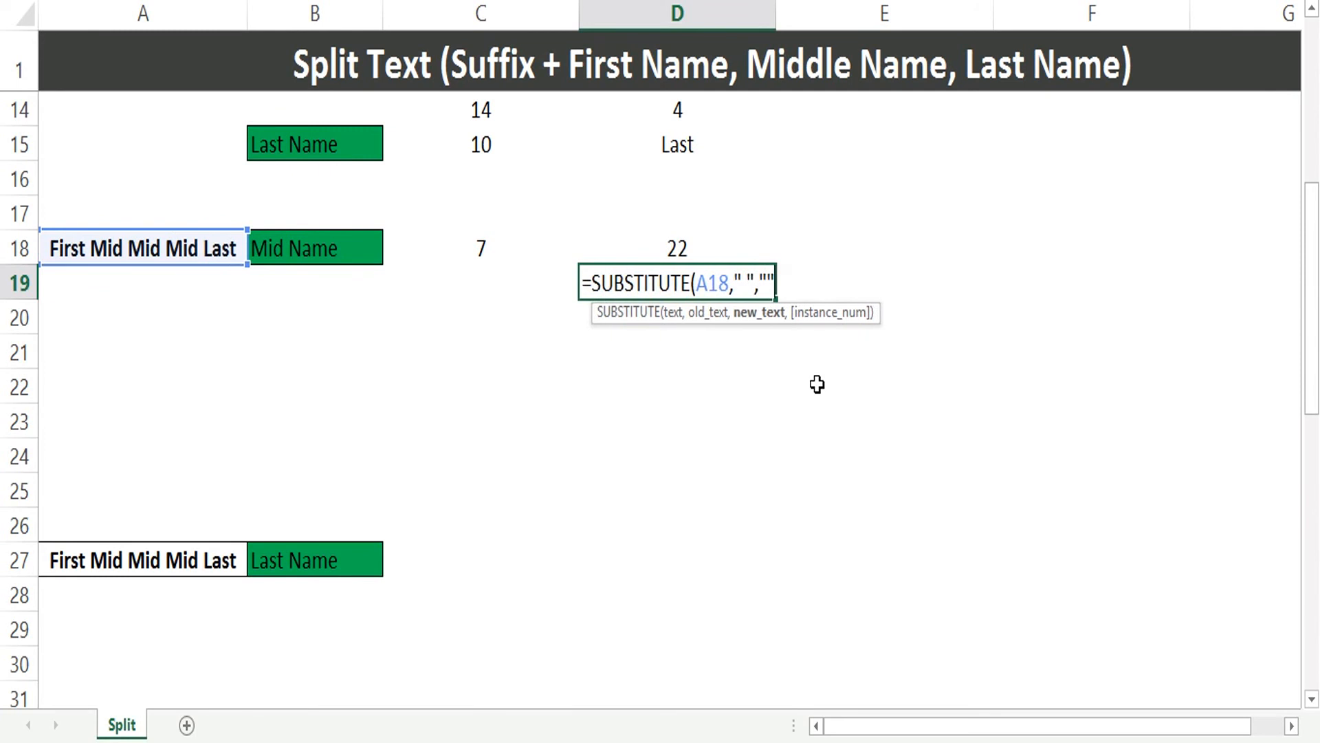
key("Return")
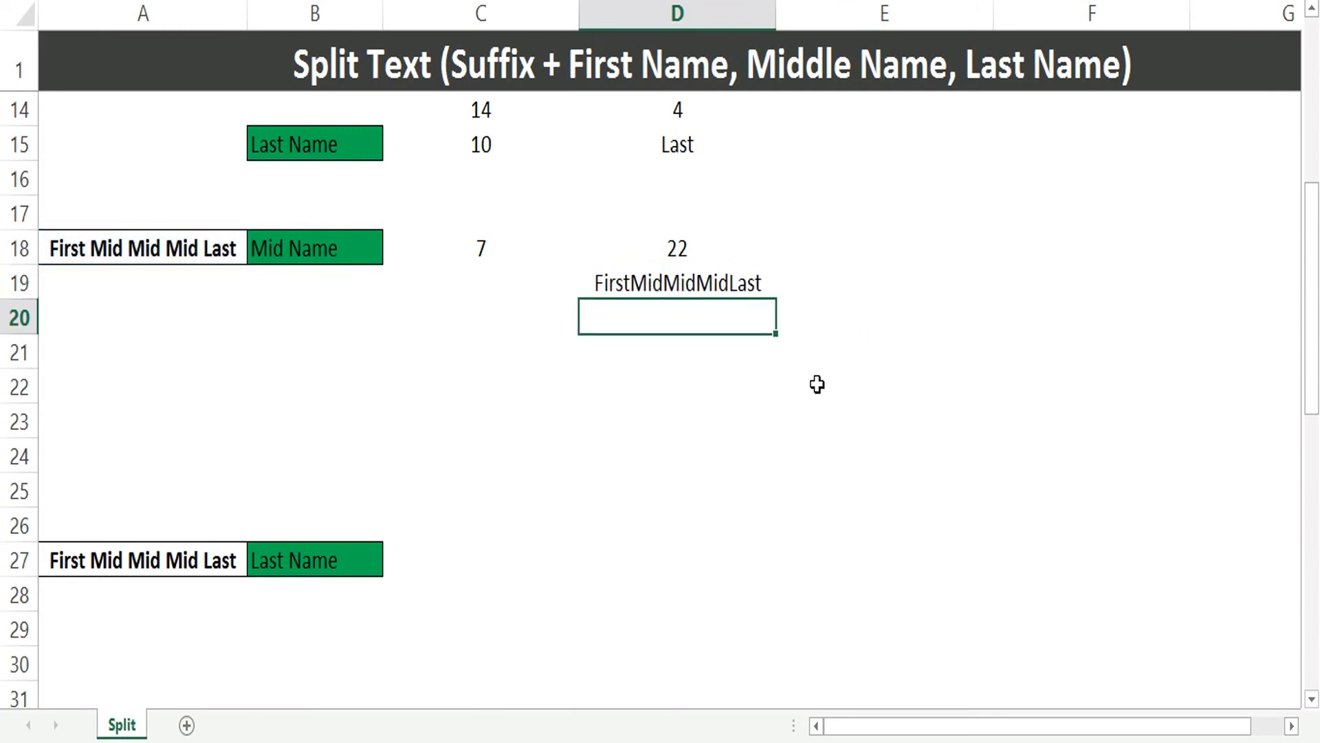
- Wrap D19's SUBSTITUTE formula in LEN to count the characters without spaces
key("Up")
key("F2")
key("Home")
key("Right")
type("LEN(")
key("End")
type(")")
key("Return")
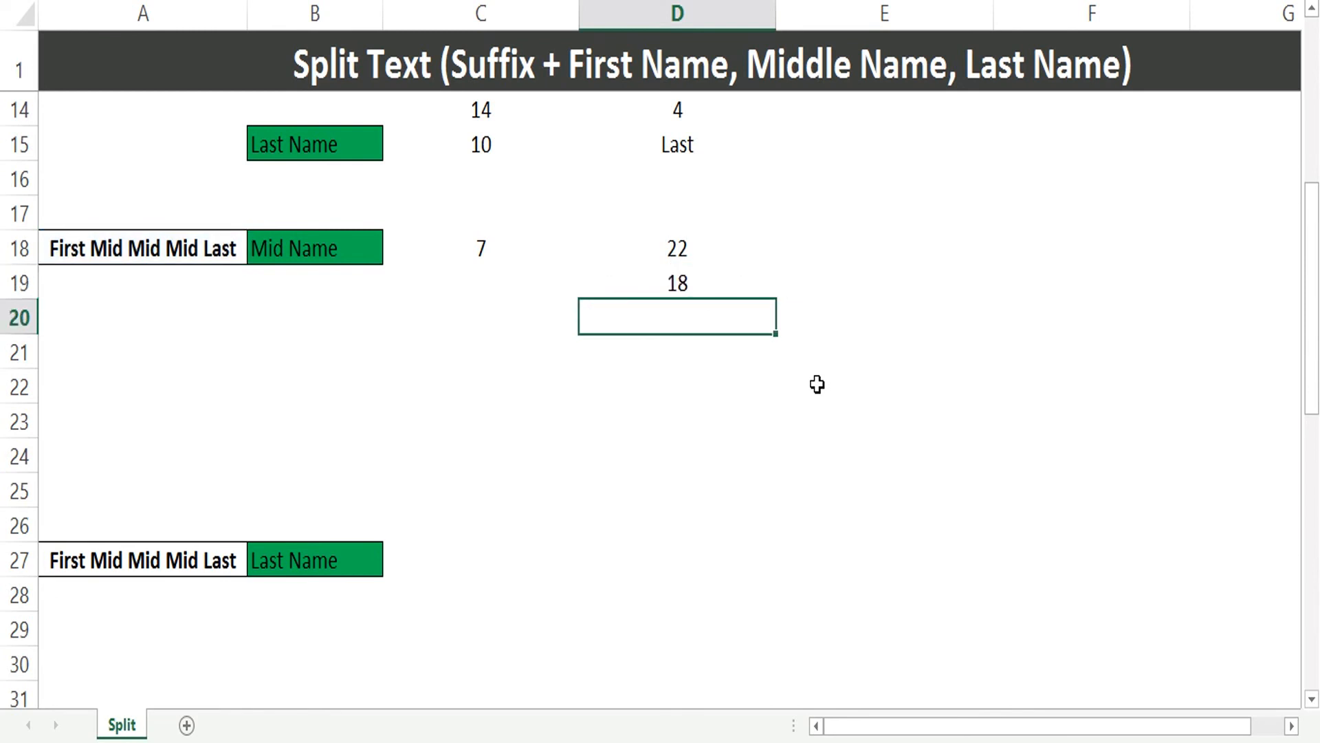
- Enter =D18-D19 in D20 to calculate the number of spaces in the full name
type("=")
key("Up")
key("Up")
type("-")
key("Up")
key("Return")
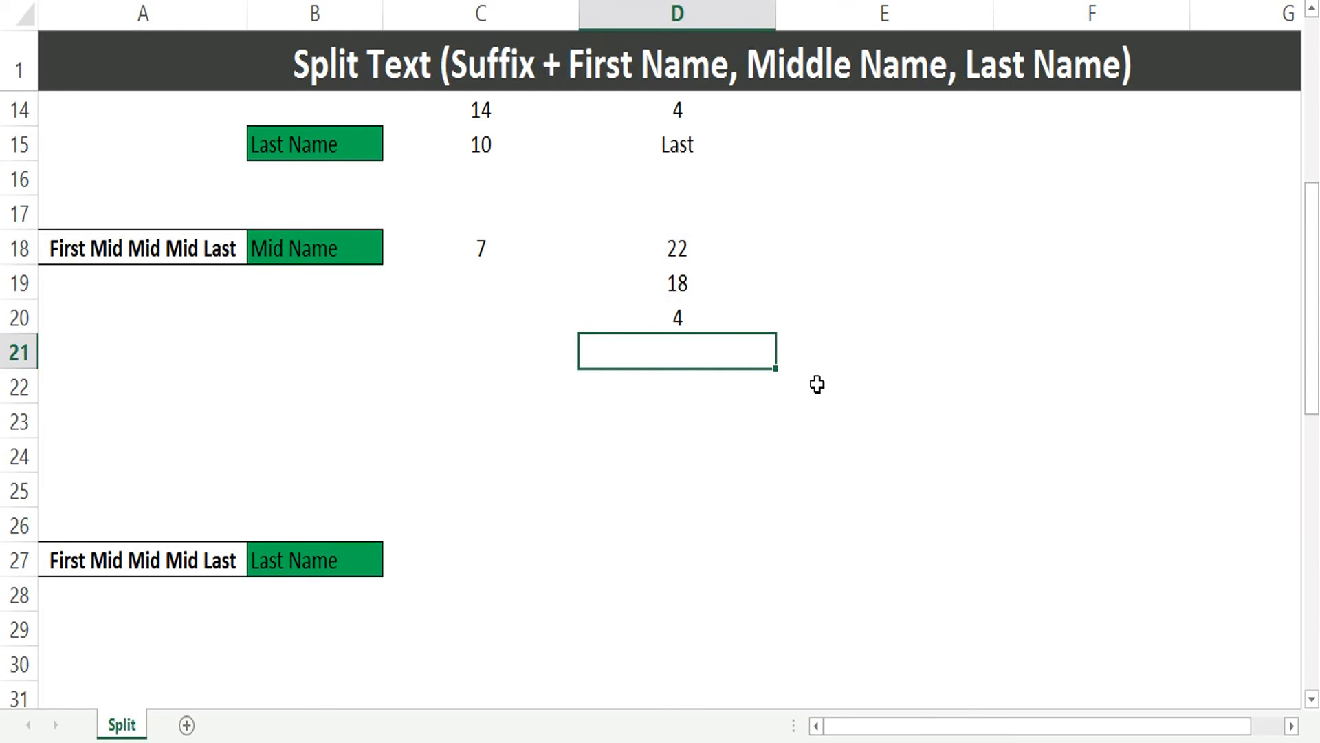
key("Left")
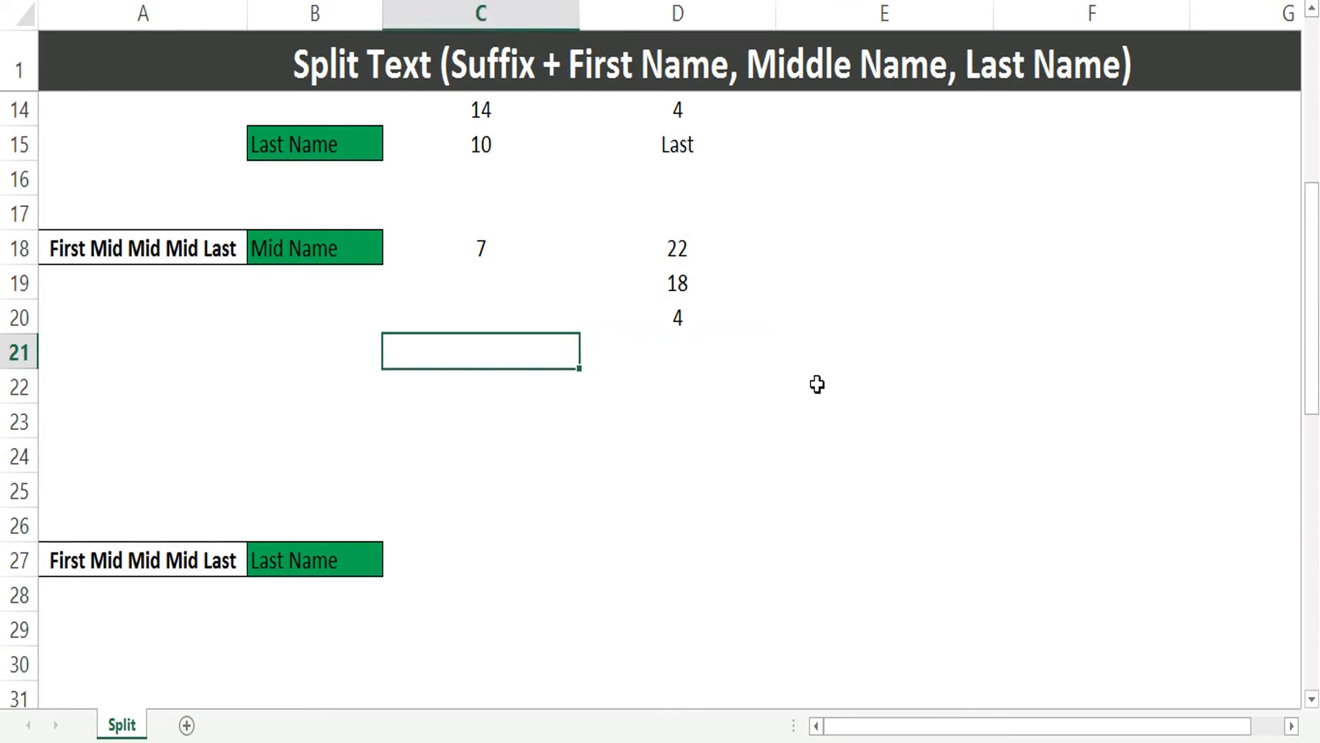
- Try adding an extra Mid before Last in A18's full name to test the space count, and undo it
key("Left")
key("Left")
key("Up")
key("Up")
key("Up")
key("Left")
key("Left")
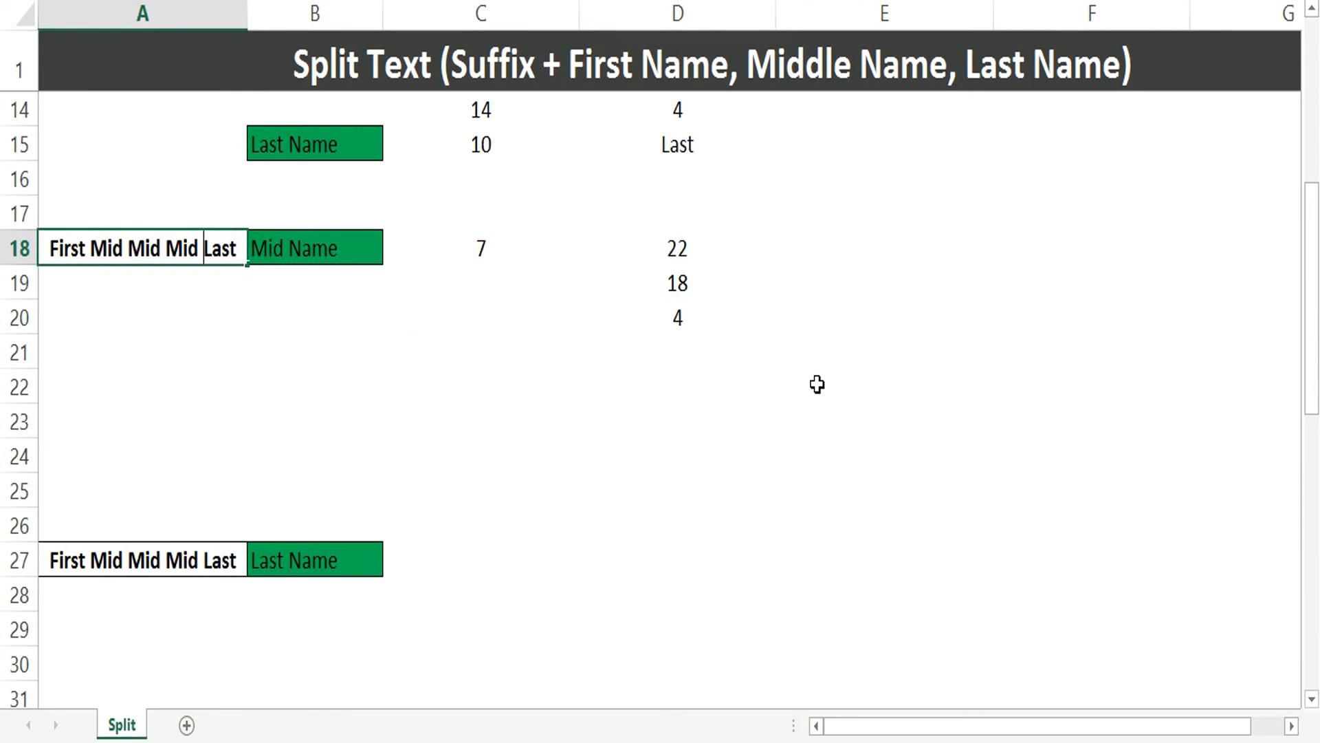
type("Mid")
key("Return")
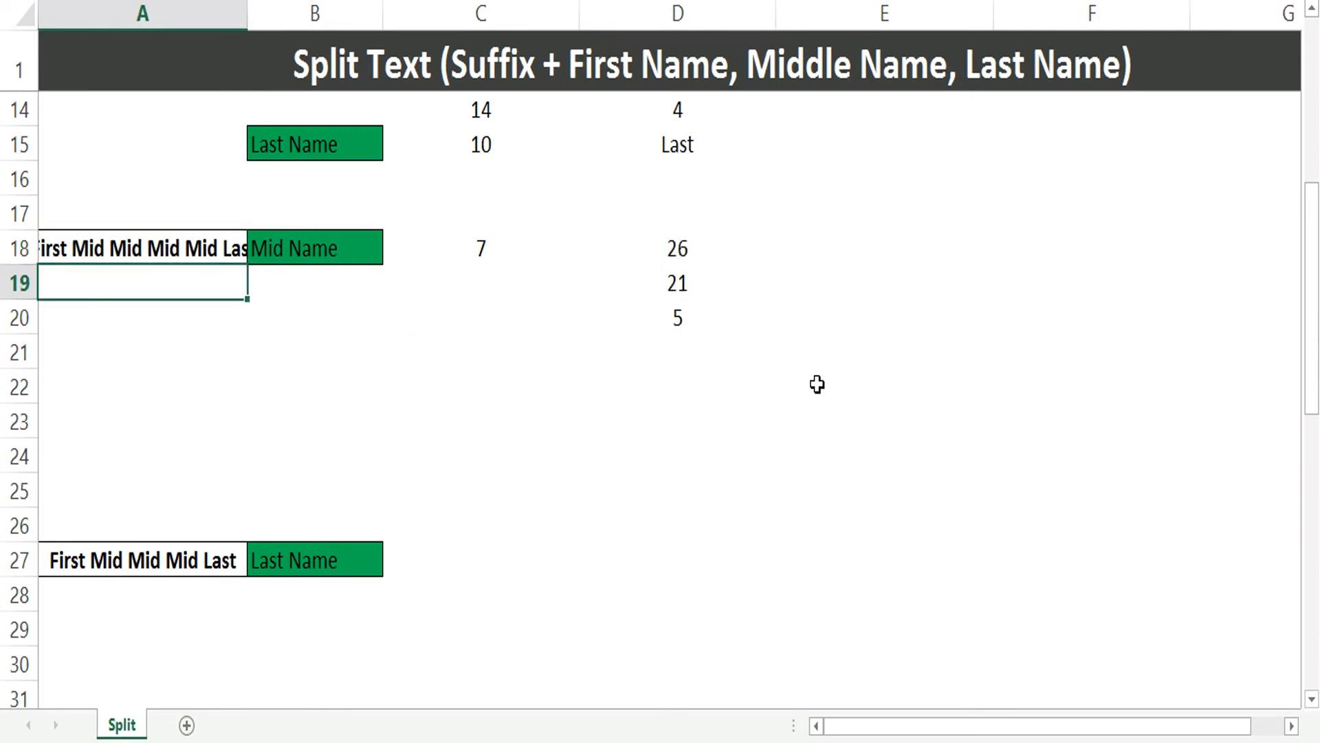
key("ctrl+z")
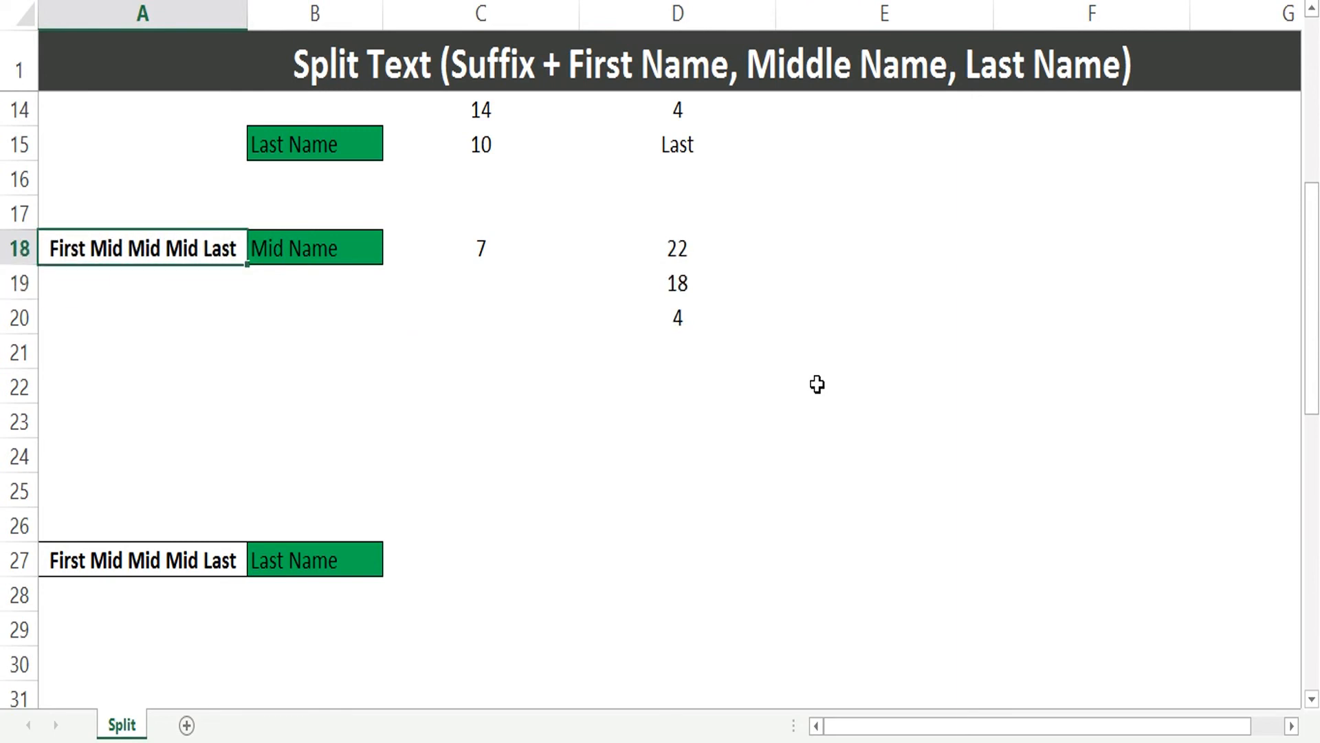
- Enter =SUBSTITUTE(A18," ","@",D20) in D21 to replace only the last space of the full name with @
key("Right")
key("Right")
key("Down")
key("Right")
key("Right")
key("Left")
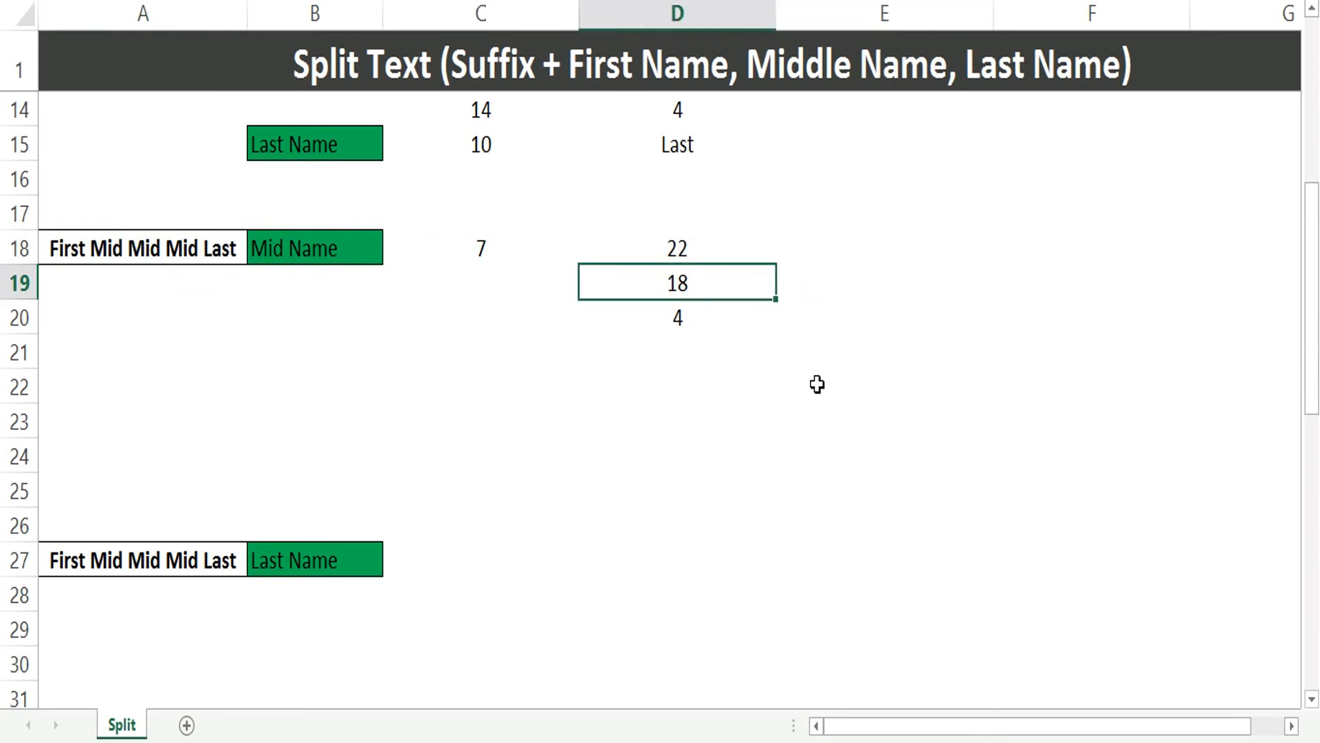
key("Down")
key("Down")
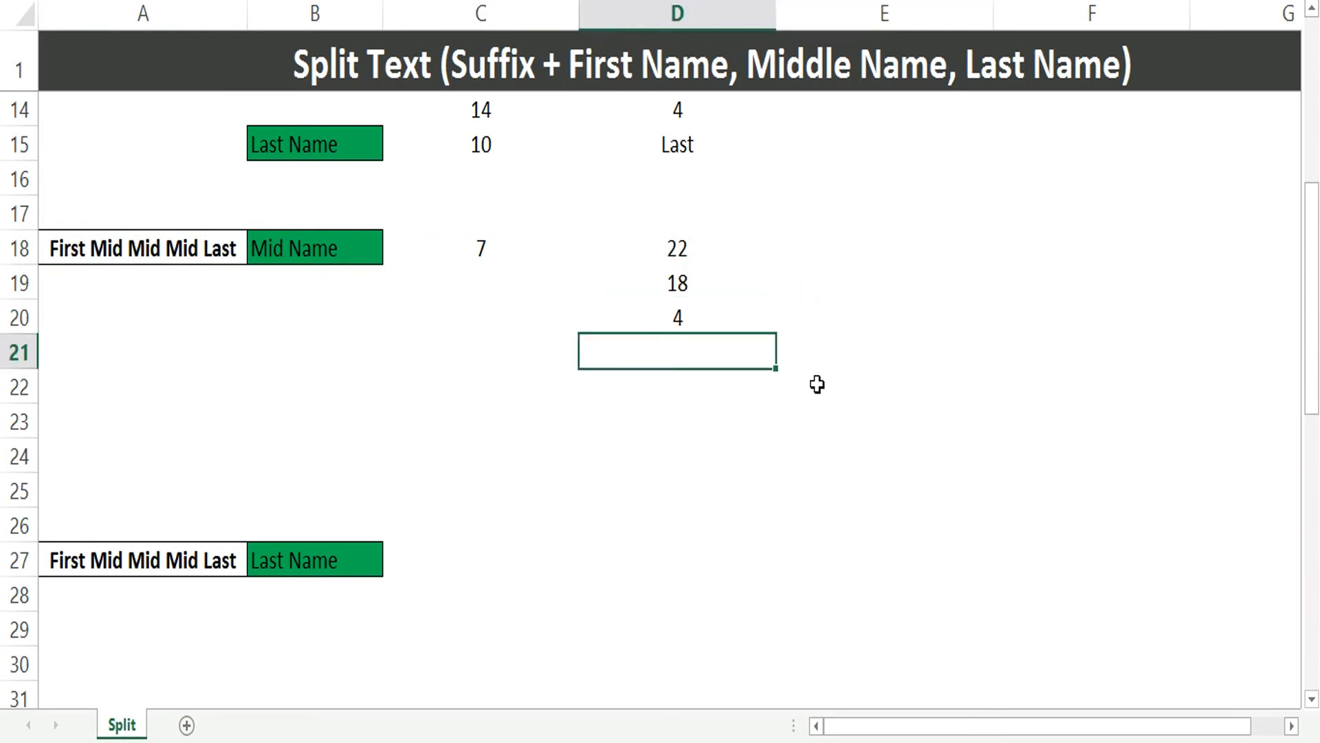
type("=SUBSTITUTE(")
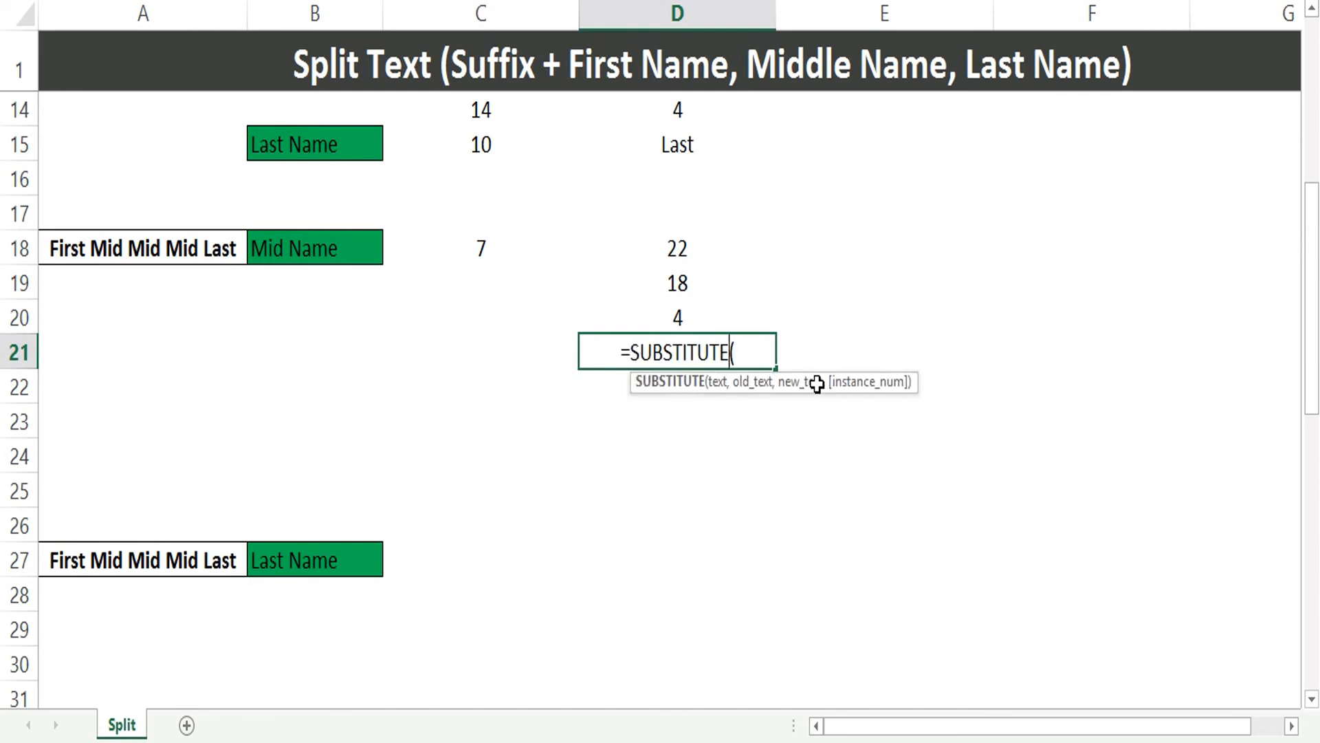
key("Left")
key("Left")
key("Left")
key("Up")
key("Up")
key("Up")
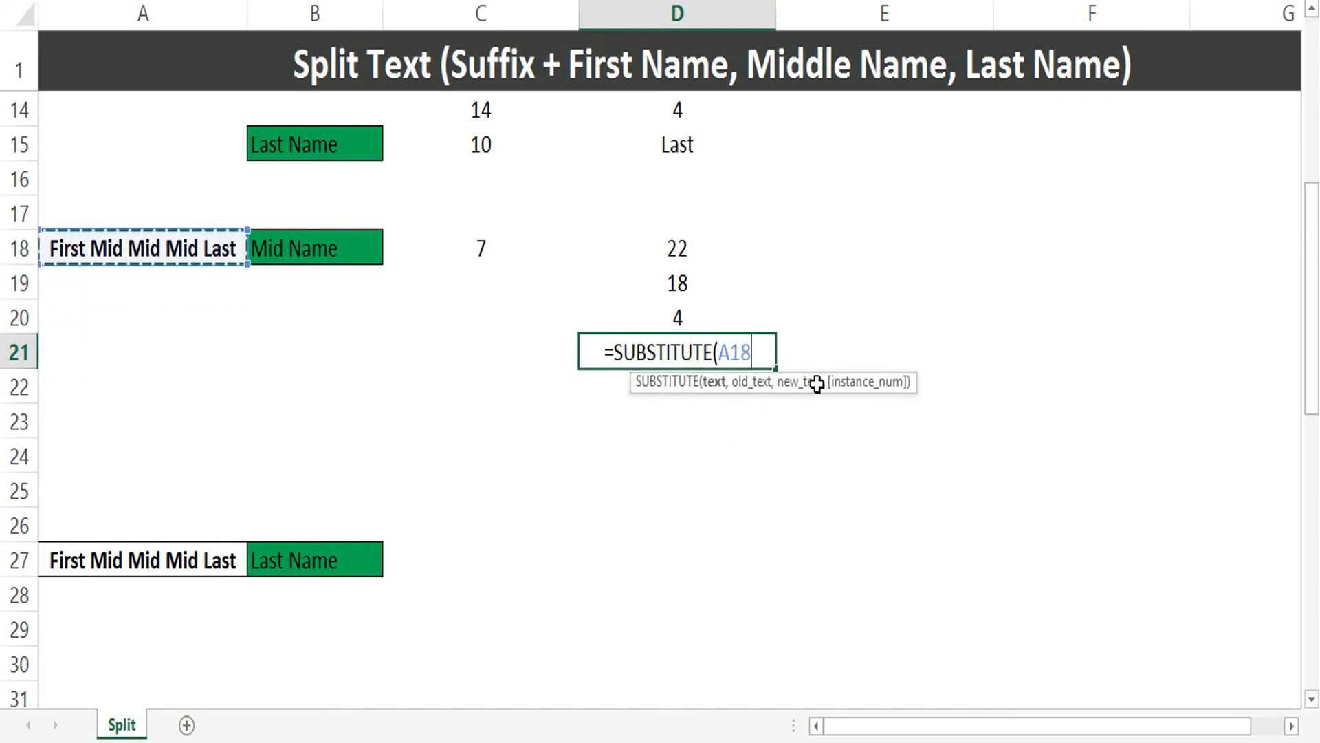
type(",\" \"")
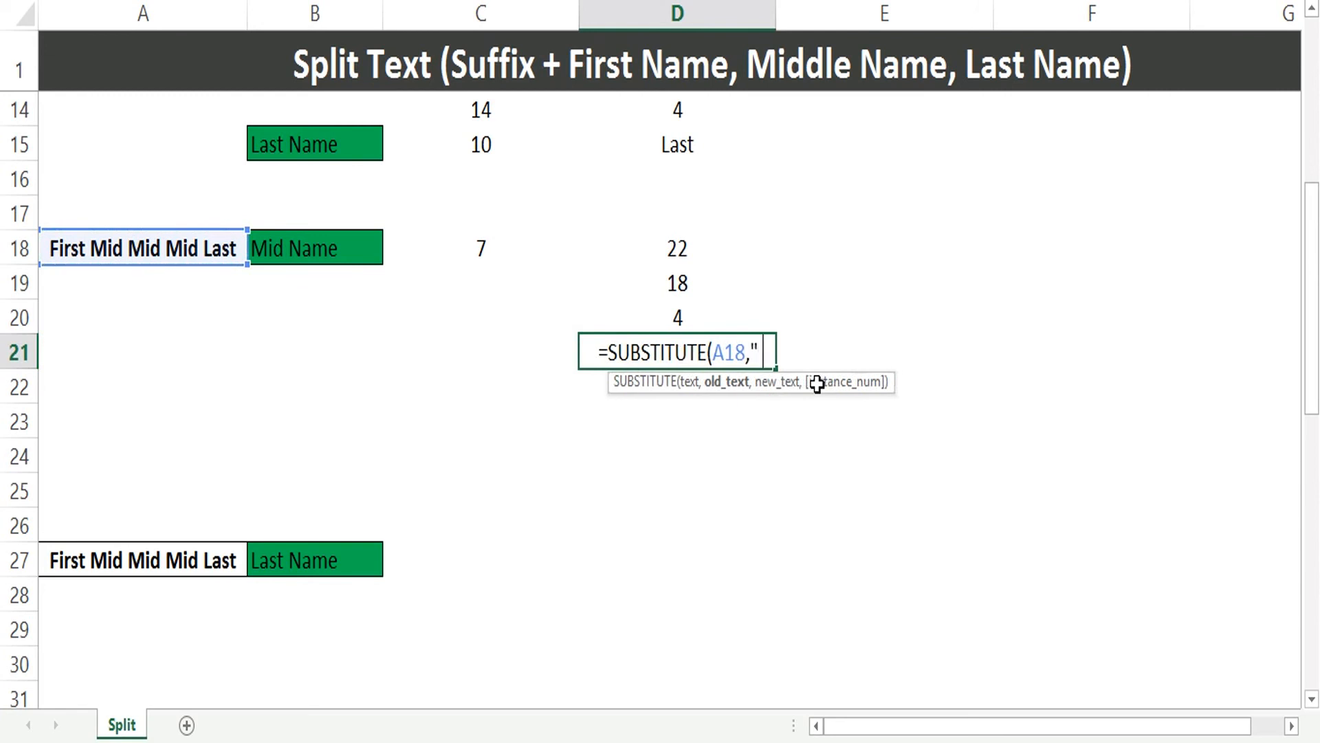
type(",")
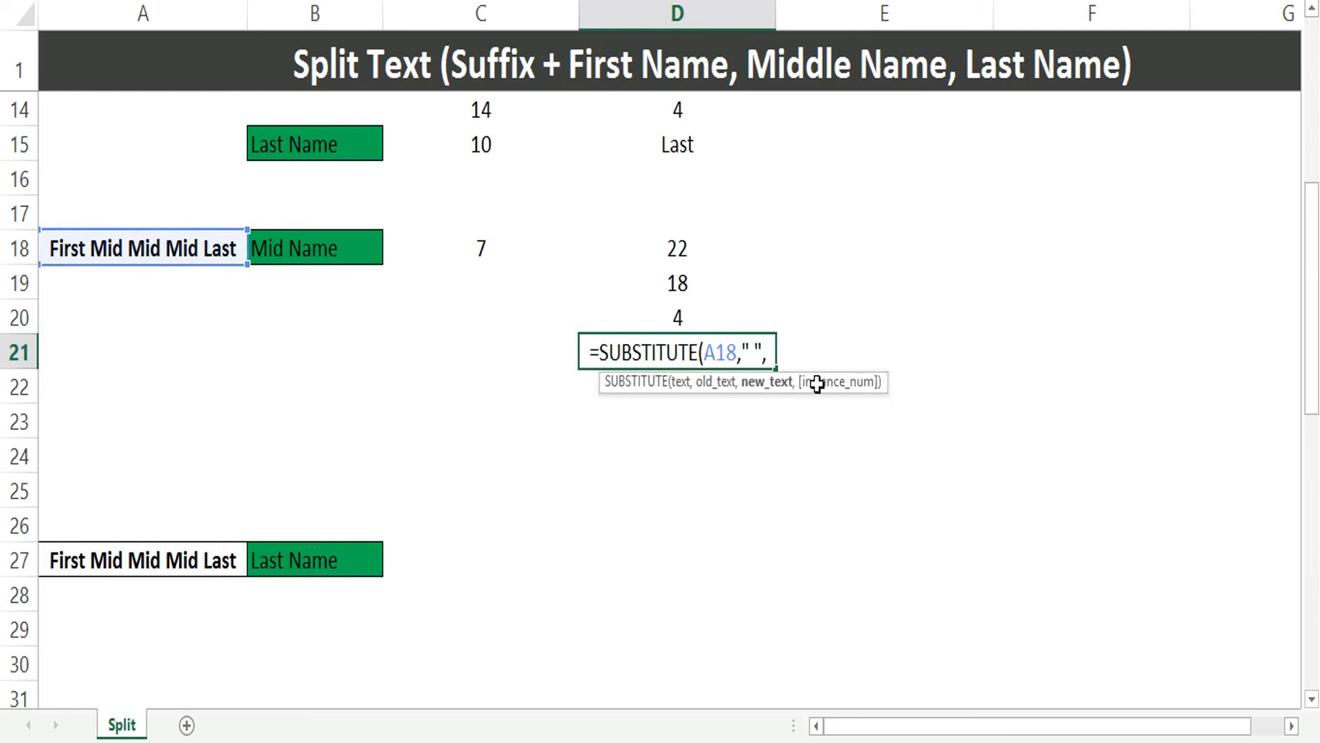
type("\"@\"")
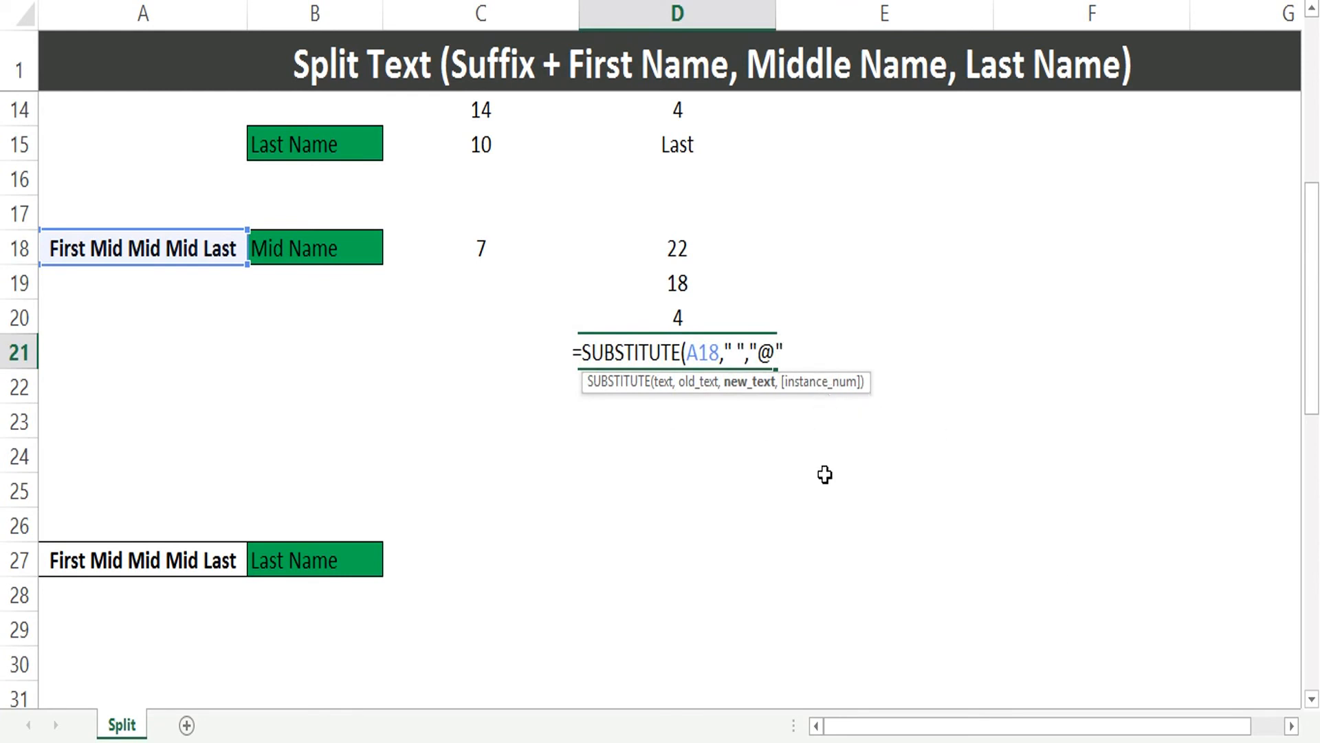
type(",")
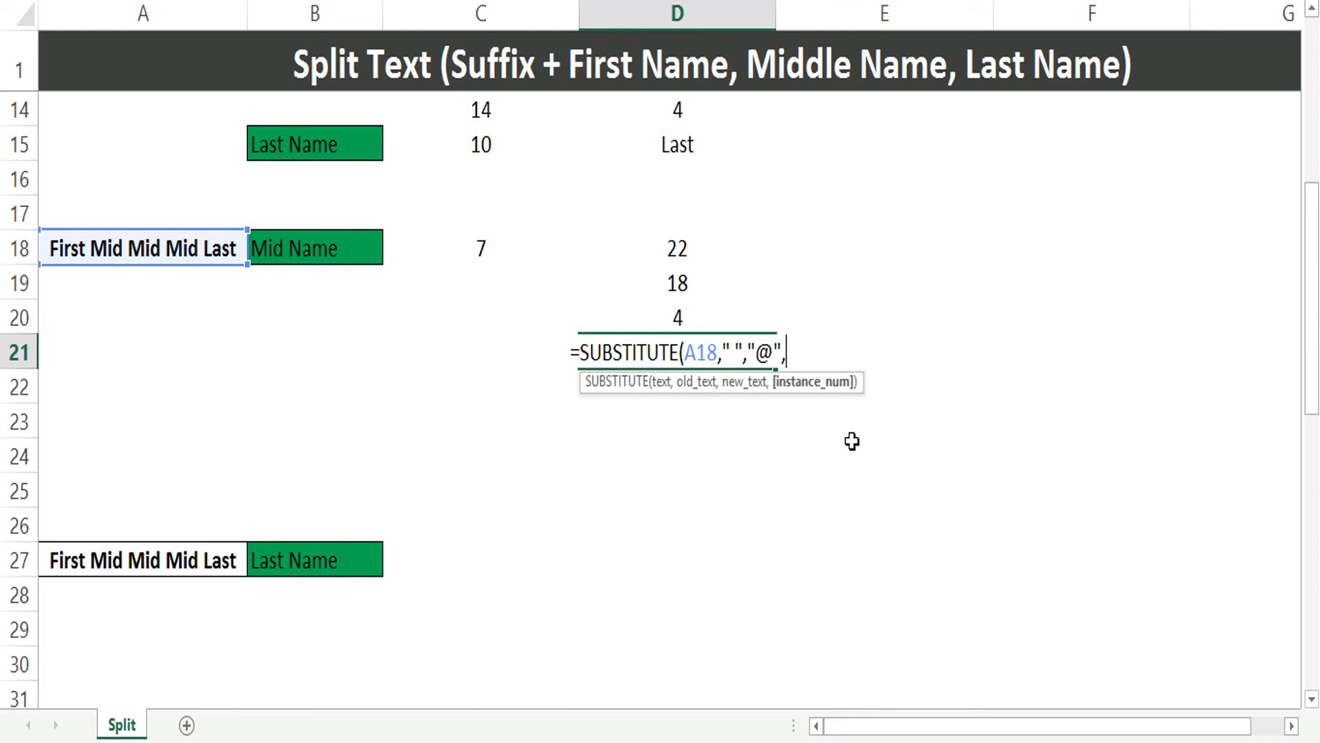
key("Up")
key("Return")
key("Up")
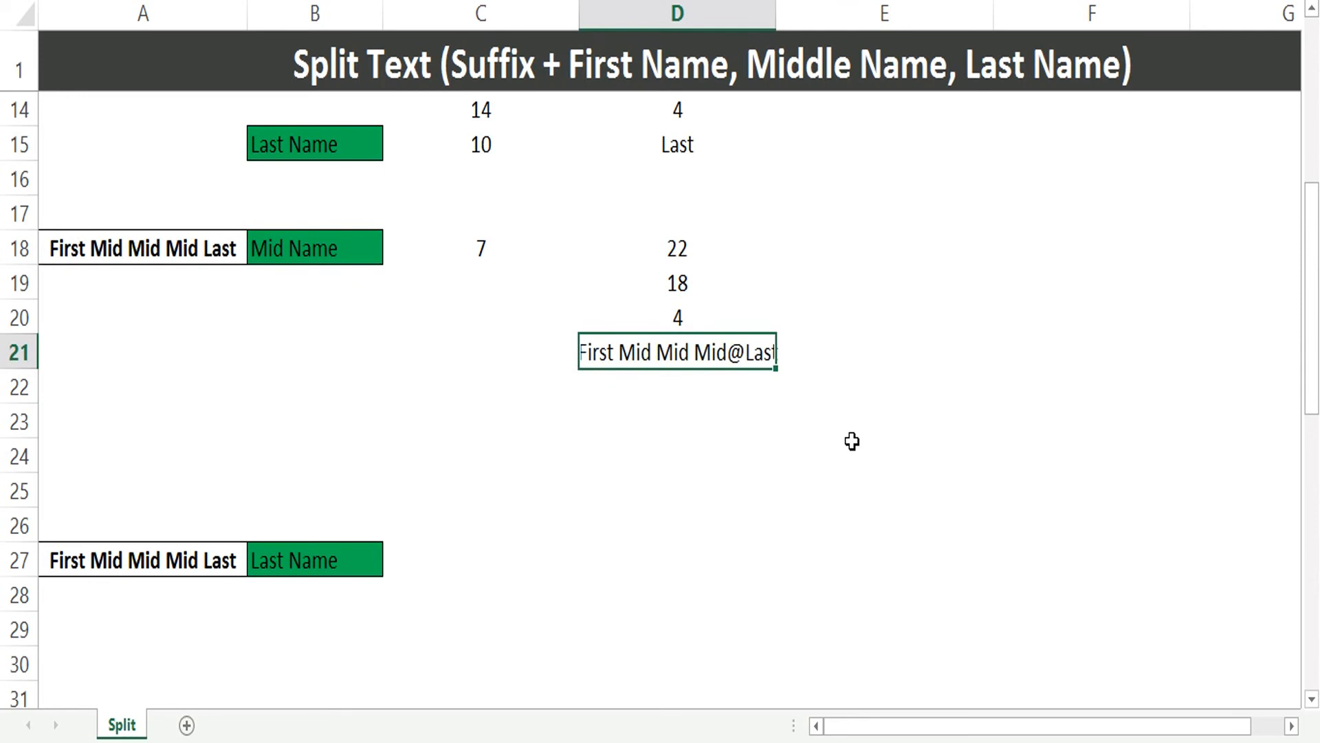
- Enter =FIND("@",D21) in D22 to locate the @ marker before the last name
key("Down")
type("=find")
key("Tab")
type("\"@\",")
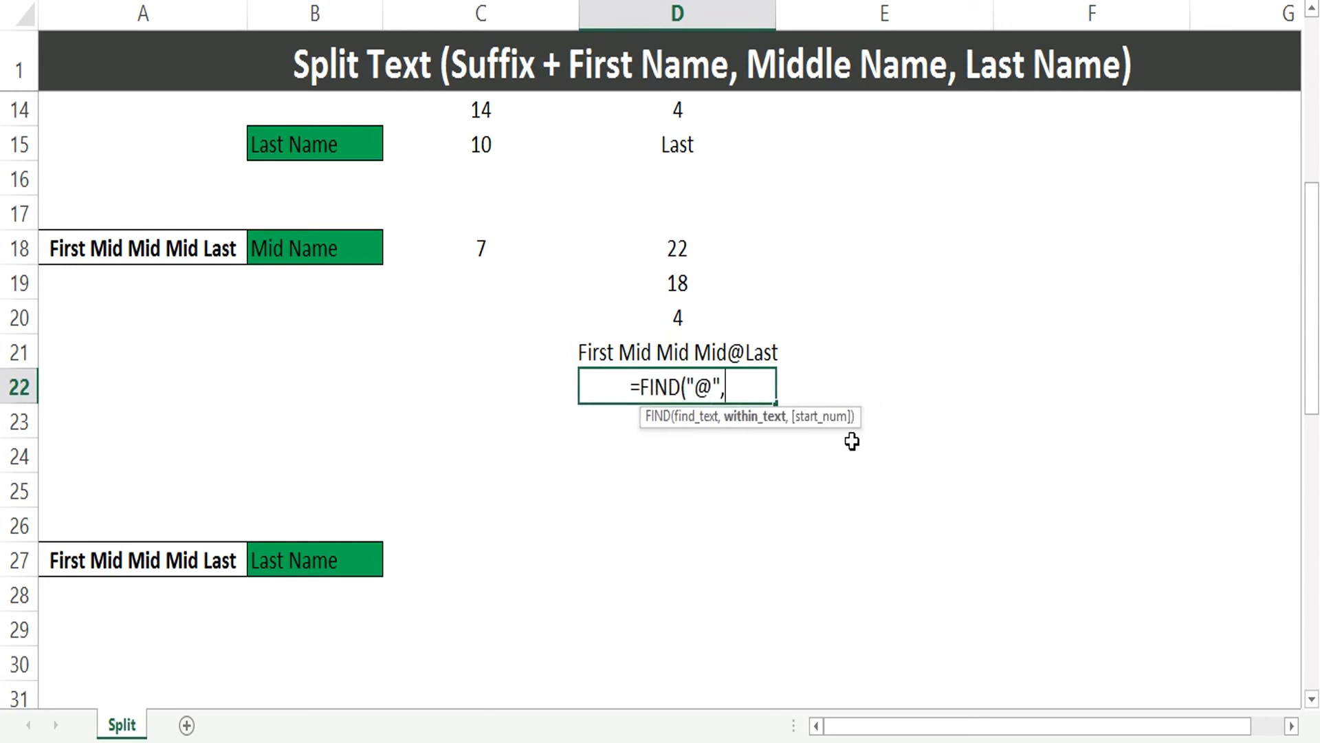
key("Up")
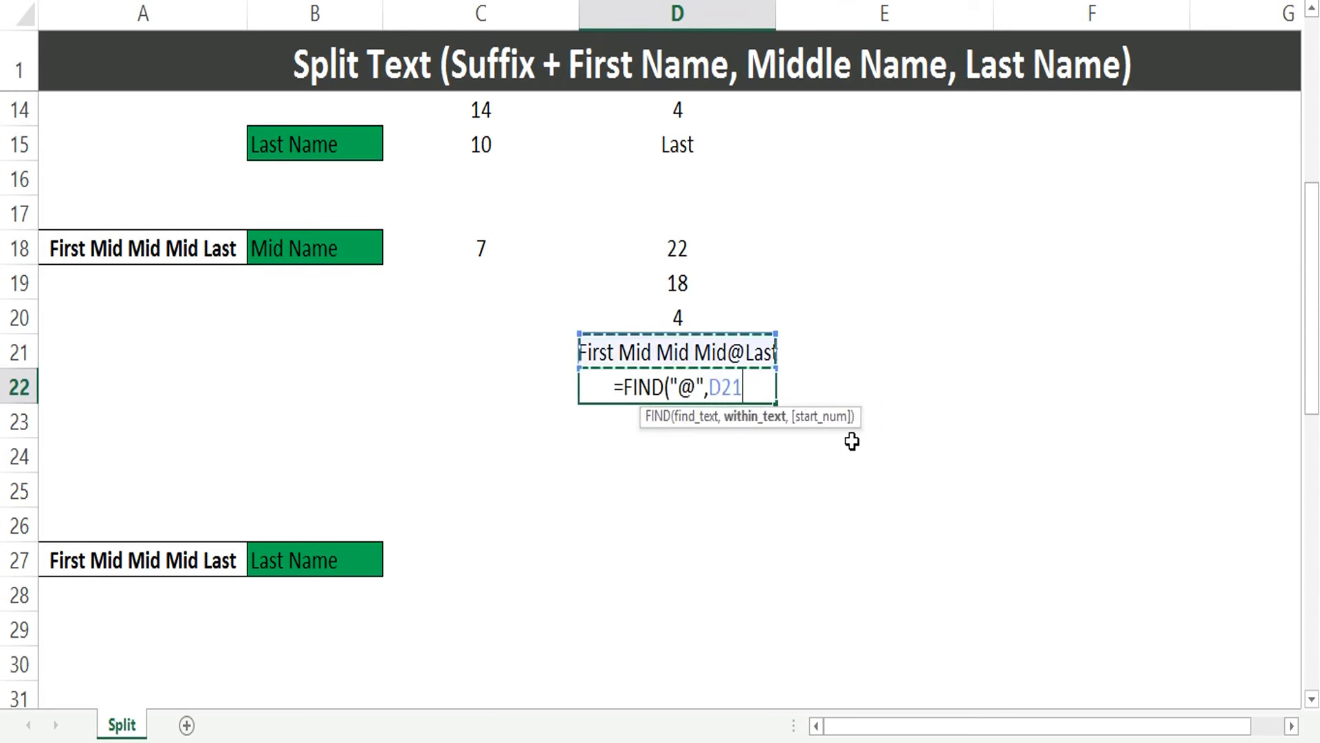
type(")")
key("Return")
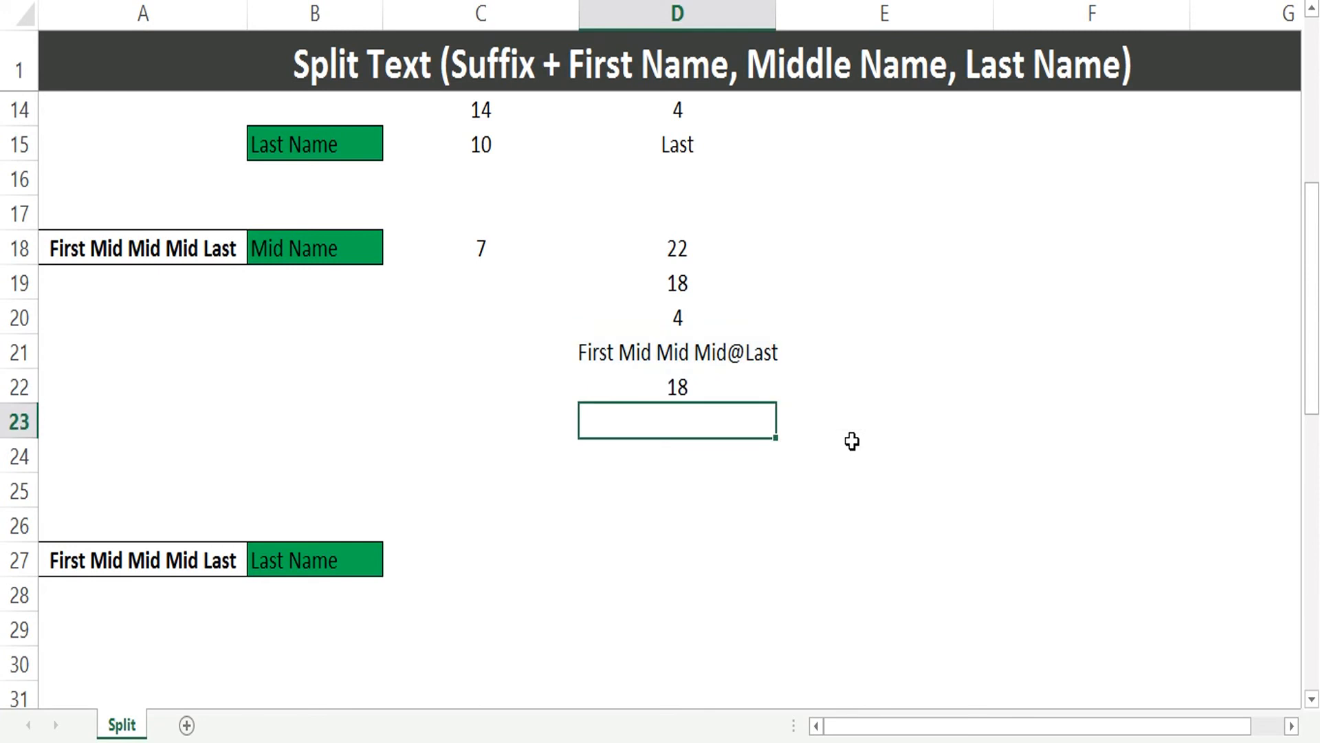
- Examine the first-name part of A18's full name to see which leading characters must be excluded from the middle-name length
key("Up")
key("Left")
key("Up")
key("Up")
key("Up")
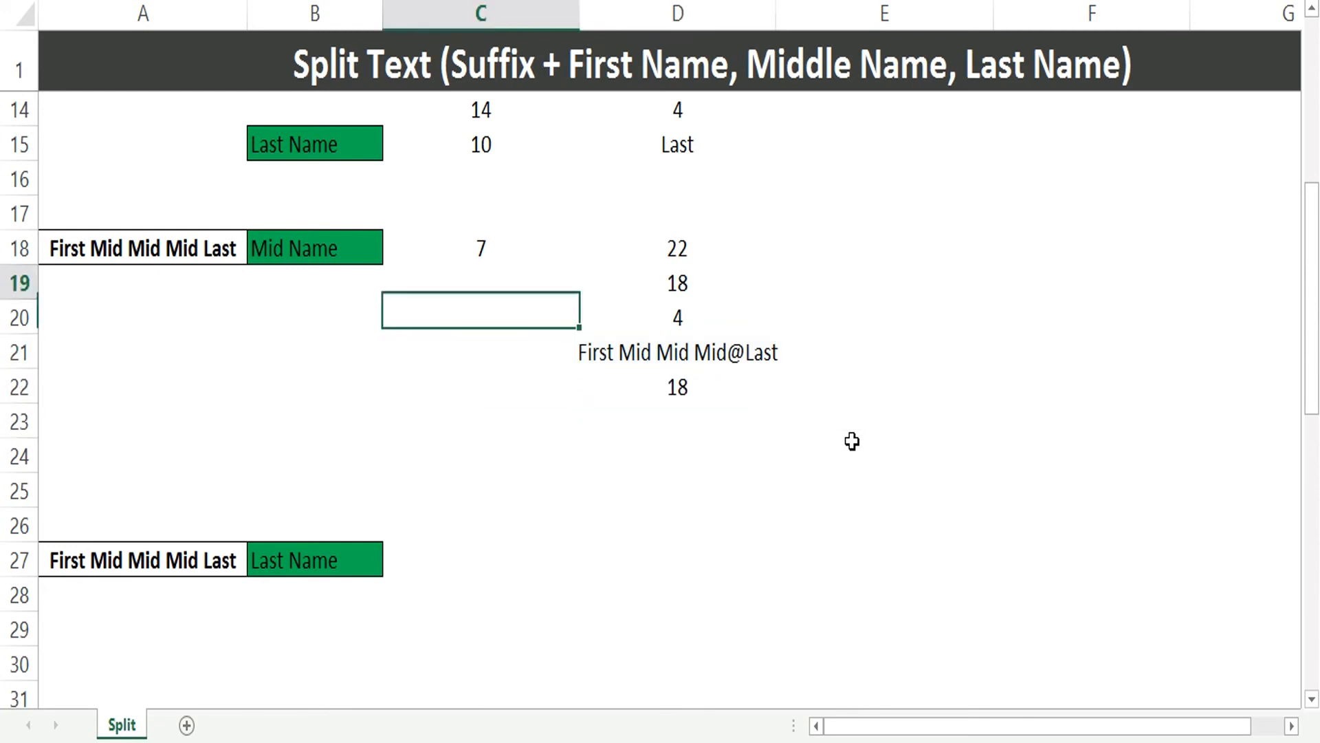
key("Up")
key("Down")
key("Down")
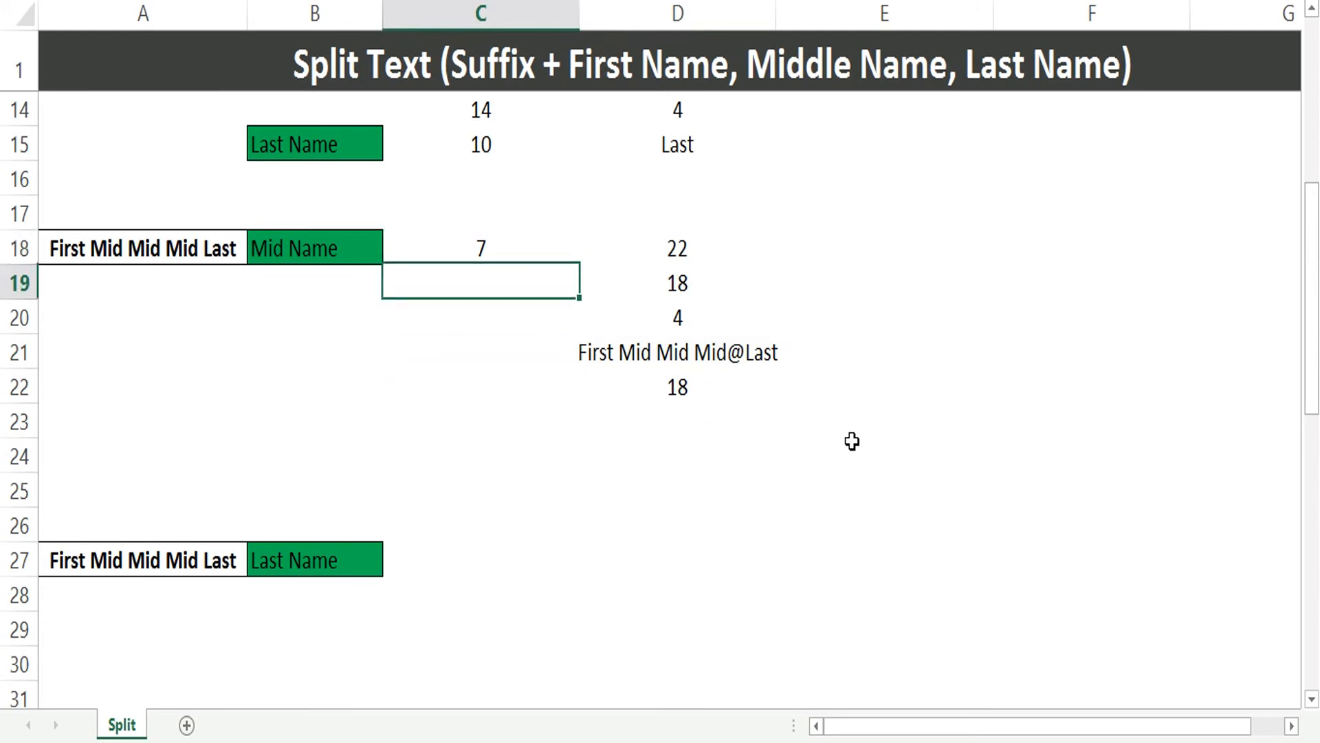
key("Up")
key("Left")
key("Up")
key("Left")
key("F2")
key("Home")
key("Right")
key("Right")
key("Right")
key("Right")
key("Right")
key("shift+Home")
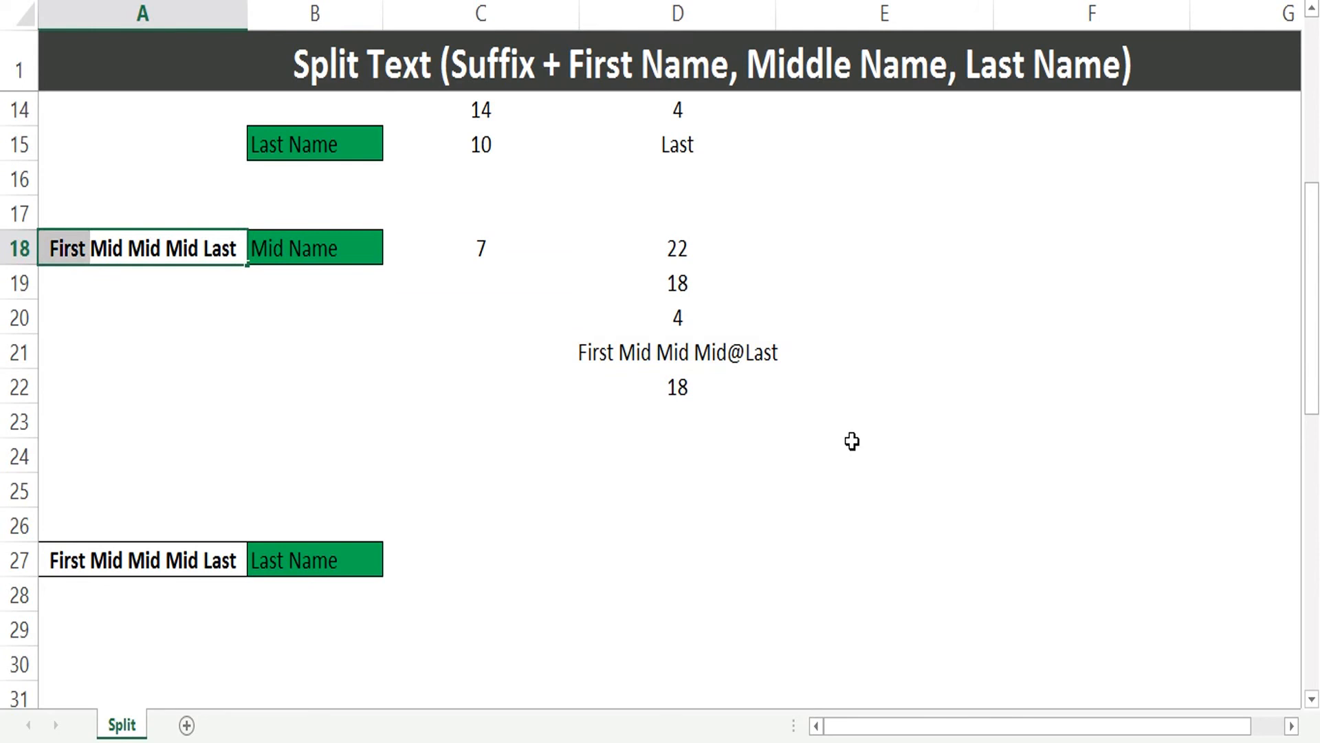
key("Escape")
key("Down")
key("Down")
key("Down")
key("Down")
key("Right")
key("Right")
key("Right")
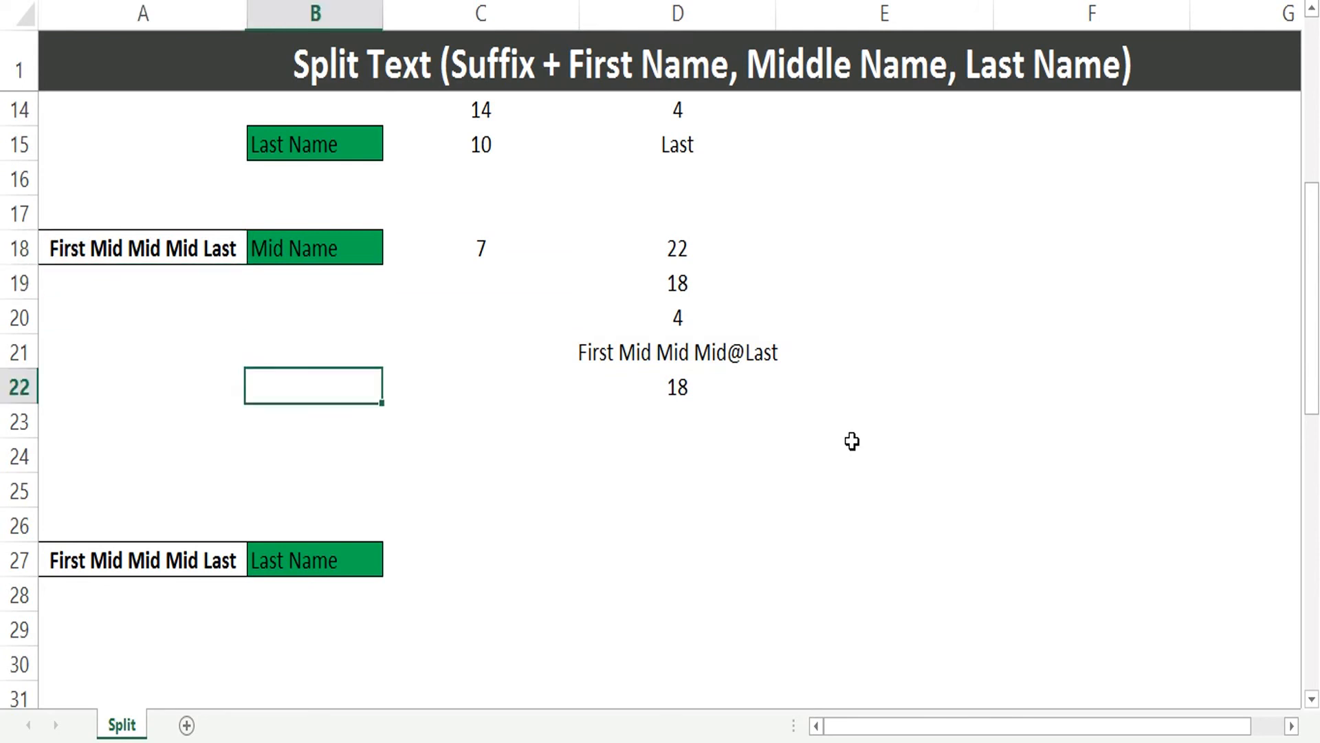
key("Left")
key("Left")
key("Left")
key("Up")
key("Up")
key("Up")
key("Up")
key("F2")
key("Home")
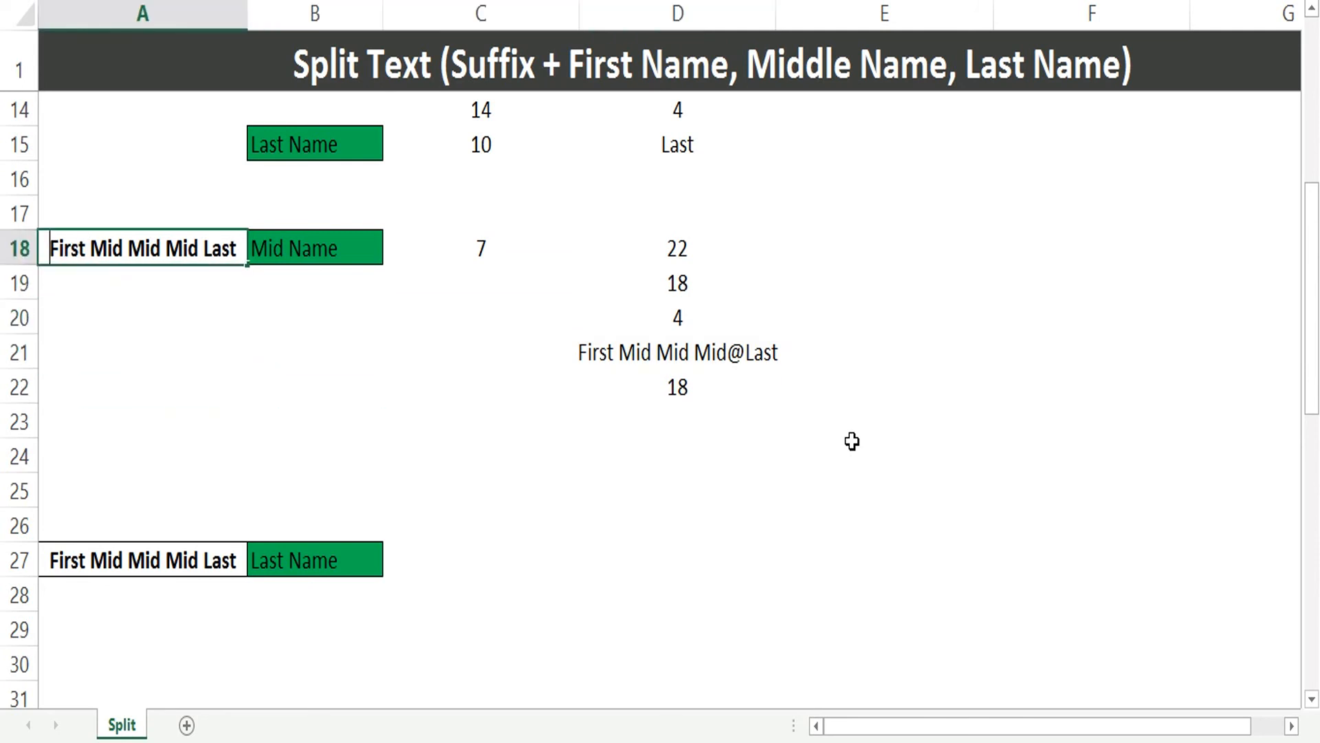
key("shift+Right")
key("shift+Right")
key("shift+Right")
key("shift+Right")
key("shift+Right")
key("Down")
key("Down")
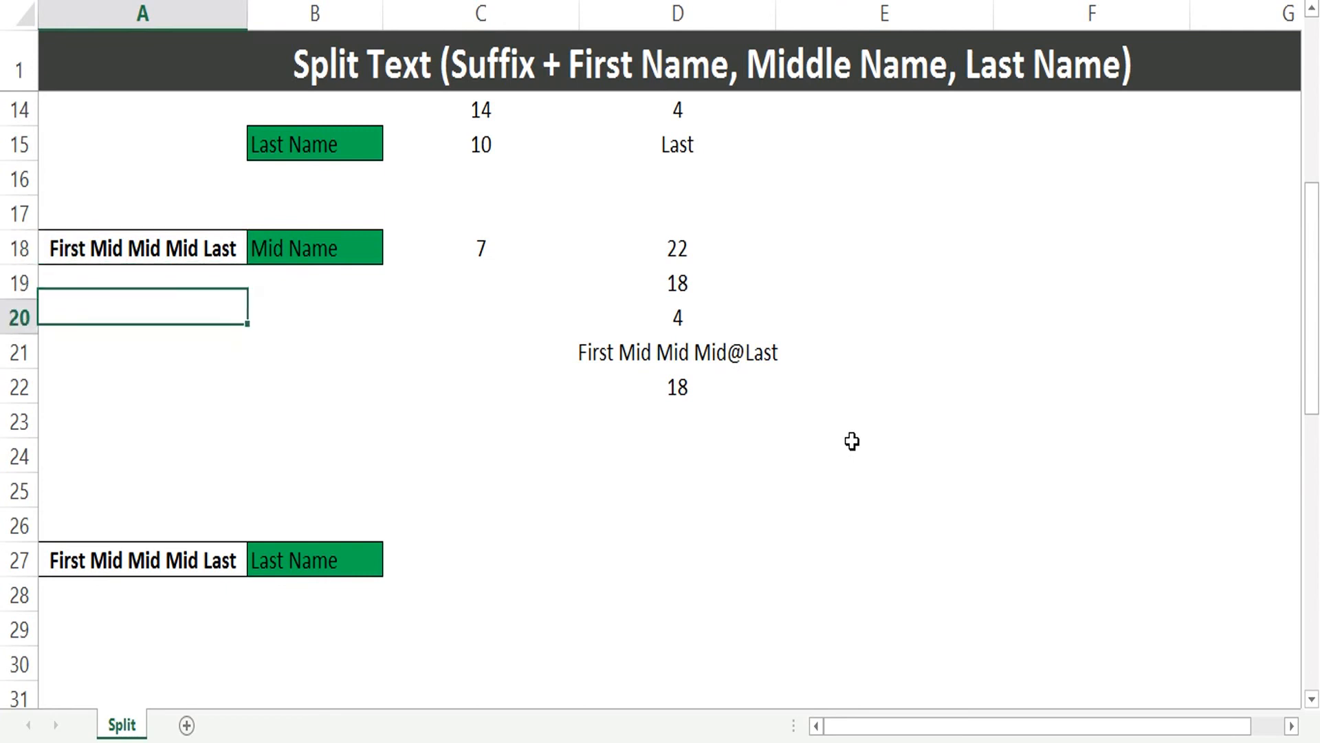
- Enter =FIND(" ",A18) in D23 to locate the first space in the full name
key("Right")
key("Right")
key("Right")
key("Down")
key("Down")
key("Down")
type("=find")
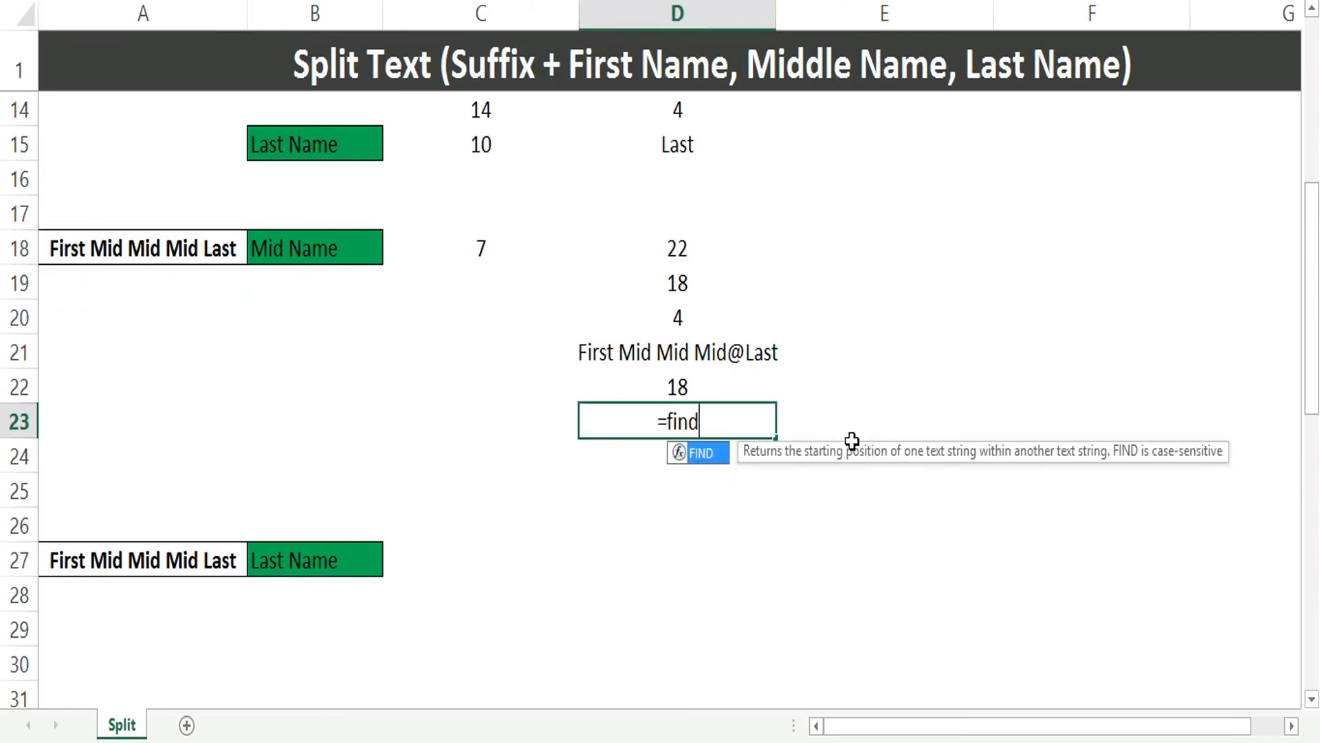
key("Tab")
type("\" \",")
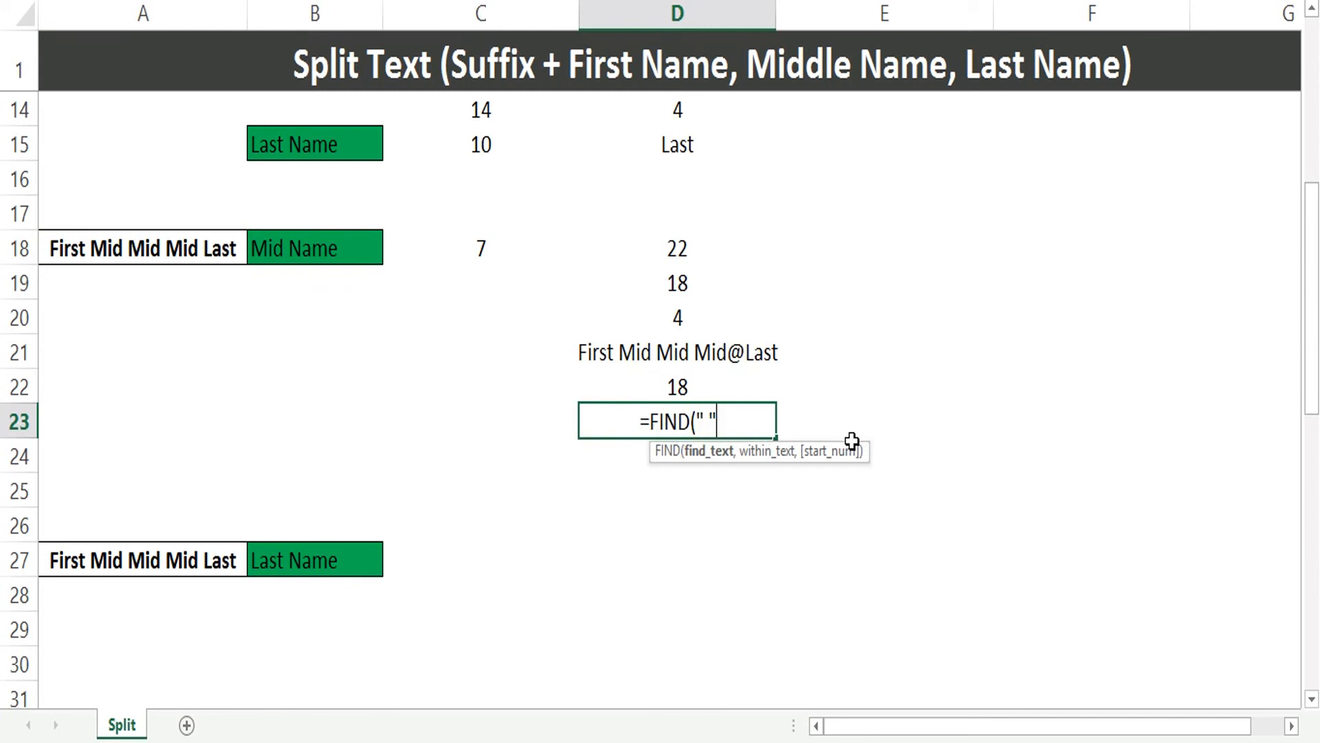
key("Up")
key("Left")
key("Left")
key("Left")
key("Up")
key("Up")
key("Up")
key("Up")
type(")")
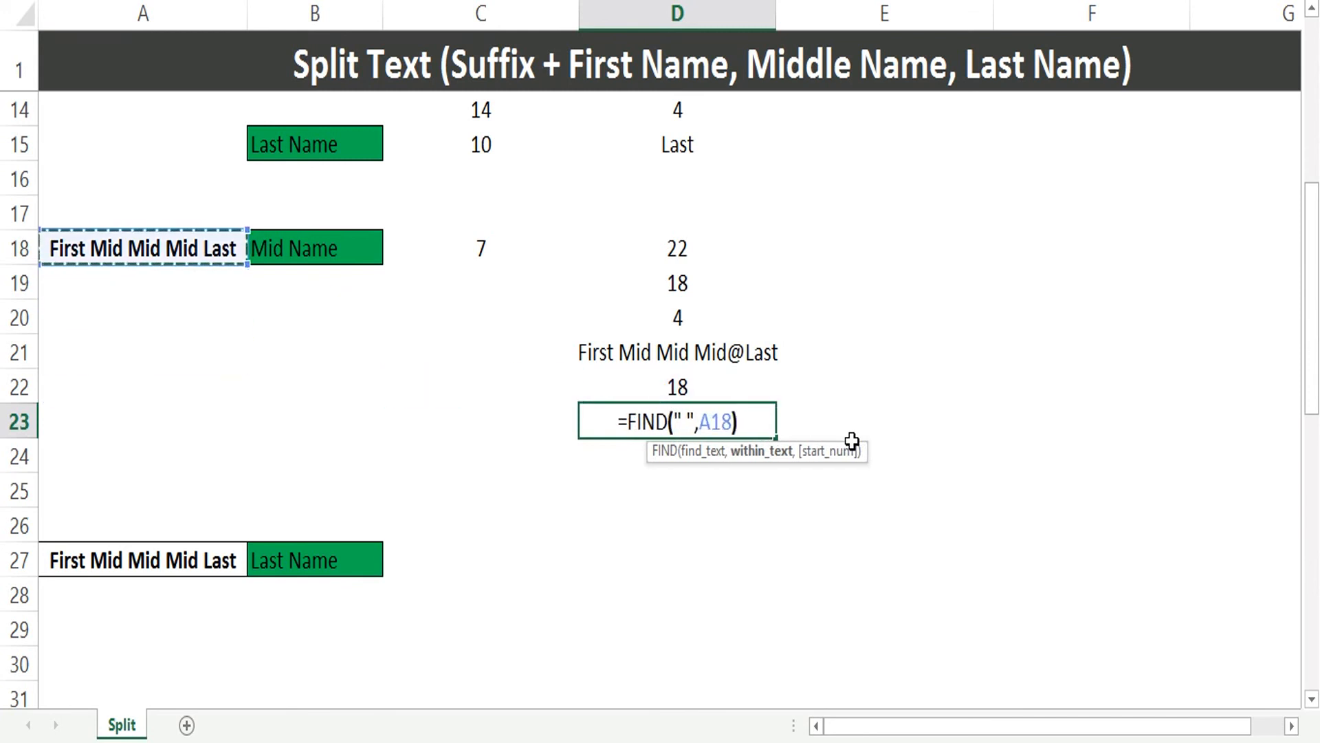
key("Return")
- Enter =D22-D23 in D24 to calculate the distance between the first and last spaces
type("=")
key("Up")
key("Up")
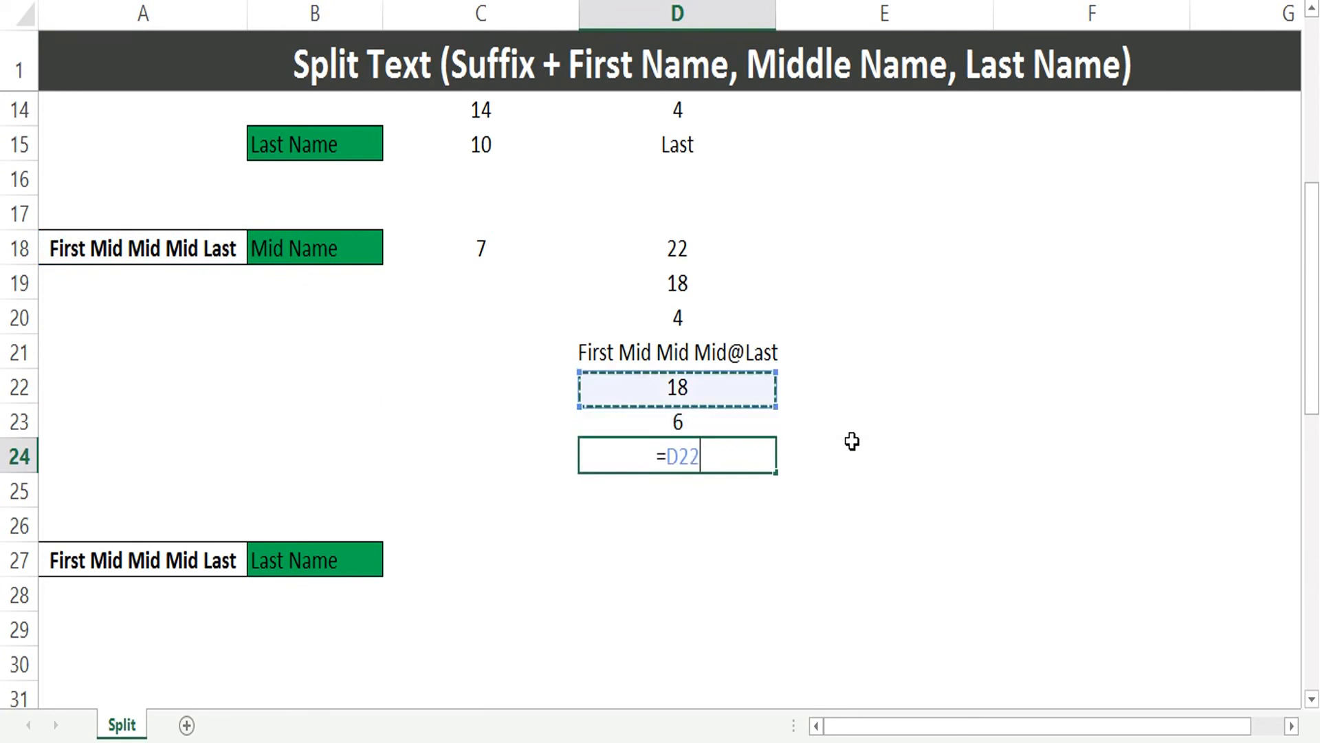
type("-")
key("Up")
key("Return")
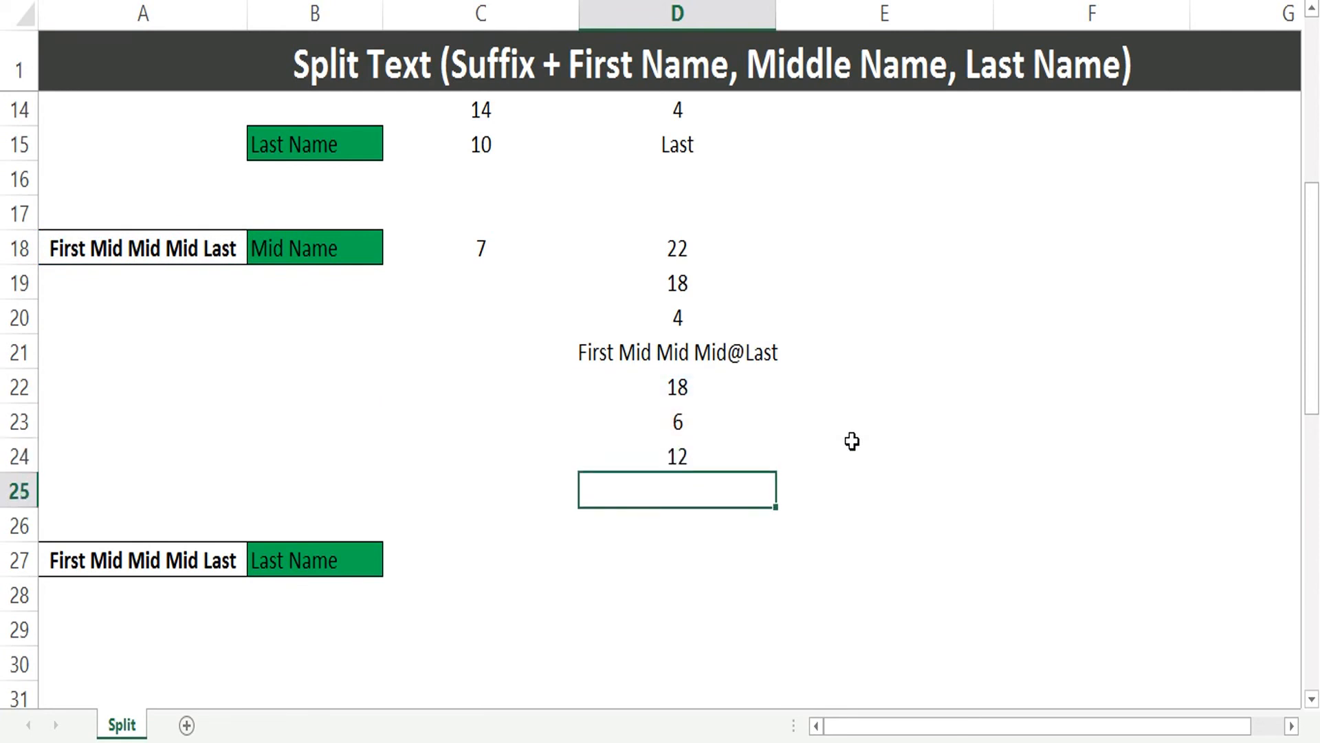
- Examine the middle-name characters in A18 by highlighting Mid Mid Mid, and leave the cell unchanged
key("ctrl+Left")
key("Up")
key("Up")
key("Up")
key("Up")
key("Up")
key("Up")
key("Up")
key("Up")
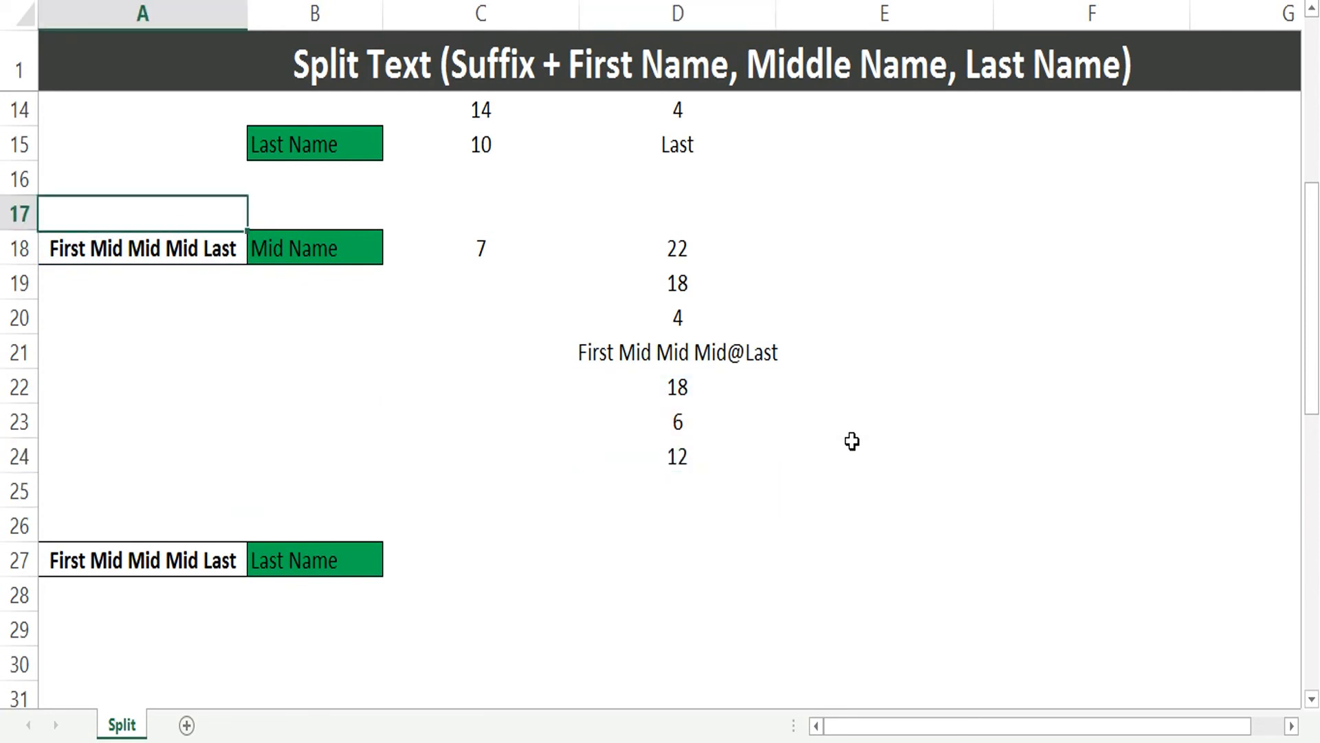
key("Down")
key("F2")
key("Home")
key("Right")
key("Right")
key("Right")
key("Right")
key("Right")
key("Right")
key("shift+Right")
key("shift+Right")
key("shift+Right")
key("shift+Right")
key("shift+Right")
key("shift+Right")
key("shift+Right")
key("shift+Right")
key("shift+Right")
key("shift+Right")
key("shift+Right")
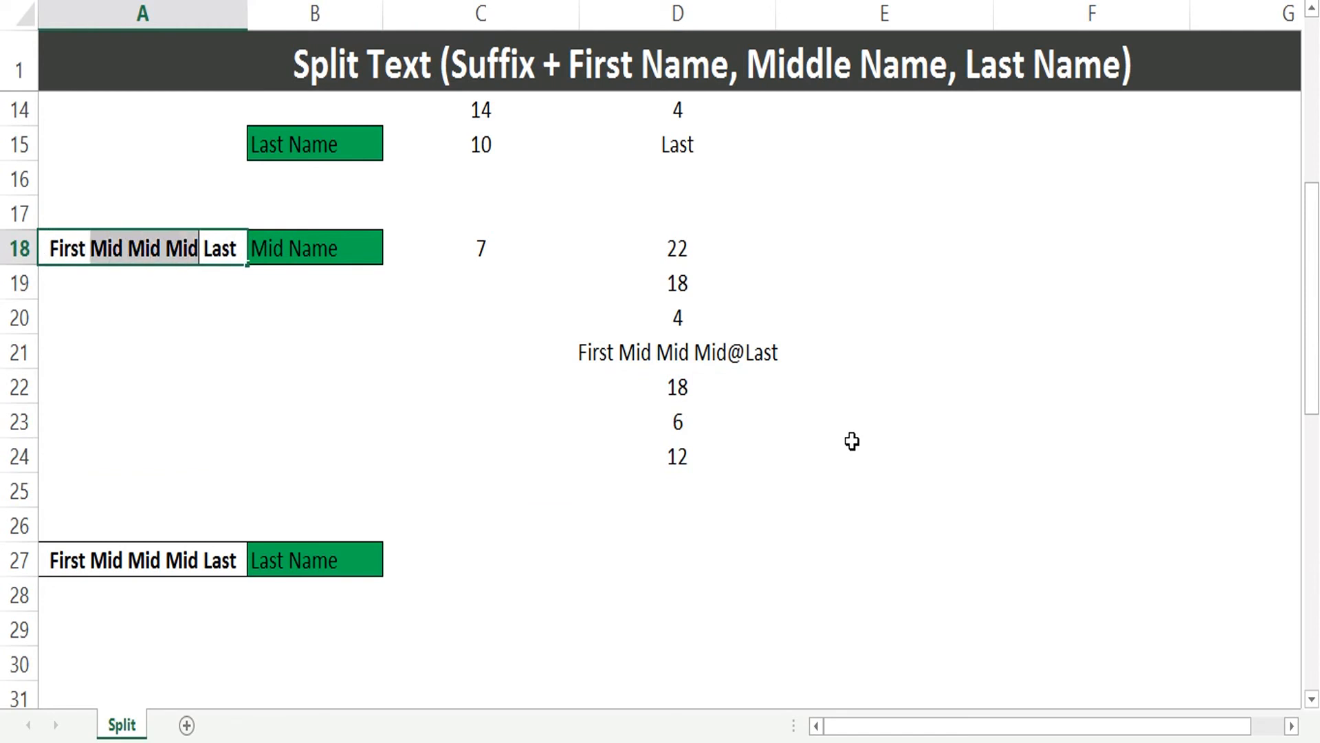
key("Escape")
- Enter =MID(A18,C18,D24) in E18 to extract all the middle names from the full name
key("Right")
key("Right")
key("Right")
key("Right")
type("=mid")
key("Tab")
key("Left")
key("Left")
key("Left")
key("Left")
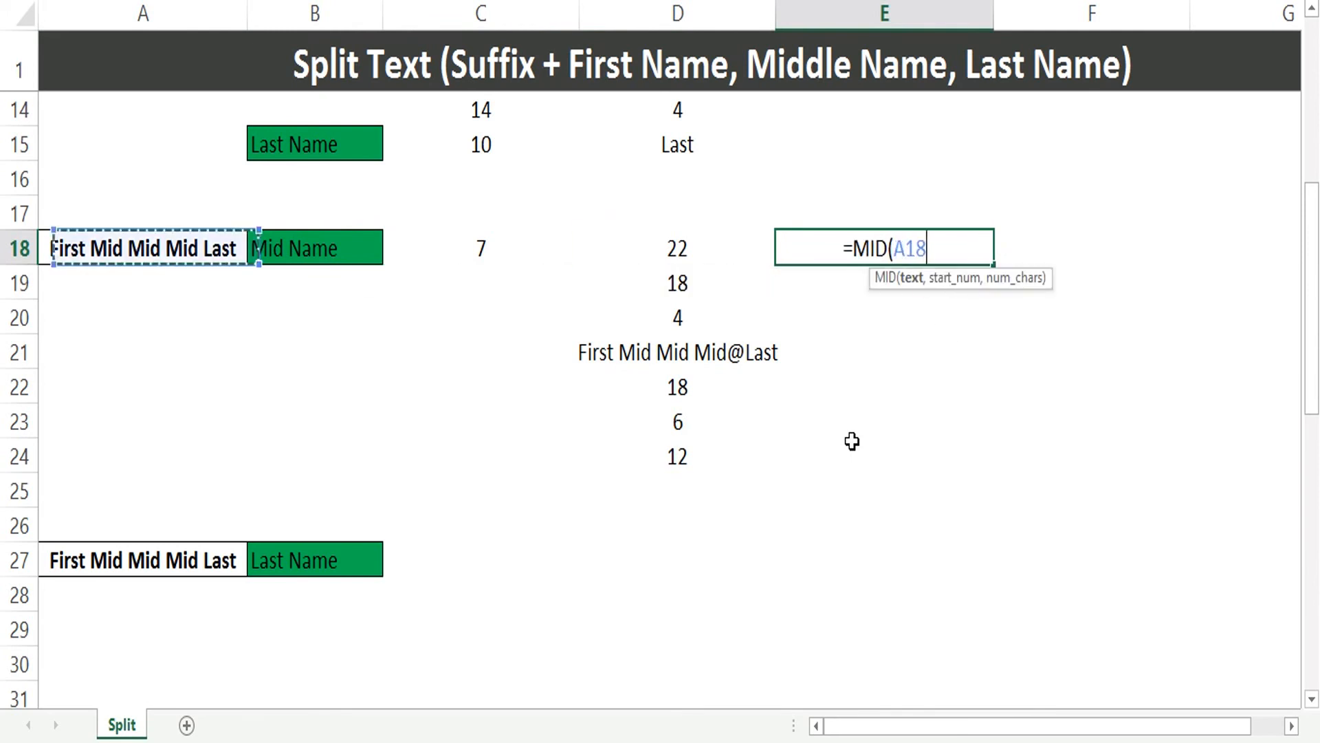
type(",")
key("Left")
key("Left")
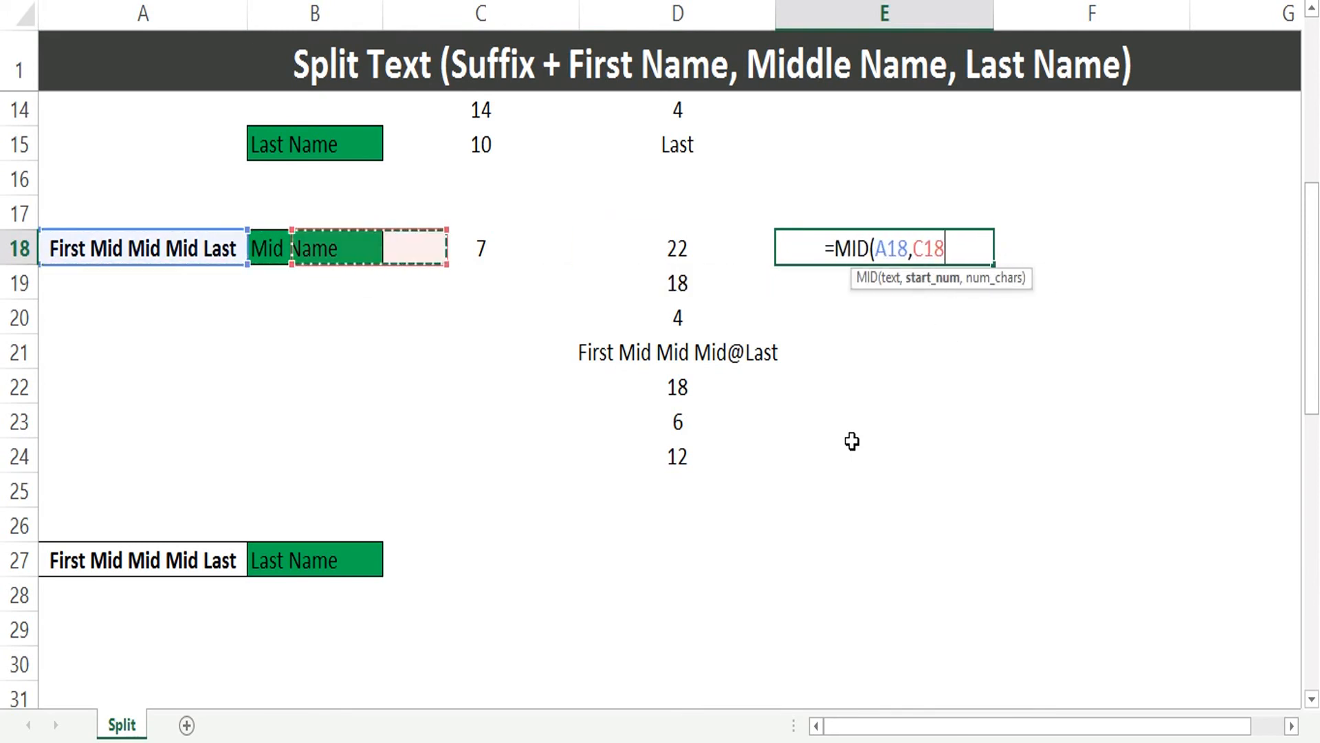
type(",")
key("Down")
key("Down")
key("Down")
key("Down")
key("Down")
key("Down")
key("Left")
key("Up")
key("Down")
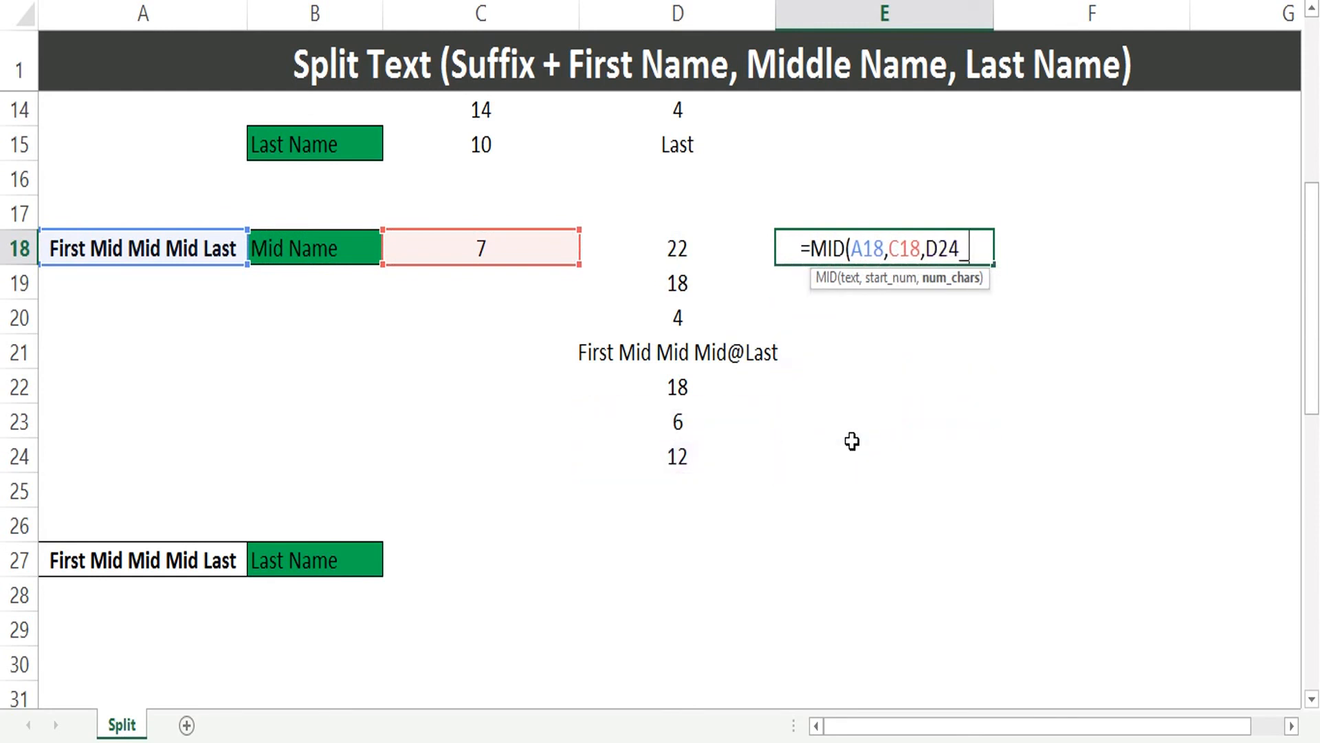
type(")")
key("Return")
- Try inserting an extra middle name, mid, before the last Mid in A18 to test the formula, and undo the insertion
key("Up")
key("Left")
key("Left")
key("Left")
key("Left")
key("ctrl+Left")
type("mid")
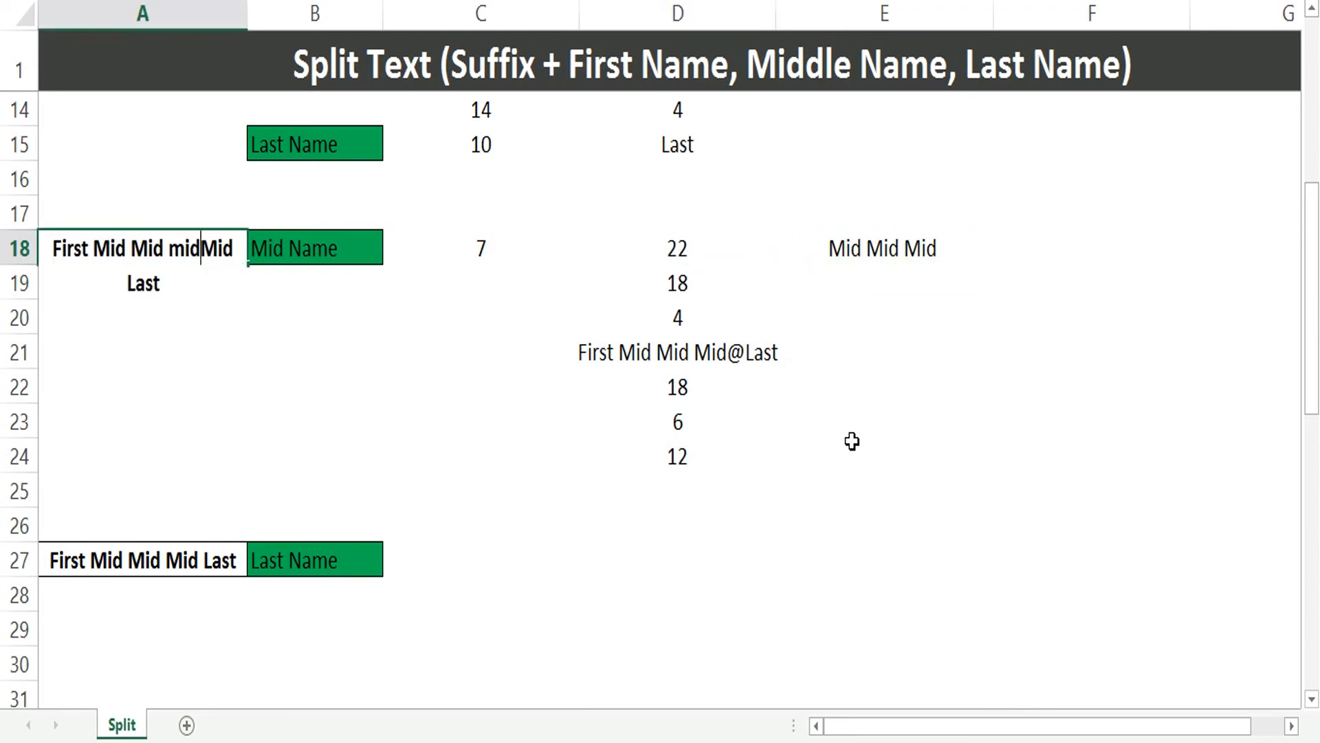
key("Return")
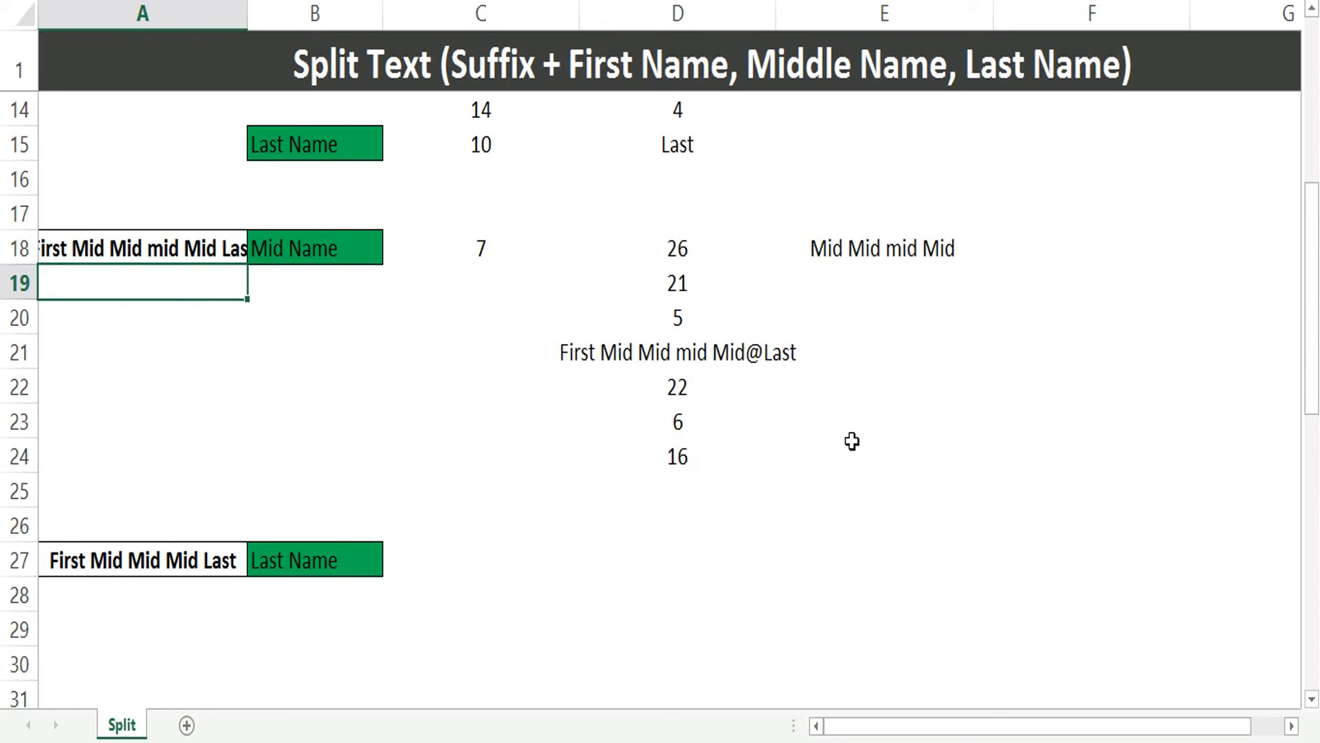
key("ctrl+z")
- Copy the formula text =MID(A18,C18,D24) from E18 into E19 with its references unchanged
key("Right")
key("Right")
key("Right")
key("Right")
key("Right")
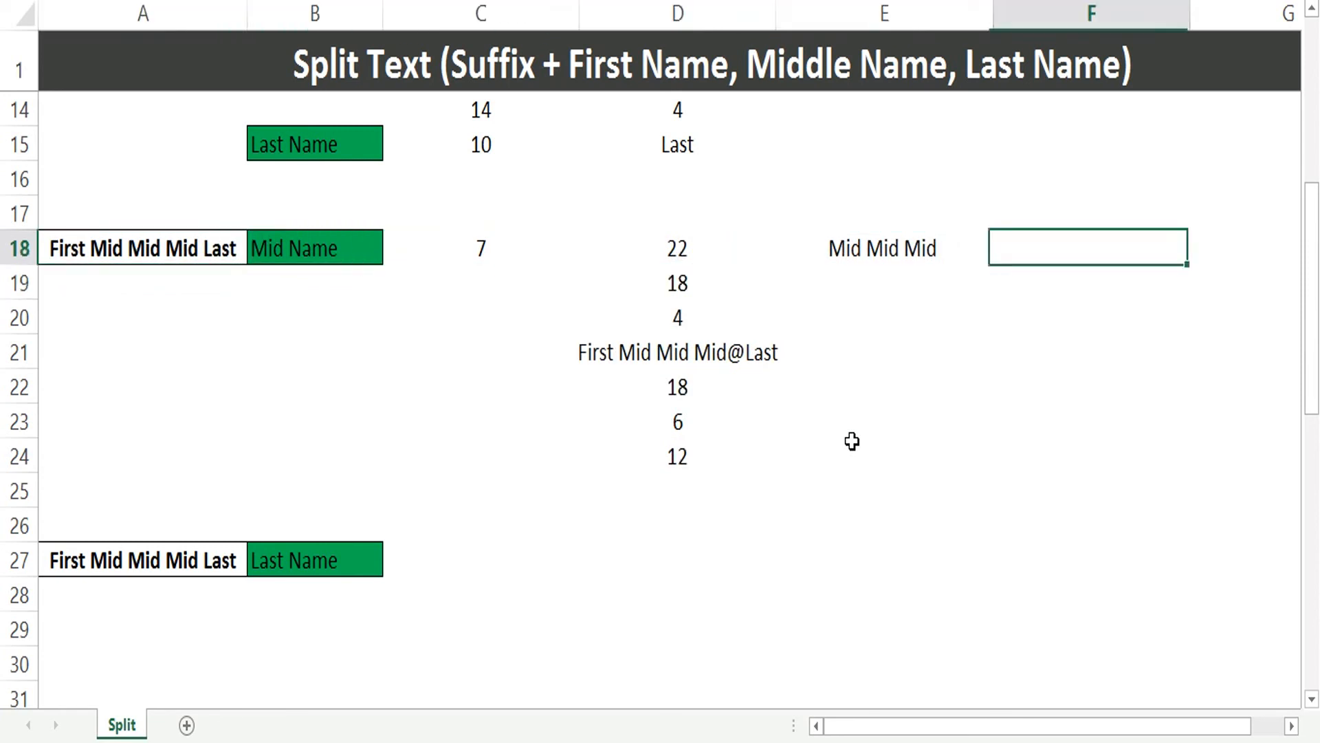
key("Left")
key("F2")
key("shift+Home")
key("ctrl+c")
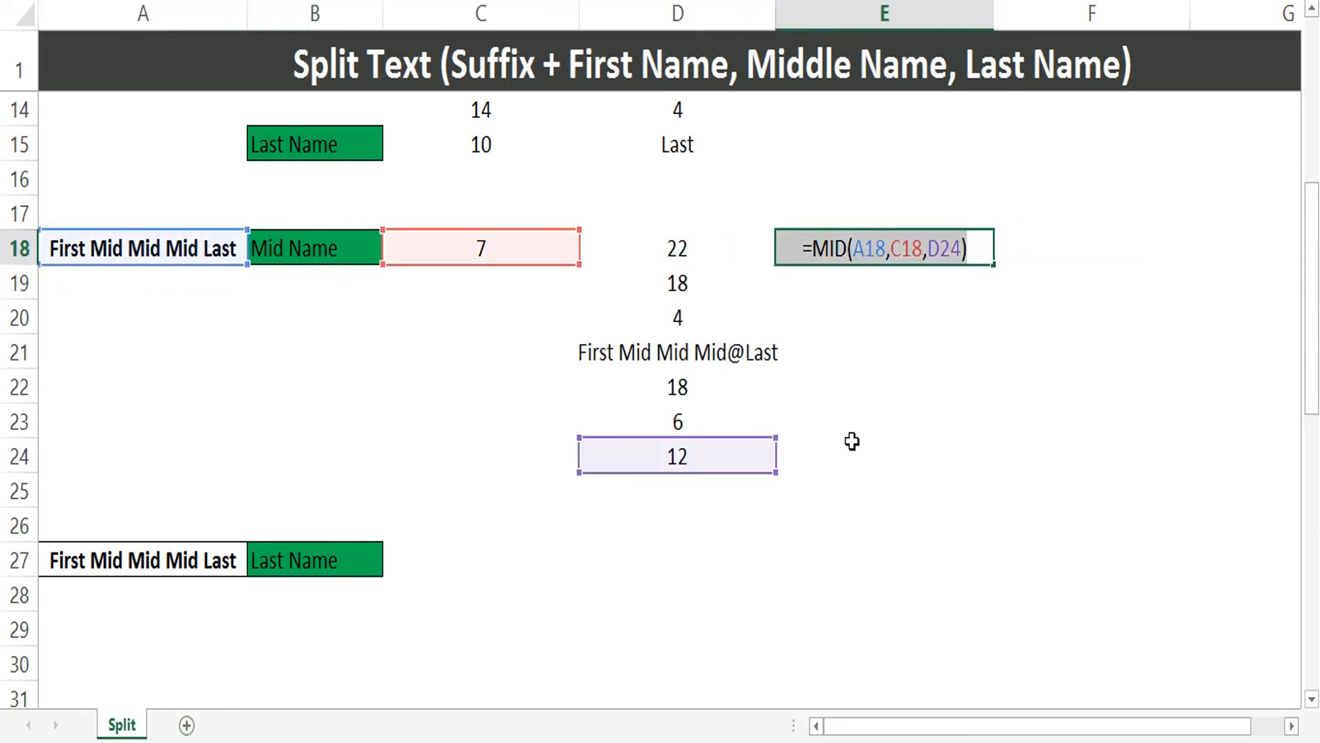
key("Escape")
key("Down")
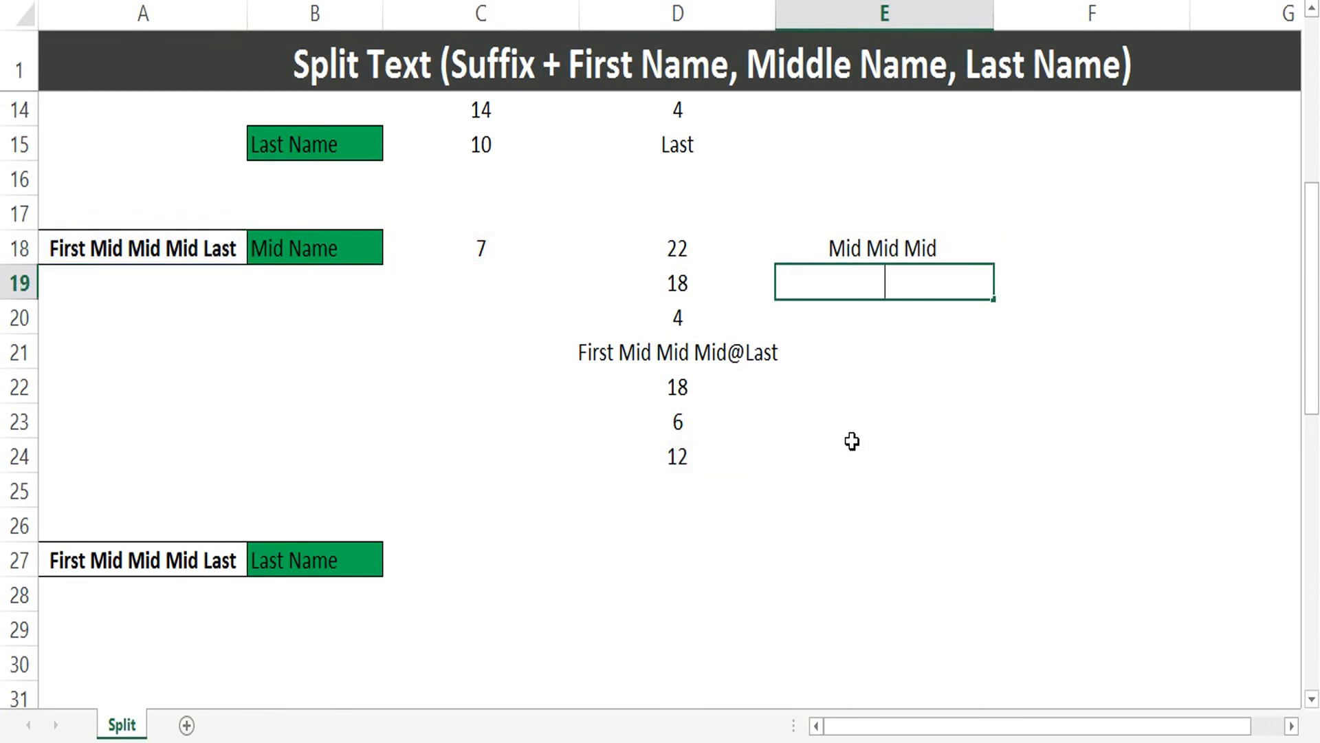
key("ctrl+v")
key("Return")
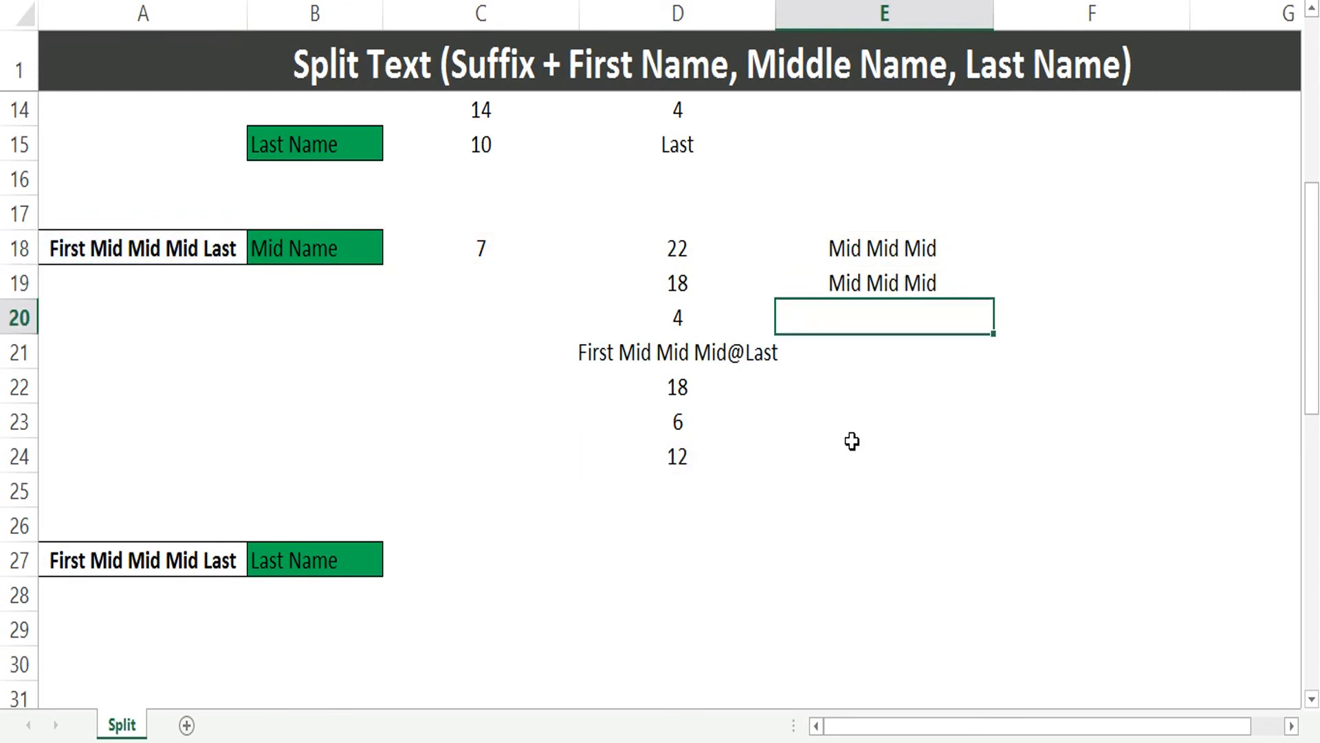
- Review the helper formulas and copy the expression FIND(" ",A18)+1 from C18 without its equals sign
key("Left")
key("Up")
key("Up")
key("F2")
key("Return")
key("Right")
key("F2")
key("Escape")
key("Left")
key("Up")
key("Left")
key("F2")
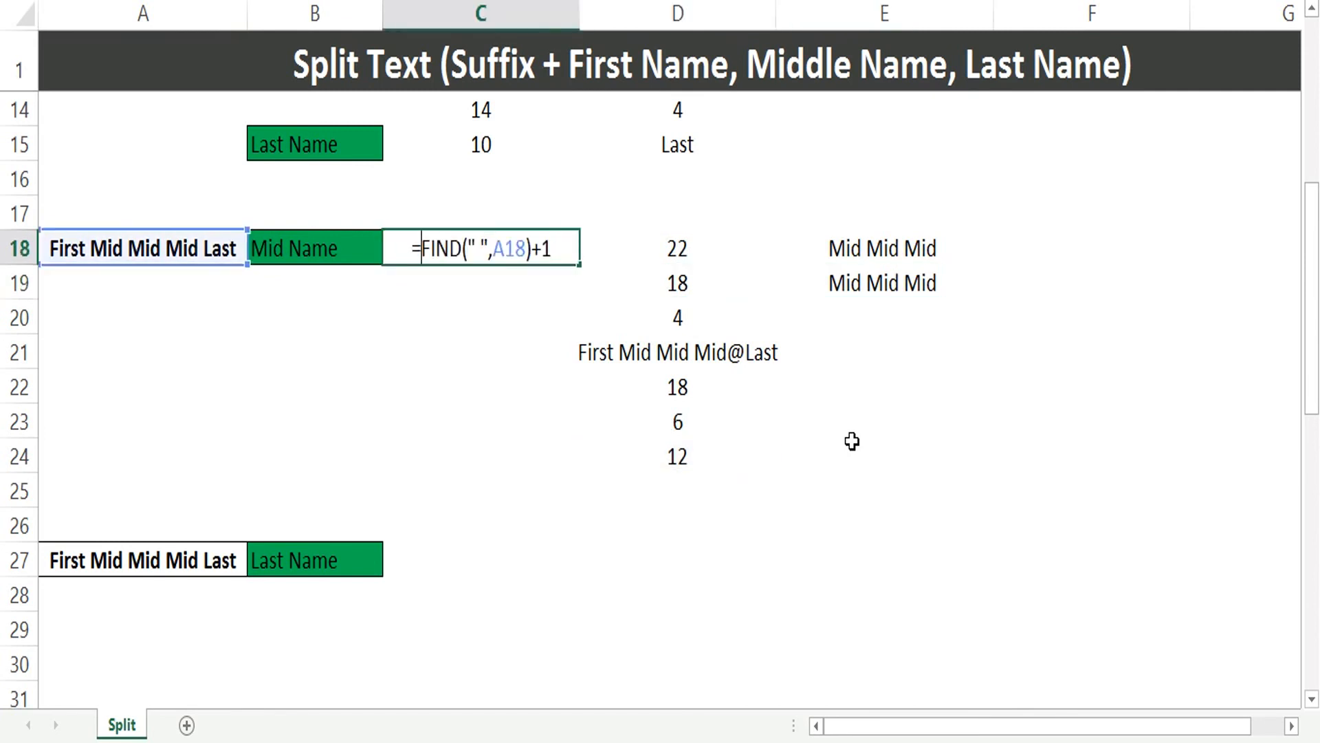
key("Escape")
- Replace the C18 reference in E19's MID formula with FIND(" ",A18)+1
key("Right")
key("Right")
key("Right")
key("Left")
key("Down")
key("F2")
key("Home")
key("Right")
key("Right")
key("Right")
key("Right")
key("Right")
key("Right")
key("Right")
key("Right")
key("Right")
key("Left")
key("shift+Right")
key("shift+Right")
key("shift+Right")
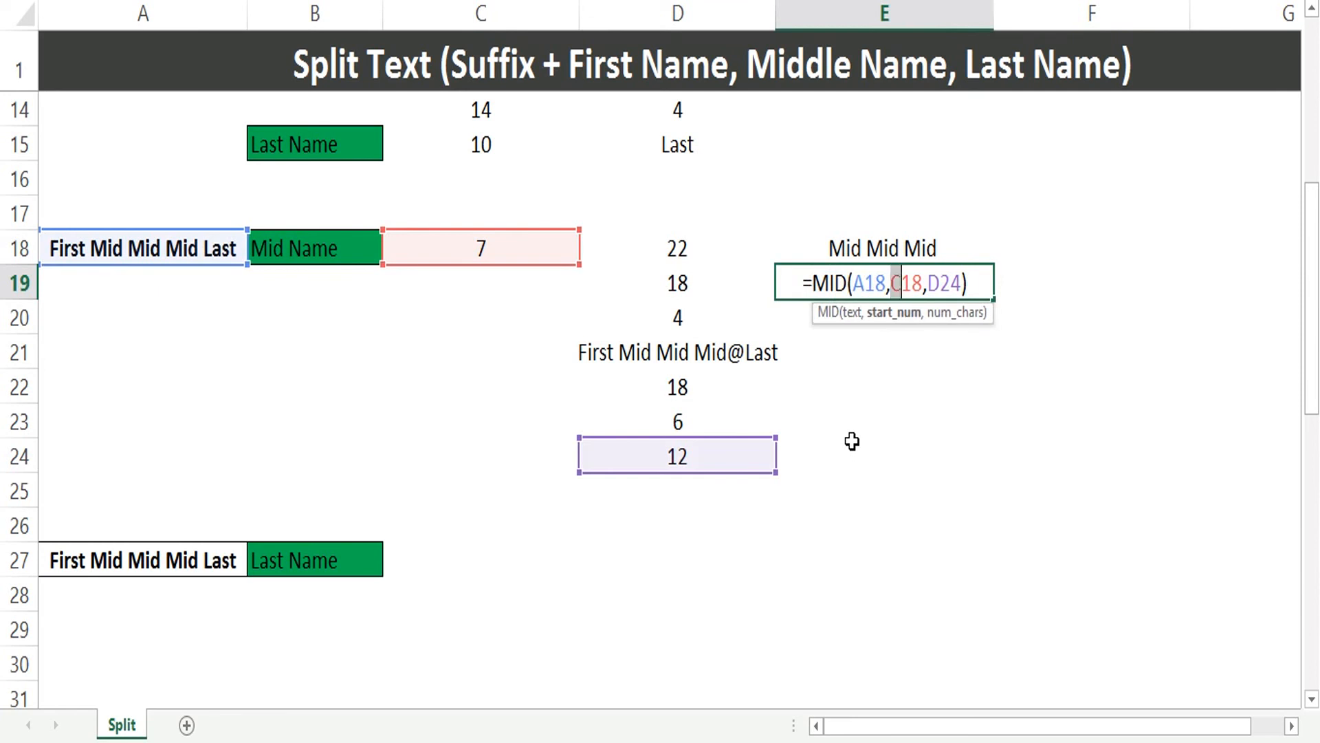
type("FIND(\" \",A18)+1")
key("Return")
- Examine the D24 length argument in E19's MID formula, leaving the formula unchanged
key("Up")
key("F2")
key("Left")
key("Left")
key("Left")
key("Left")
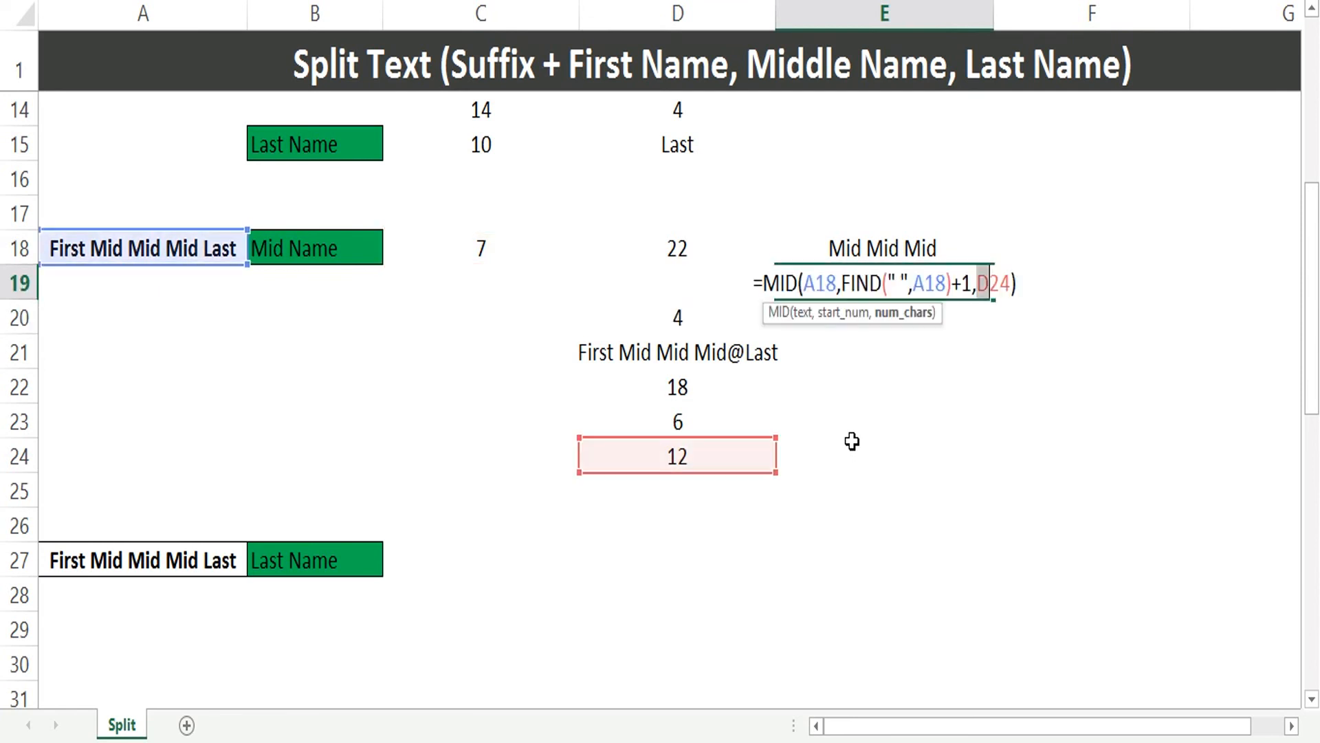
key("Escape")
- Copy the expression LEN(A18) from the full-name length formula in D18
key("Left")
key("Up")
key("Left")
key("Right")
key("F2")
key("Home")
key("Right")
key("shift+End")
key("ctrl+c")
key("F9")
key("Return")
- Replace the D18 reference in D20's space-count formula with LEN(A18)
key("F2")
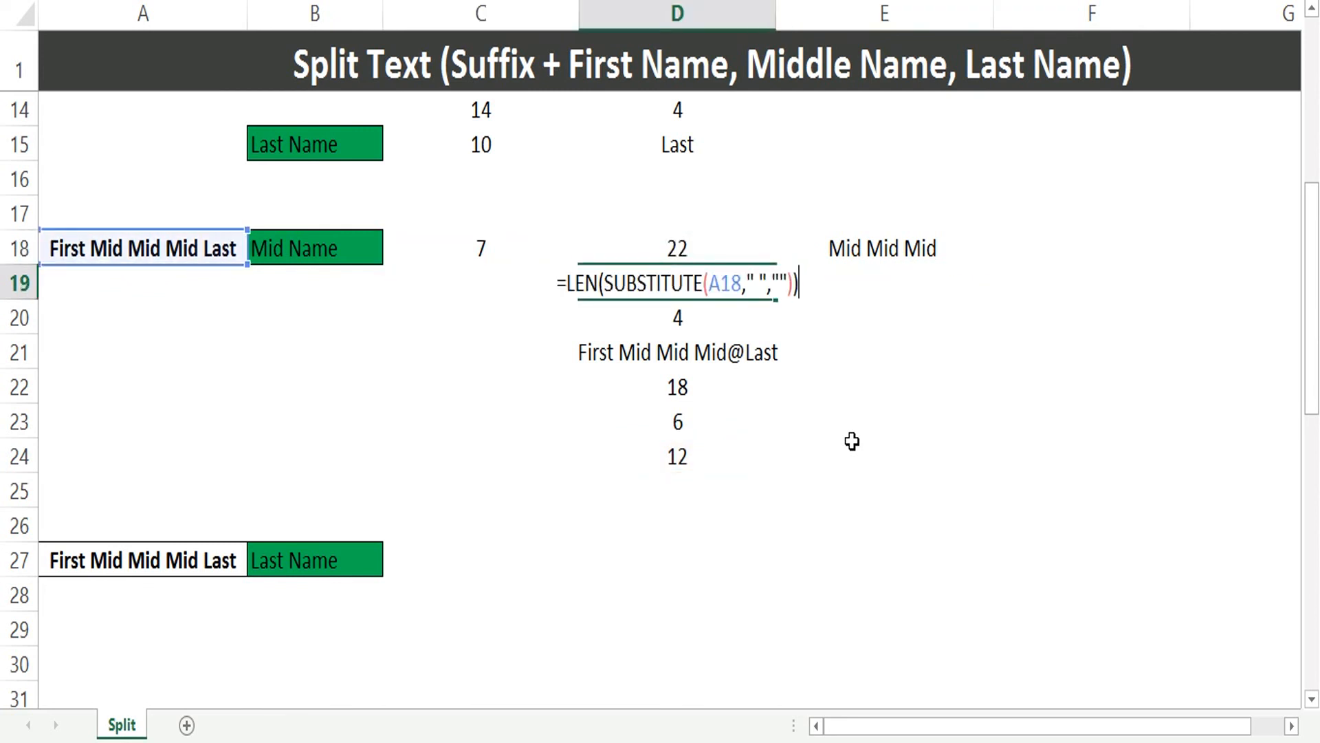
key("Right")
key("shift+End")
key("F9")
key("Return")
key("F2")
key("Home")
key("Right")
key("shift+Right")
key("shift+Right")
key("shift+Right")
key("ctrl+v")
key("Return")
- Copy the expression LEN(SUBSTITUTE(A18," ","")) from D19 without its equals sign
key("Up")
key("Up")
key("F2")
key("Home")
key("Right")
key("shift+End")
key("ctrl+c")
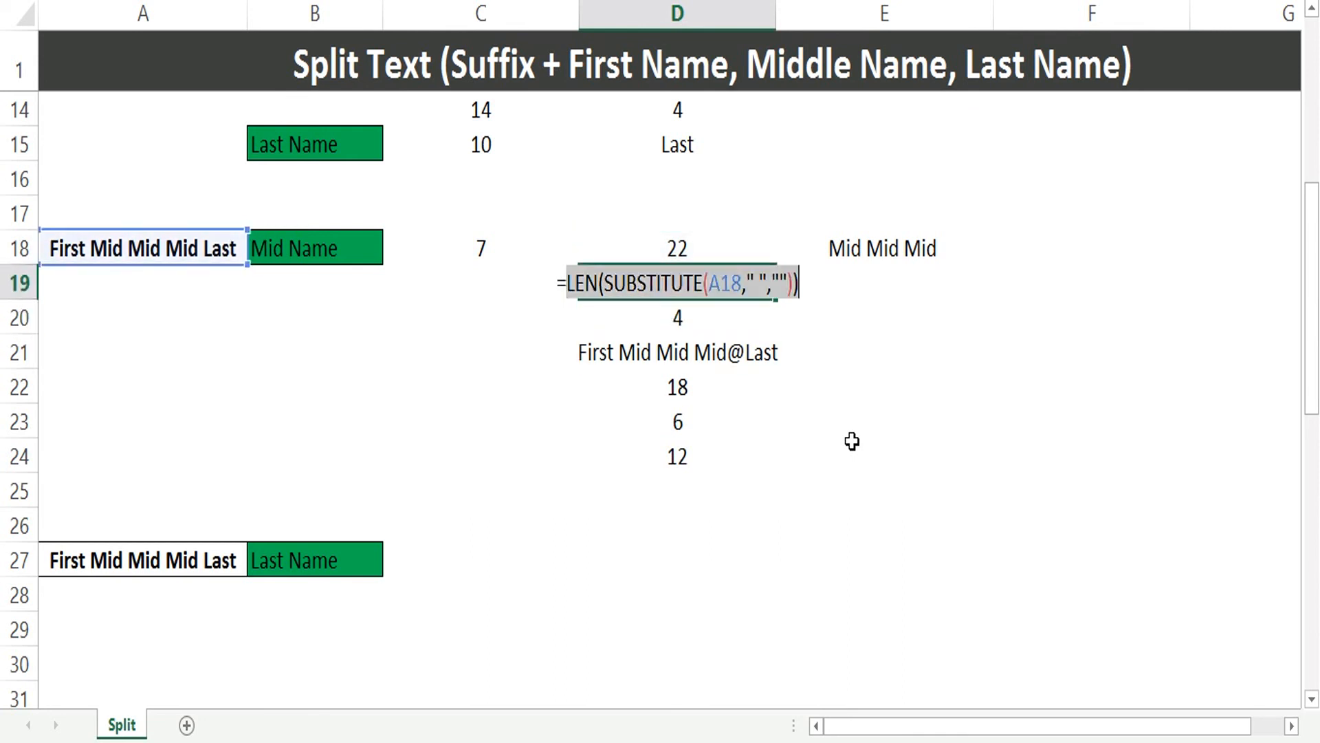
key("Escape")
- Replace the D19 reference in D20's formula with LEN(SUBSTITUTE(A18," ",""))
key("Down")
key("F2")
key("Left")
key("Left")
key("shift+End")
key("ctrl+v")
key("Return")
- Copy the combined expression LEN(A18)-LEN(SUBSTITUTE(A18," ","")) from D20 without its equals sign
key("Up")
key("F2")
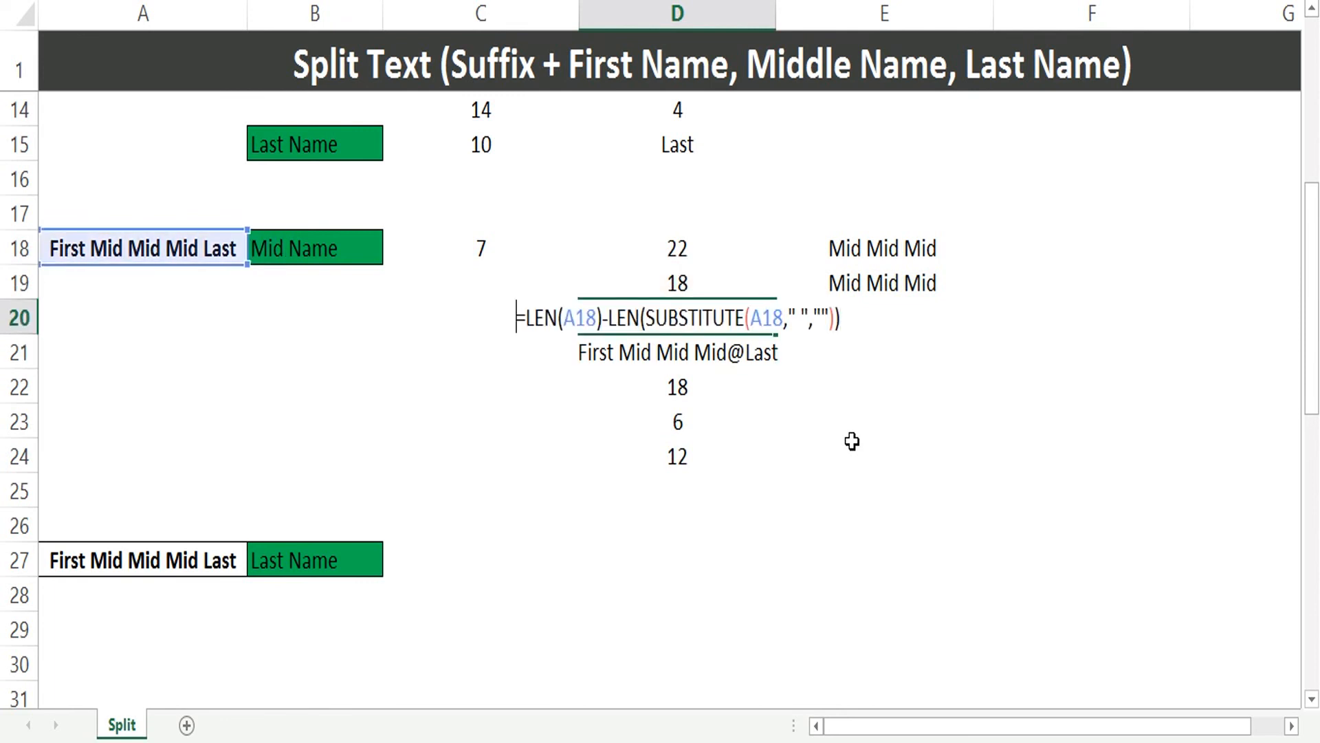
key("shift+Home")
key("Home")
key("Right")
key("shift+End")
key("ctrl+c")
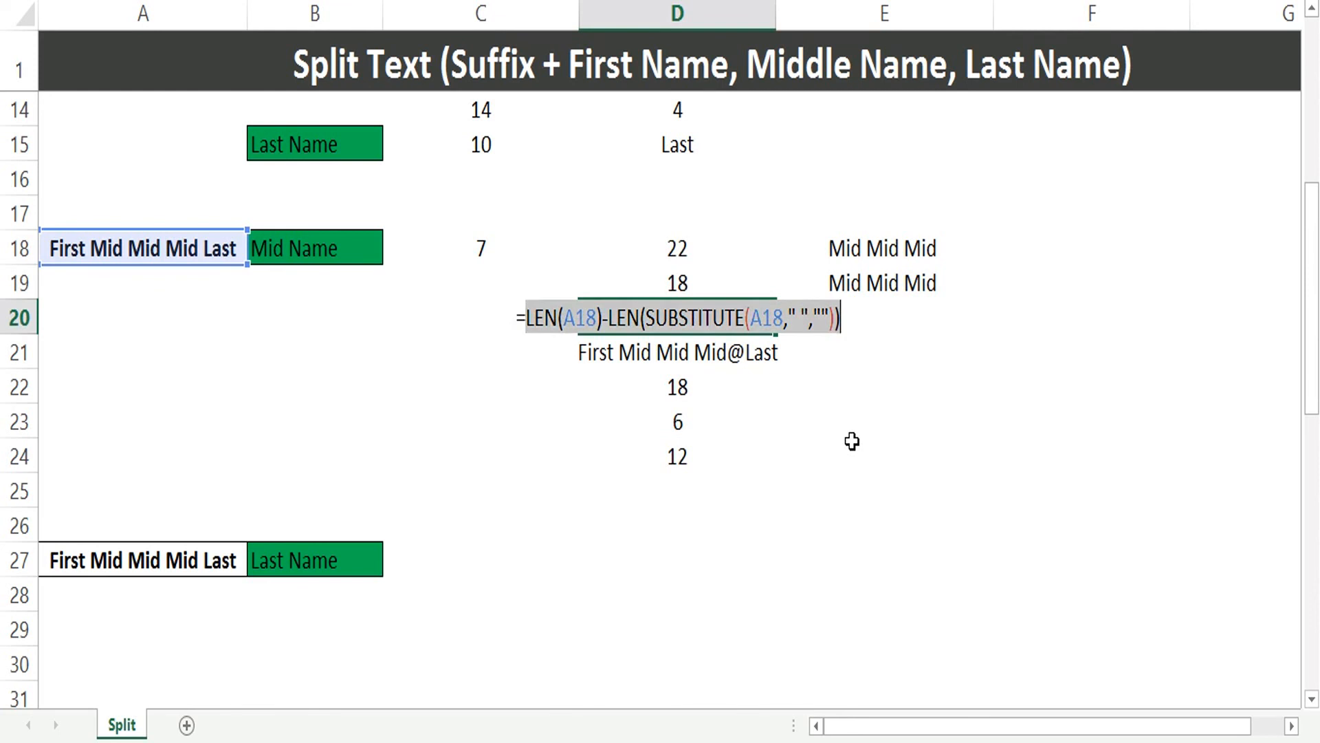
key("Return")
- Replace the D20 instance argument in D21's SUBSTITUTE formula with LEN(A18)-LEN(SUBSTITUTE(A18," ",""))
key("F2")
key("Left")
key("Left")
key("Left")
key("Left")
key("Left")
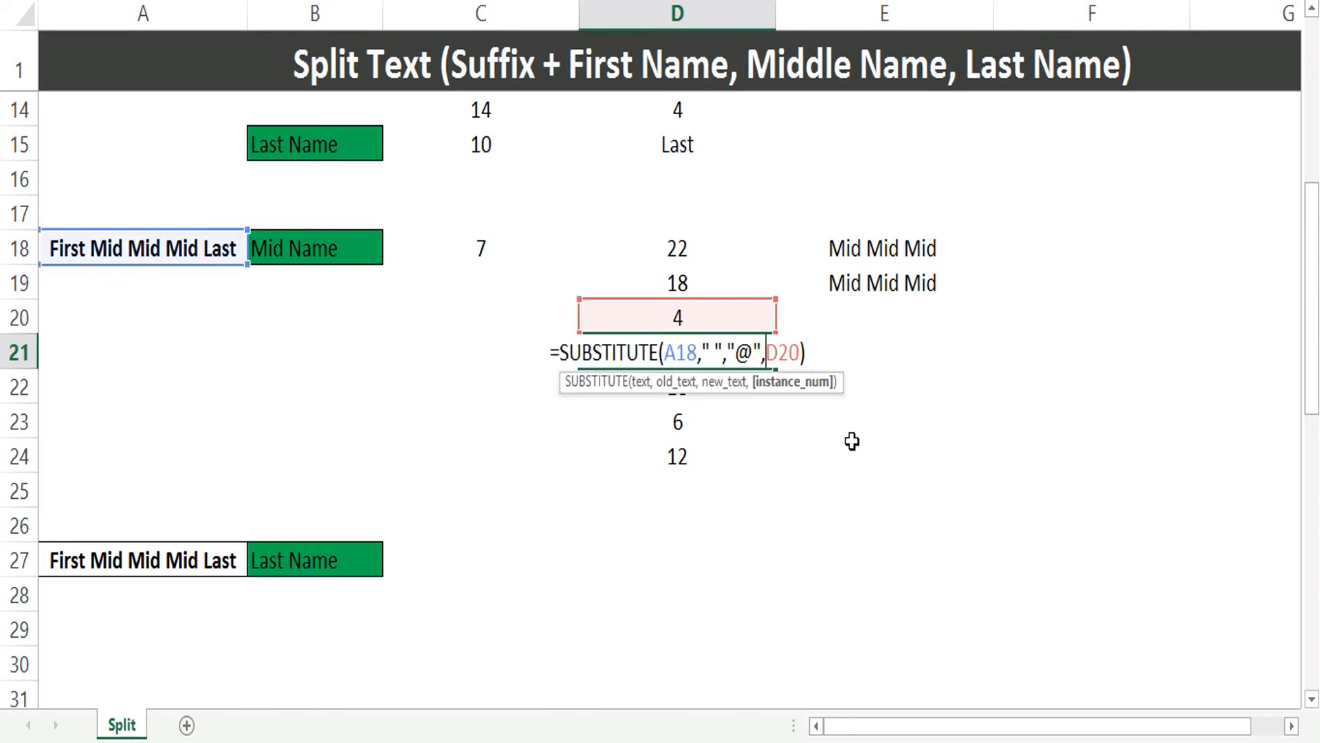
key("Right")
key("shift+Right")
key("shift+Right")
key("shift+Right")
key("ctrl+v")
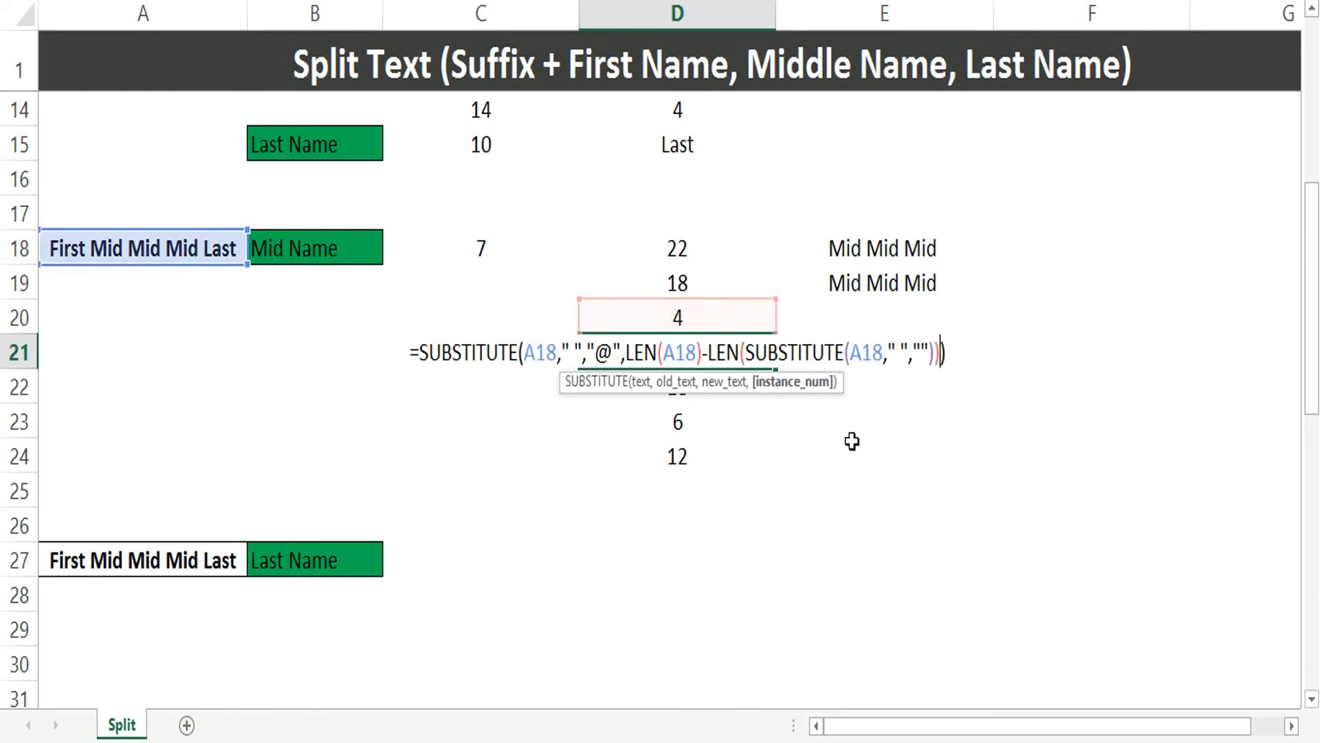
key("Return")
- Copy the full SUBSTITUTE expression from D21 without its equals sign
key("Up")
key("F2")
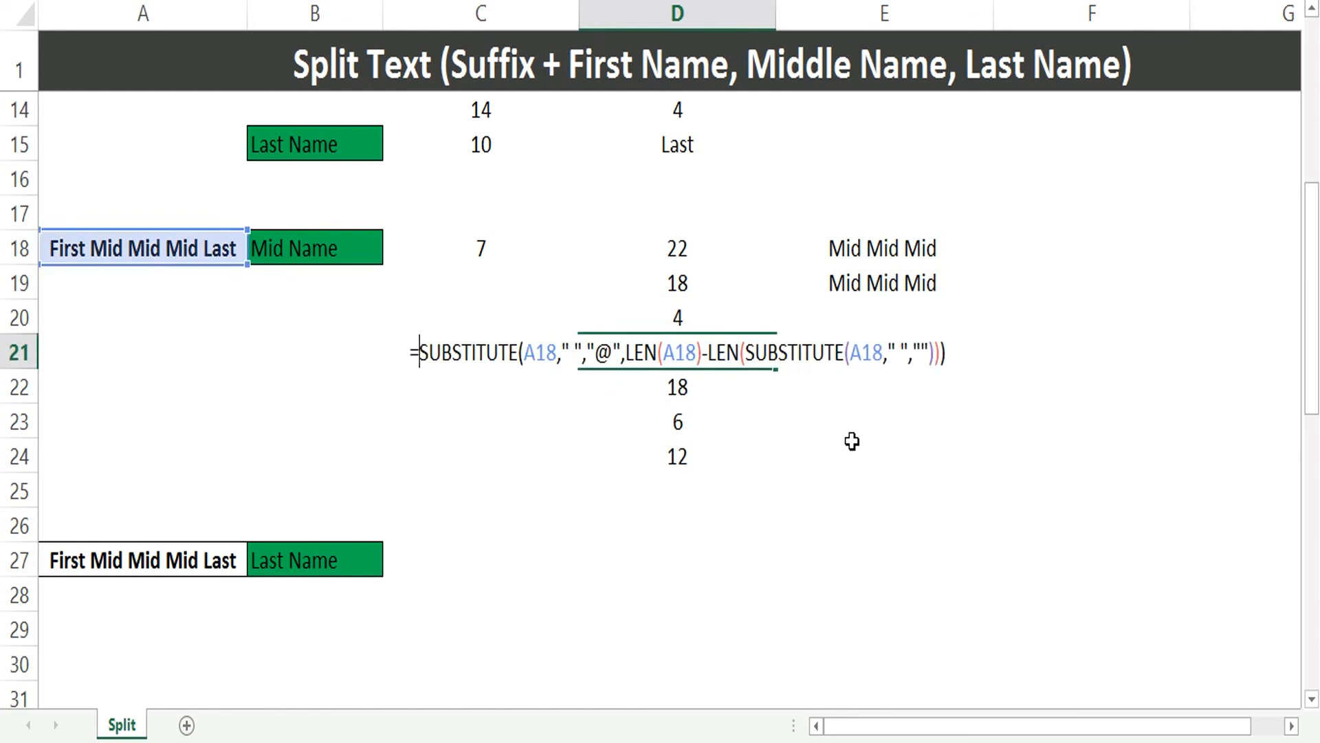
key("shift+End")
key("ctrl+c")
key("Return")
- Replace the D21 reference in D22's FIND formula with SUBSTITUTE(A18," ","@",LEN(A18)-LEN(SUBSTITUTE(A18," ","")))
key("F2")
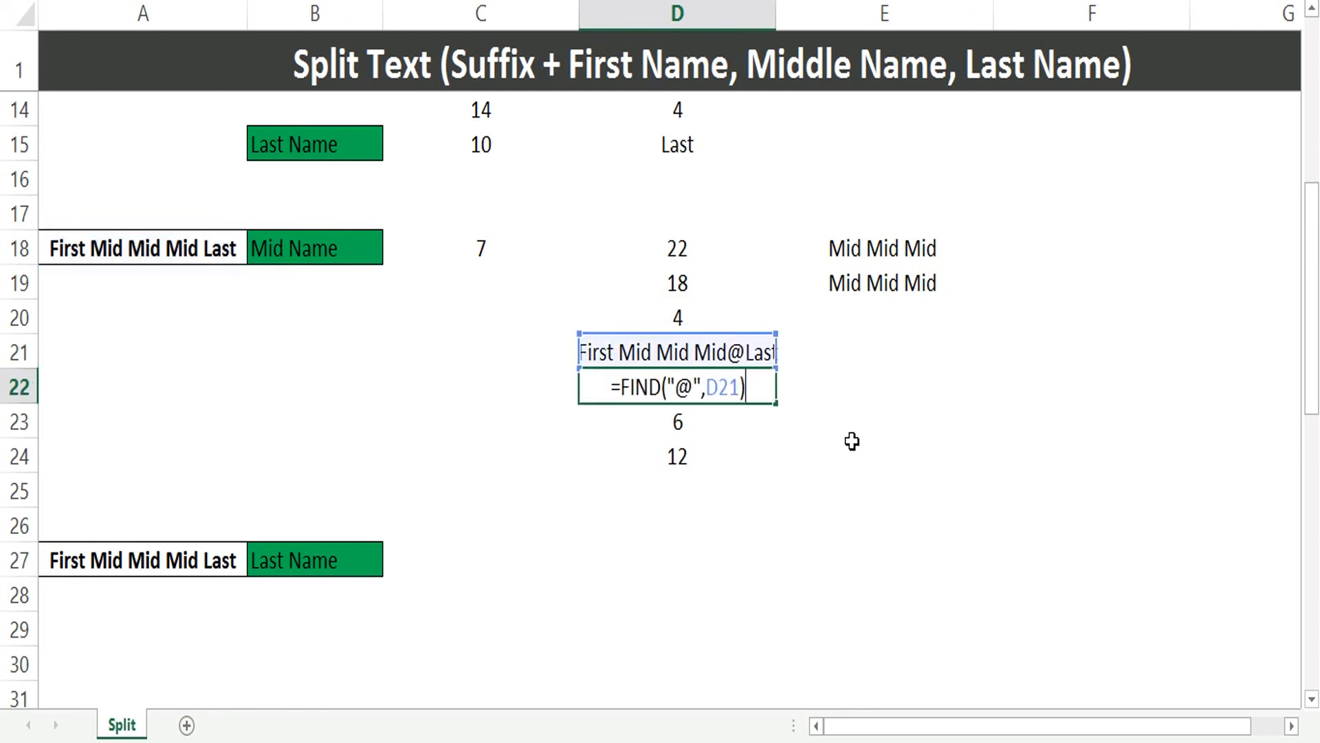
key("End")
key("Left")
key("Left")
key("Left")
key("Left")
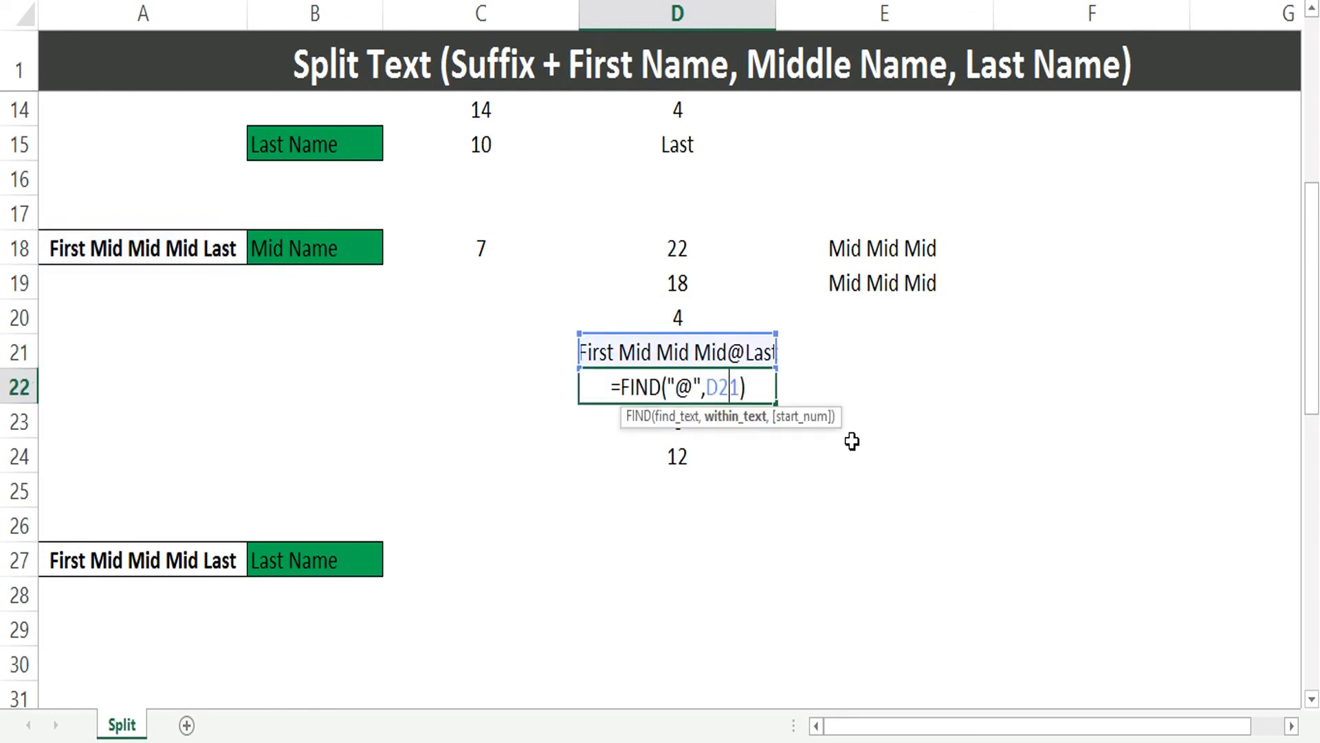
key("shift+Right")
key("shift+Right")
key("shift+Right")
key("ctrl+v")
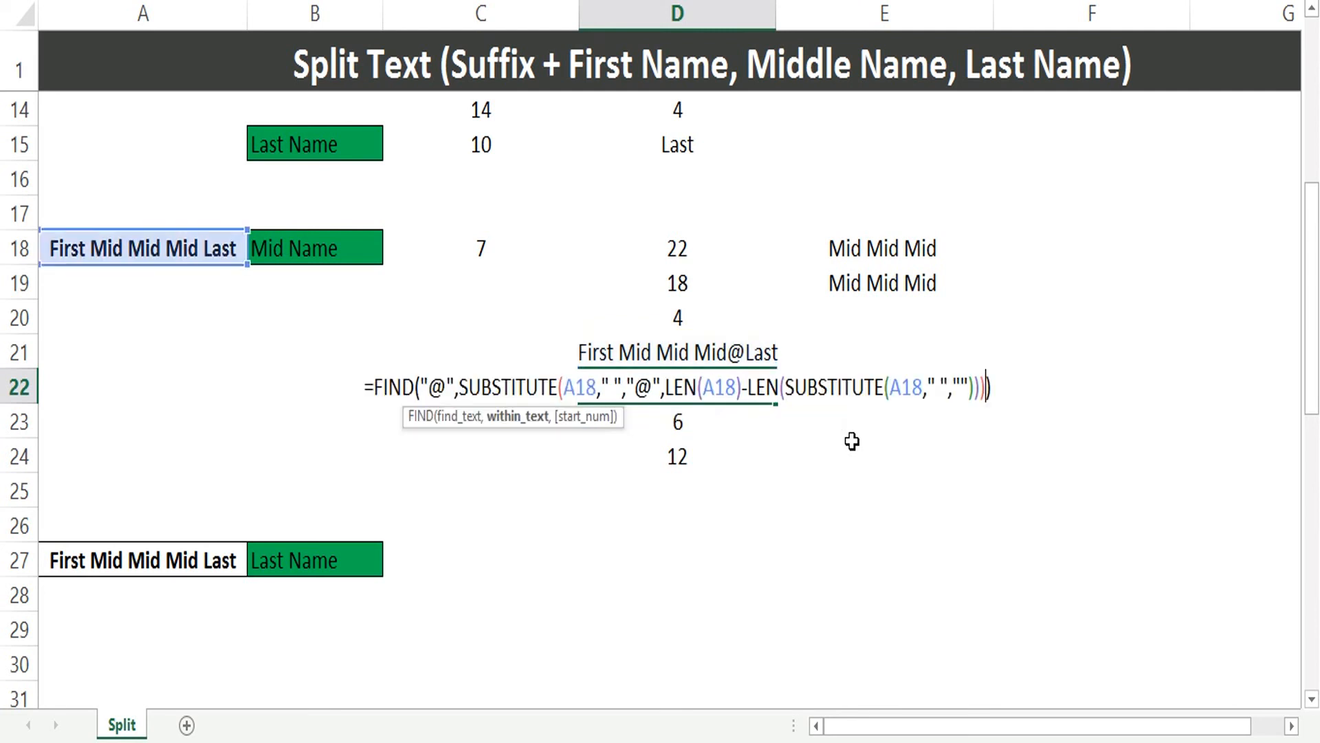
key("Return")
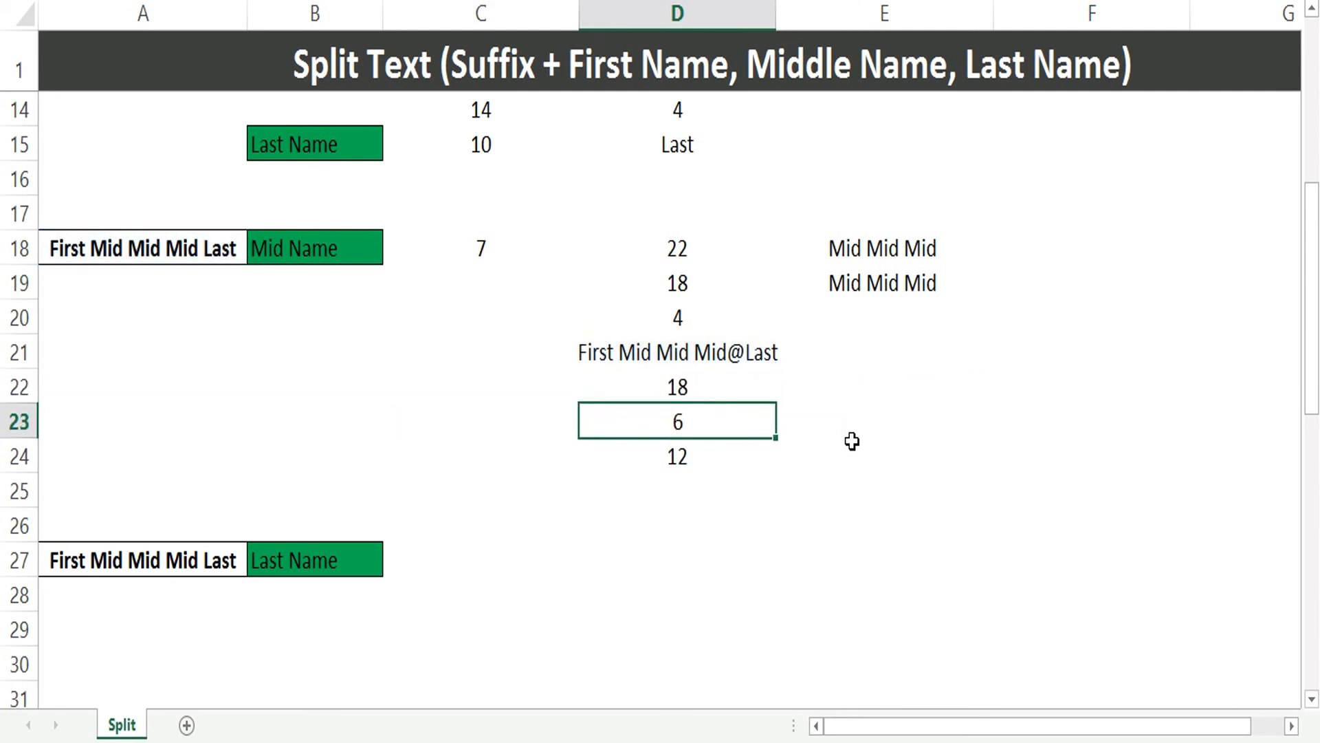
- Copy the full FIND("@",SUBSTITUTE(...)) expression from D22 without its equals sign
key("Up")
key("F2")
key("Home")
key("Right")
key("shift+End")
key("Escape")
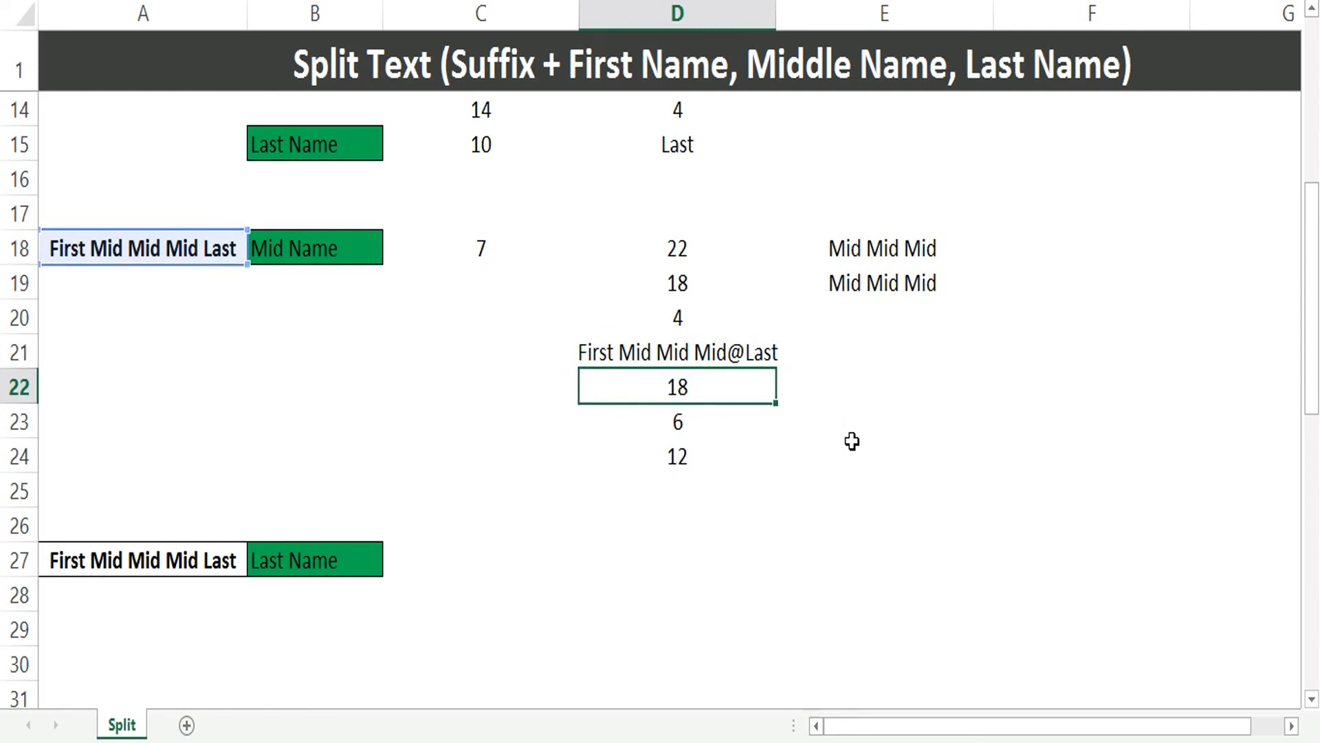
- Replace the D22 reference in D24's subtraction formula with the copied FIND("@",SUBSTITUTE(...)) expression
key("Down")
key("Down")
key("F2")
key("Left")
key("Left")
key("Left")
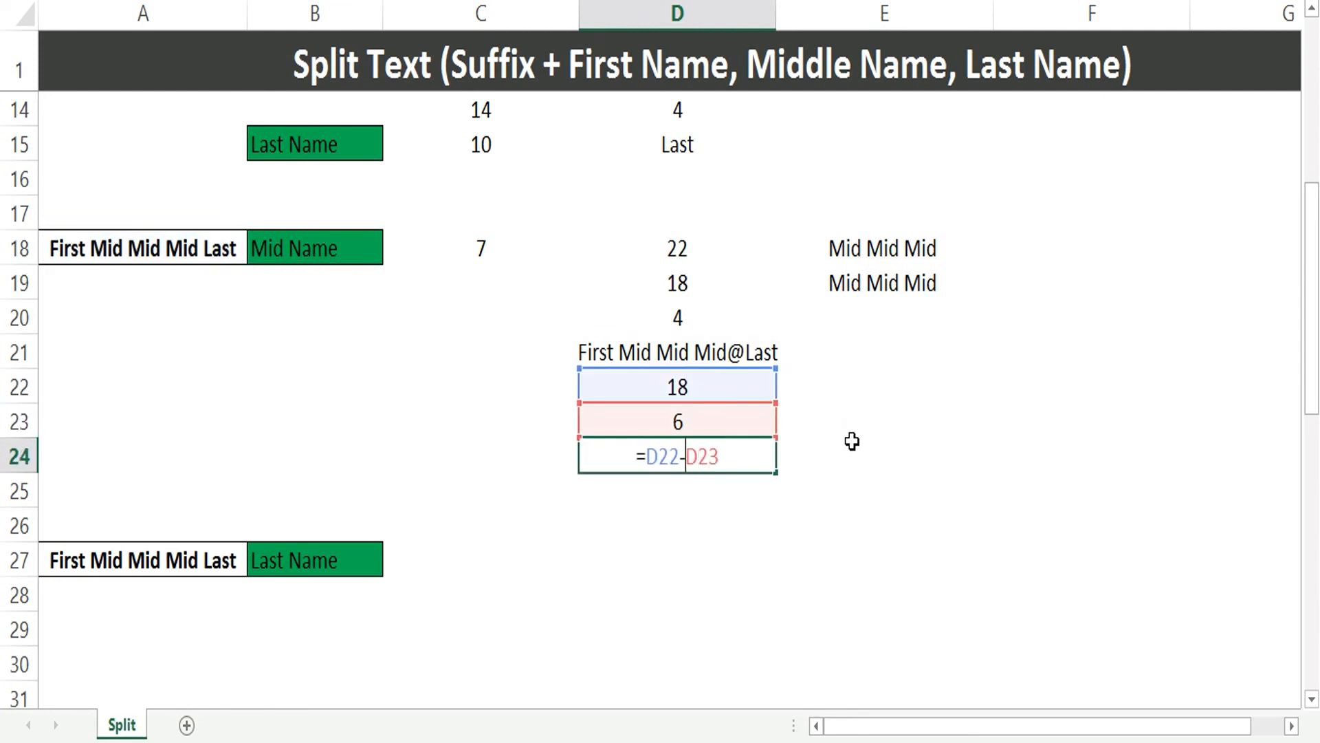
key("shift+Home")
key("shift+Right")
key("ctrl+v")
key("Return")
- Copy the first-space FIND expression from D23 without its equals sign
key("Up")
key("Up")
key("F2")
key("Home")
key("Right")
key("shift+End")
key("Return")
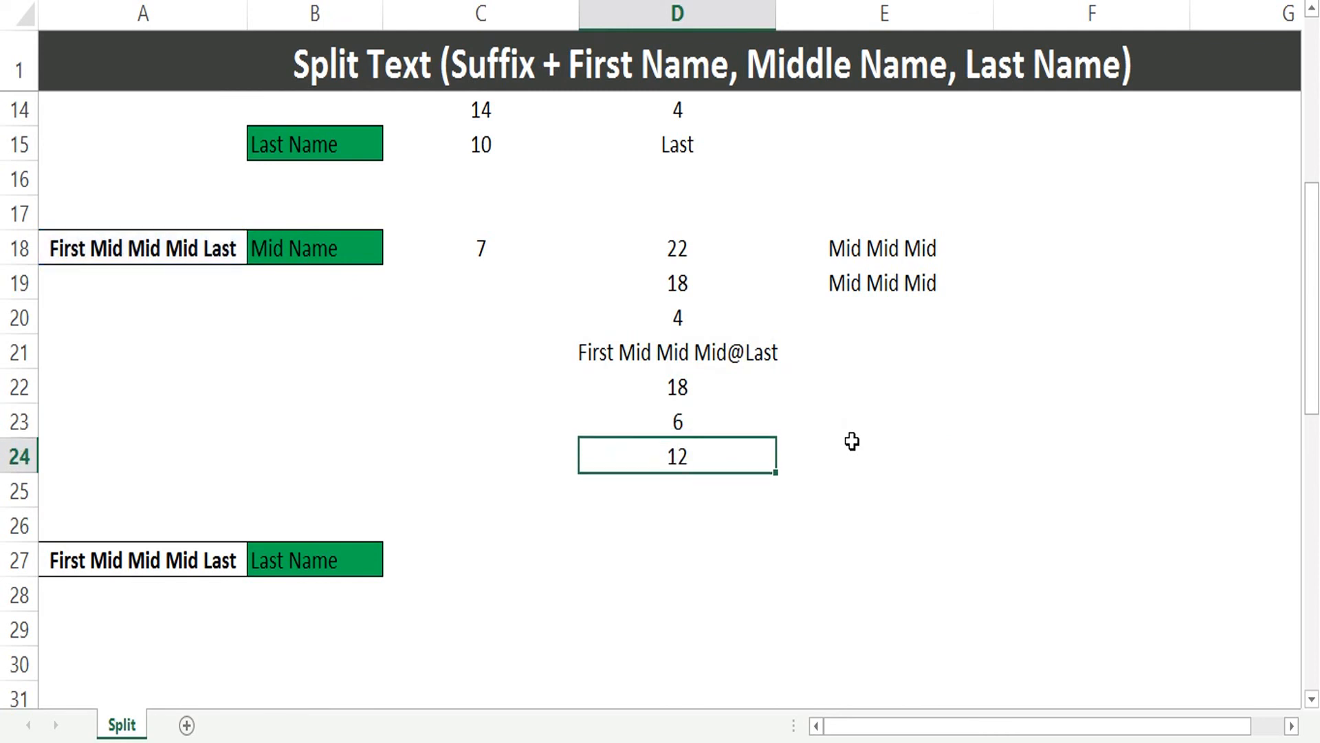
- Replace the D23 reference in D24's formula with (FIND(" ",A18))
key("F2")
key("Left")
key("Left")
key("Left")
key("shift+End")
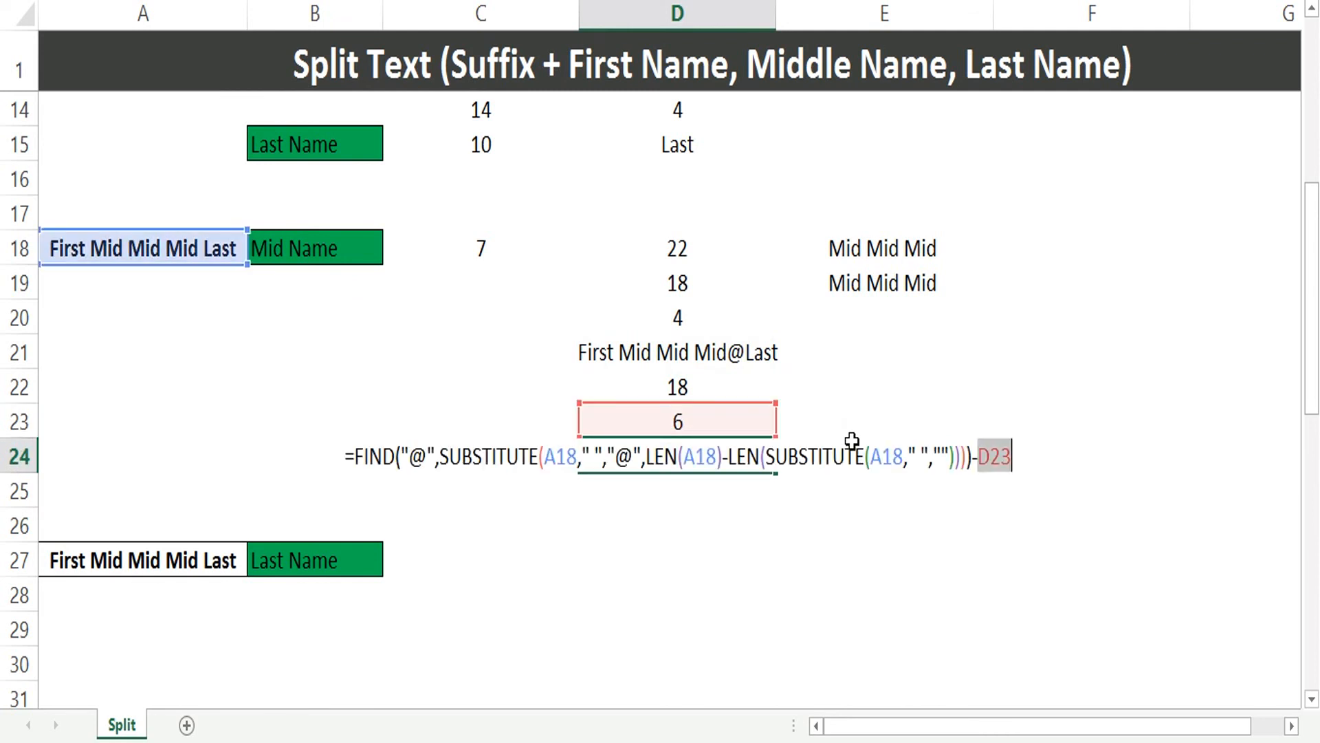
type("(FIND(\" \",A18))")
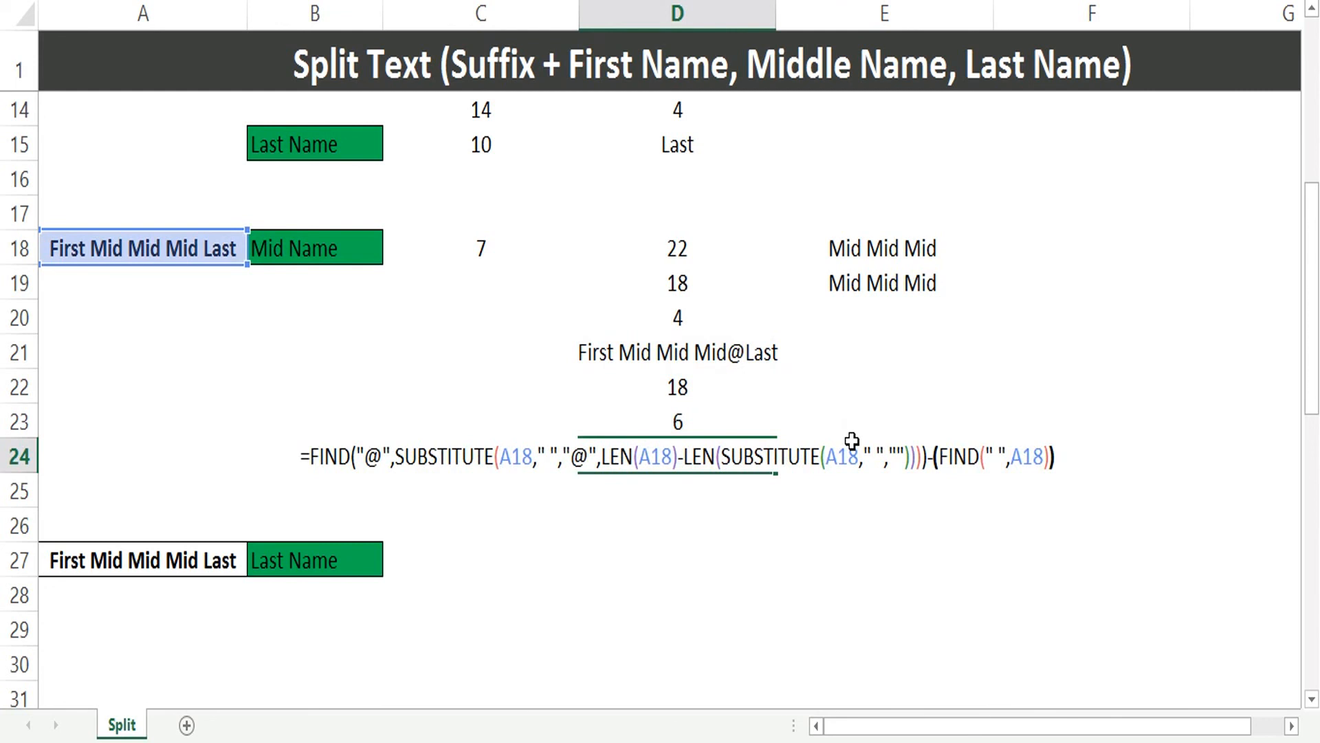
key("Return")
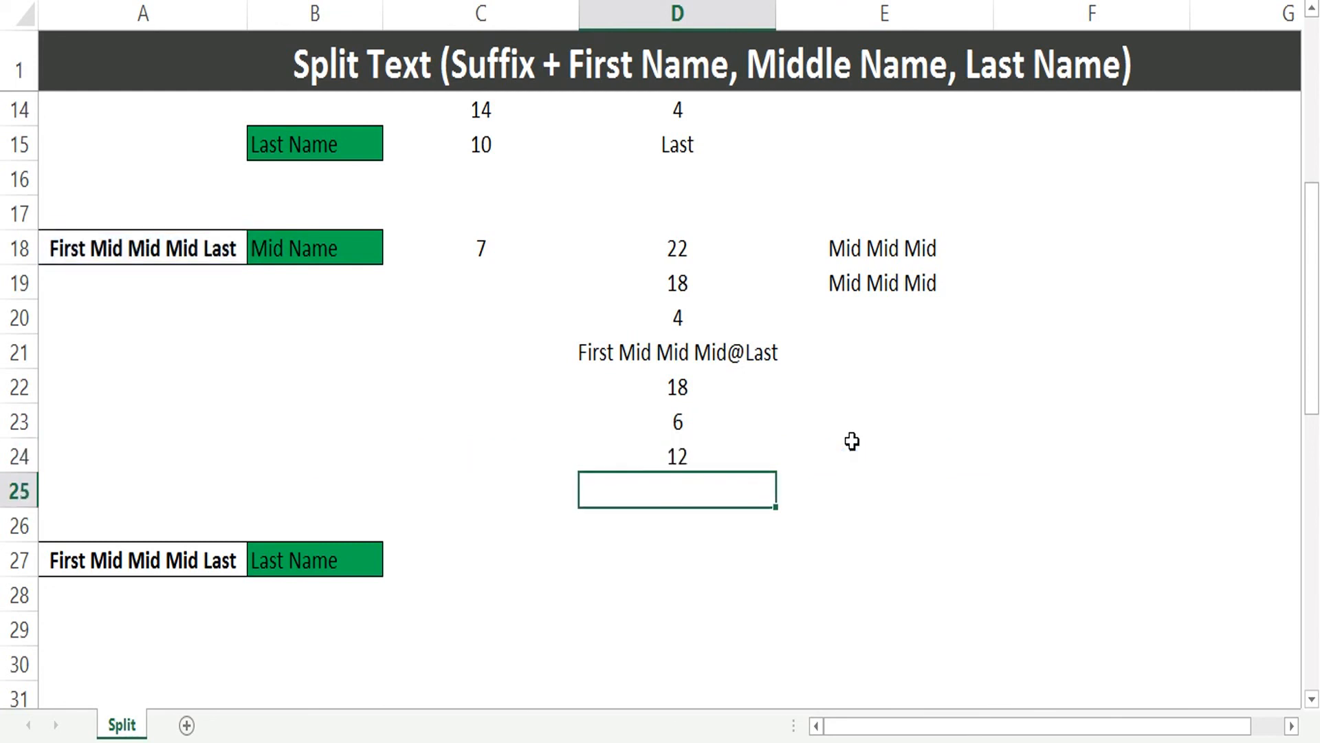
- Copy the combined expression FIND("@",SUBSTITUTE(...))-(FIND(" ",A18)) from D24 without its equals sign
key("Up")
key("F2")
key("shift+End")
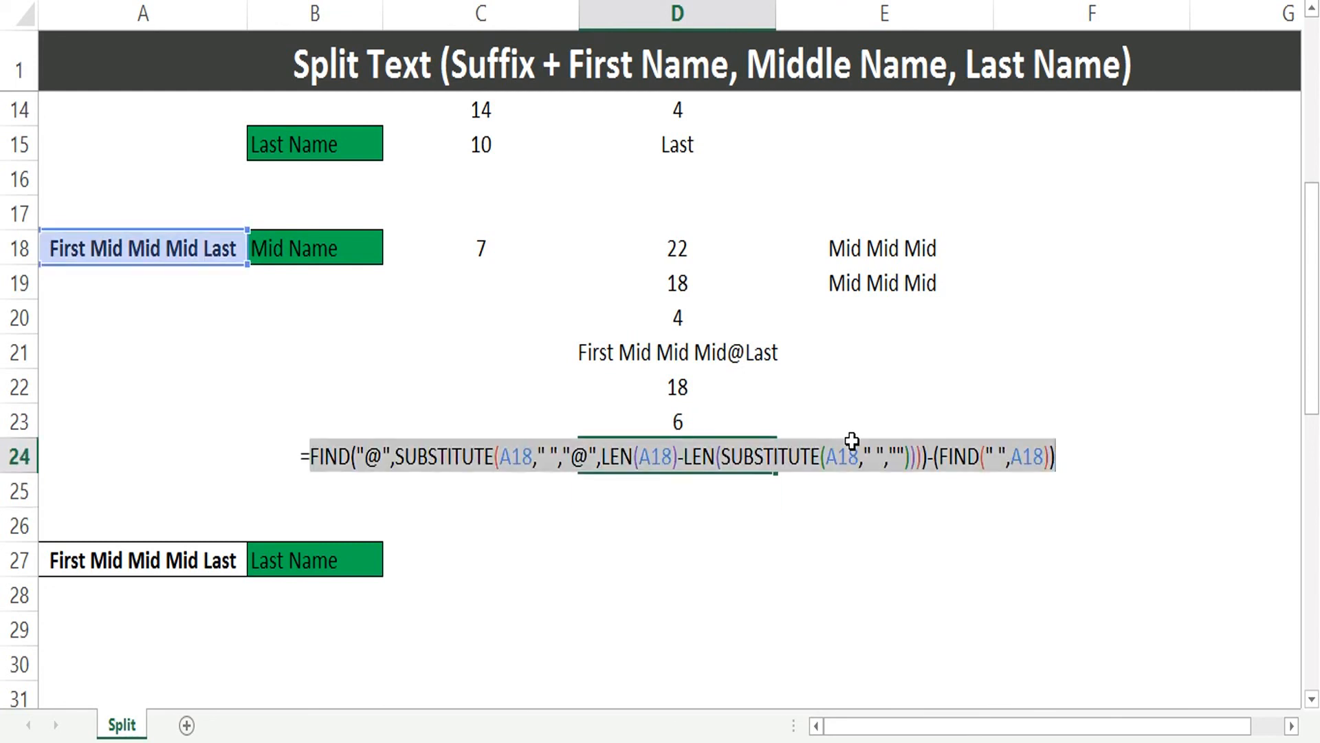
key("ctrl+c")
key("Escape")
- Replace the D24 reference in E19's MID formula with the copied combined character-count expression
key("Up")
key("Right")
key("Up")
key("Up")
key("Up")
key("Up")
key("F2")
key("Home")
key("End")
key("Left")
key("Left")
key("Left")
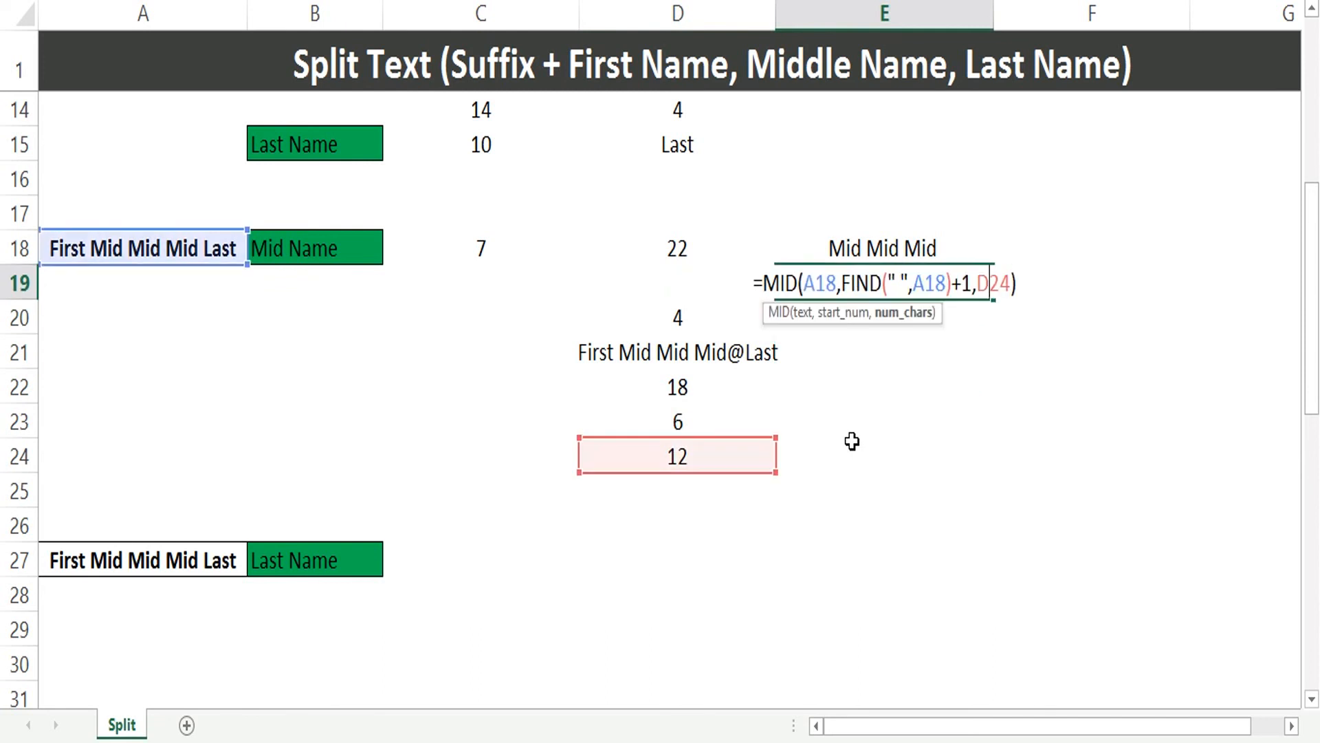
key("shift+Right")
key("shift+Right")
key("shift+Right")
key("ctrl+v")
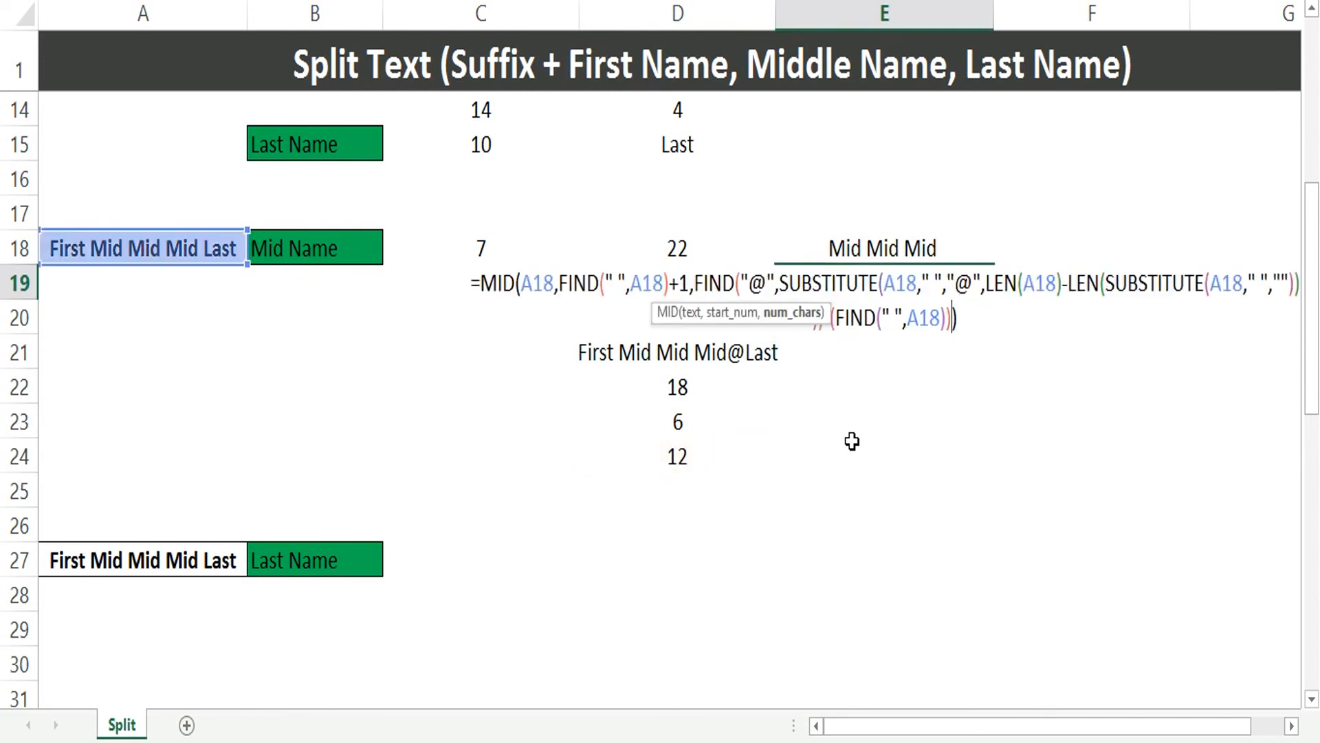
key("Return")
- Show E19's combined MID formula as text in C25 with FORMULATEXT
key("Down")
key("Down")
key("Down")
key("Down")
key("Down")
key("Down")
key("Down")
key("Left")
key("Left")
key("Up")
key("Up")
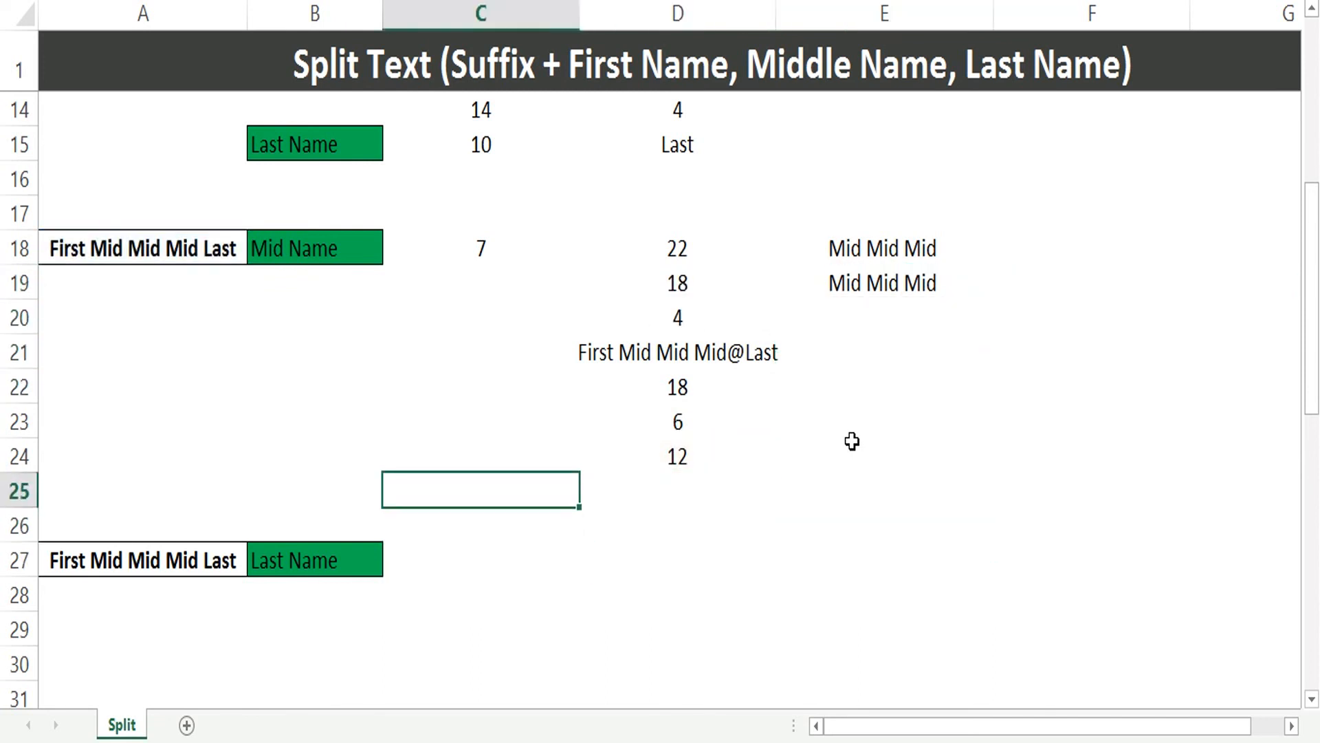
type("=form")
key("Tab")
key("Up")
key("Right")
key("Up")
key("Right")
key("Up")
key("Up")
key("Up")
key("Up")
key("Return")
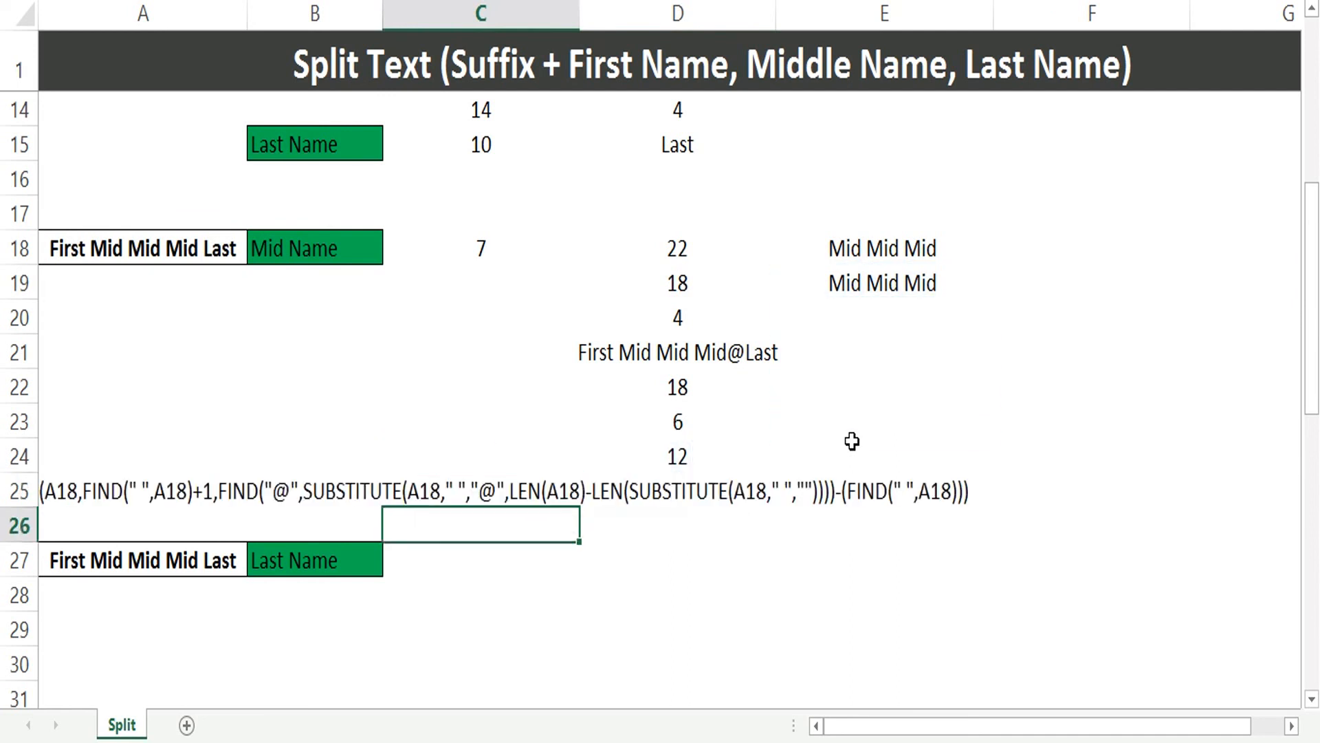
- Left-align the formula text in C25
key("Up")
key("alt+h")
key("a")
key("l")
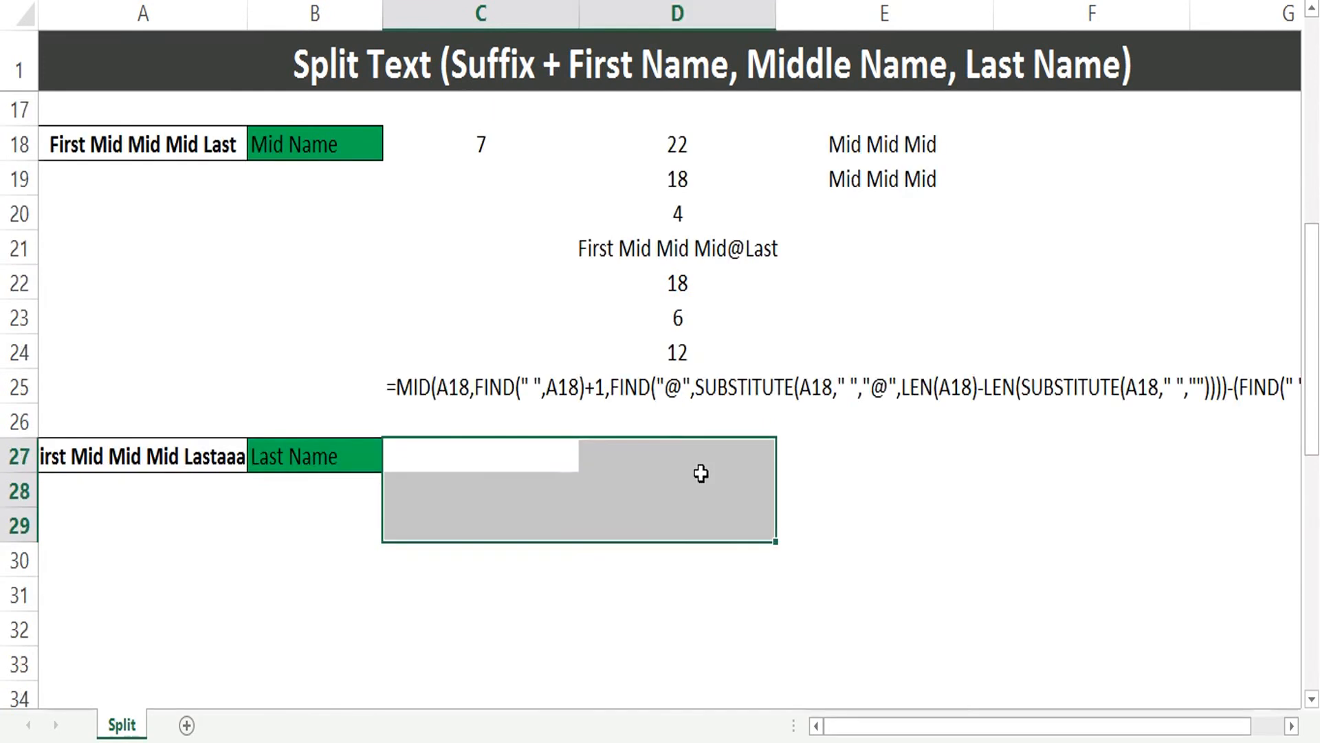
- Enter =D22 in C27 to reference the last space's position for the Last Name example
key("Left")
key("Right")
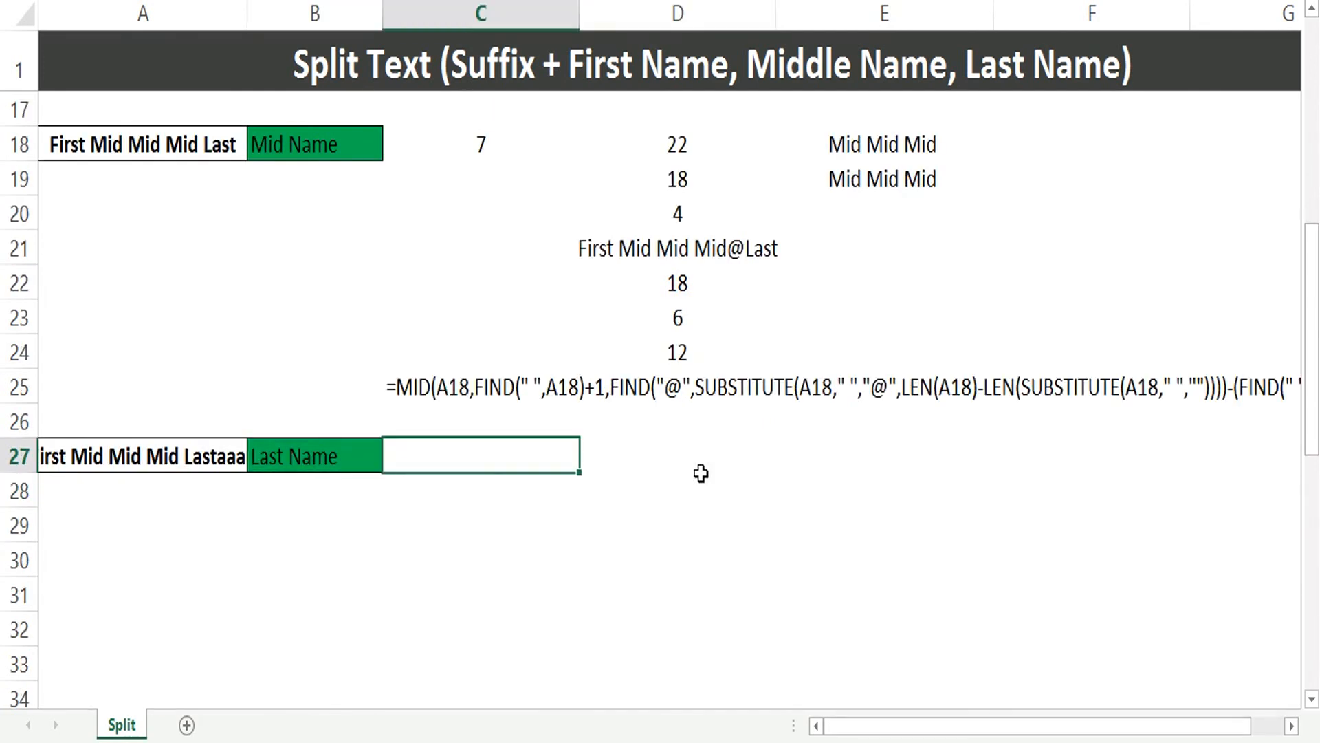
type("=")
key("Up")
key("Up")
key("Right")
key("Up")
key("Up")
key("Up")
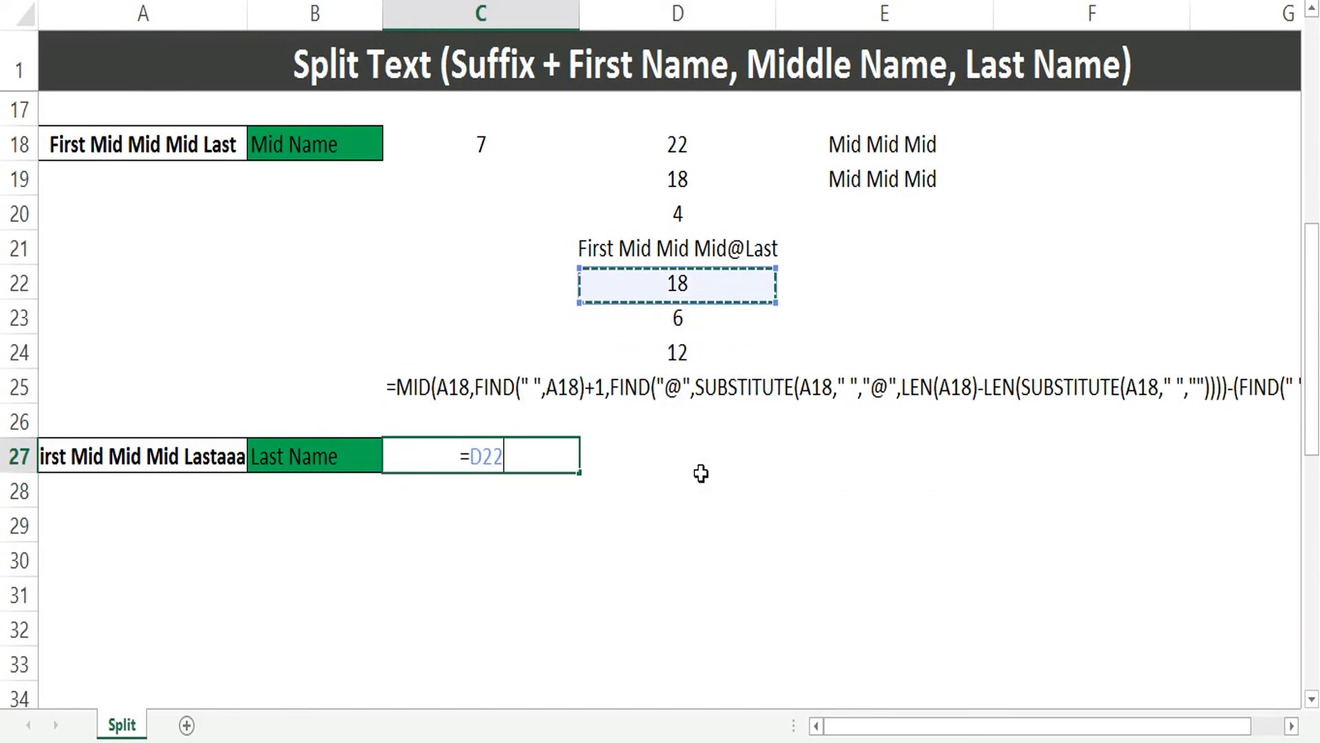
key("Return")
- Enter a LEN formula for A27 in C28
type("=LEN(")
key("Left")
key("Left")
key("Up")
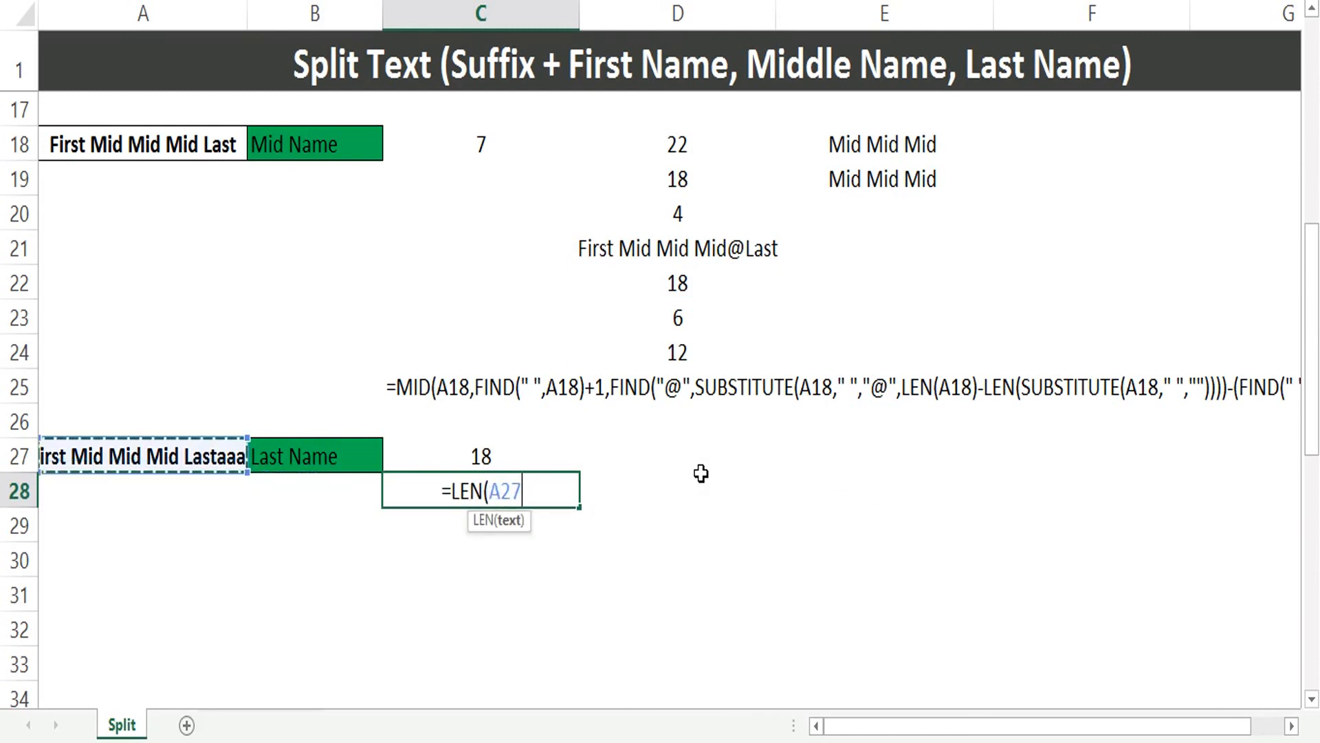
key("Return")
- Remove the extra trailing letters from A27 so the text reads "First Mid Mid Mid Last"
key("Up")
key("Left")
key("Left")
key("Up")
key("F2")
key("BackSpace")
key("BackSpace")
key("BackSpace")
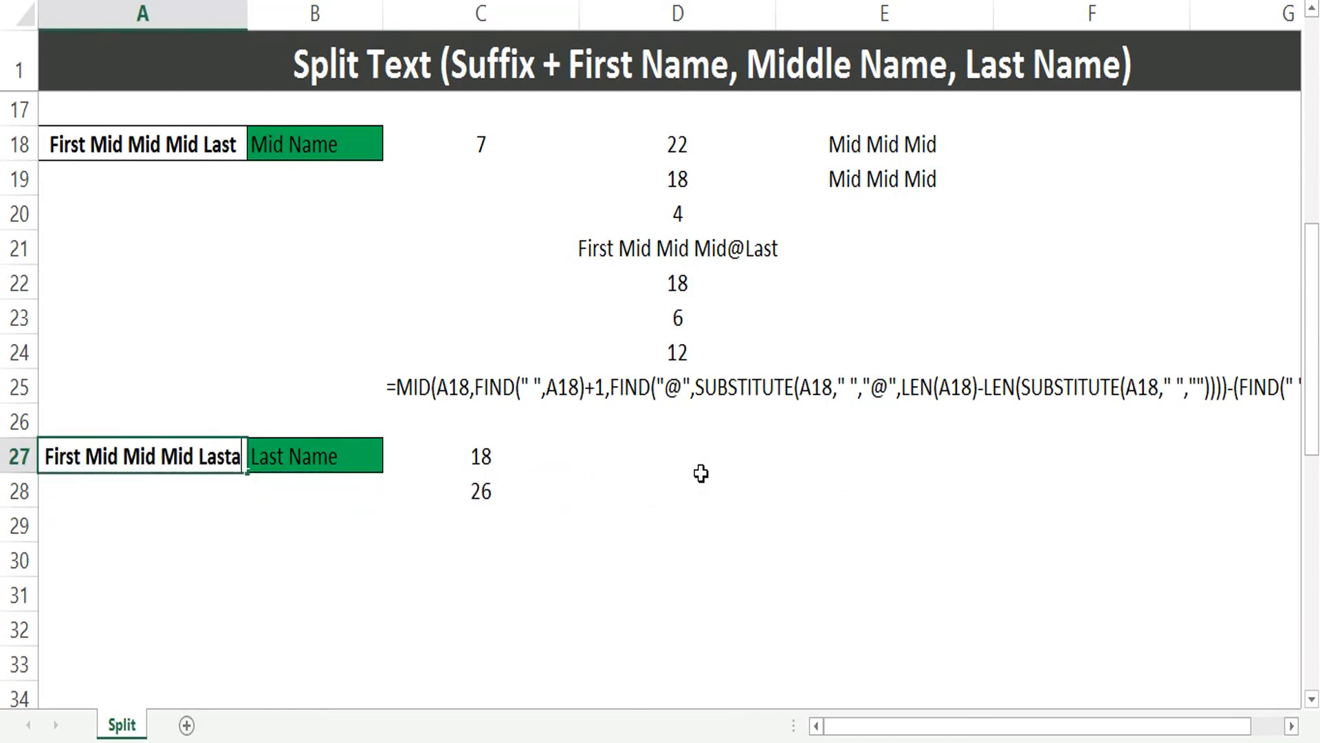
key("BackSpace")
key("Return")
- Enter =C28-C27 in C29 to calculate the last name's length
key("Up")
key("Right")
key("Right")
key("Down")
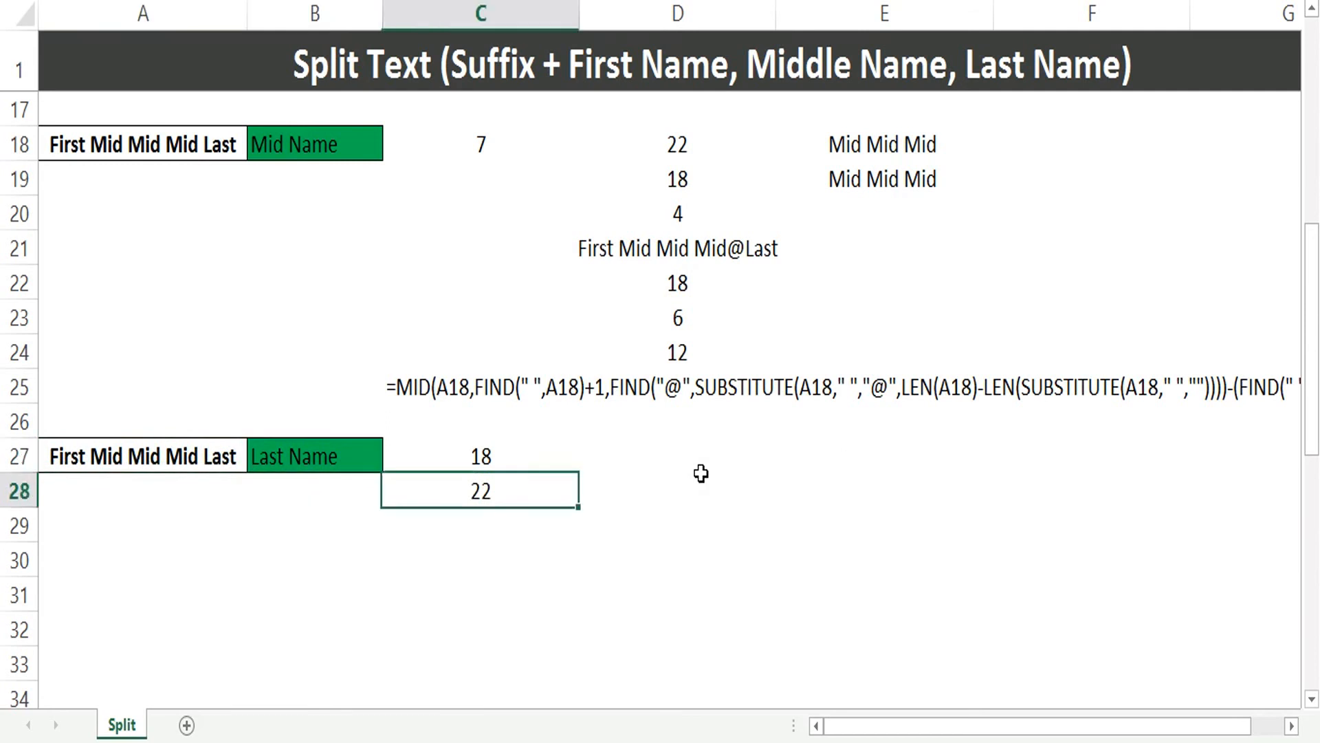
key("Down")
type("=")
key("Up")
type("-")
key("Up")
key("Up")
key("Return")
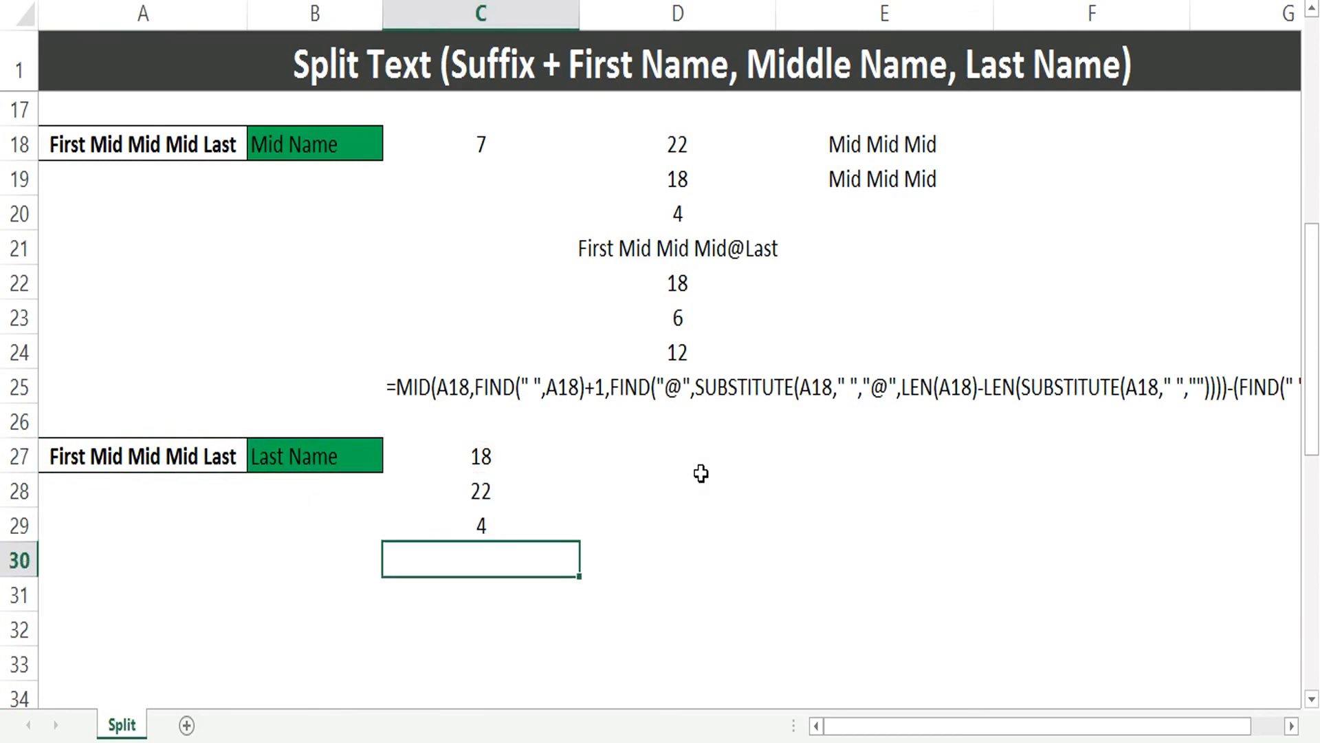
- Extract the last name in D27 with the formula =RIGHT(A27,C29)
key("Right")
key("Right")
key("Up")
key("Up")
key("Up")
key("Left")
key("F2")
type("=rig")
key("Tab")
key("Left")
key("Left")
key("Left")
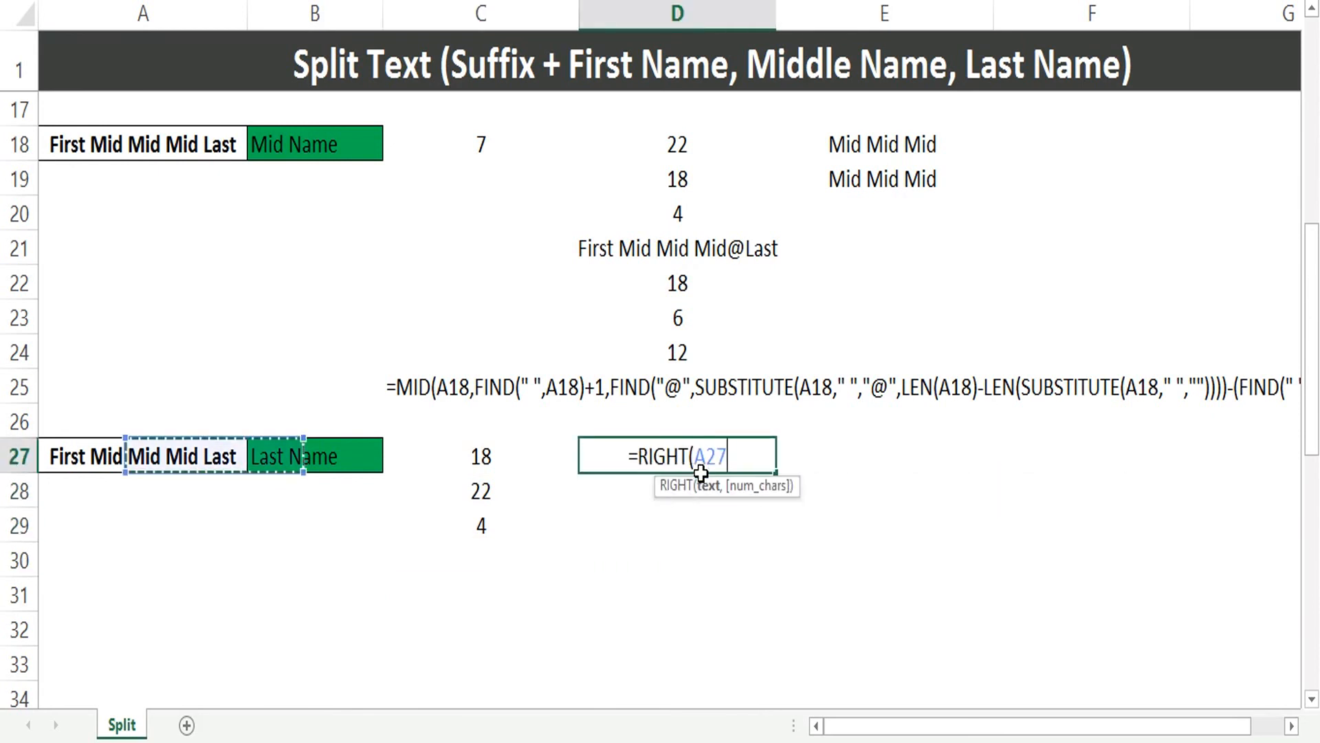
type(",")
key("Left")
key("Left")
key("Down")
key("Down")
key("Right")
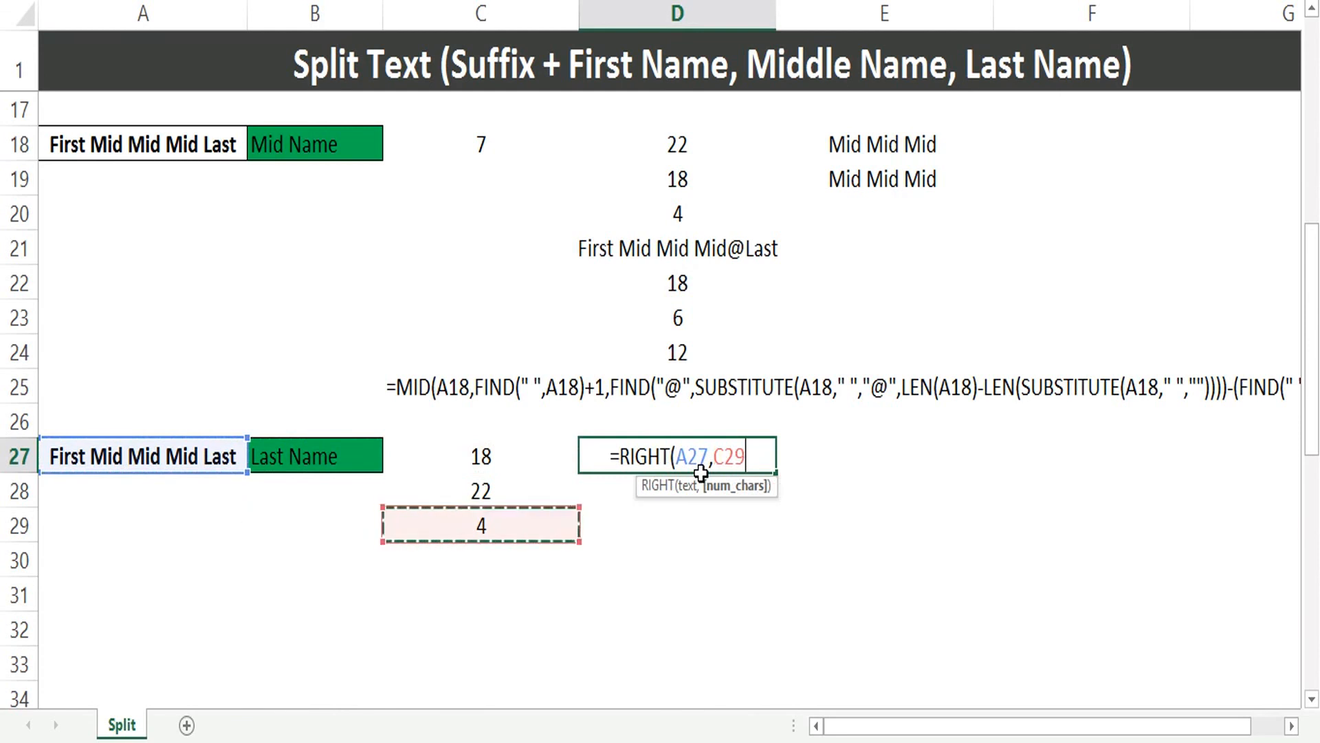
key("Return")
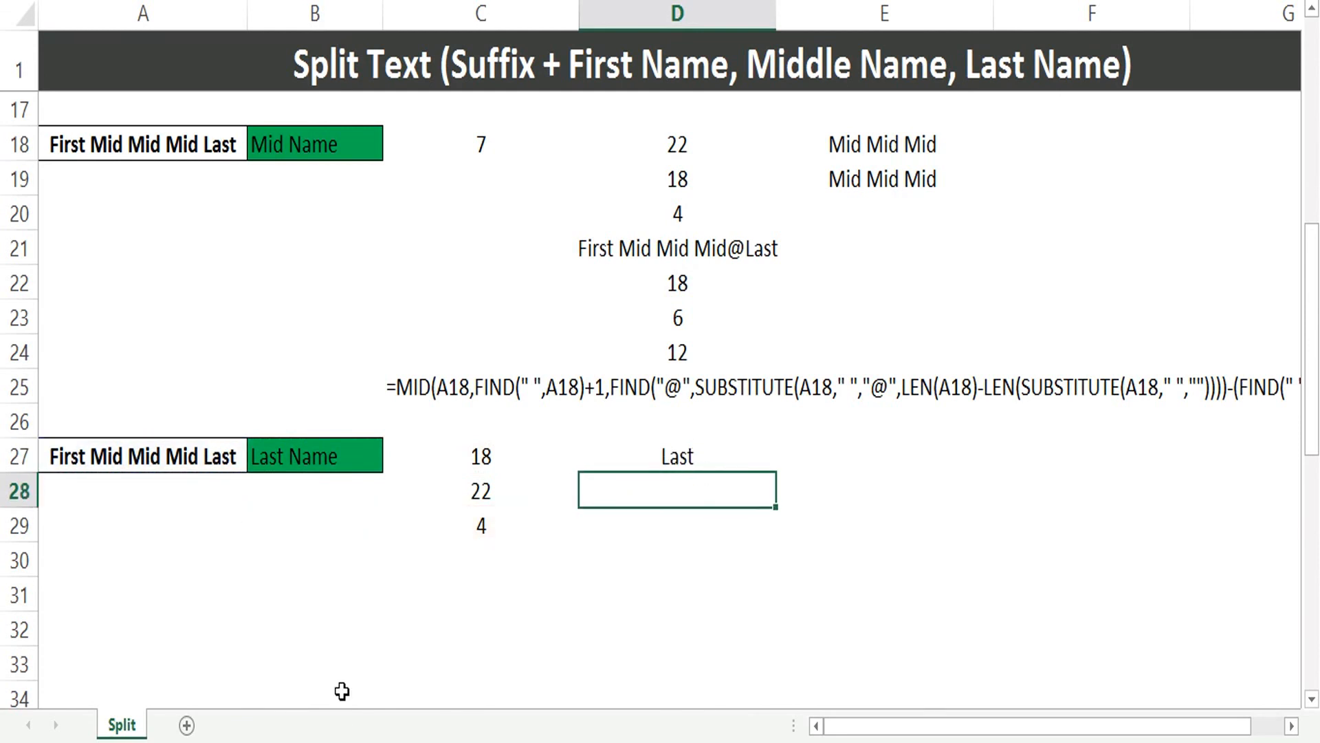
- Test the last-name formula by inserting "Iam" directly before "Last" in A27
key("Left")
key("Left")
key("Left")
key("Up")
key("Up")
key("Down")
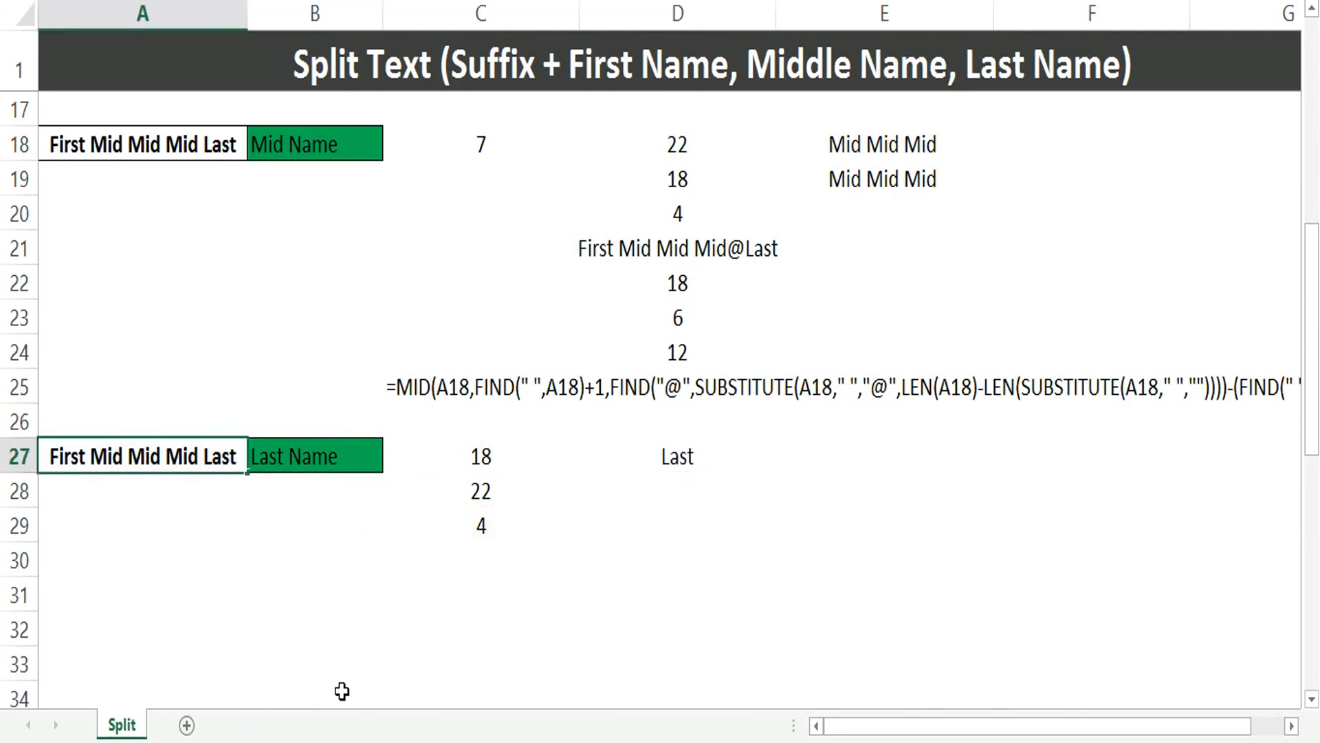
type("Iam")
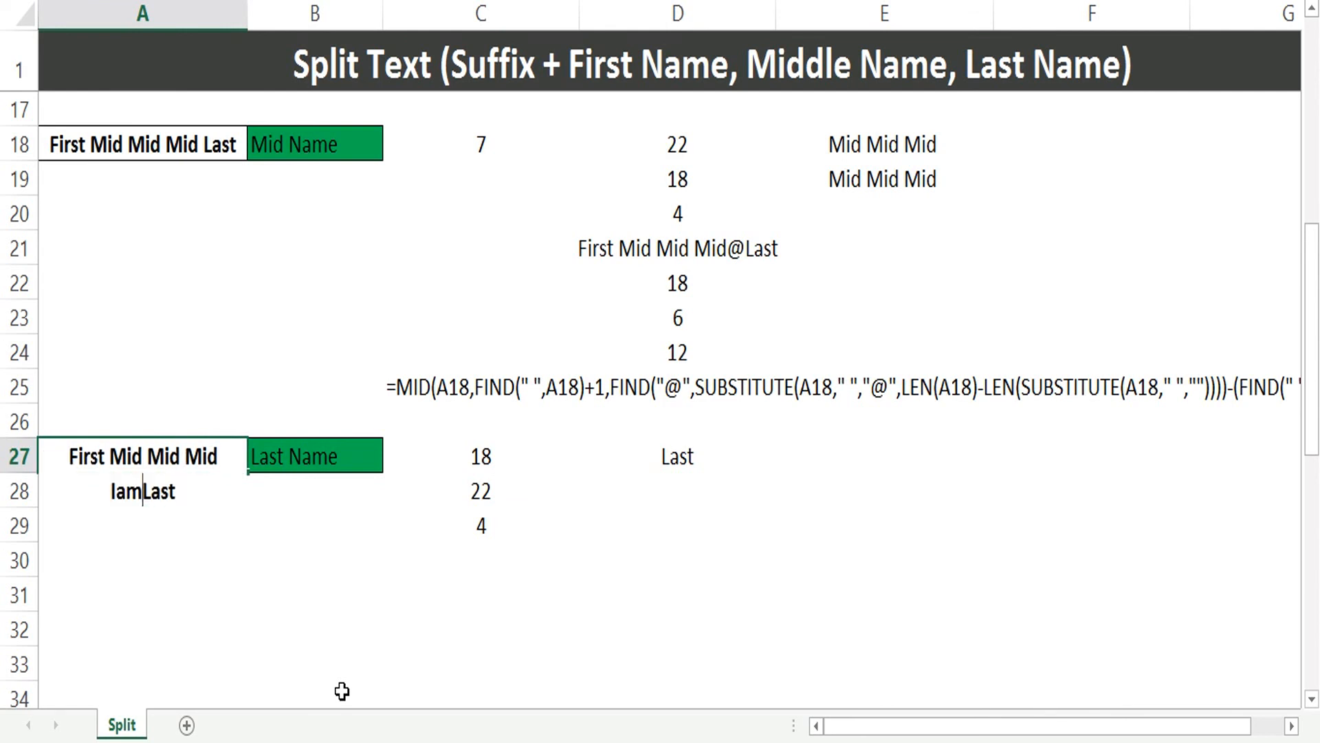
key("Return")
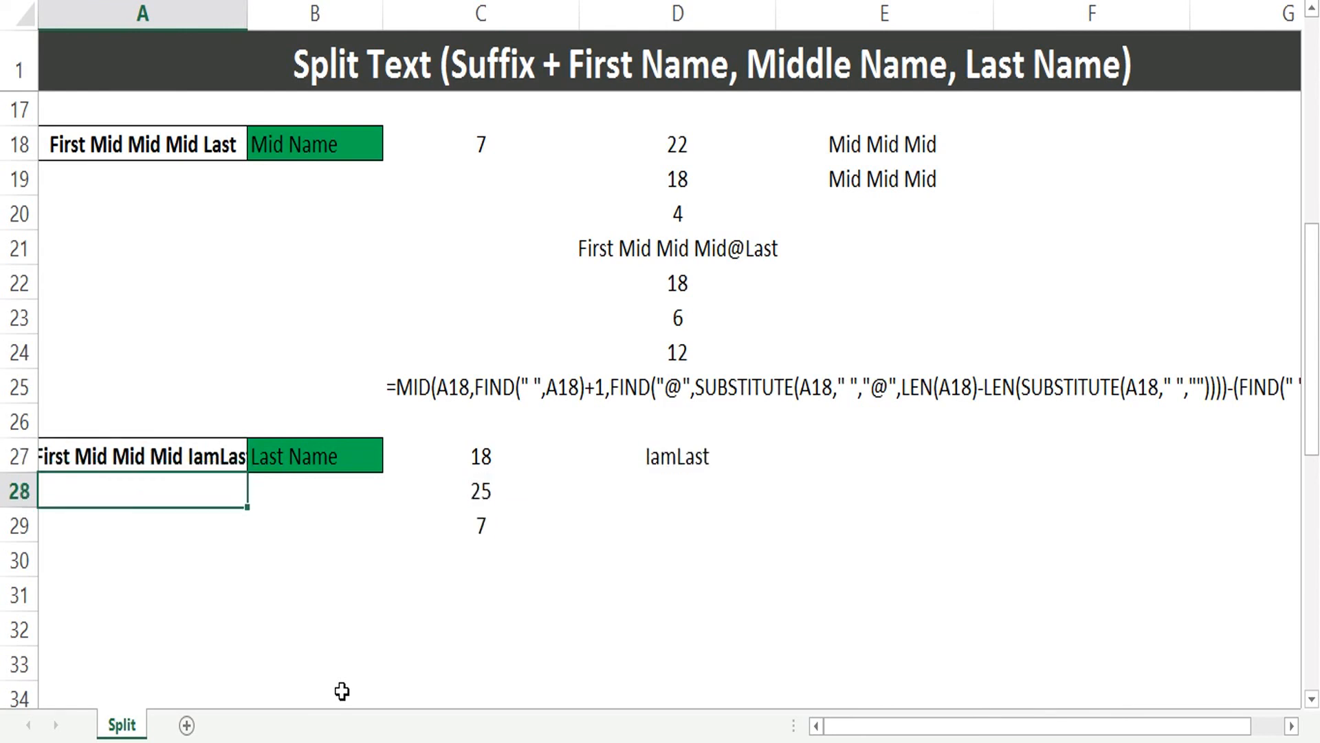
- Undo the test edit in A27 and return to C27
key("Up")
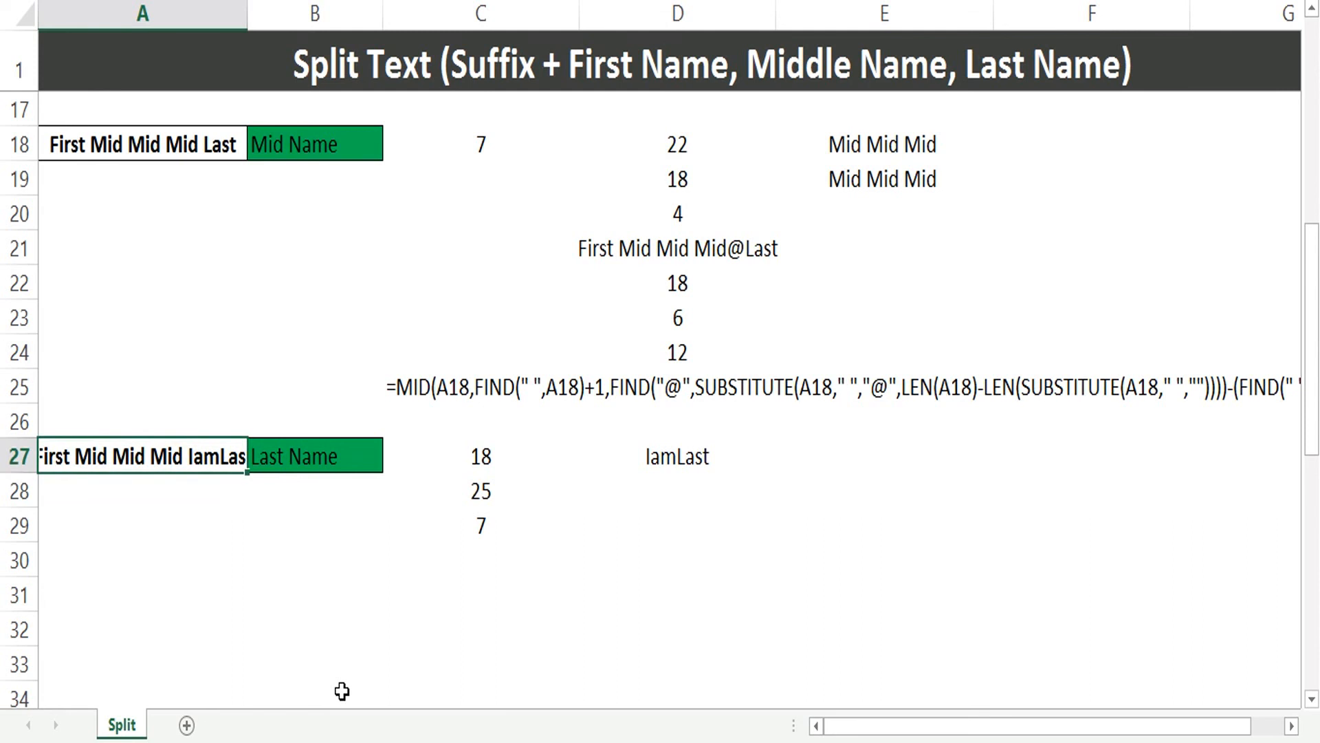
key("ctrl+z")
key("Right")
key("Right")
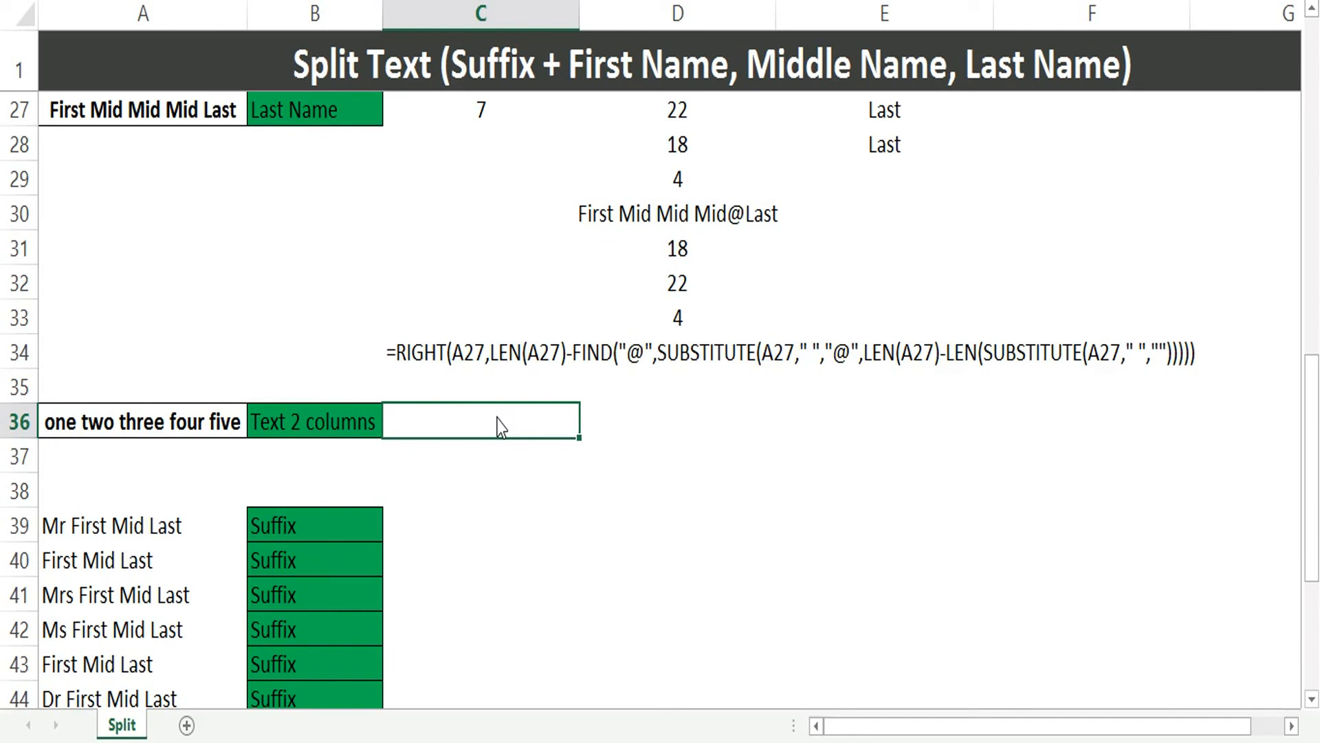
- Begin the text-splitting formula in C36 with =MID(SUBSTITUTE(" "&$A$36, using an absolute reference to A36
type("=mid")
key("Tab")
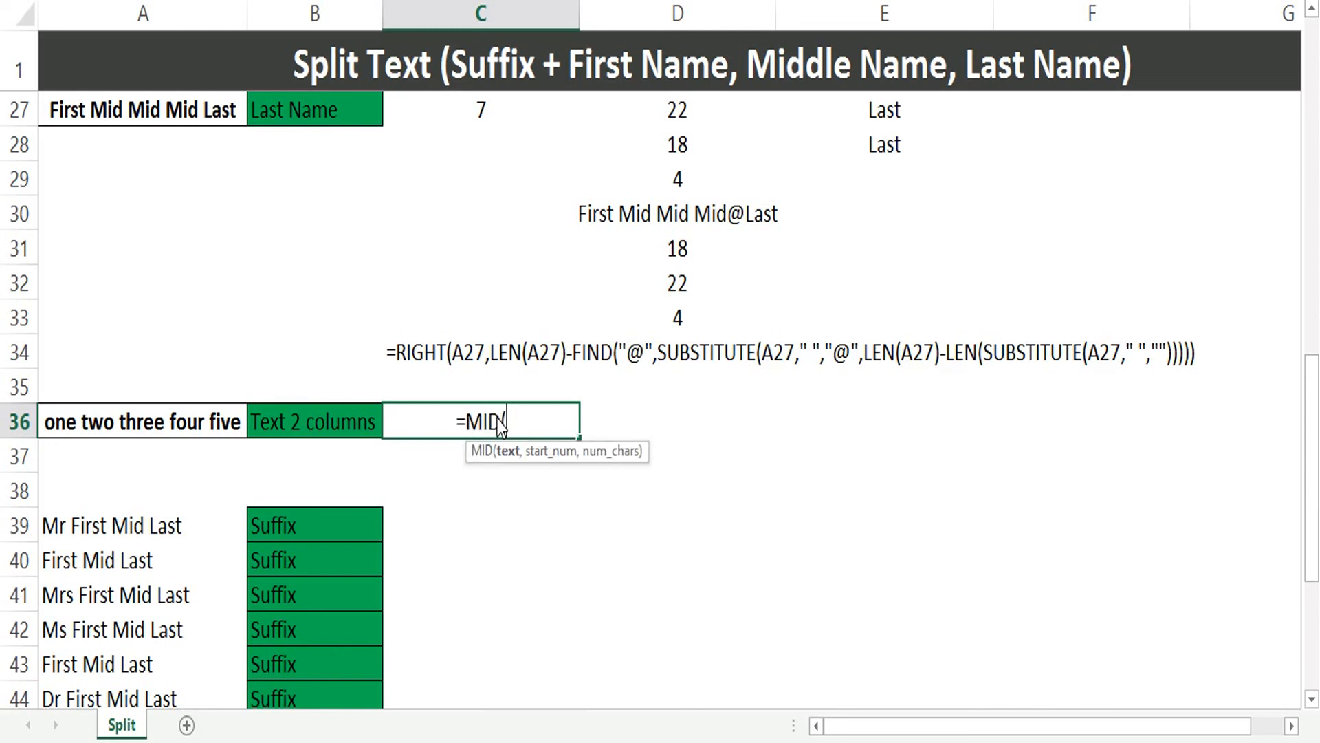
type("sub")
key("Tab")
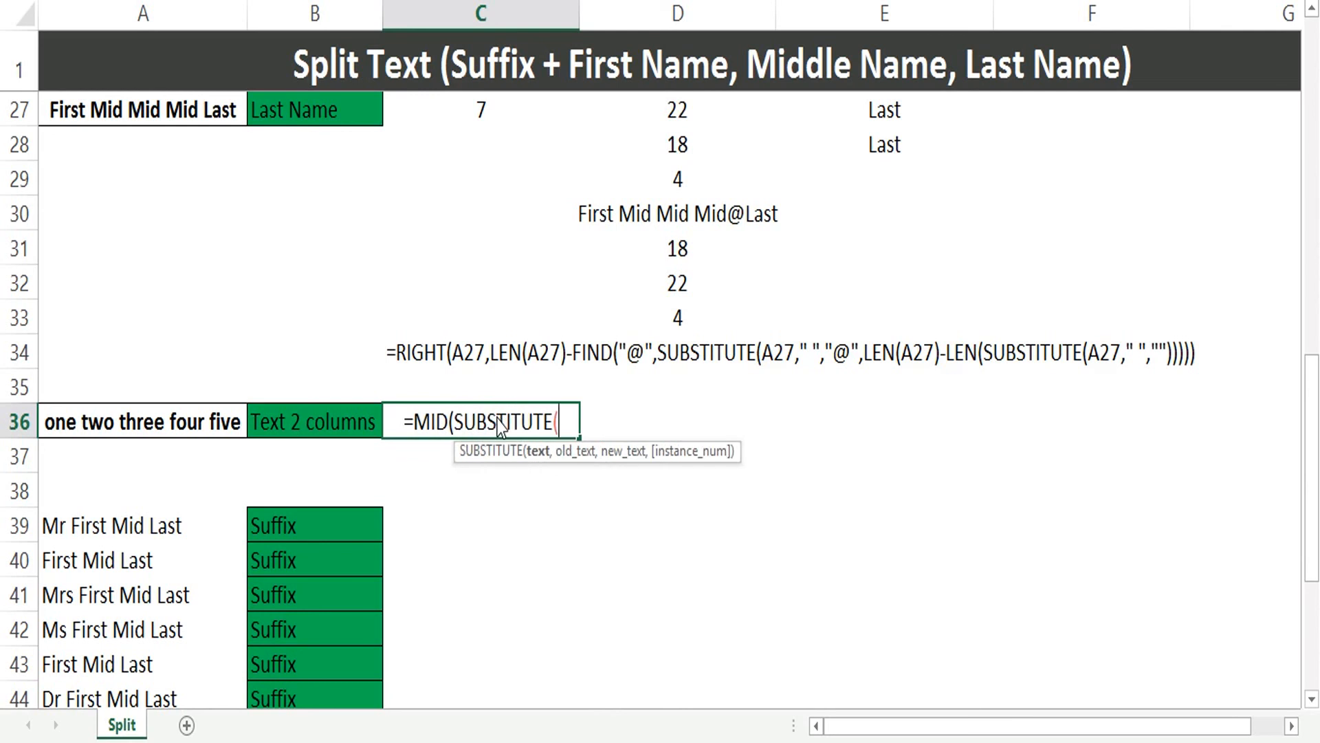
type("\" \"")
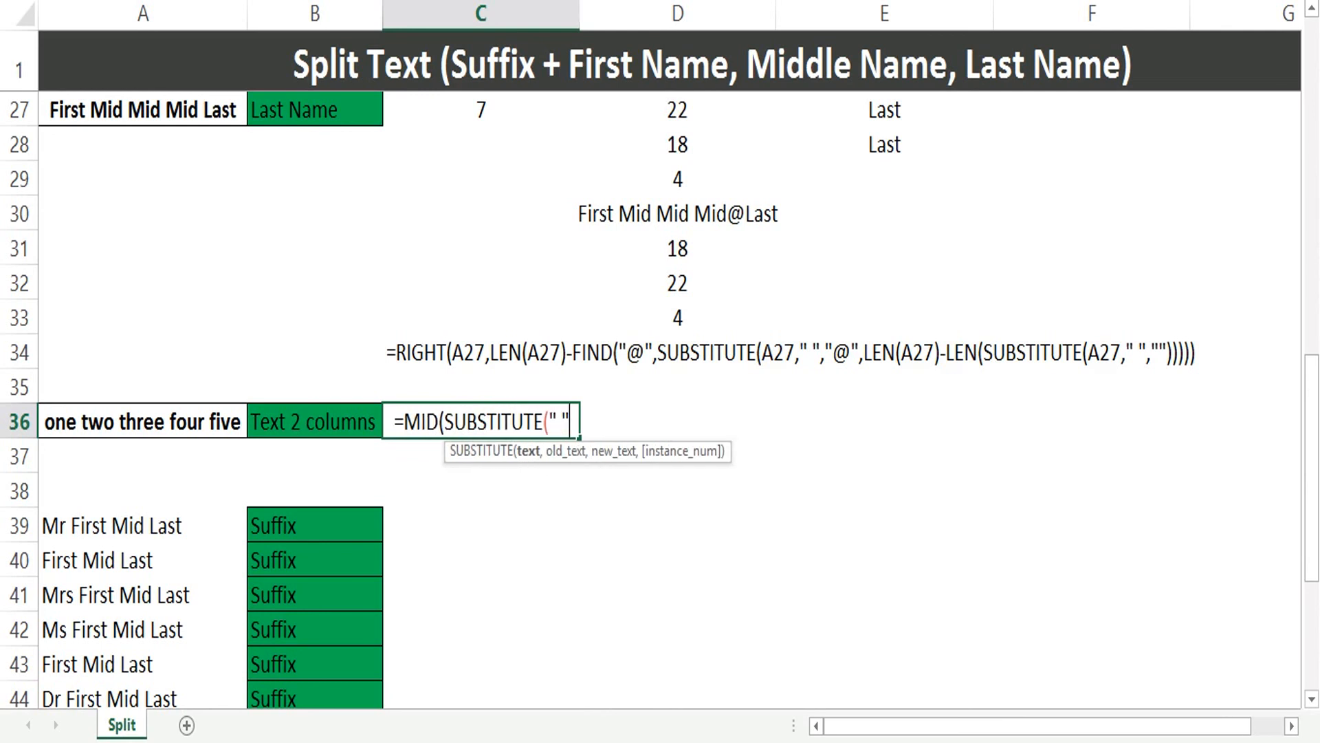
type("&")
key("Left")
key("Left")
key("Right")
key("Right")
key("F2")
key("Left")
key("Left")
key("F4")
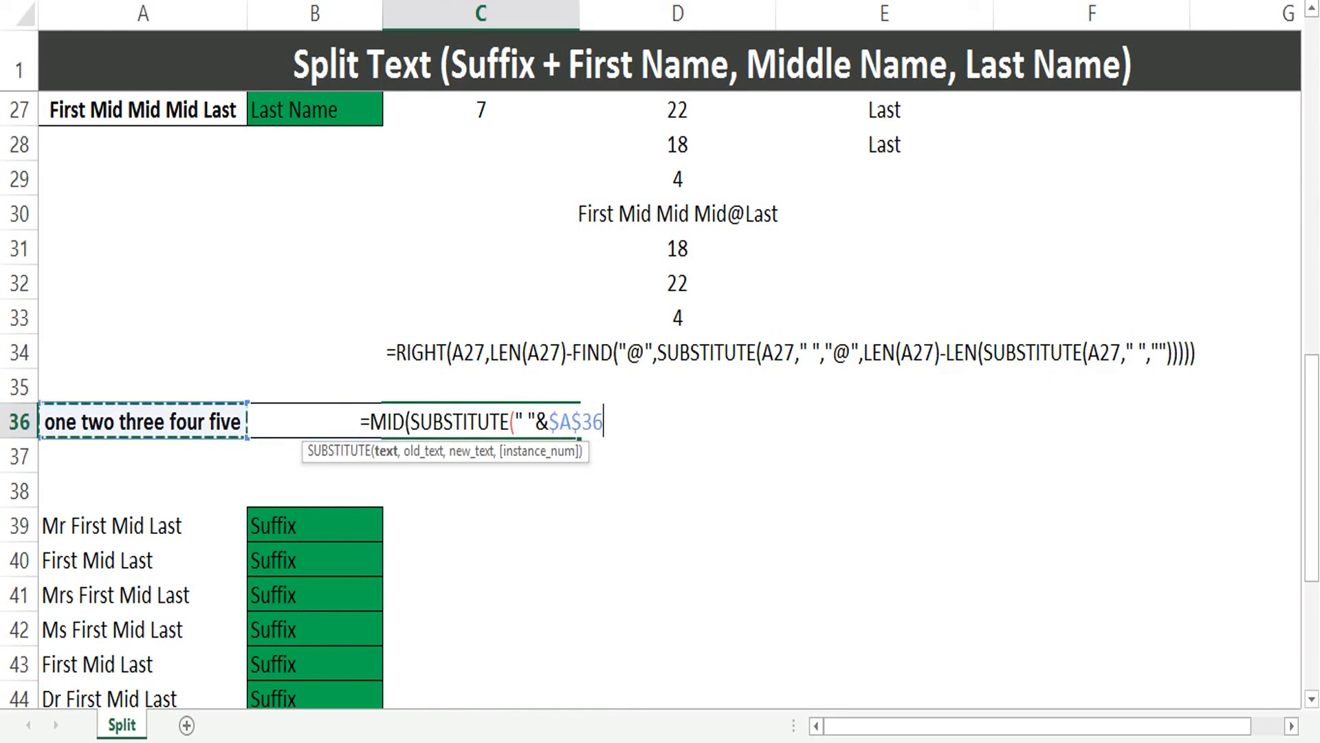
- Complete the SUBSTITUTE part in C36 so each space in the text is replaced by REPT(" ",100)
type(",")
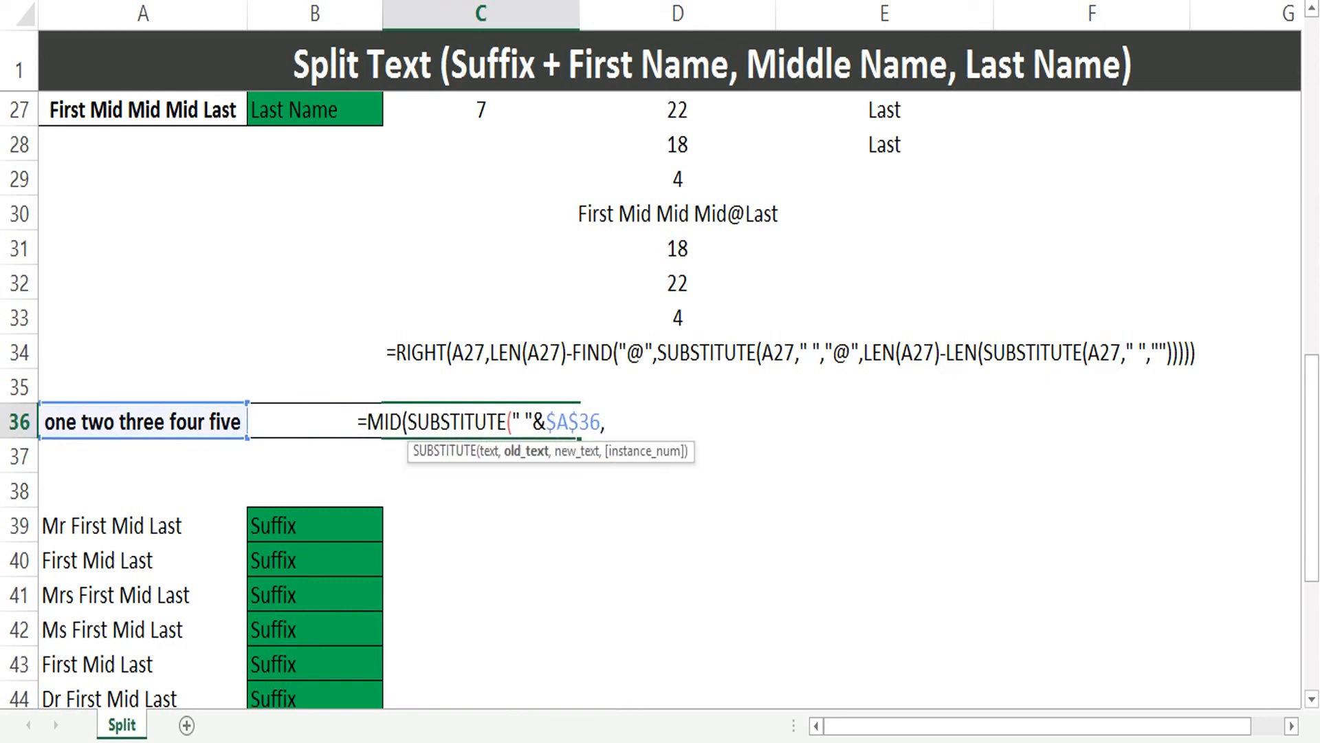
type("\" \"")
type(",rep")
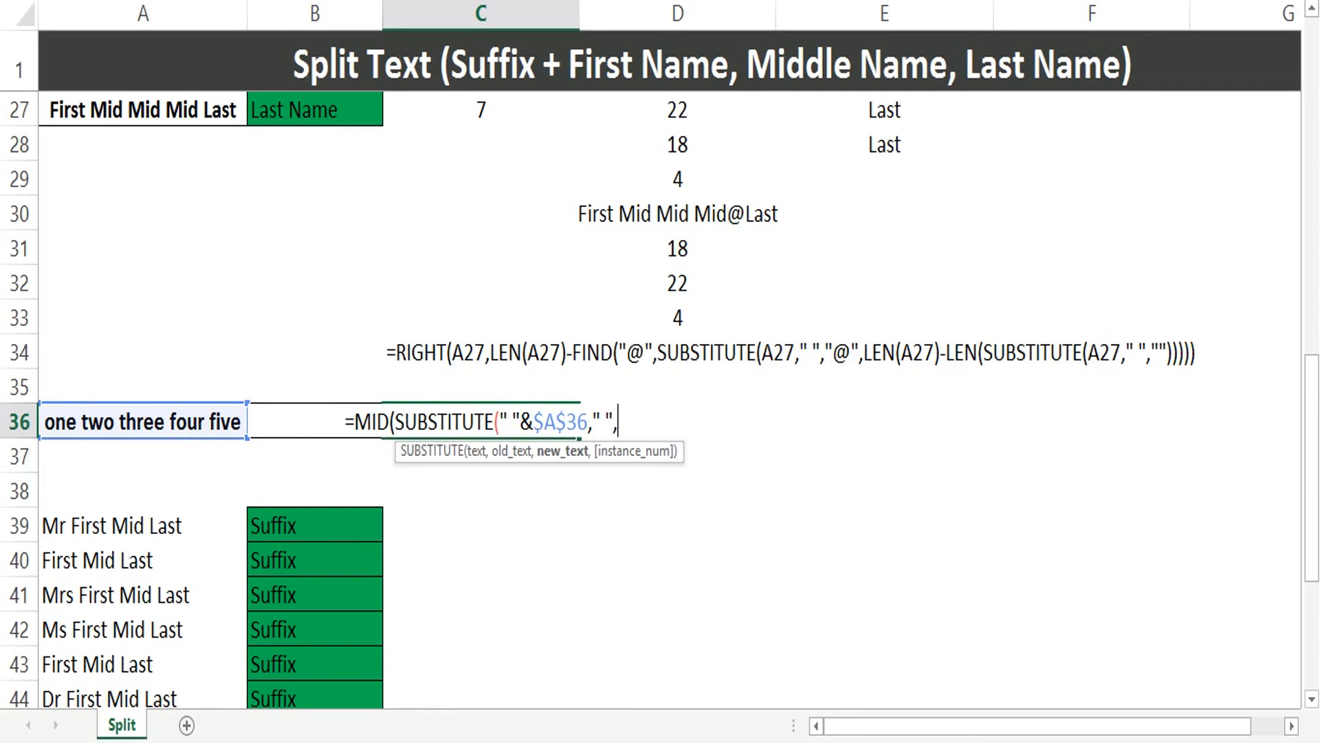
key("Tab")
type("\" \",")
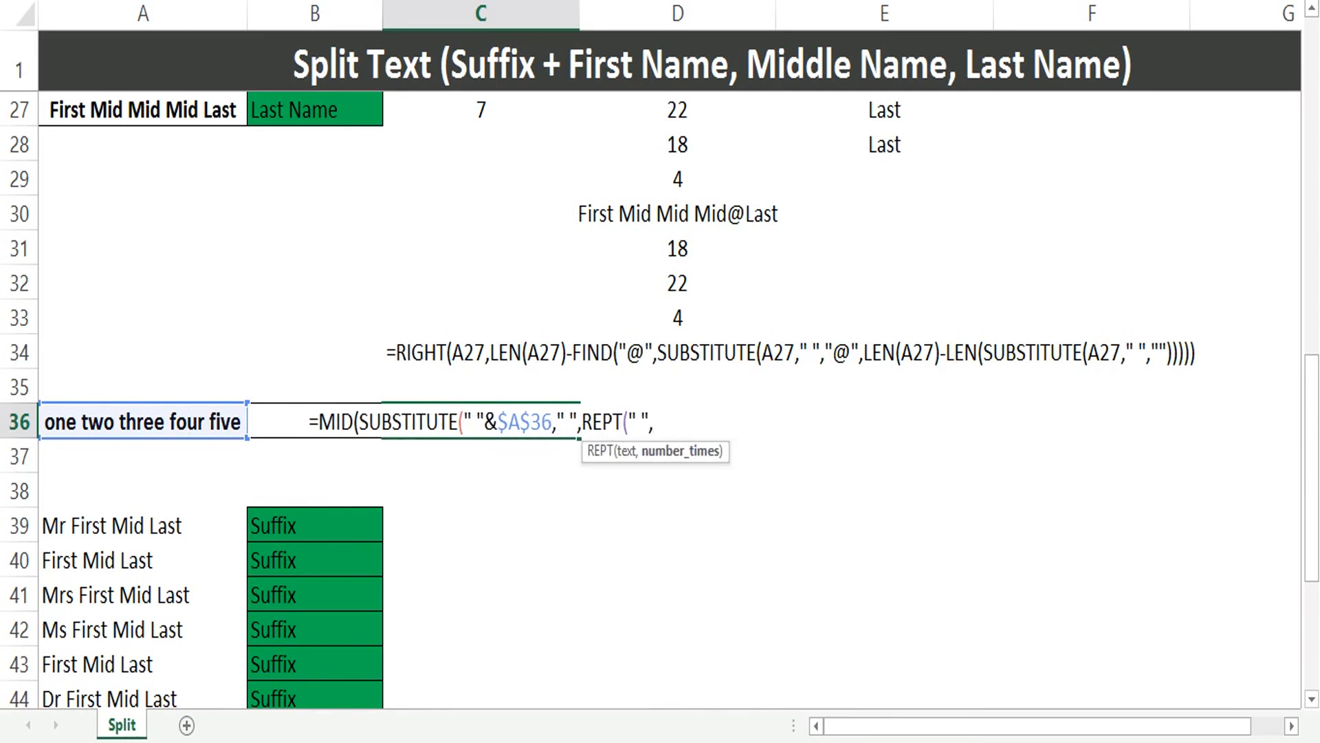
type("100)")
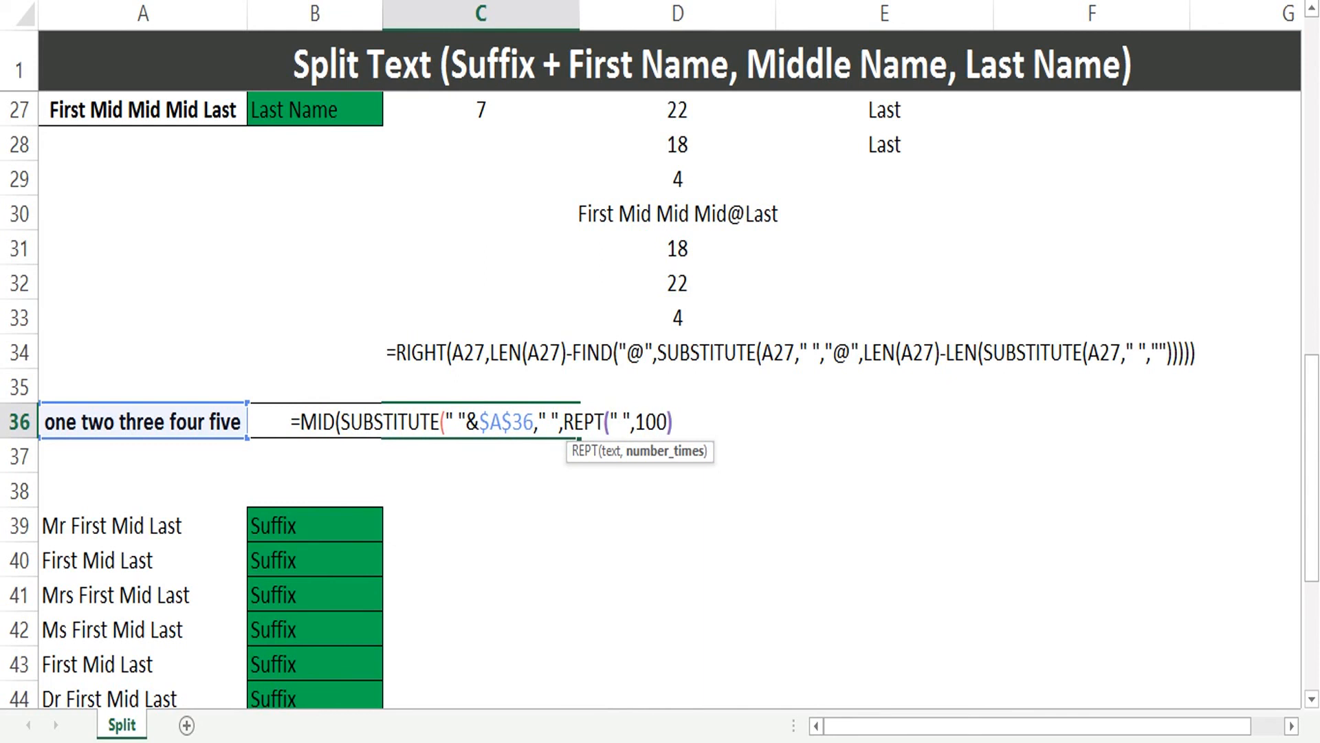
type("),")
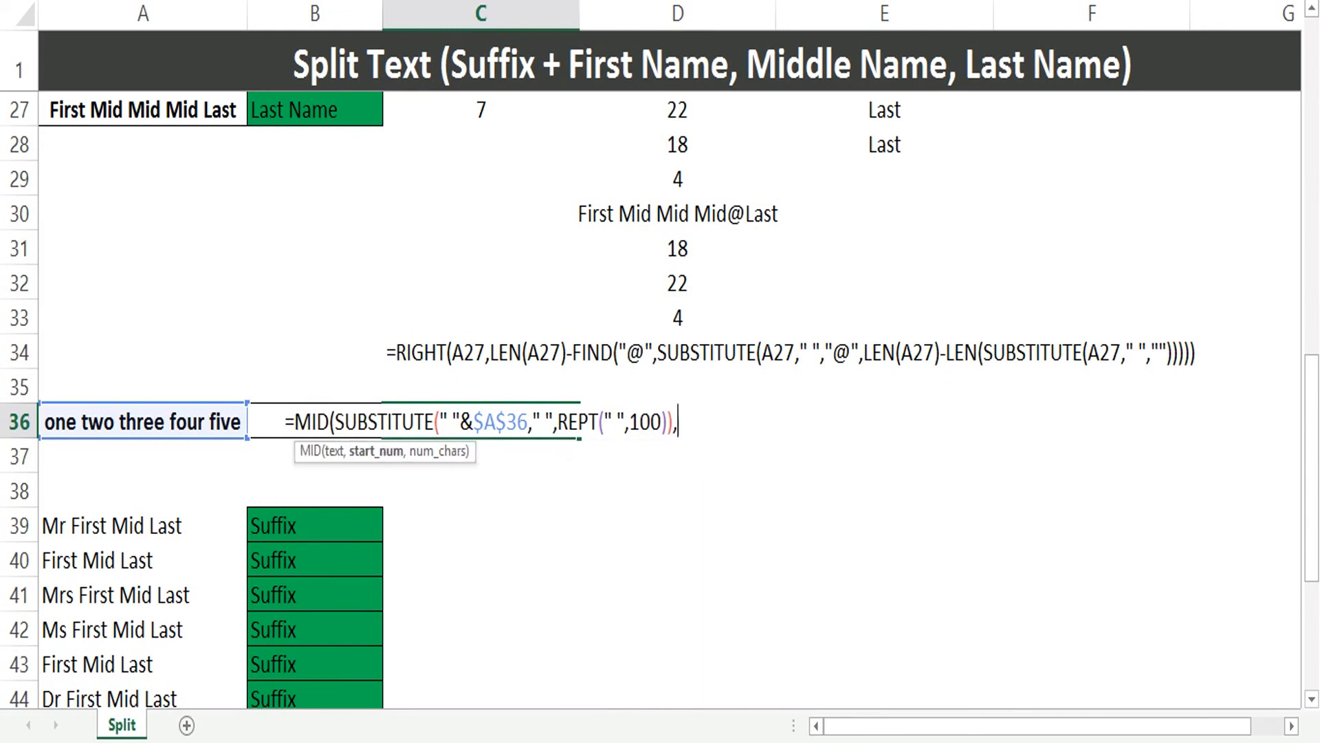
- Finish the MID formula in C36 with start position COLUMN(A1)*100 and a length of 100 characters
type("column")
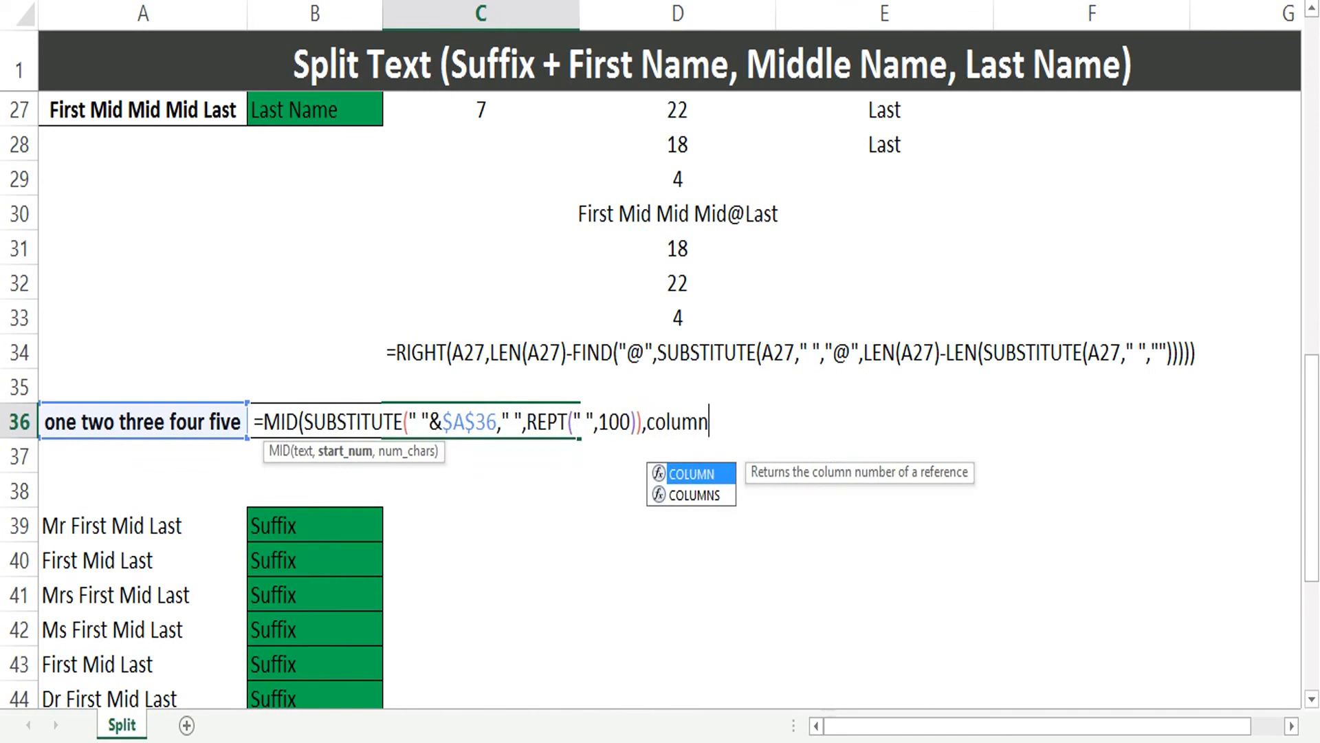
key("Tab")
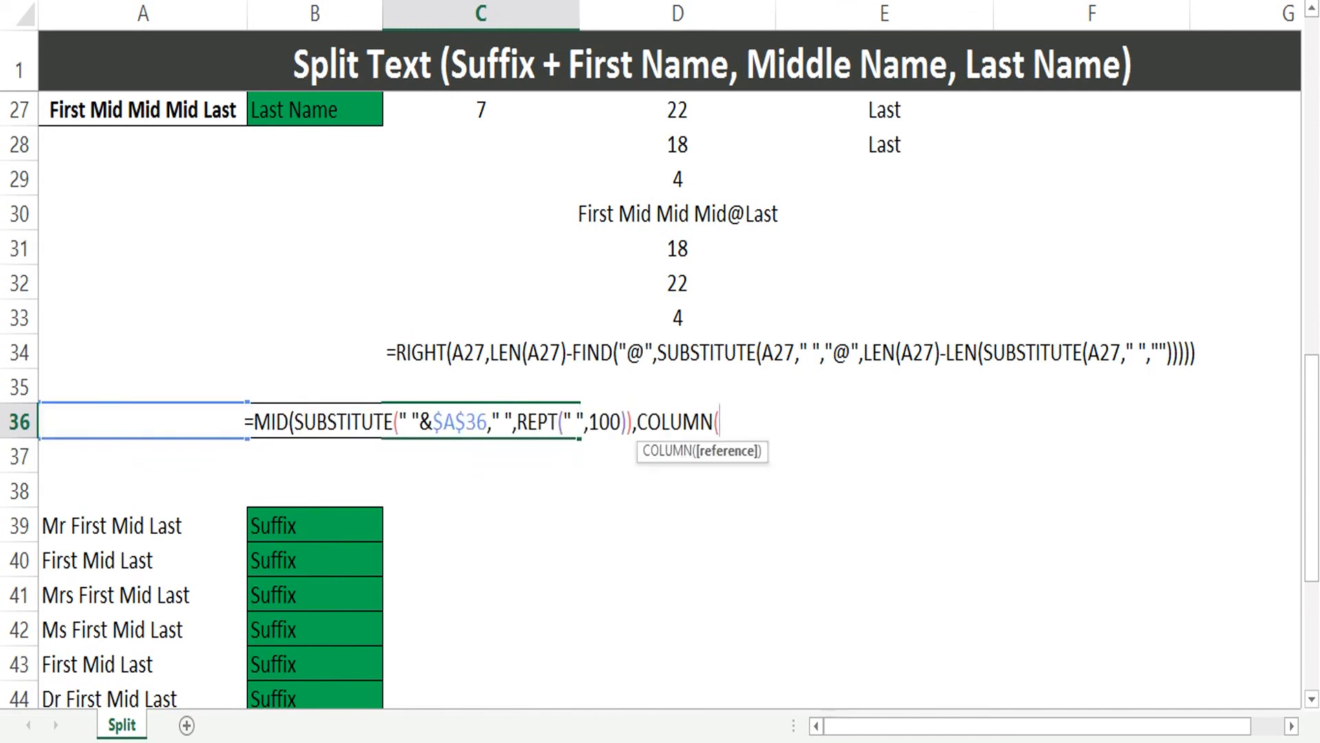
type("a21")
key("BackSpace")
key("BackSpace")
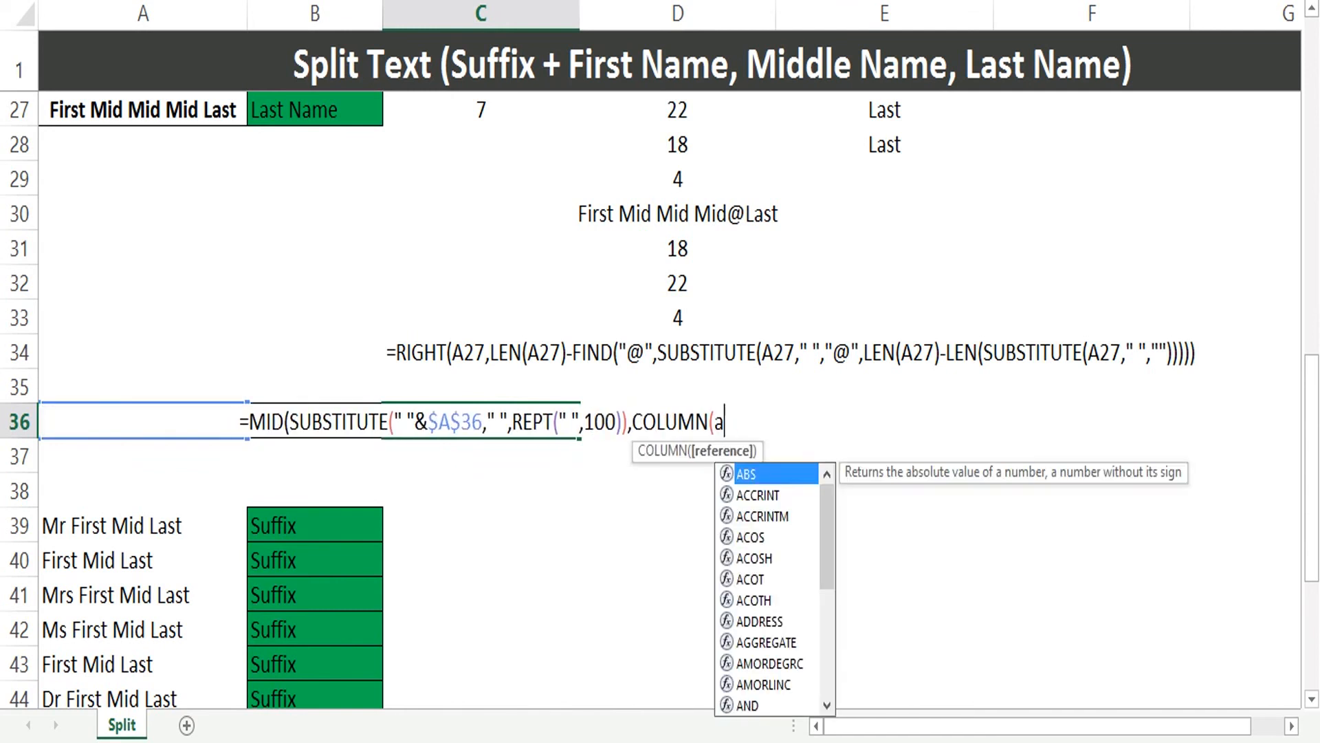
type("1)*100")
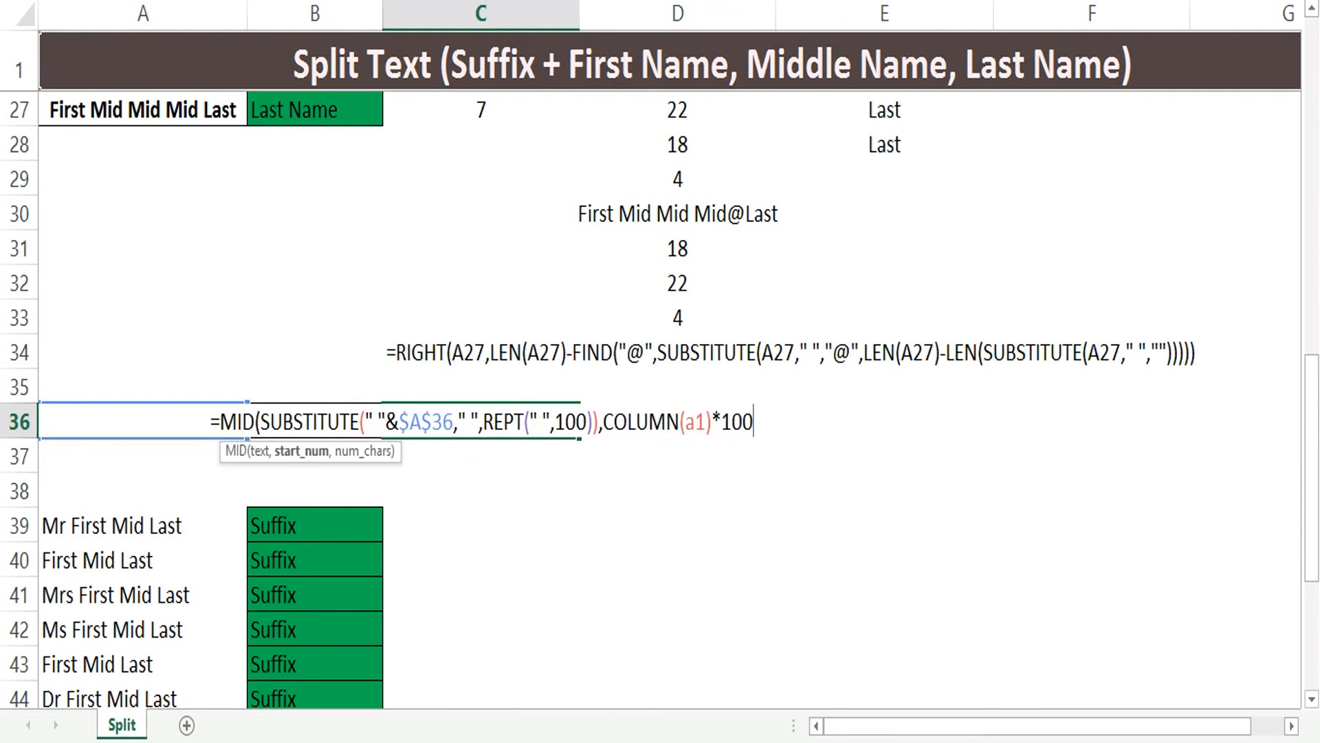
type(",100)")
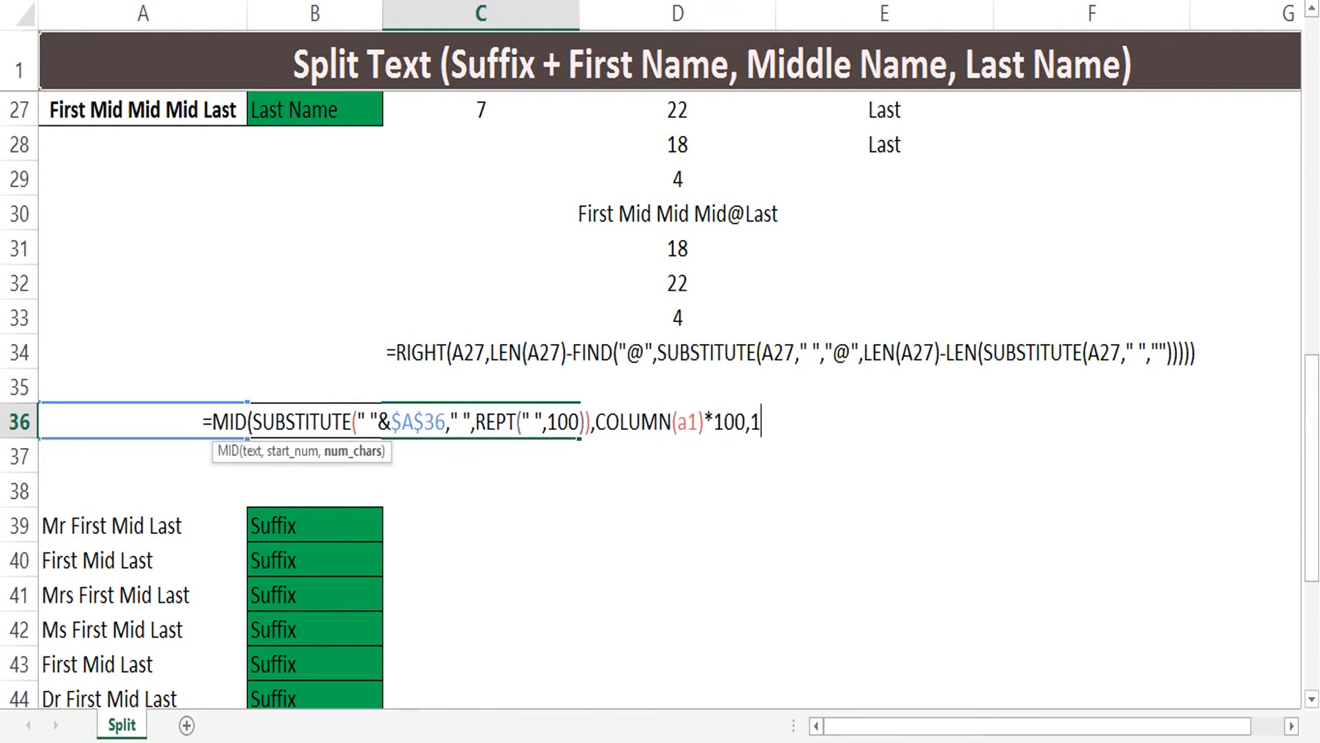
key("Return")
- Wrap the MID formula in C36 in TRIM to remove the extra spaces
key("Up")
key("F2")
key("Home")
key("Right")
key("Tab")
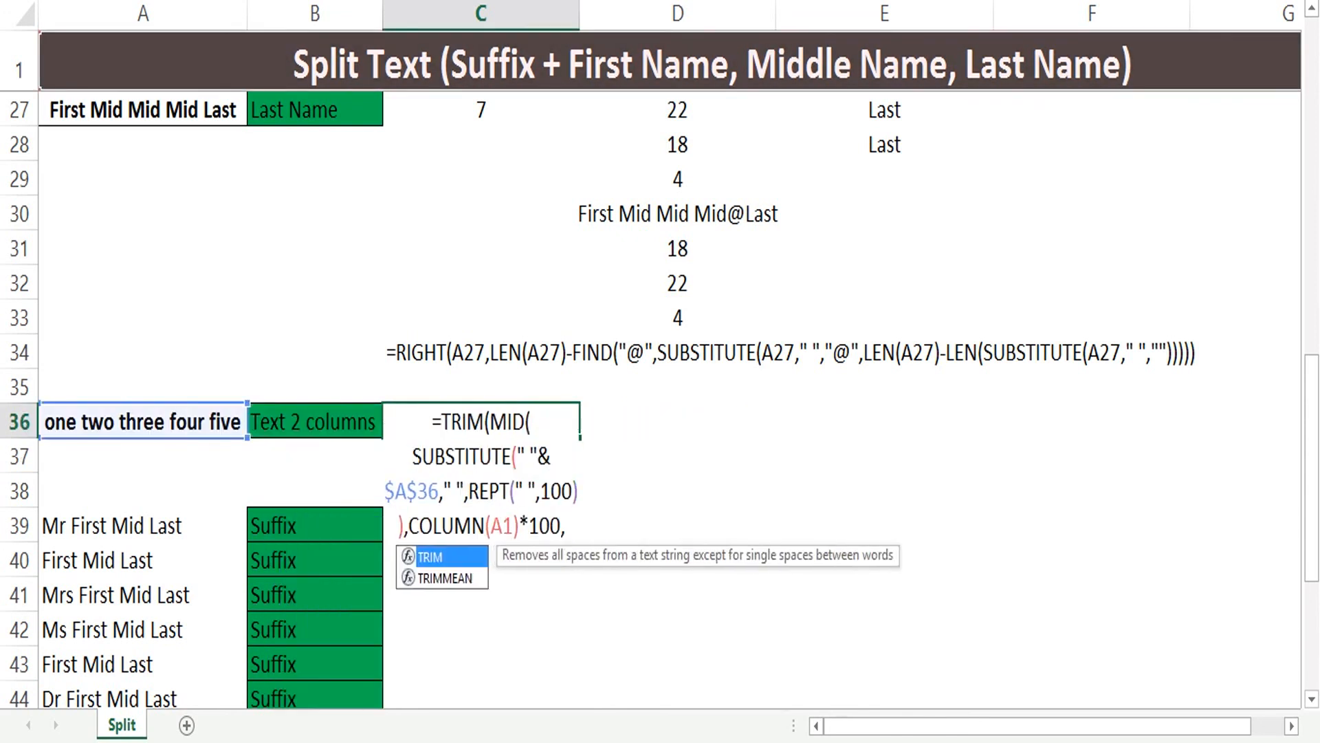
key("End")
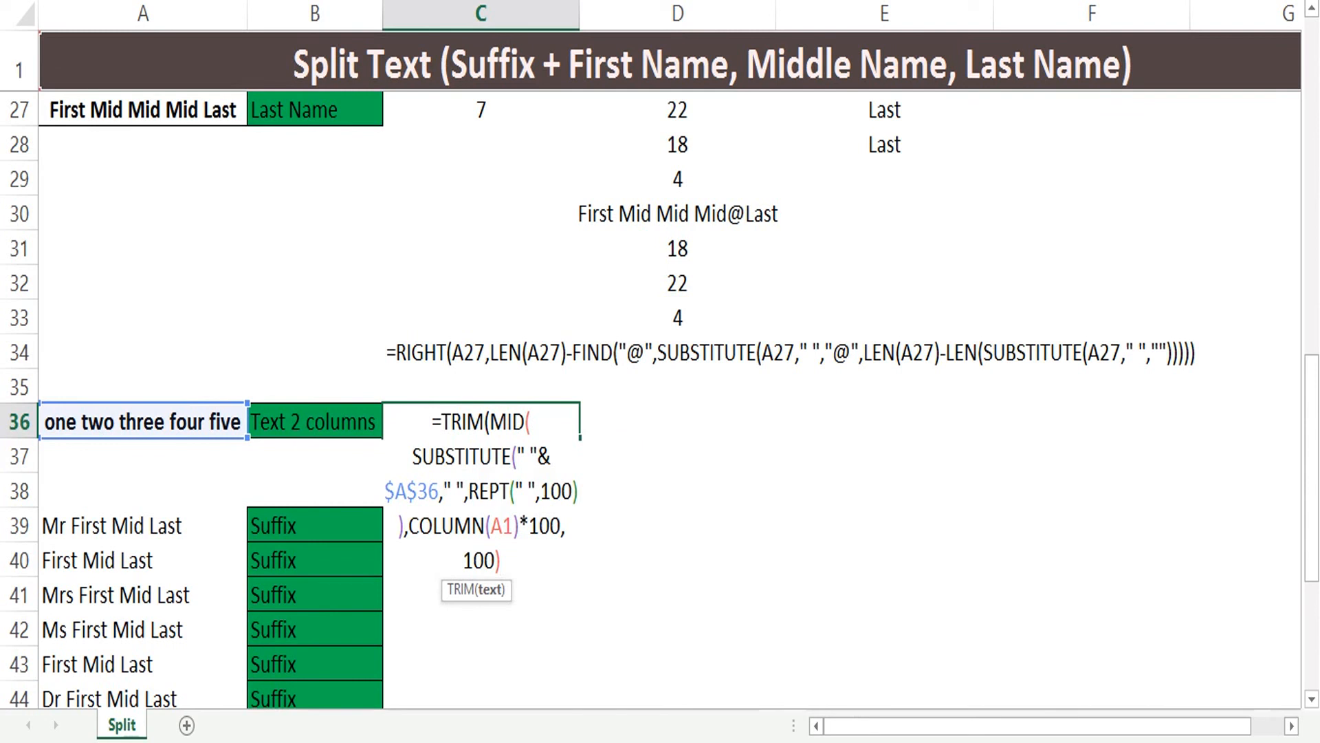
key("Return")
- Fill the C36 formula across row 36 through G36 to split the text into five columns
key("Up")
key("shift+Right")
key("shift+Right")
key("ctrl+r")
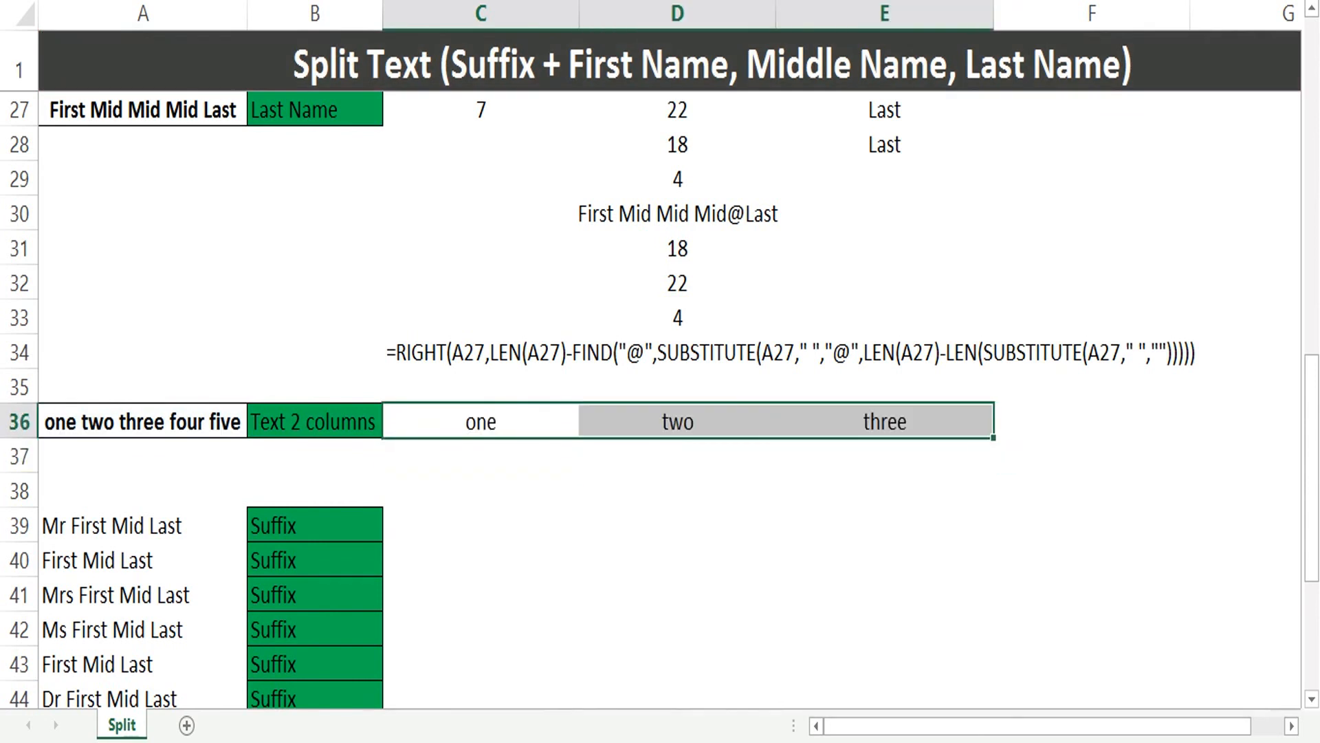
key("shift+Right")
key("ctrl+r")
key("shift+Right")
key("ctrl+r")
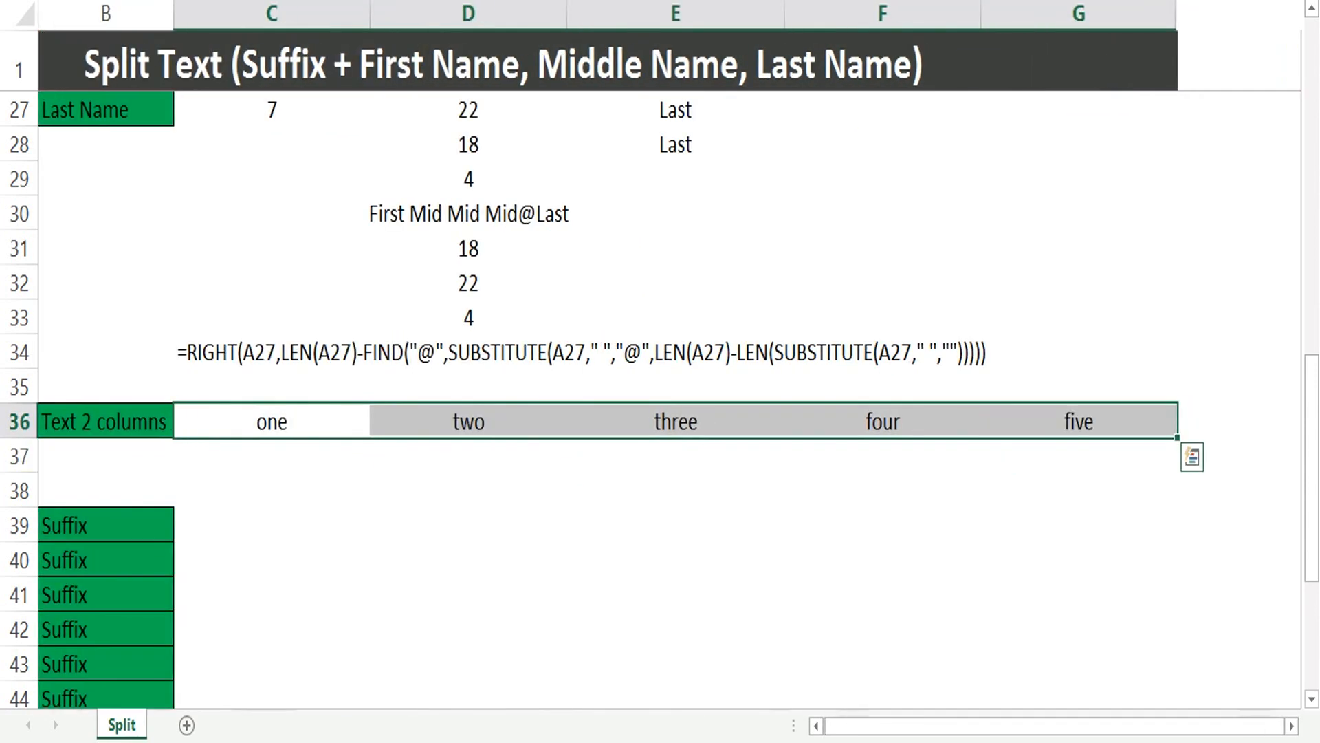
- Test the split formulas by removing "five" and "four" from the text in A36
key("Home")
key("ctrl+shift+Left")
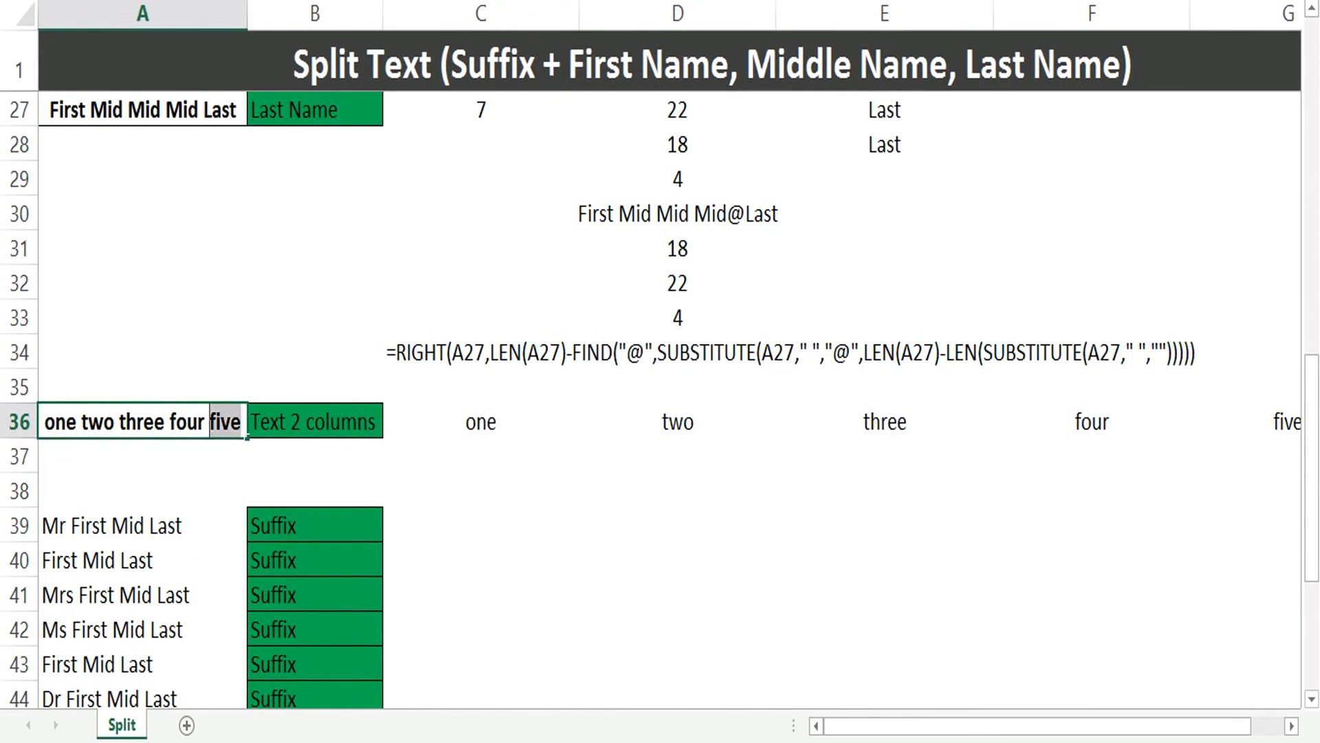
key("BackSpace")
key("Return")
key("Up")
key("F2")
key("ctrl+shift+Left")
key("BackSpace")
key("Return")
key("Up")
- Add "four" and "five" back to the end of the text in A36
key("F2")
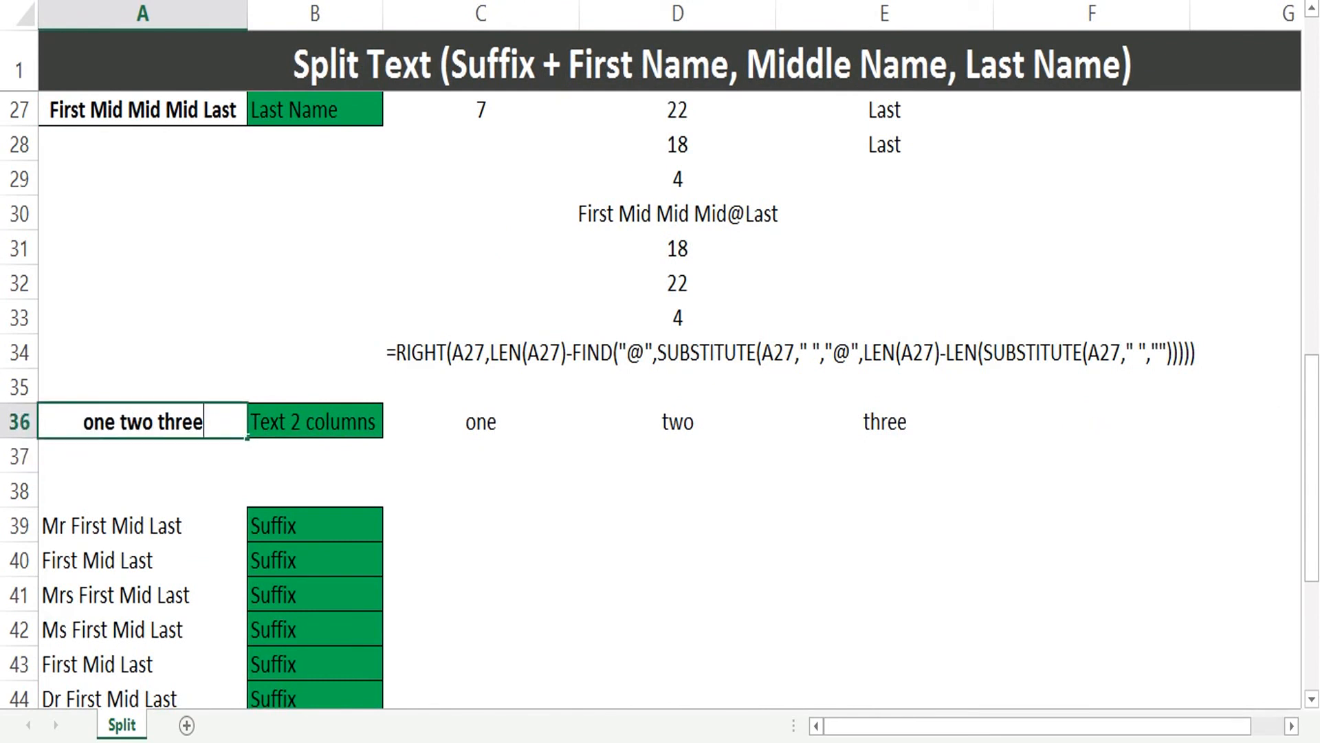
type("four")
key("Return")
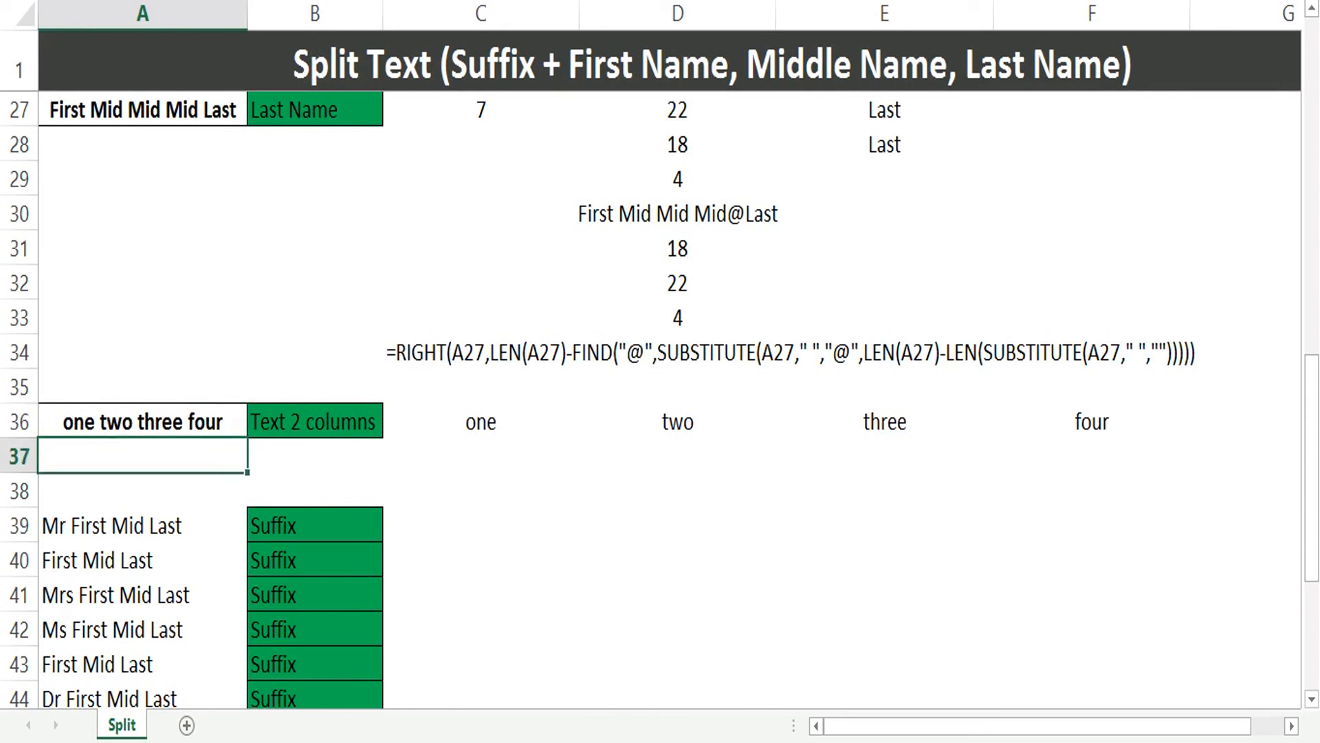
key("Up")
key("F2")
type("five")
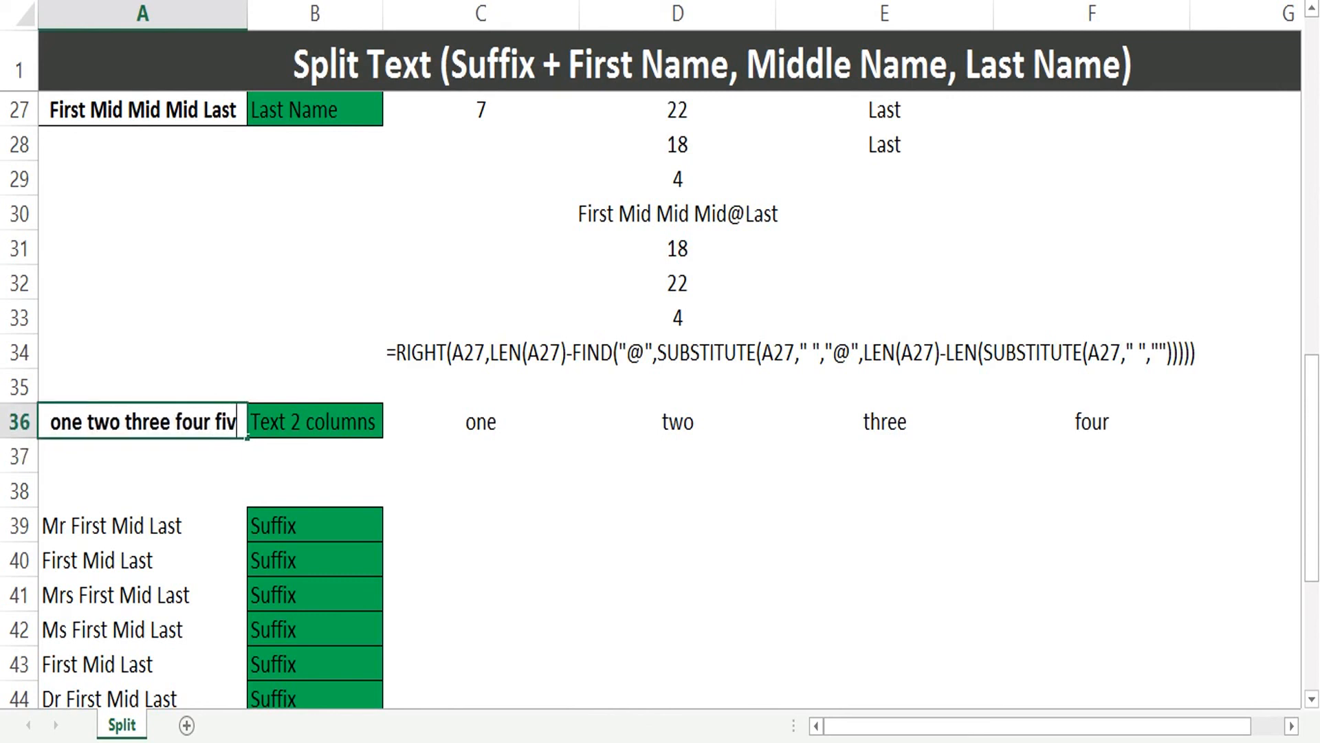
key("Return")
- Show the formula of C36 as text in C37 with FORMULATEXT
key("Up")
key("Right")
key("Right")
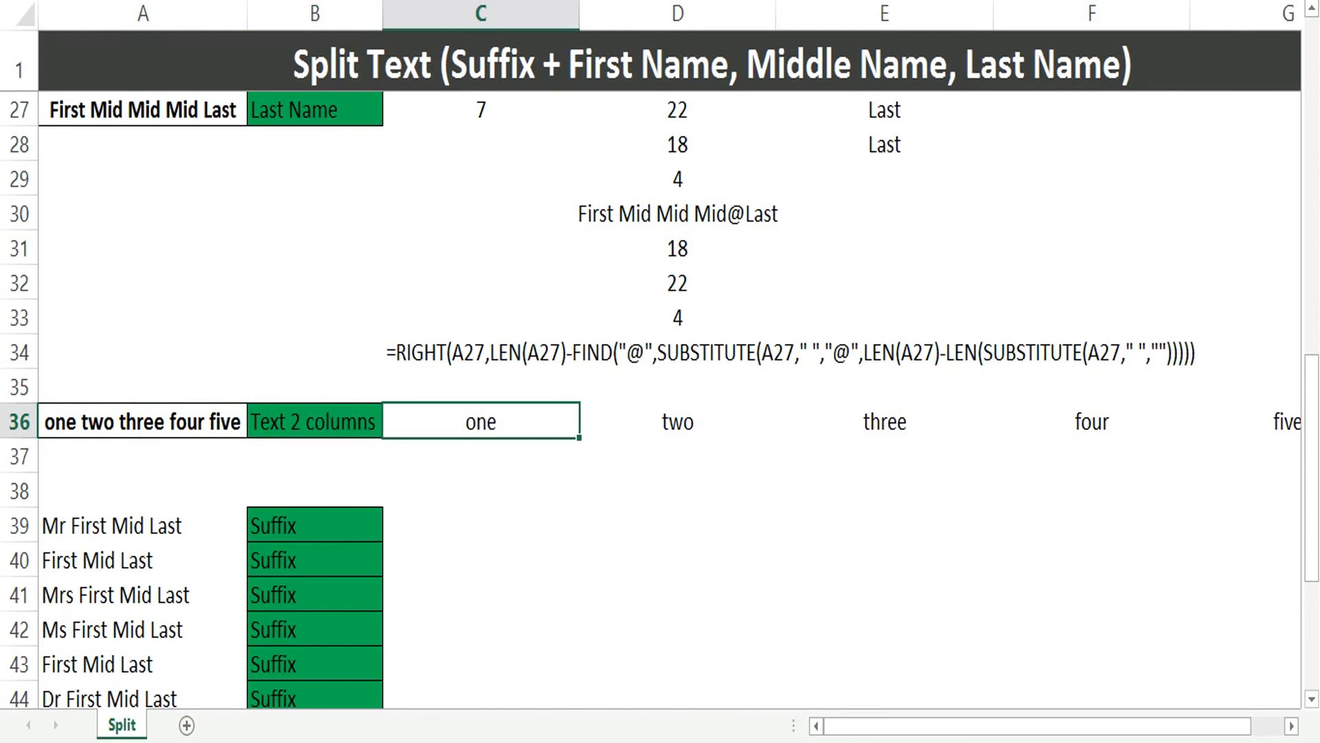
key("Down")
type("=fri")
key("BackSpace")
key("BackSpace")
type("orm")
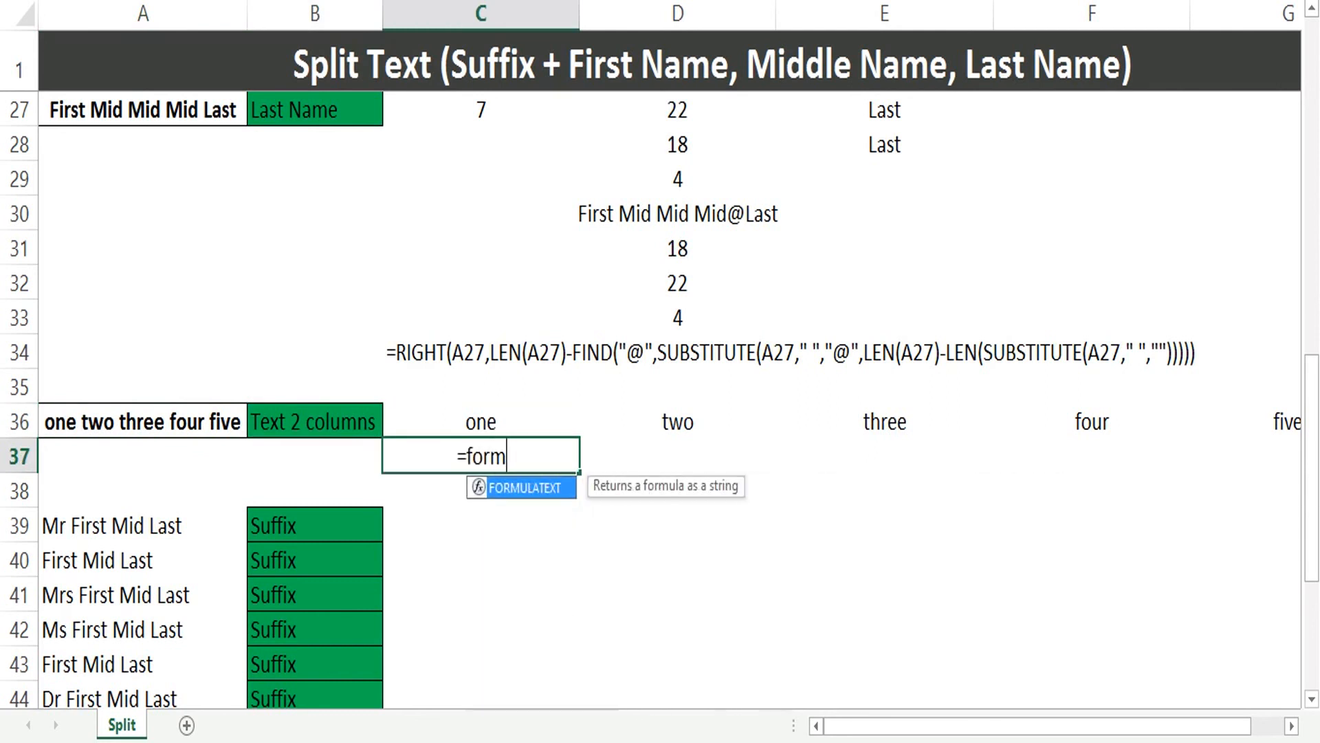
key("Tab")
key("Up")
key("Return")
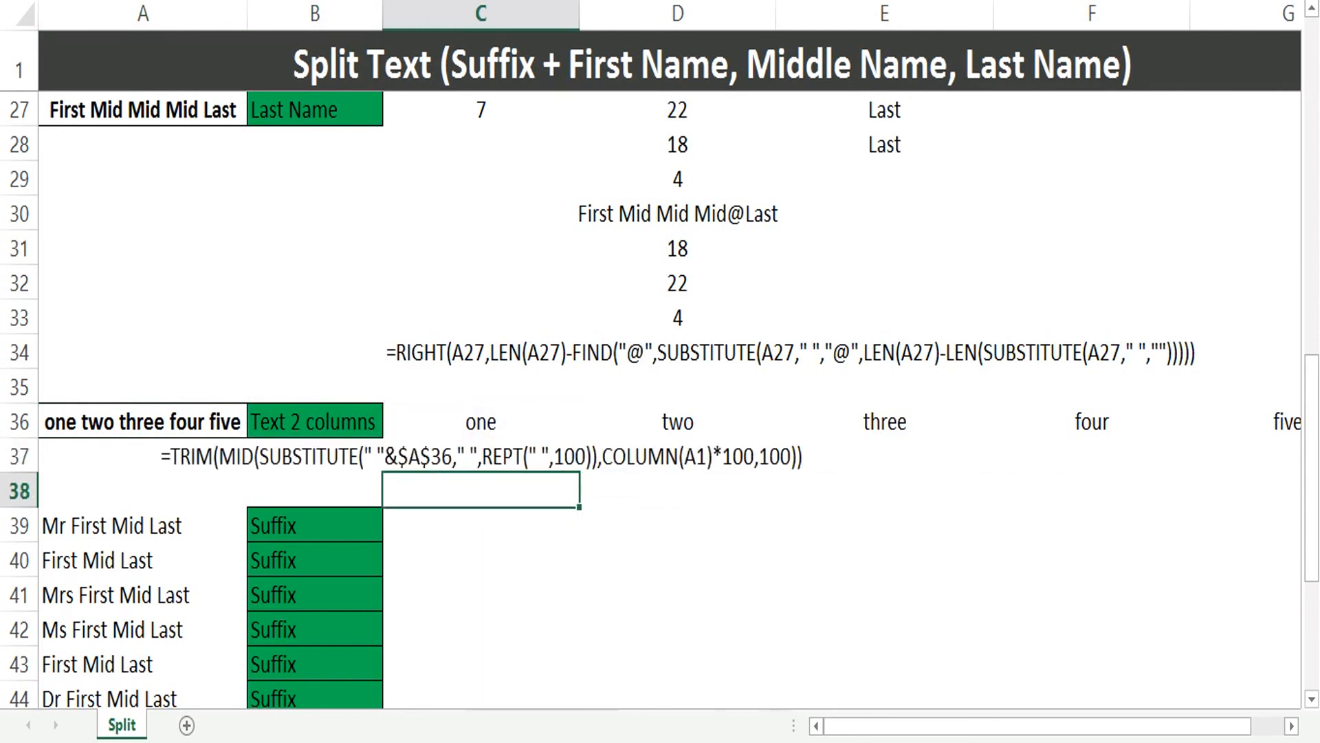
- Left-align the formula text in C37
key("Up")
key("alt+h")
key("a")
key("l")
key("Down")
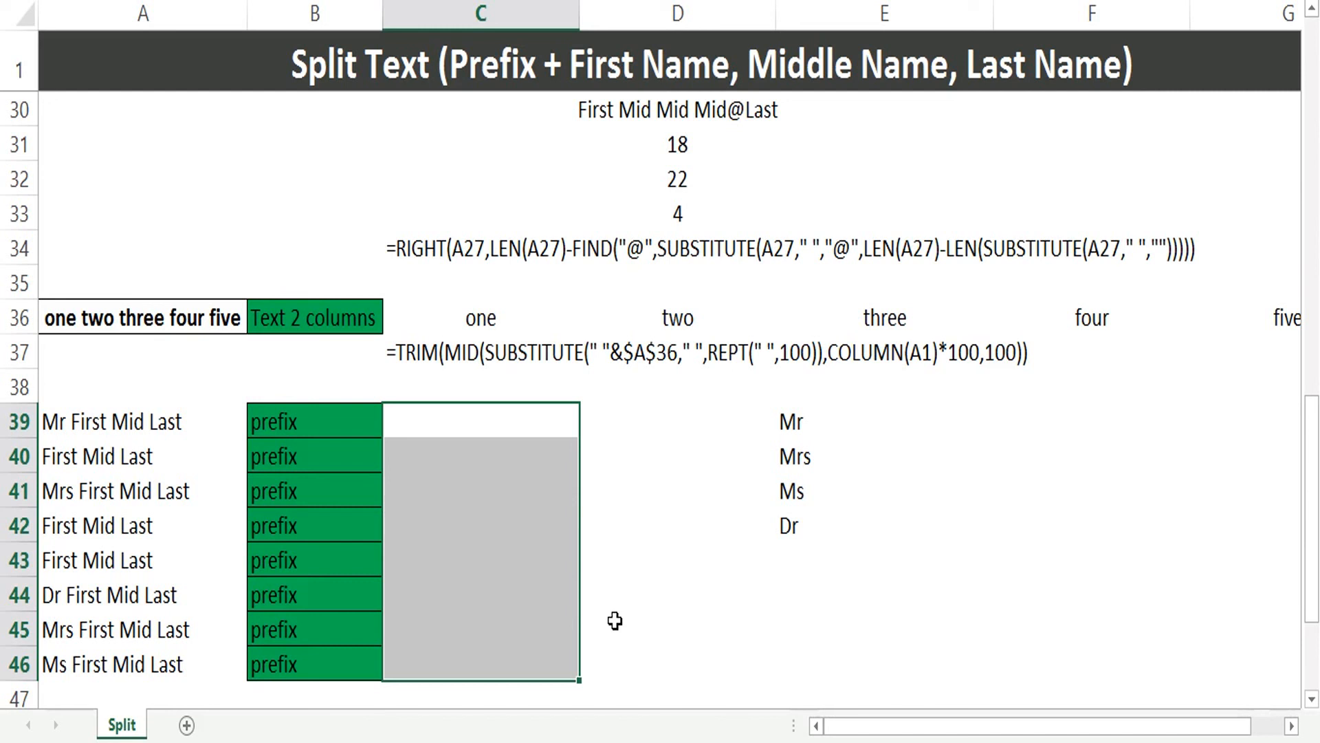
- Examine the list of prefixes in E39:E42
key("Right")
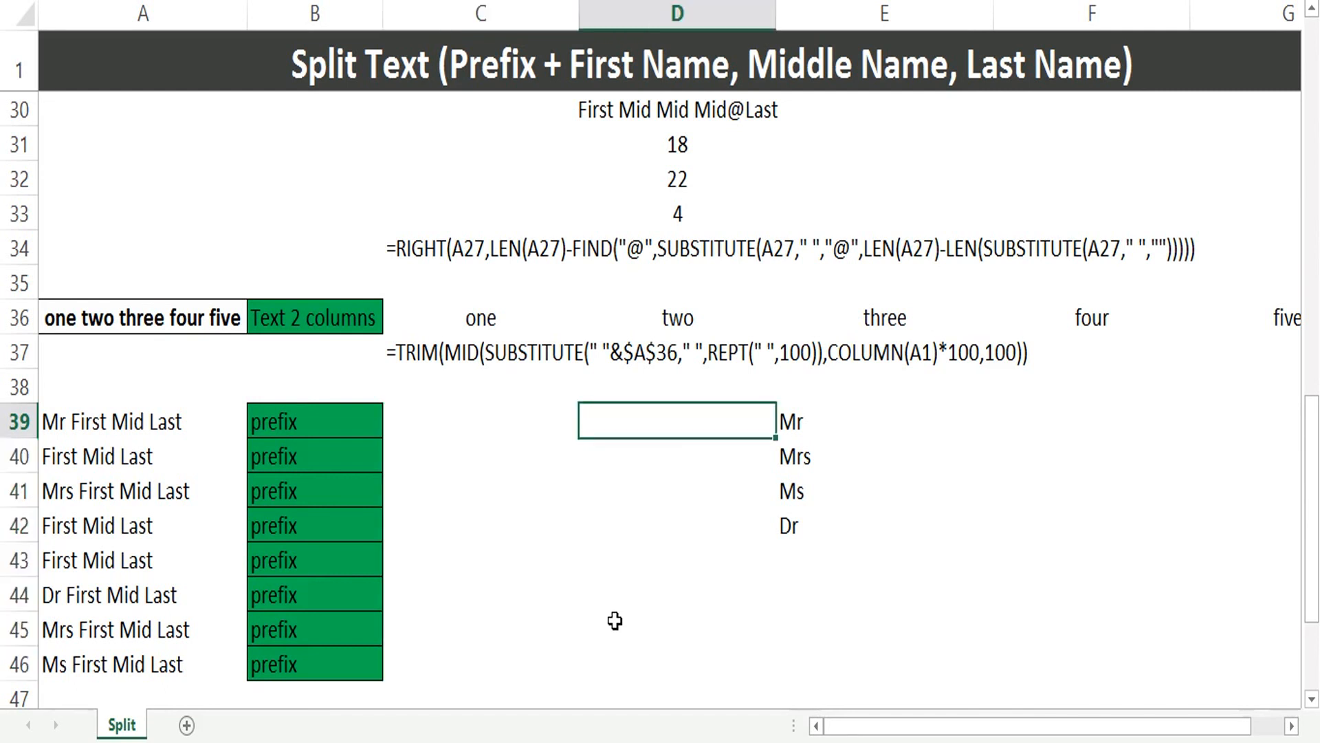
key("Right")
type("Mr Mrs Ms Dr")
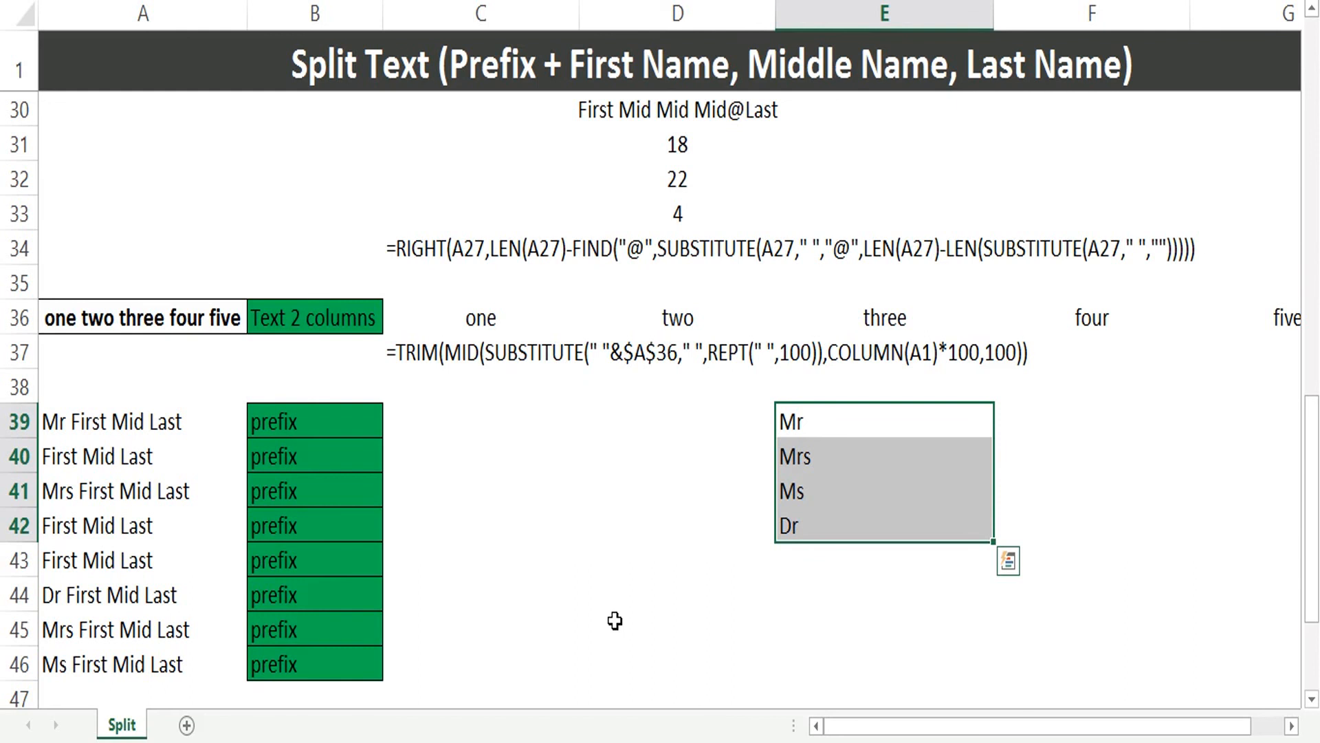
key("Left")
key("Left")
key("Right")
key("Right")
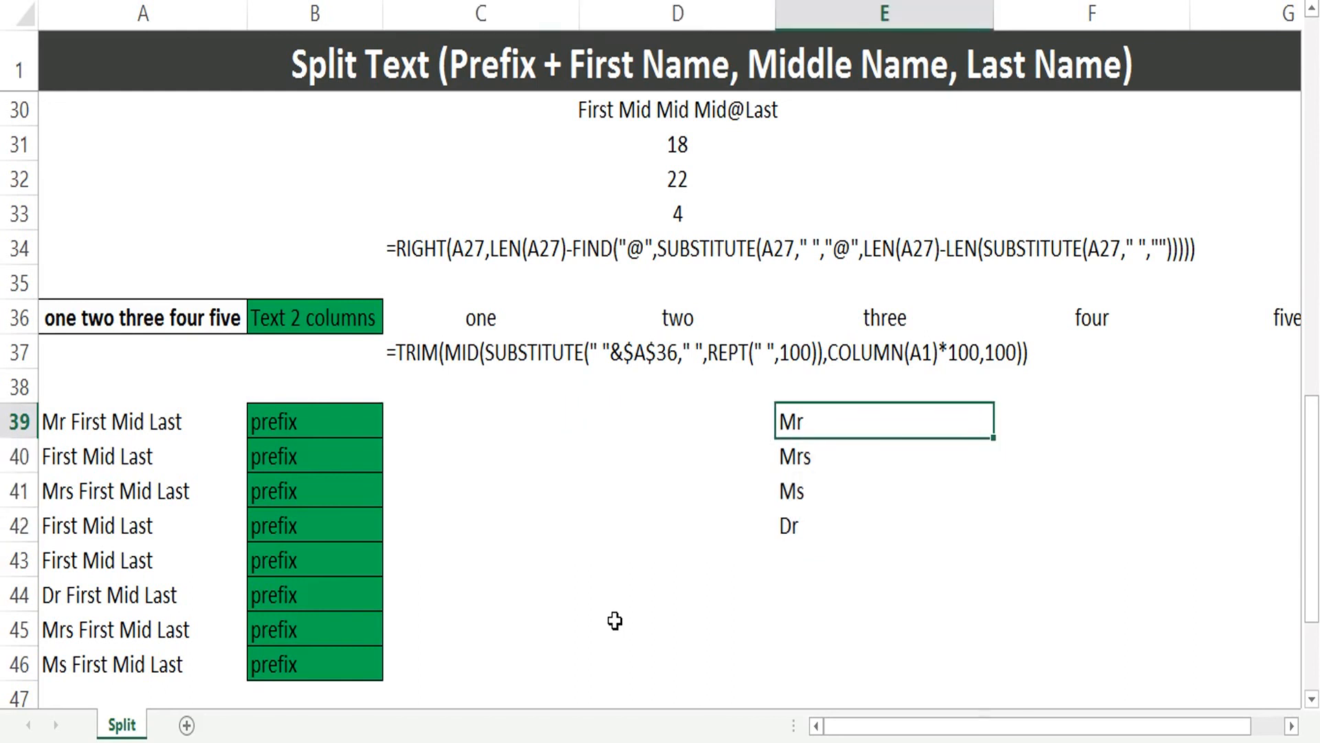
- Enter =FIND($E$39:$E$42,A39) in C39 to look for the listed prefixes in the name
key("Left")
key("Left")
type("=find")
key("Tab")
key("Right")
key("Right")
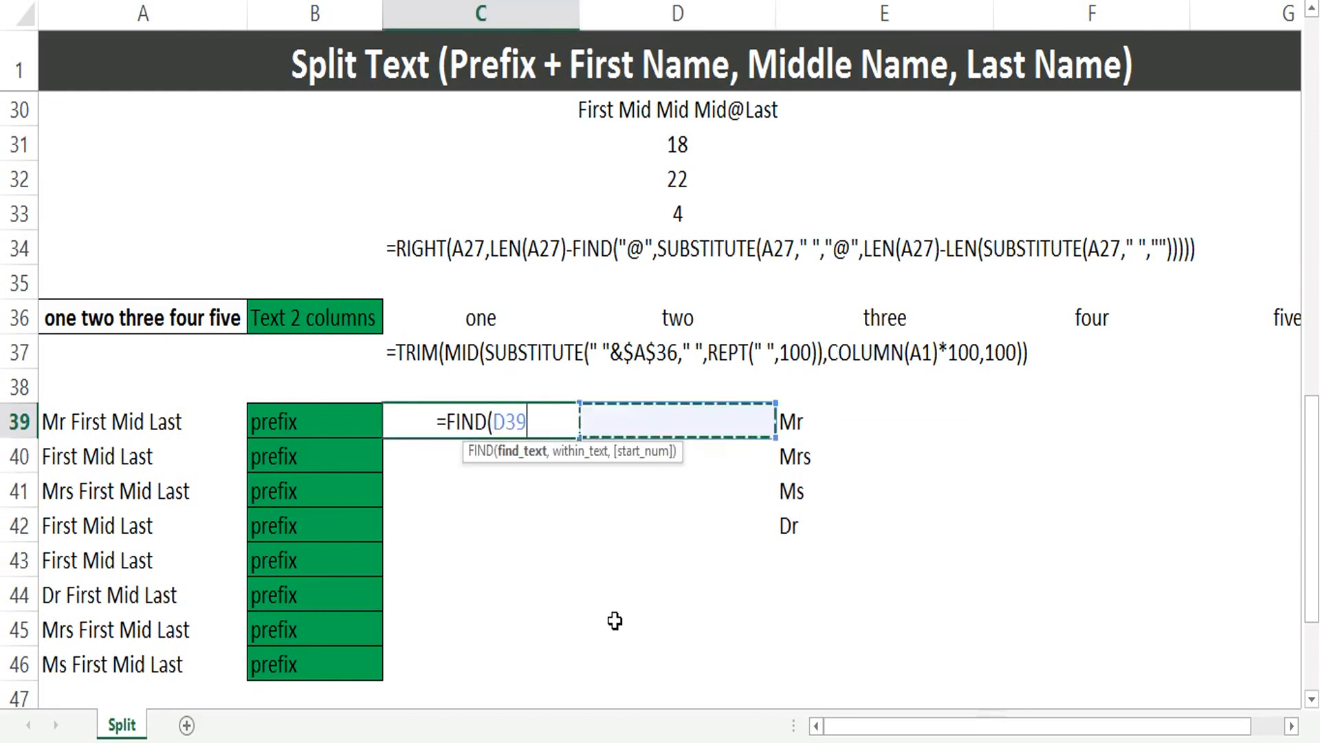
key("shift+Down")
key("shift+Down")
key("shift+Down")
key("F4")
type(",")
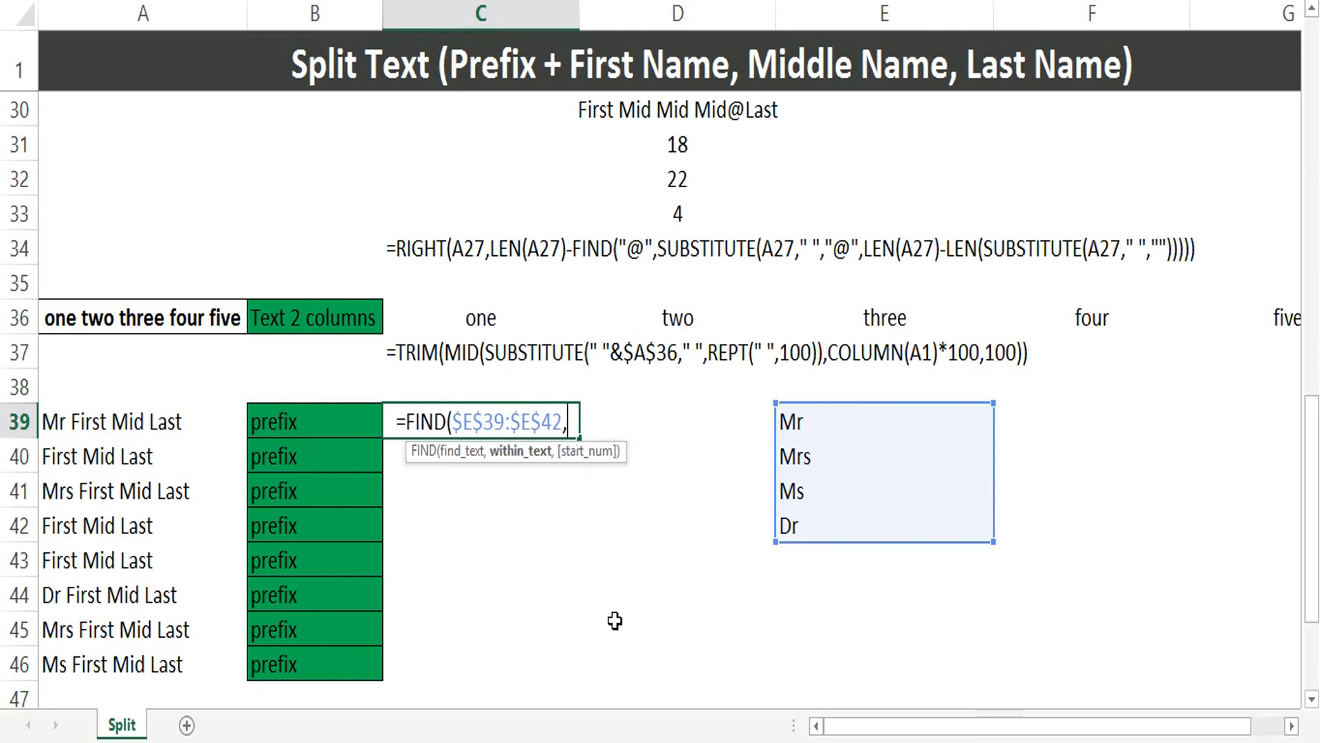
key("Left")
key("Left")
type(")")
key("ctrl+Return")
- Put a double minus (--) before FIND in the C39 formula
key("F2")
key("Home")
key("Right")
type("--")
- Wrap the --FIND expression in C39 in ISNUMBER
key("Left")
key("Left")
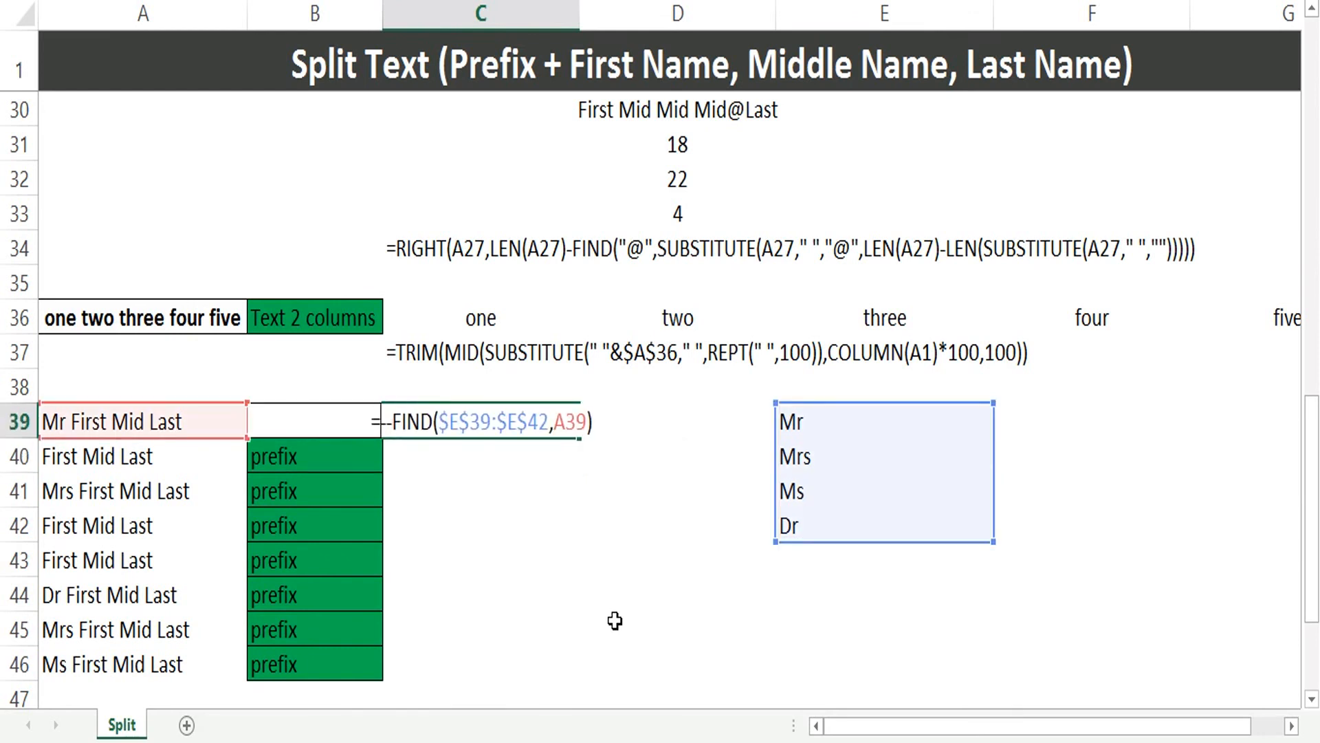
type("is")
key("Down")
key("Down")
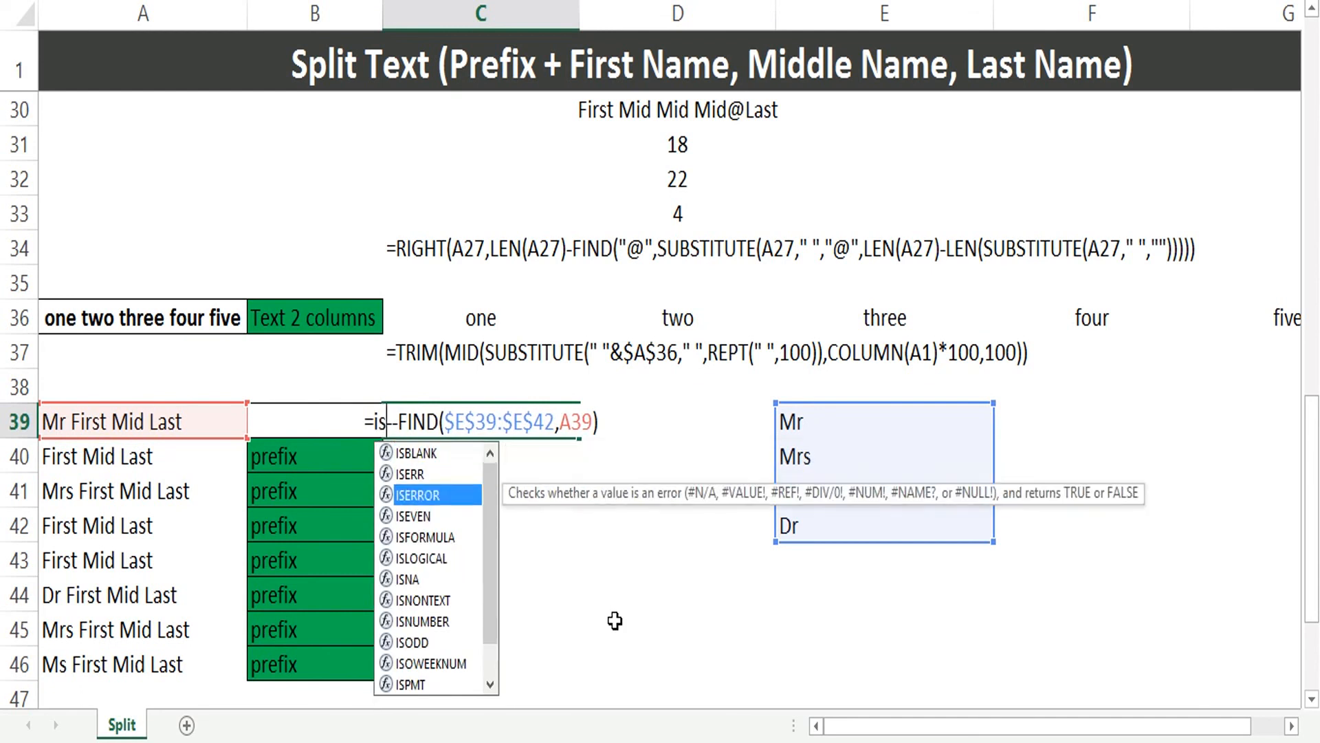
type("n")
key("Down")
key("Down")
key("Tab")
key("End")
type(")")
key("ctrl+Return")
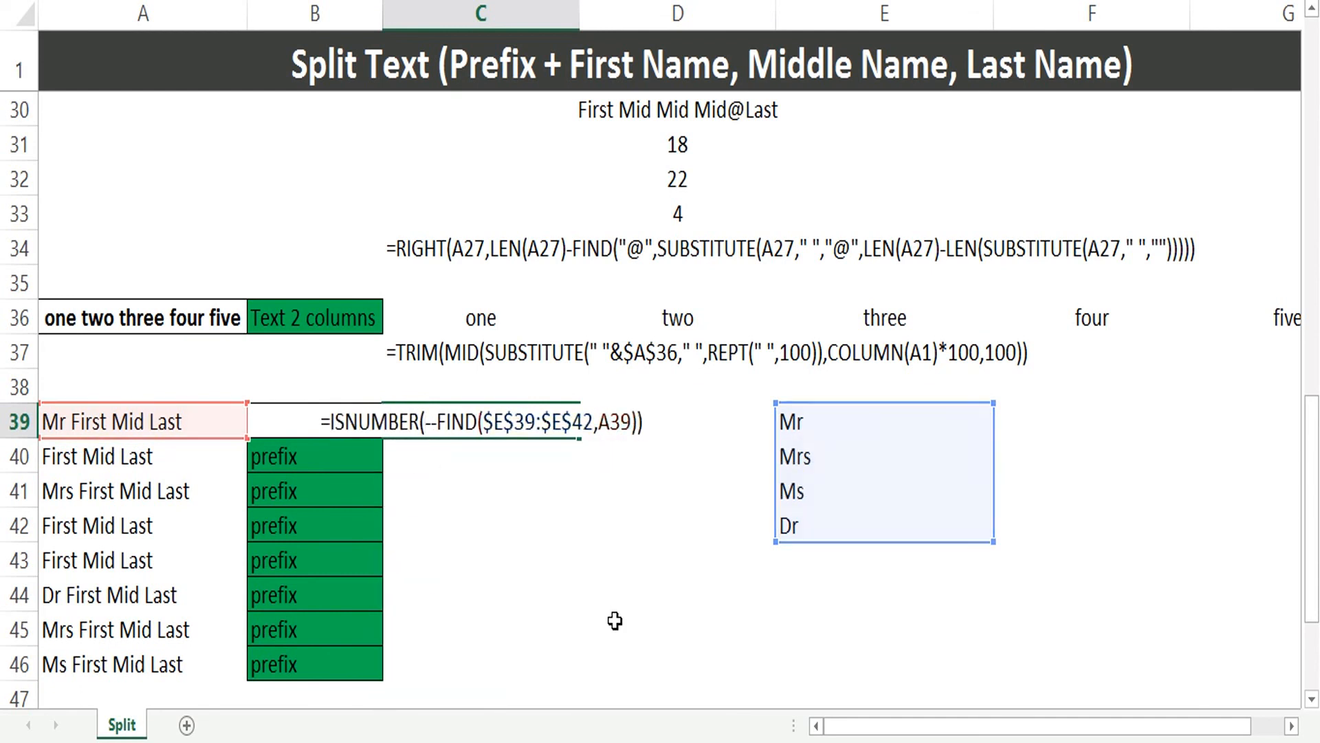
- Put a double minus (--) before ISNUMBER in the C39 formula and wrap the whole expression in SUMPRODUCT
key("F2")
key("Home")
key("Right")
type("--")
key("Left")
key("Left")
type("sumpr")
key("Tab")
key("End")
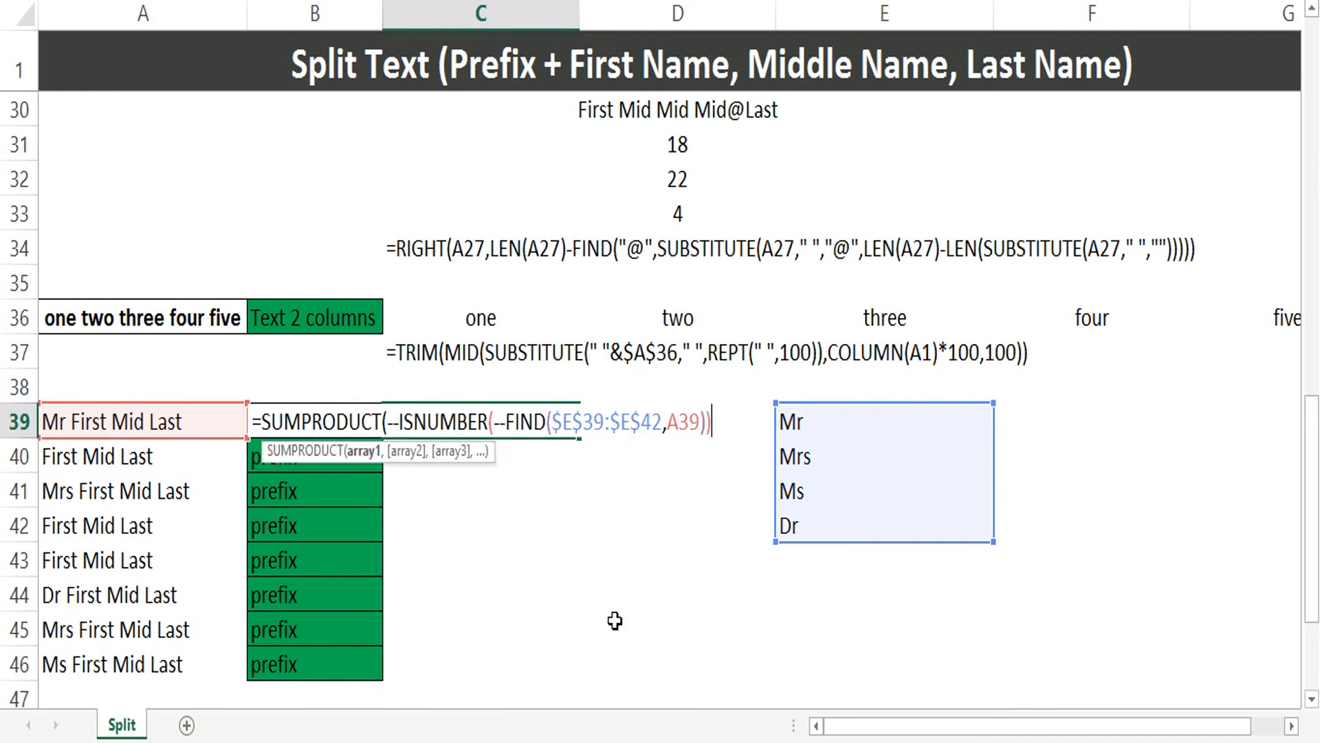
key("Return")
- Fill the C39 formula down the column to C46
key("Left")
key("ctrl+Down")
key("Right")
key("ctrl+shift+Up")
key("ctrl+d")
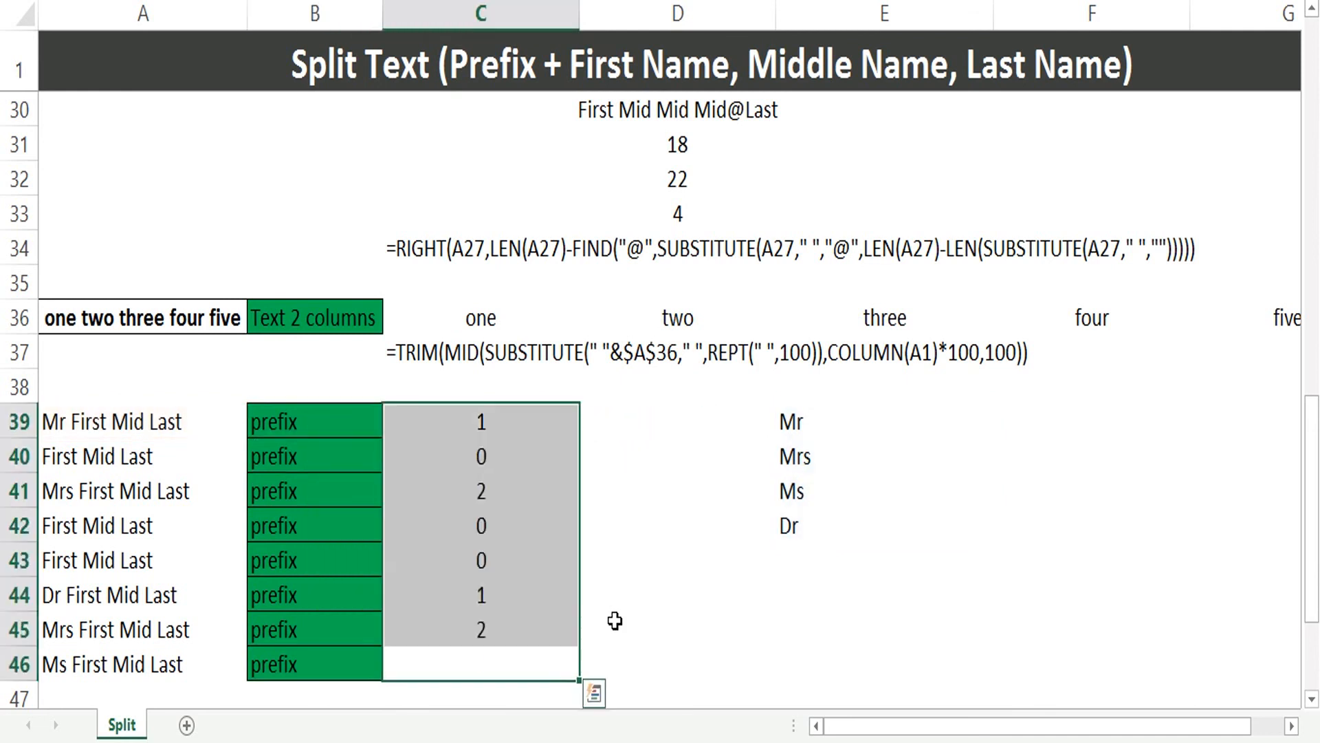
- Compare the match counts in C39:C46 with the names in column A
key("Up")
key("Up")
key("Up")
key("Up")
key("Up")
key("Up")
key("Left")
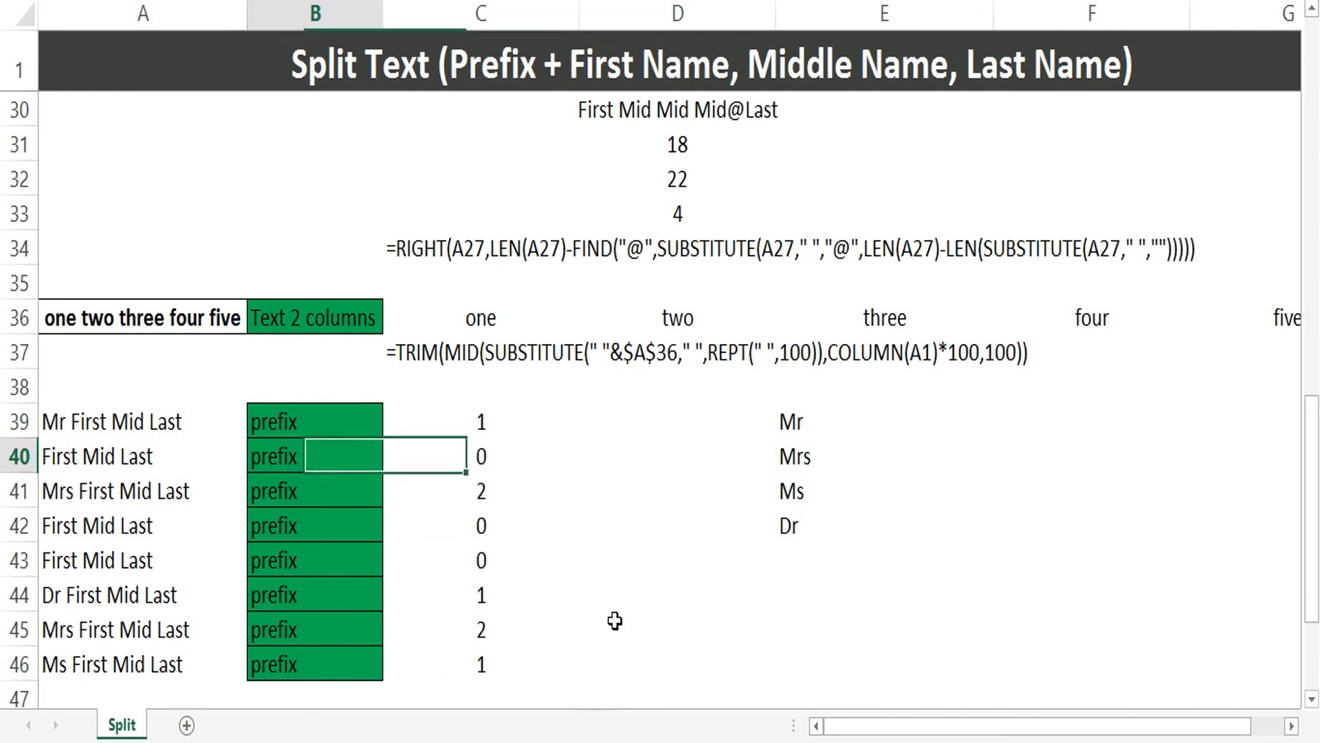
key("Left")
key("Down")
key("Down")
key("Down")
key("Right")
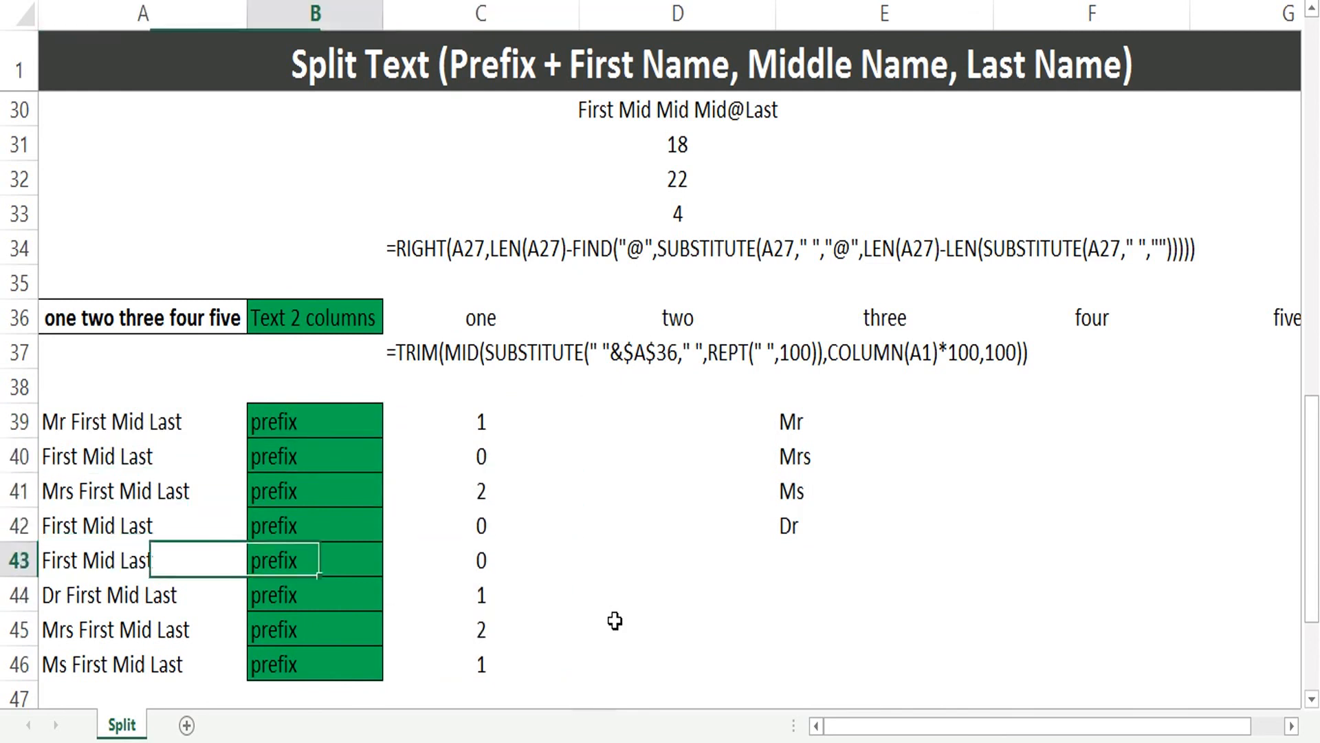
key("Down")
key("Right")
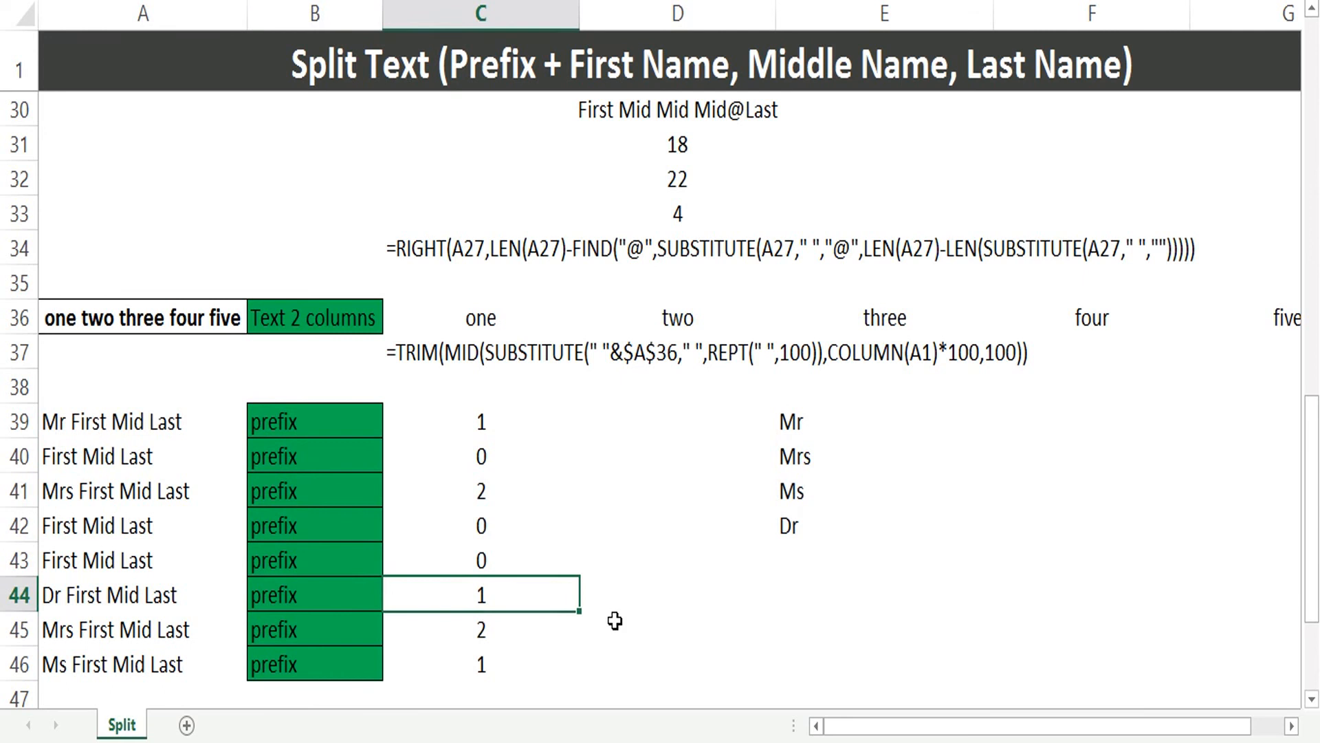
- Wrap the SUMPRODUCT expression in C39 in an IF that returns "prefix" when it is >0
key("Up")
key("Up")
key("Up")
key("Up")
key("Up")
key("F2")
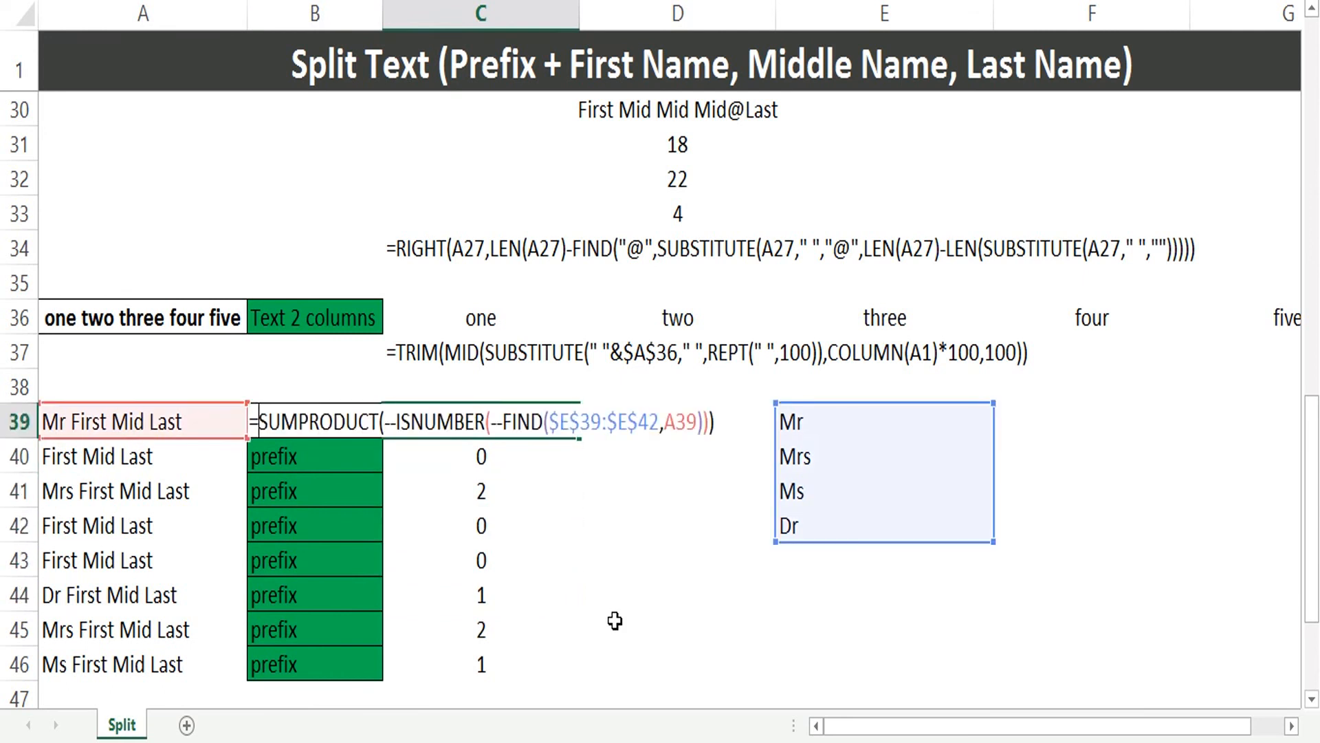
type("IF(")
key("End")
type(">")
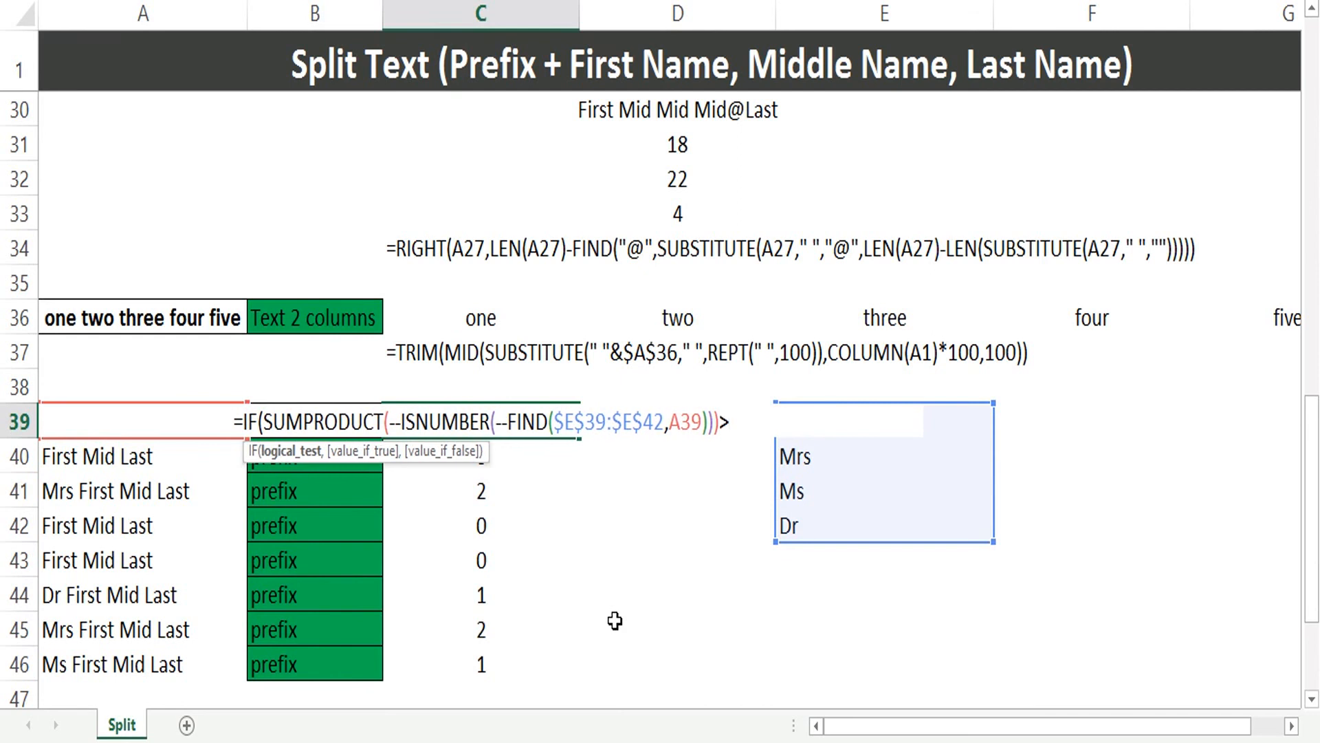
type("0,\"prefix")
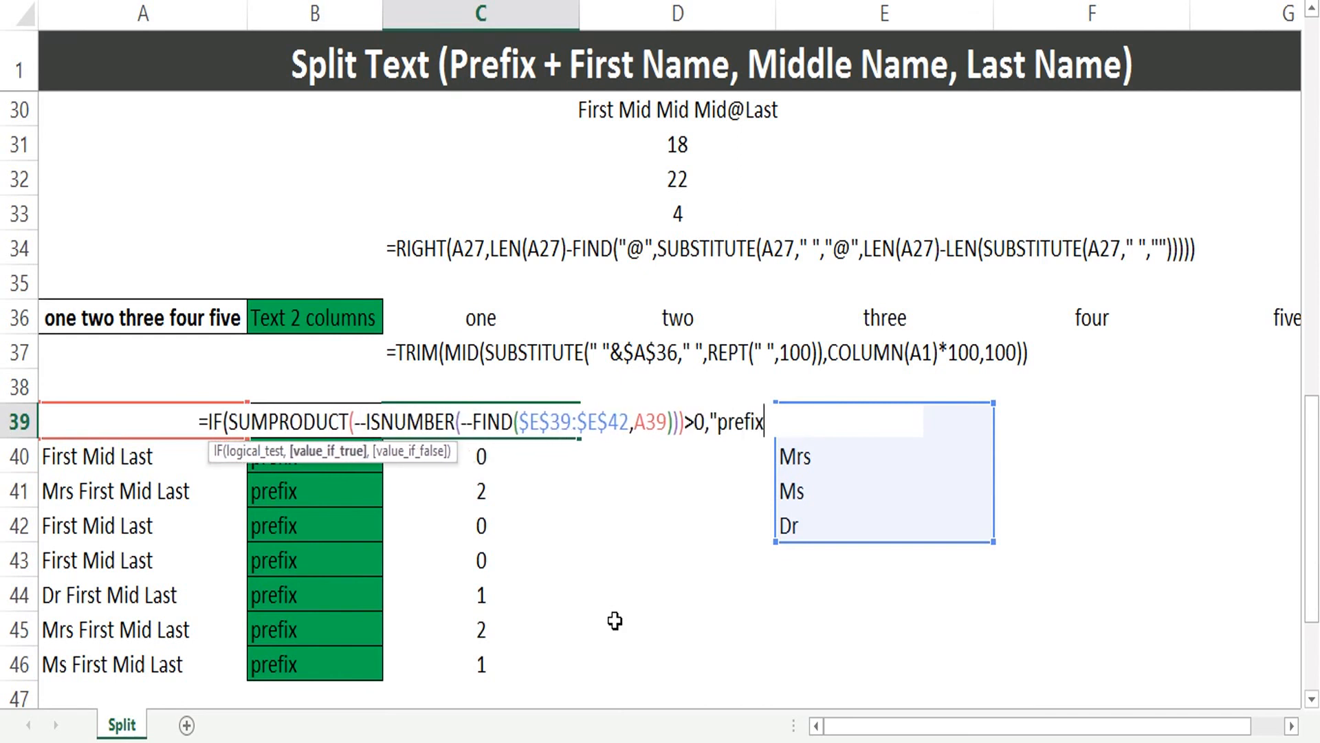
- Set the false result of the C39 IF formula to "no prefix" and fill the formula down to C46
type("\",n")
key("BackSpace")
type("\"no prefix\"")
key("Escape")
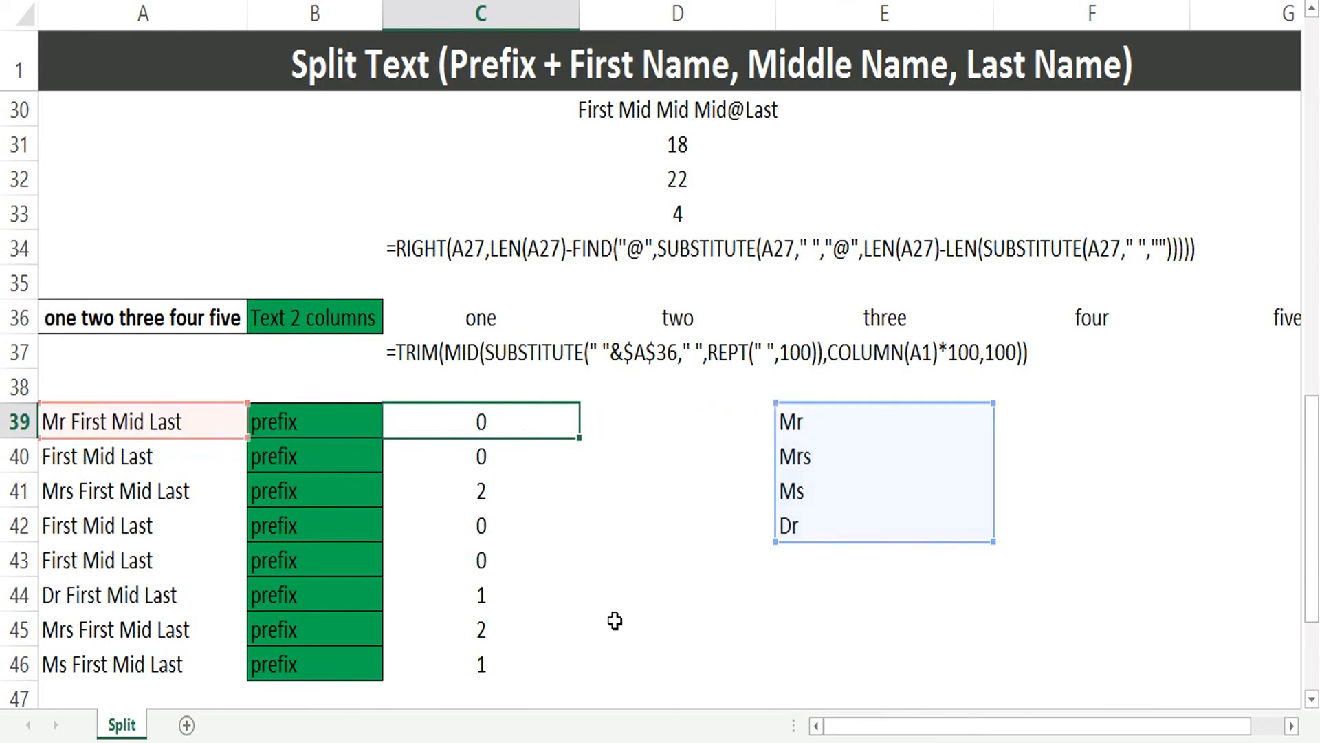
key("ctrl+shift+Down")
key("ctrl+d")
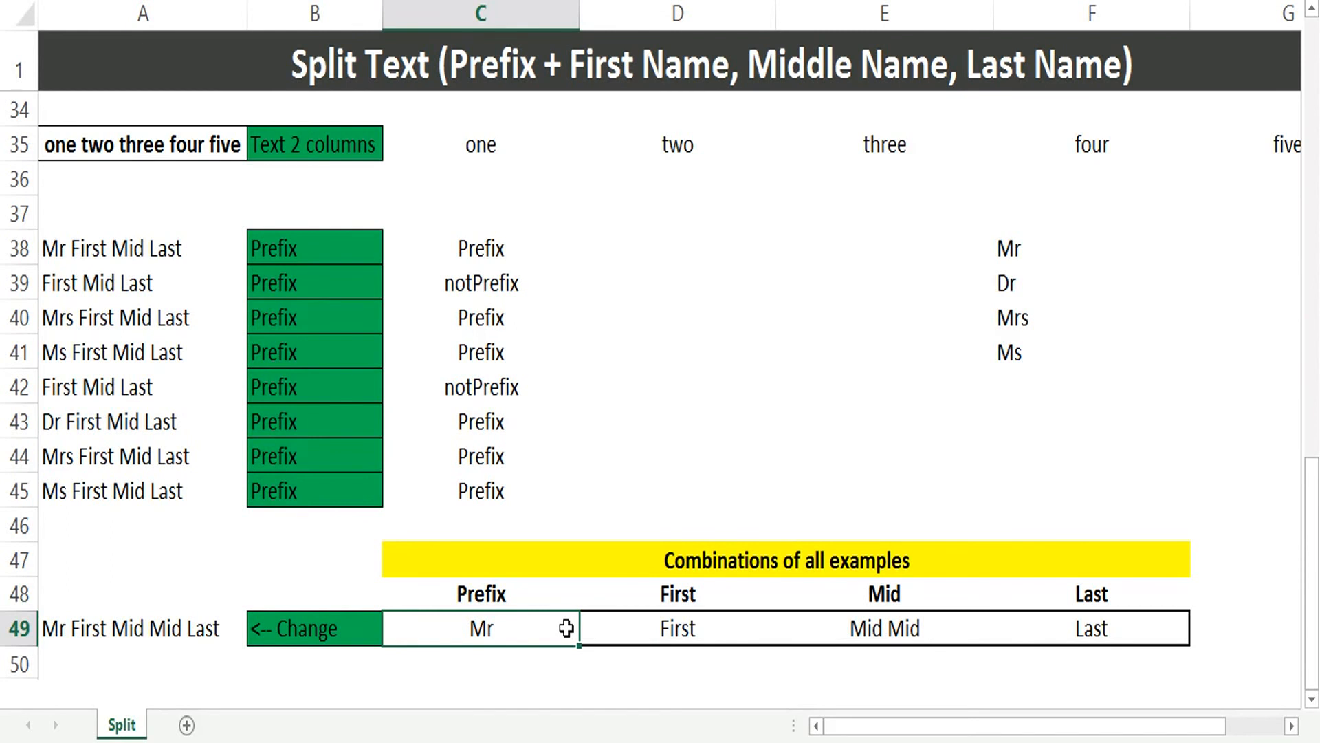
- Examine the full name in A49 and its split parts under "Combinations of all examples"
key("Left")
key("Left")
key("Right")
key("Right")
key("Right")
key("Left")
key("Left")
key("Left")
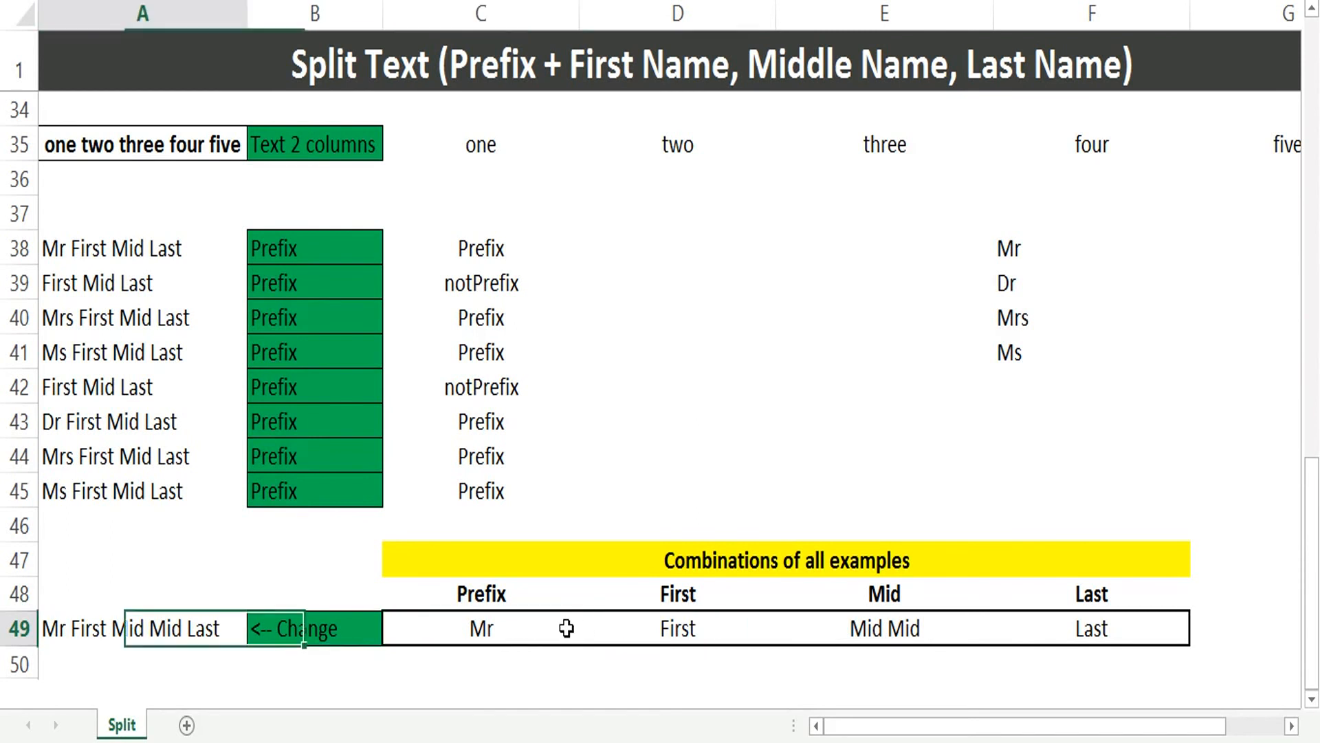
- Delete the "Mr" prefix from the name in A49 to test the combined formulas
key("shift+Right")
key("shift+Right")
key("shift+Right")
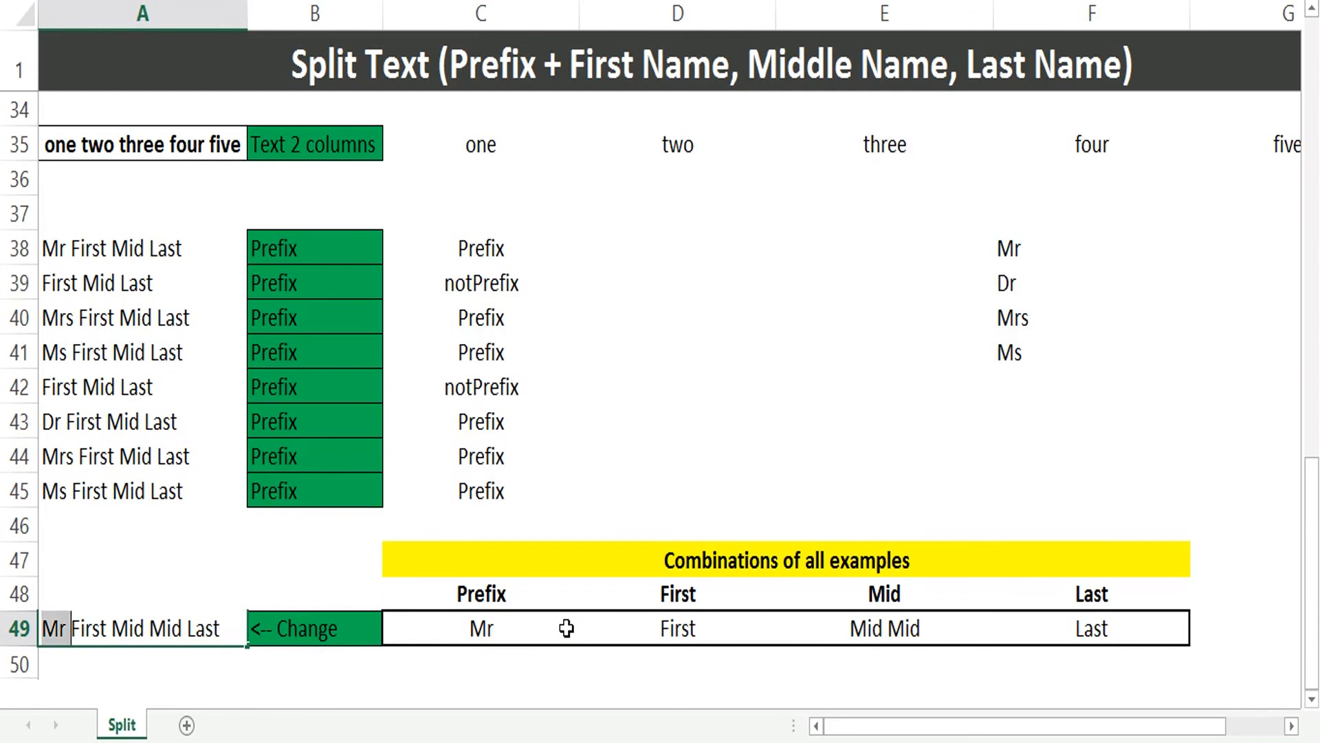
key("Delete")
key("Return")
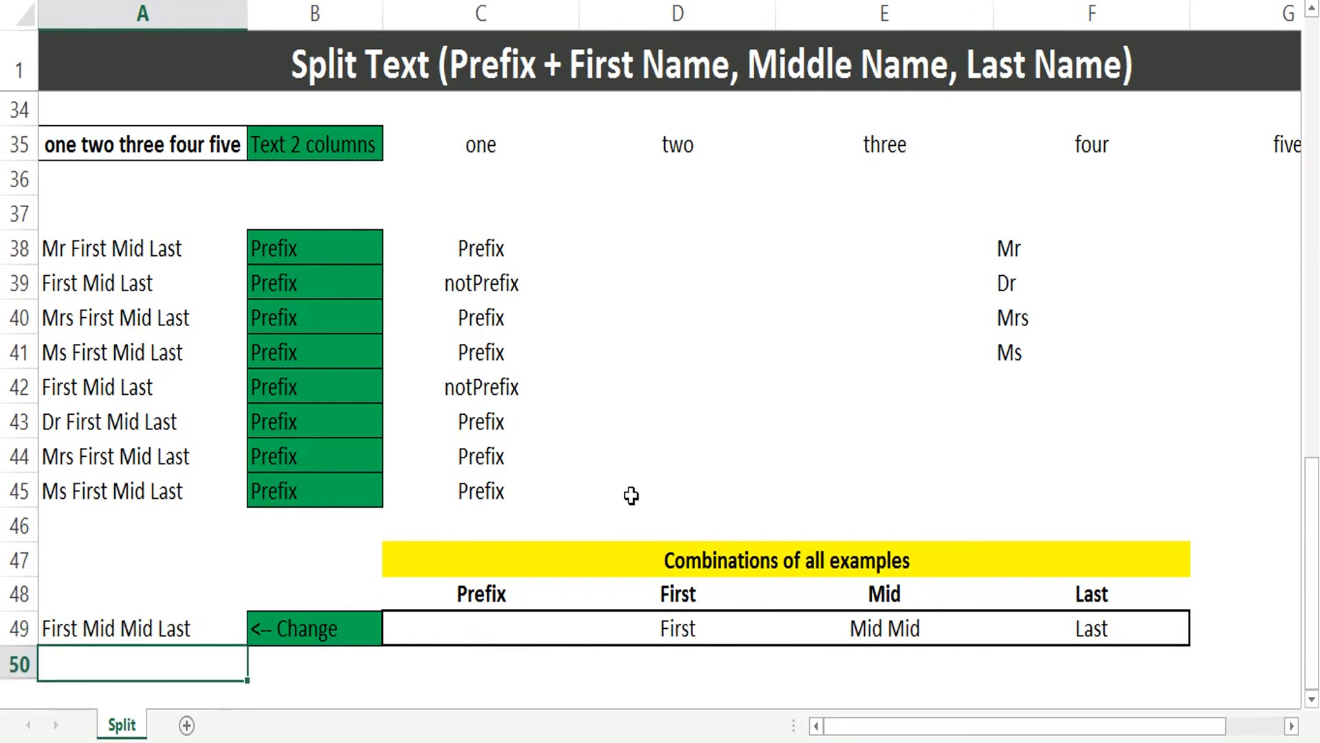
- Add the prefix "Mr" and another "Mid" after "First" to the name in A49
key("Up")
key("F2")
key("Home")
type("Mr")
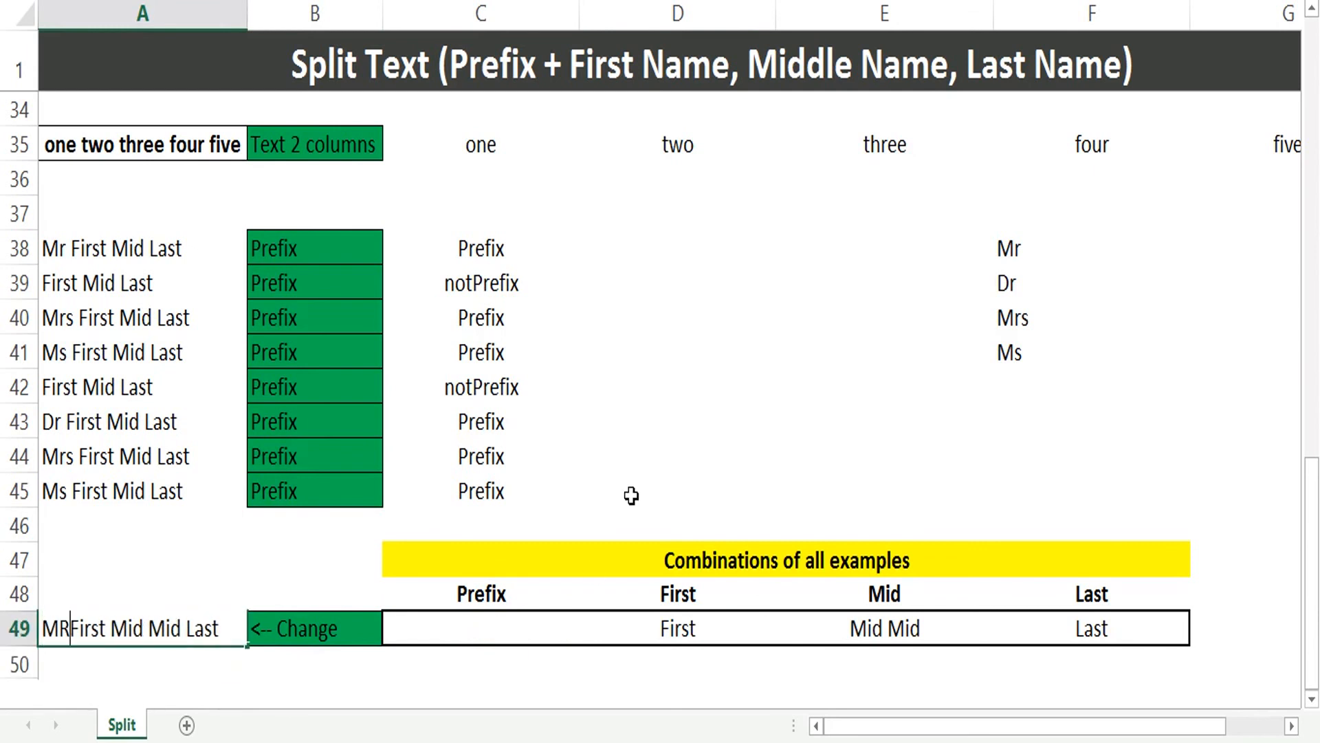
key("Right")
key("Right")
key("Right")
key("Right")
key("Right")
key("Right")
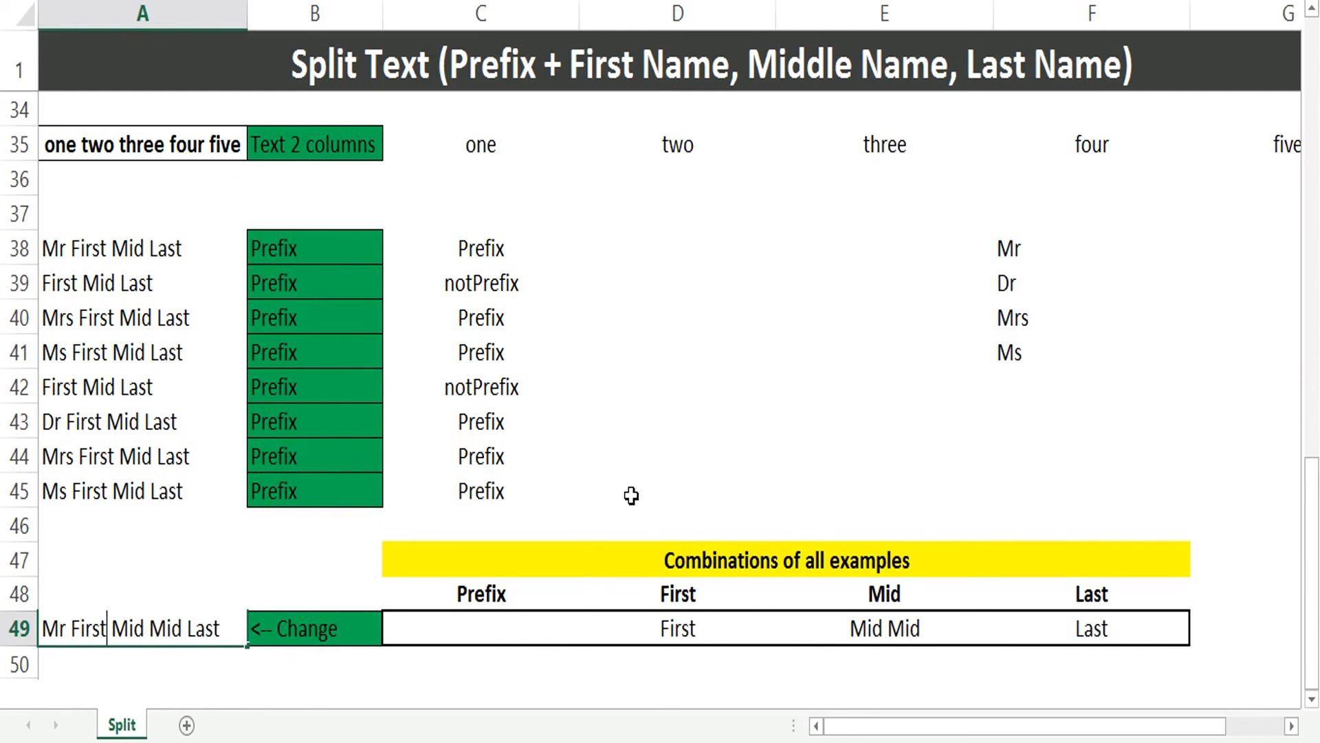
type("Mid")
key("Return")
key("Up")
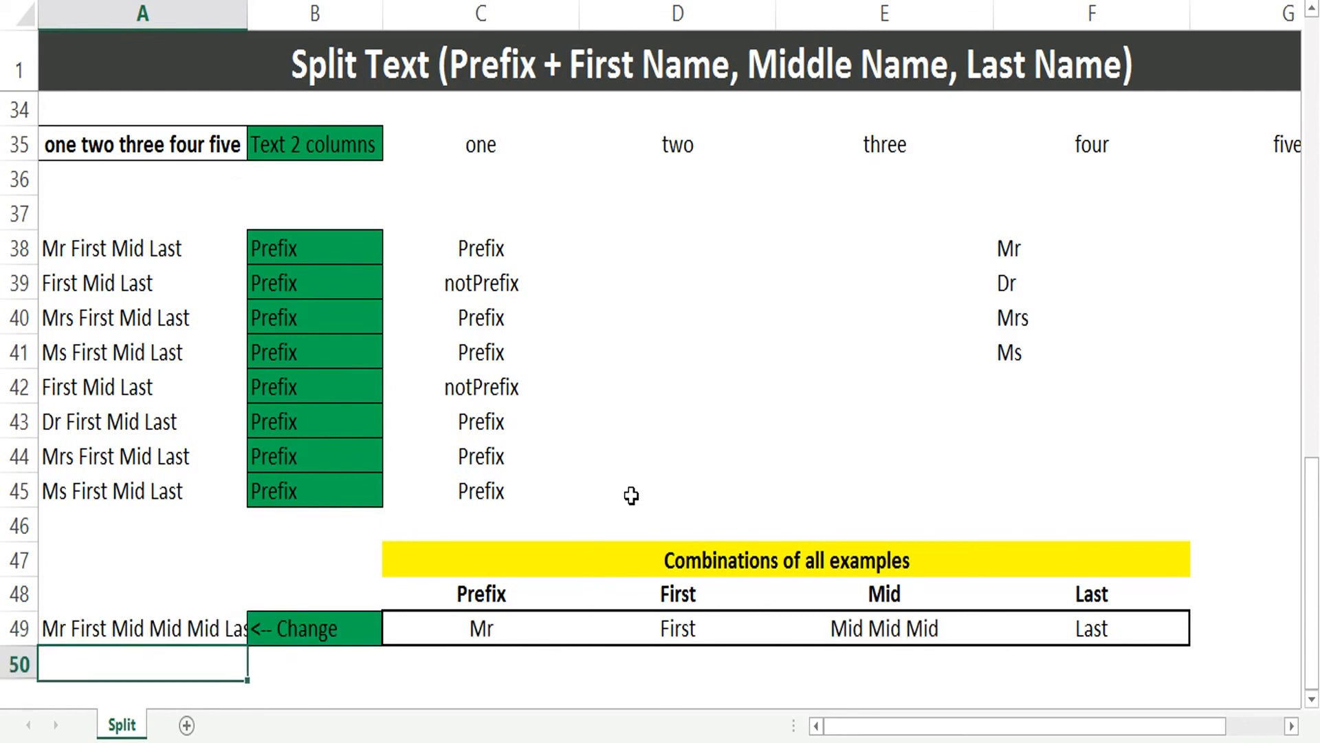
- Undo the last edit to the name in A49
key("F2")
key("Home")
key("Escape")
key("ctrl+z")
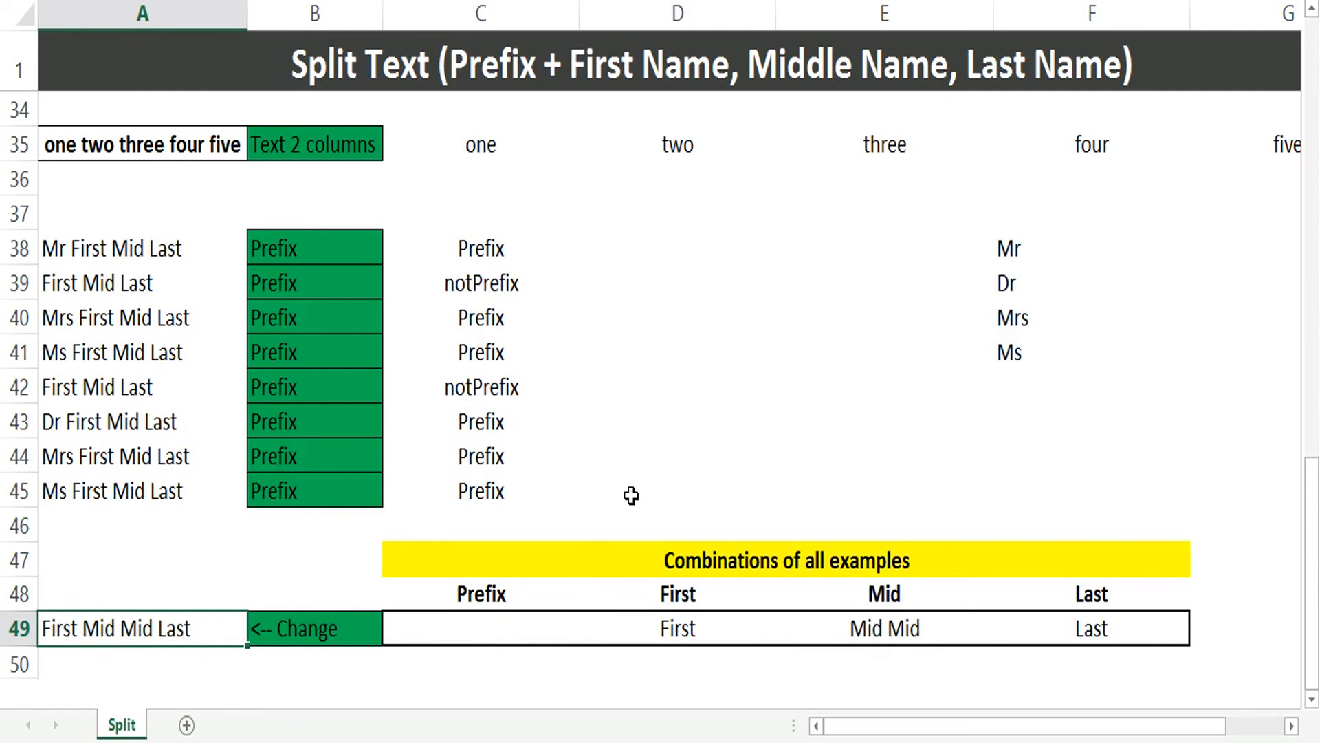
- Check the split parts in row 49 and add the prefix "Mr" before the name in A49
key("Right")
key("Right")
key("Right")
key("Right")
key("Left")
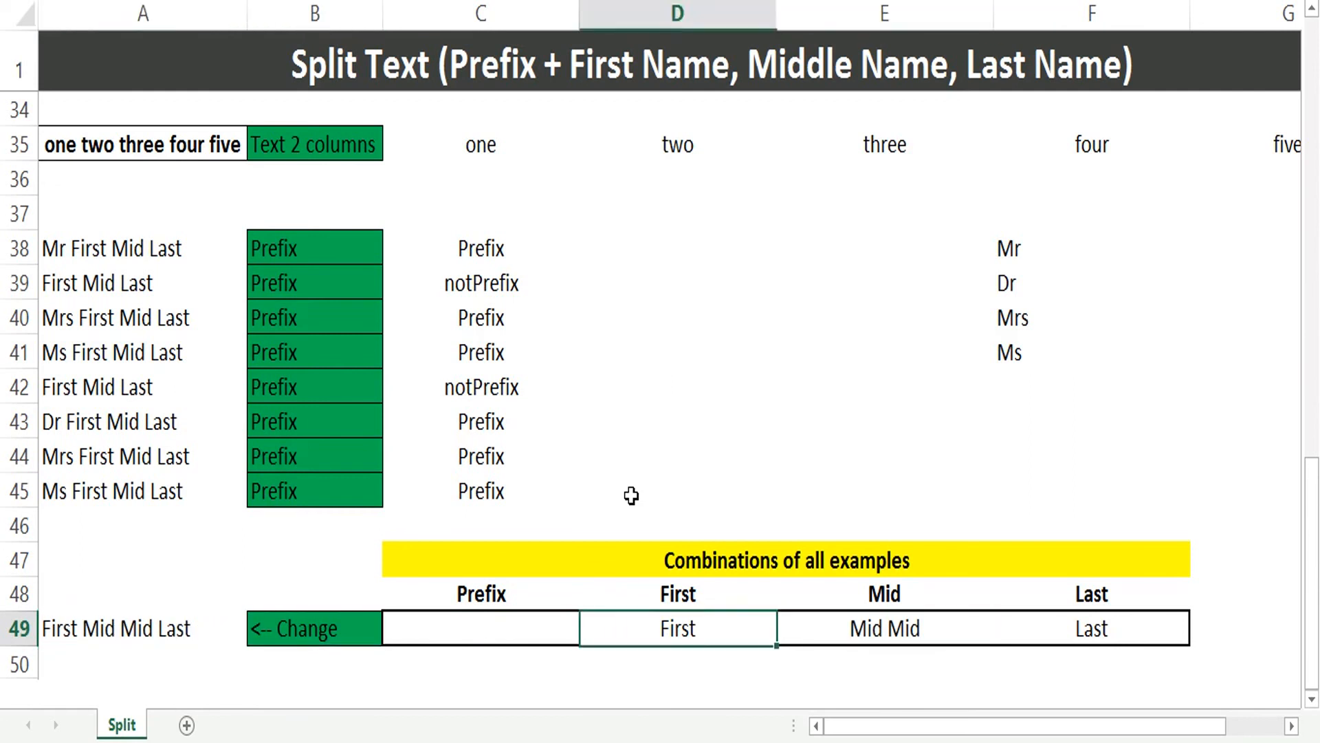
key("Left")
key("Left")
key("Left")
key("F2")
key("Home")
type("Mr")
key("Return")
- Inspect the middle-name formula in E49 without changing it
key("Up")
key("Right")
key("Right")
key("Right")
key("Right")
key("F2")
key("Escape")
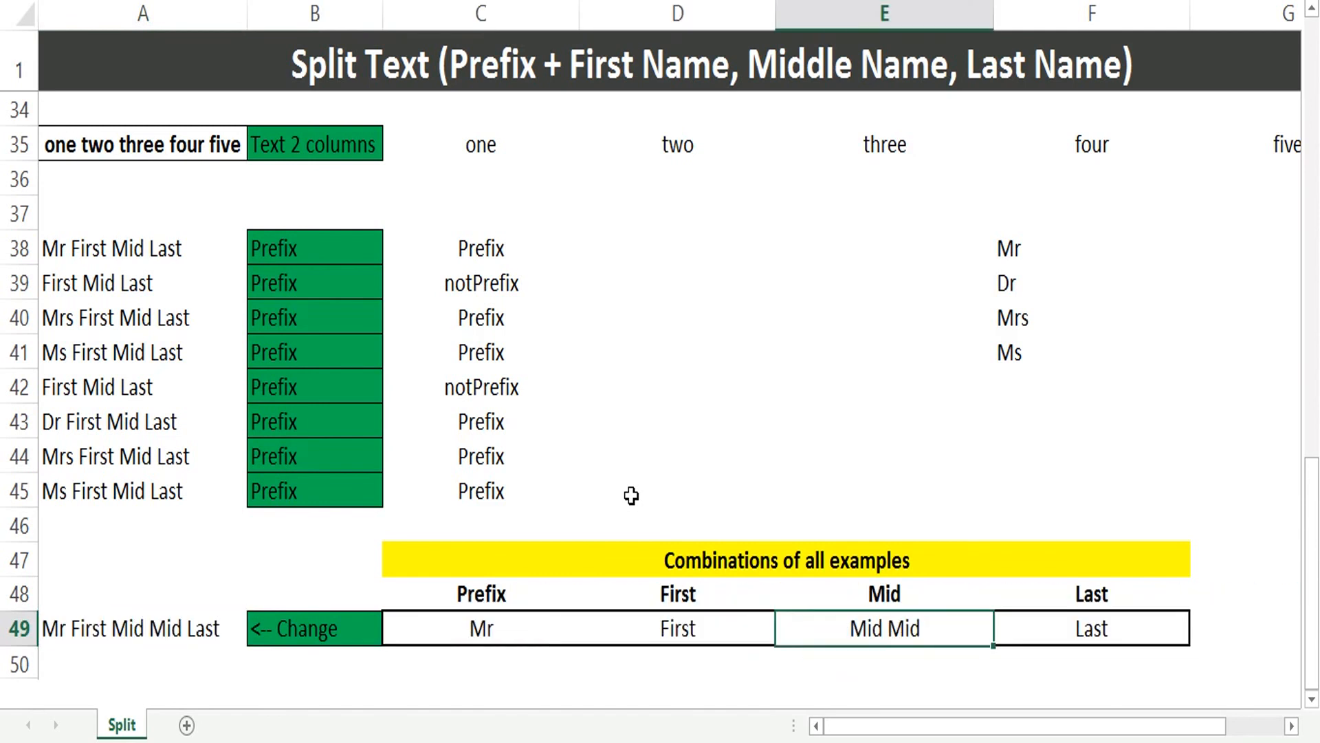